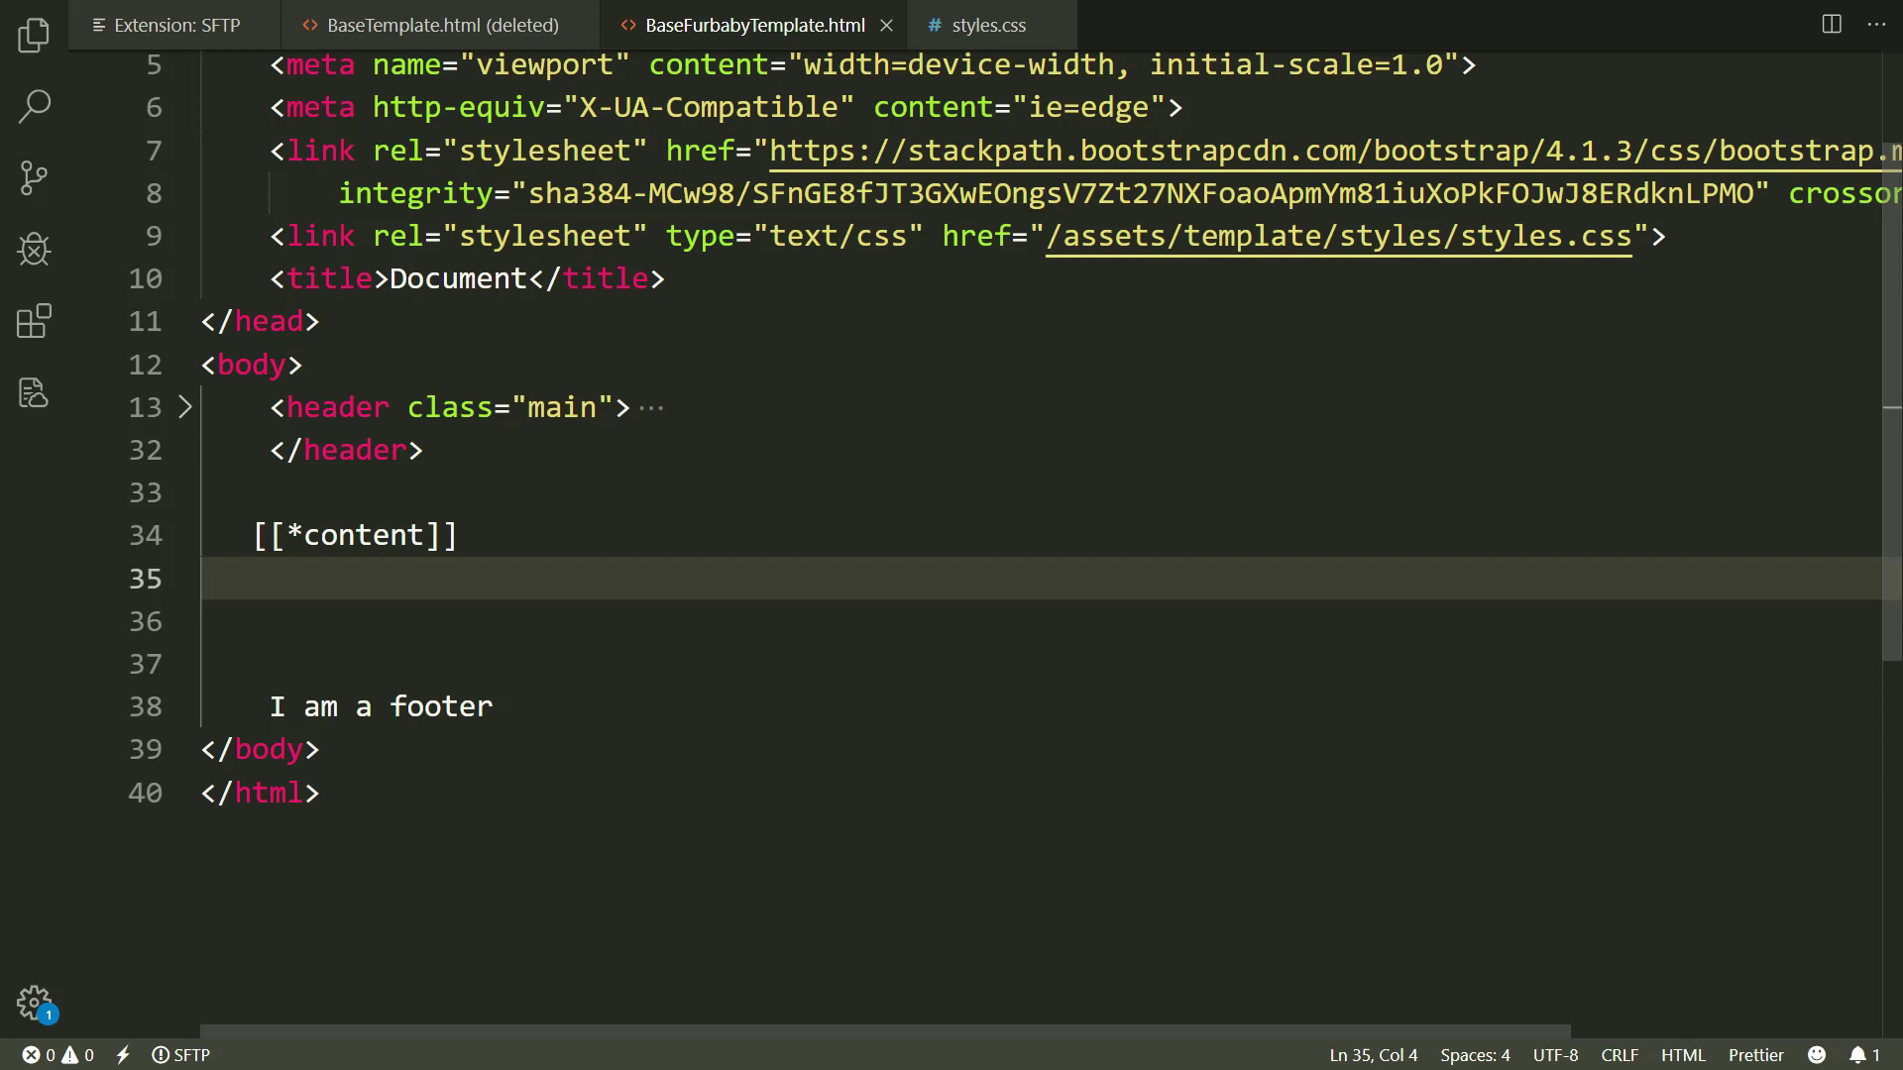
Review the template code, unfolding and refolding the header block
left_click(687, 654)
key("ctrl+a")
scroll(688, 636, "up", 1)
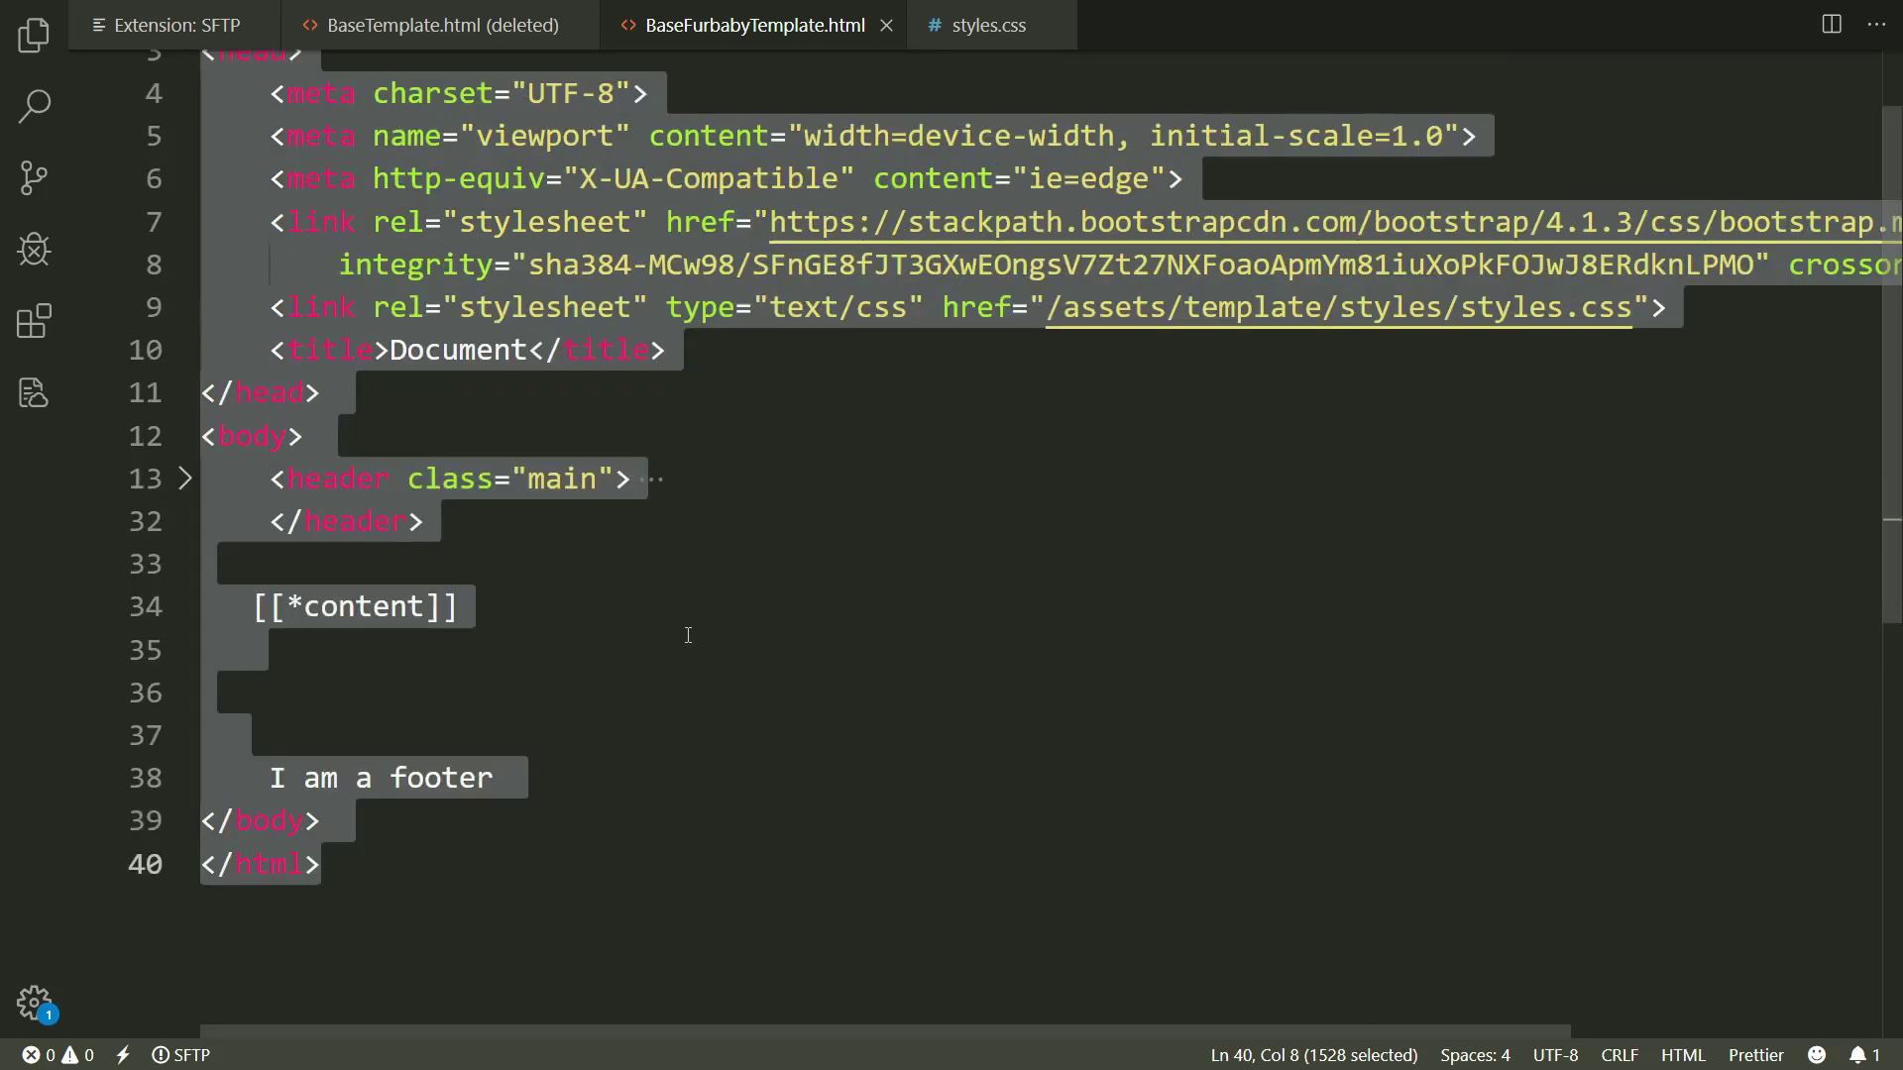
scroll(688, 636, "up", 2)
left_click(771, 797)
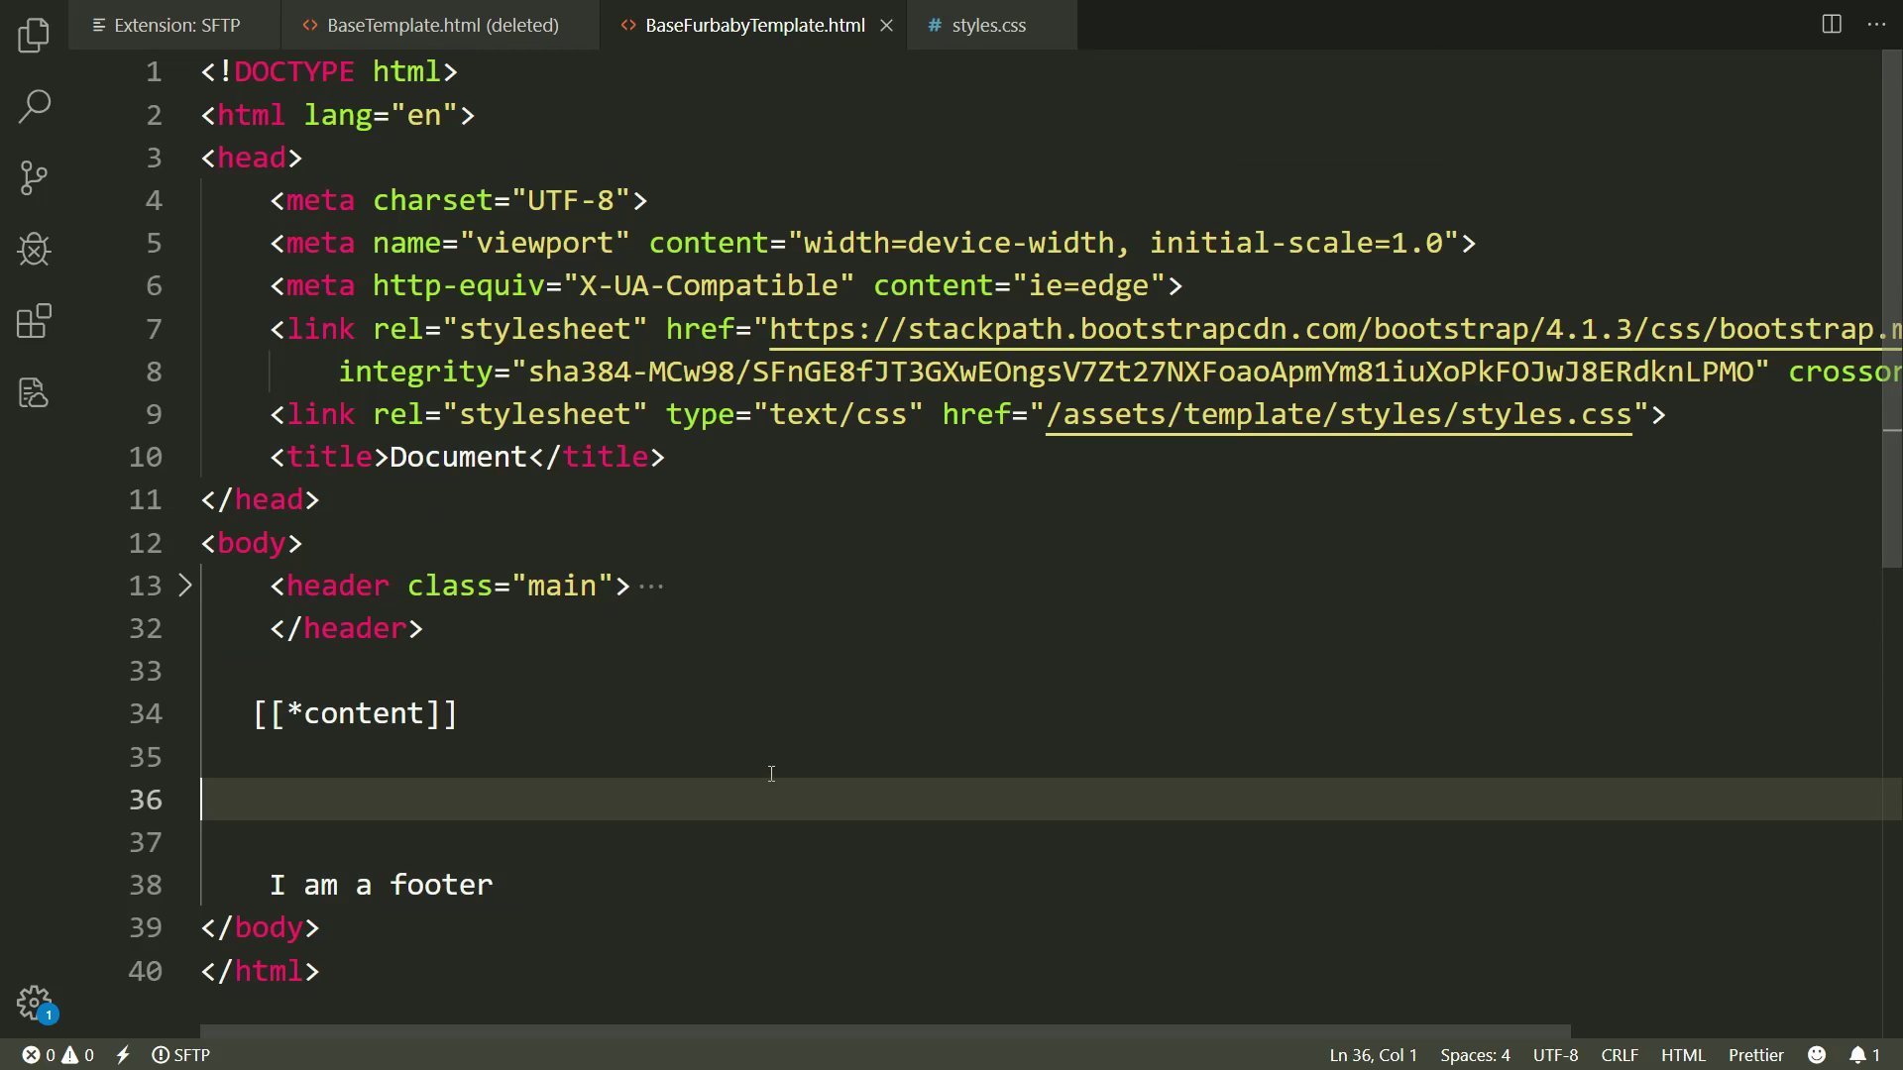
left_click(727, 536)
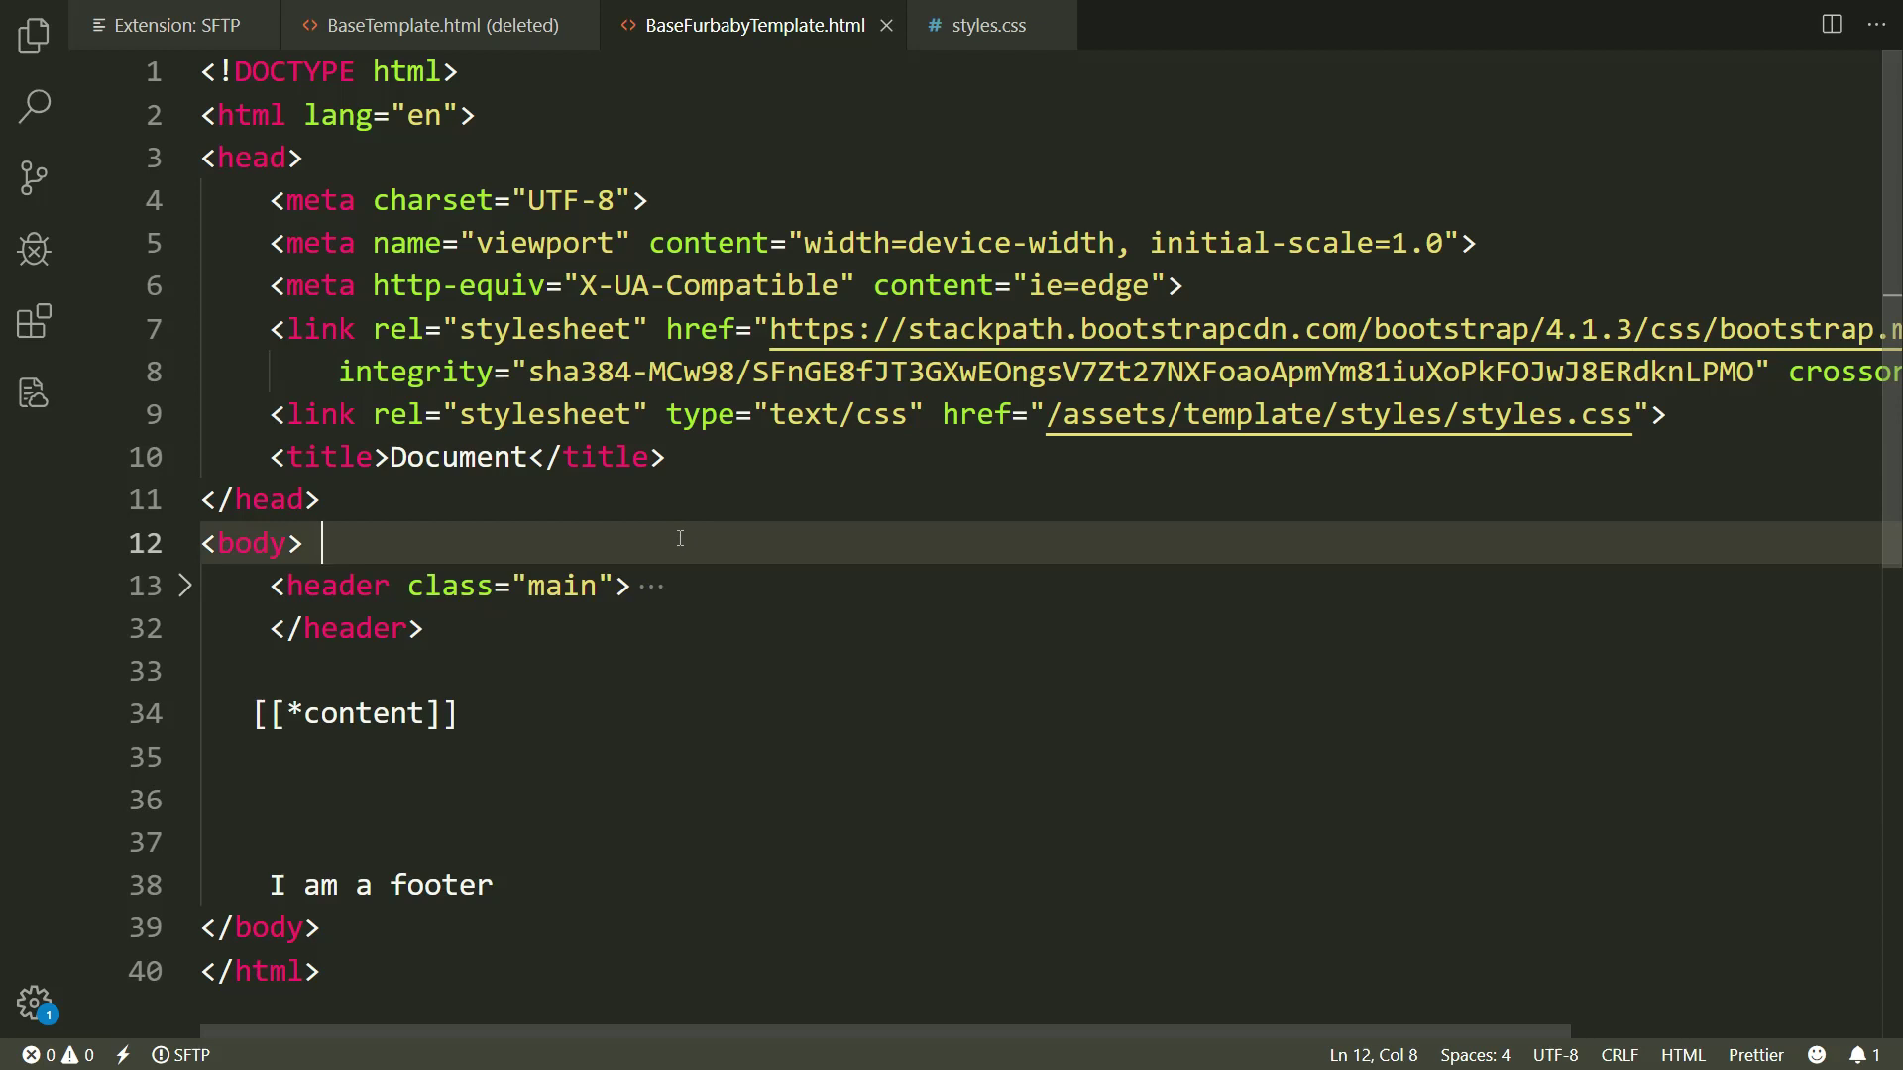
left_click(655, 586)
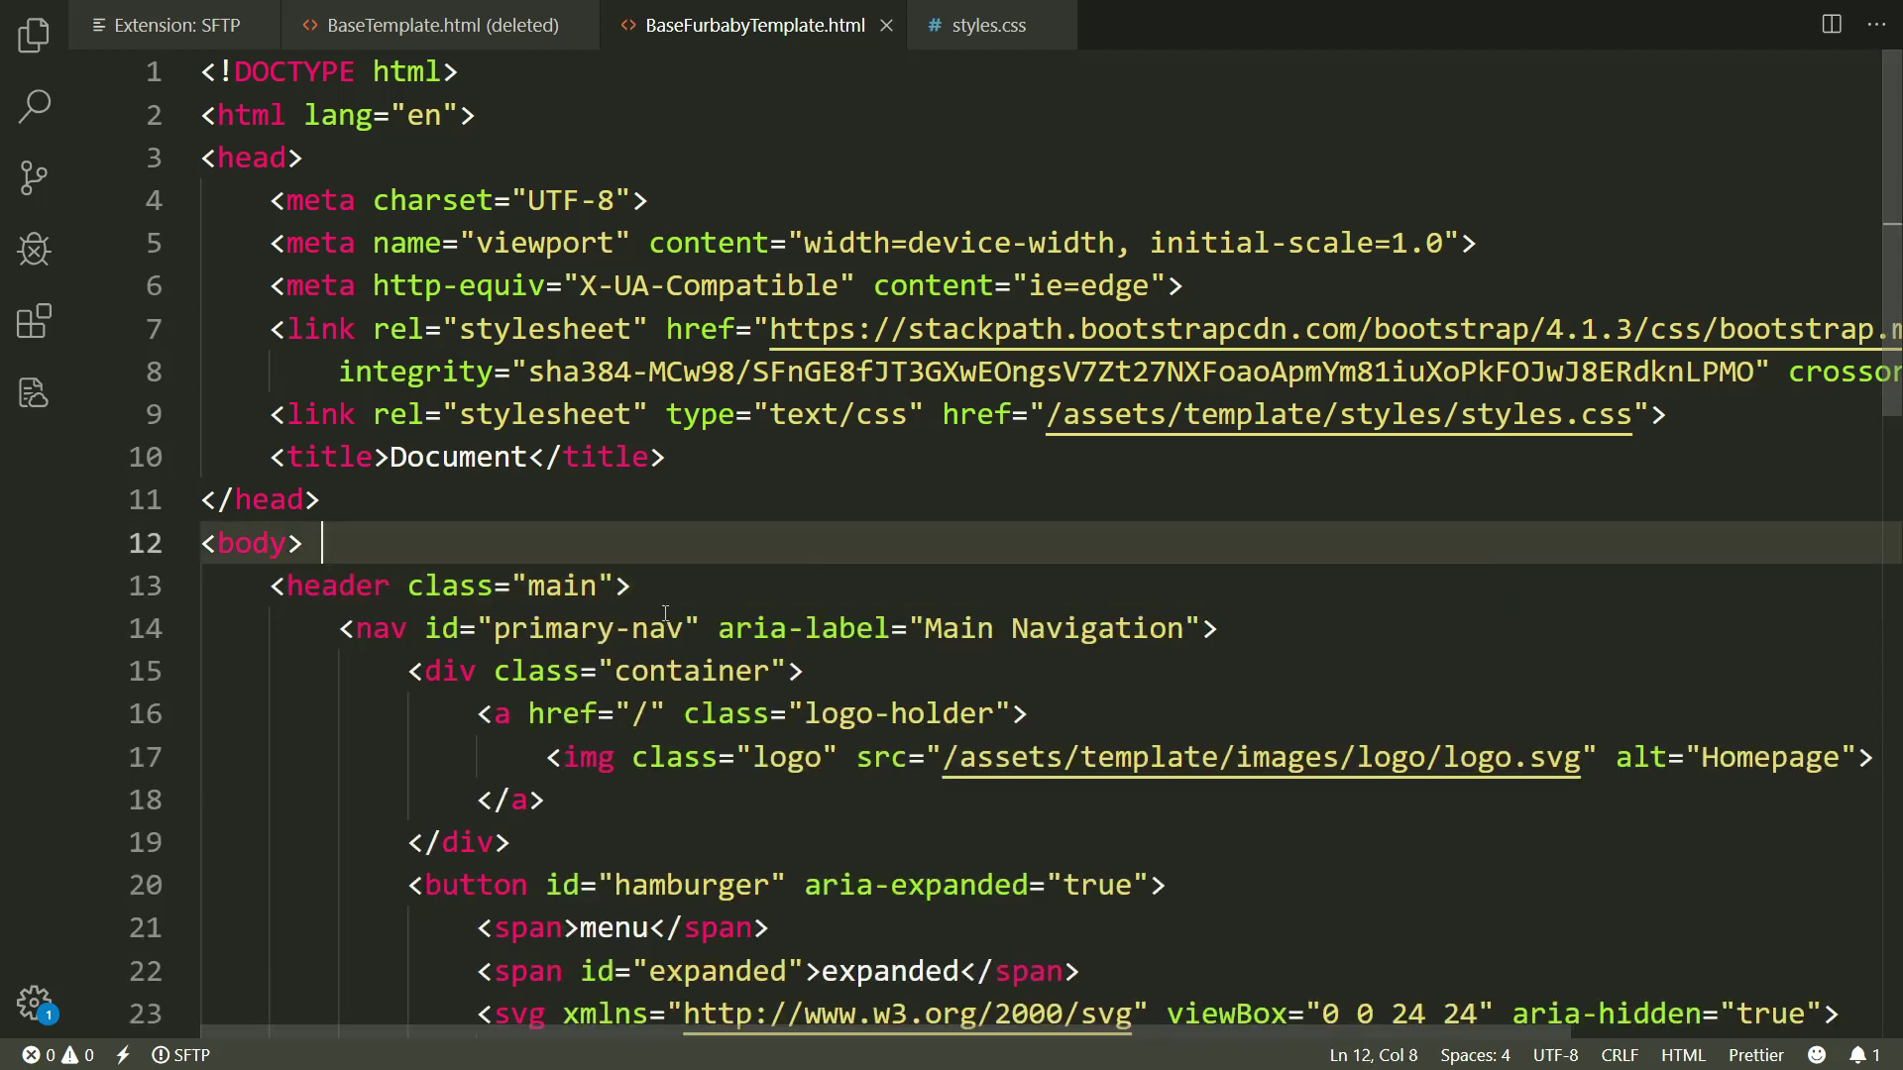
left_click(185, 586)
left_click(634, 677)
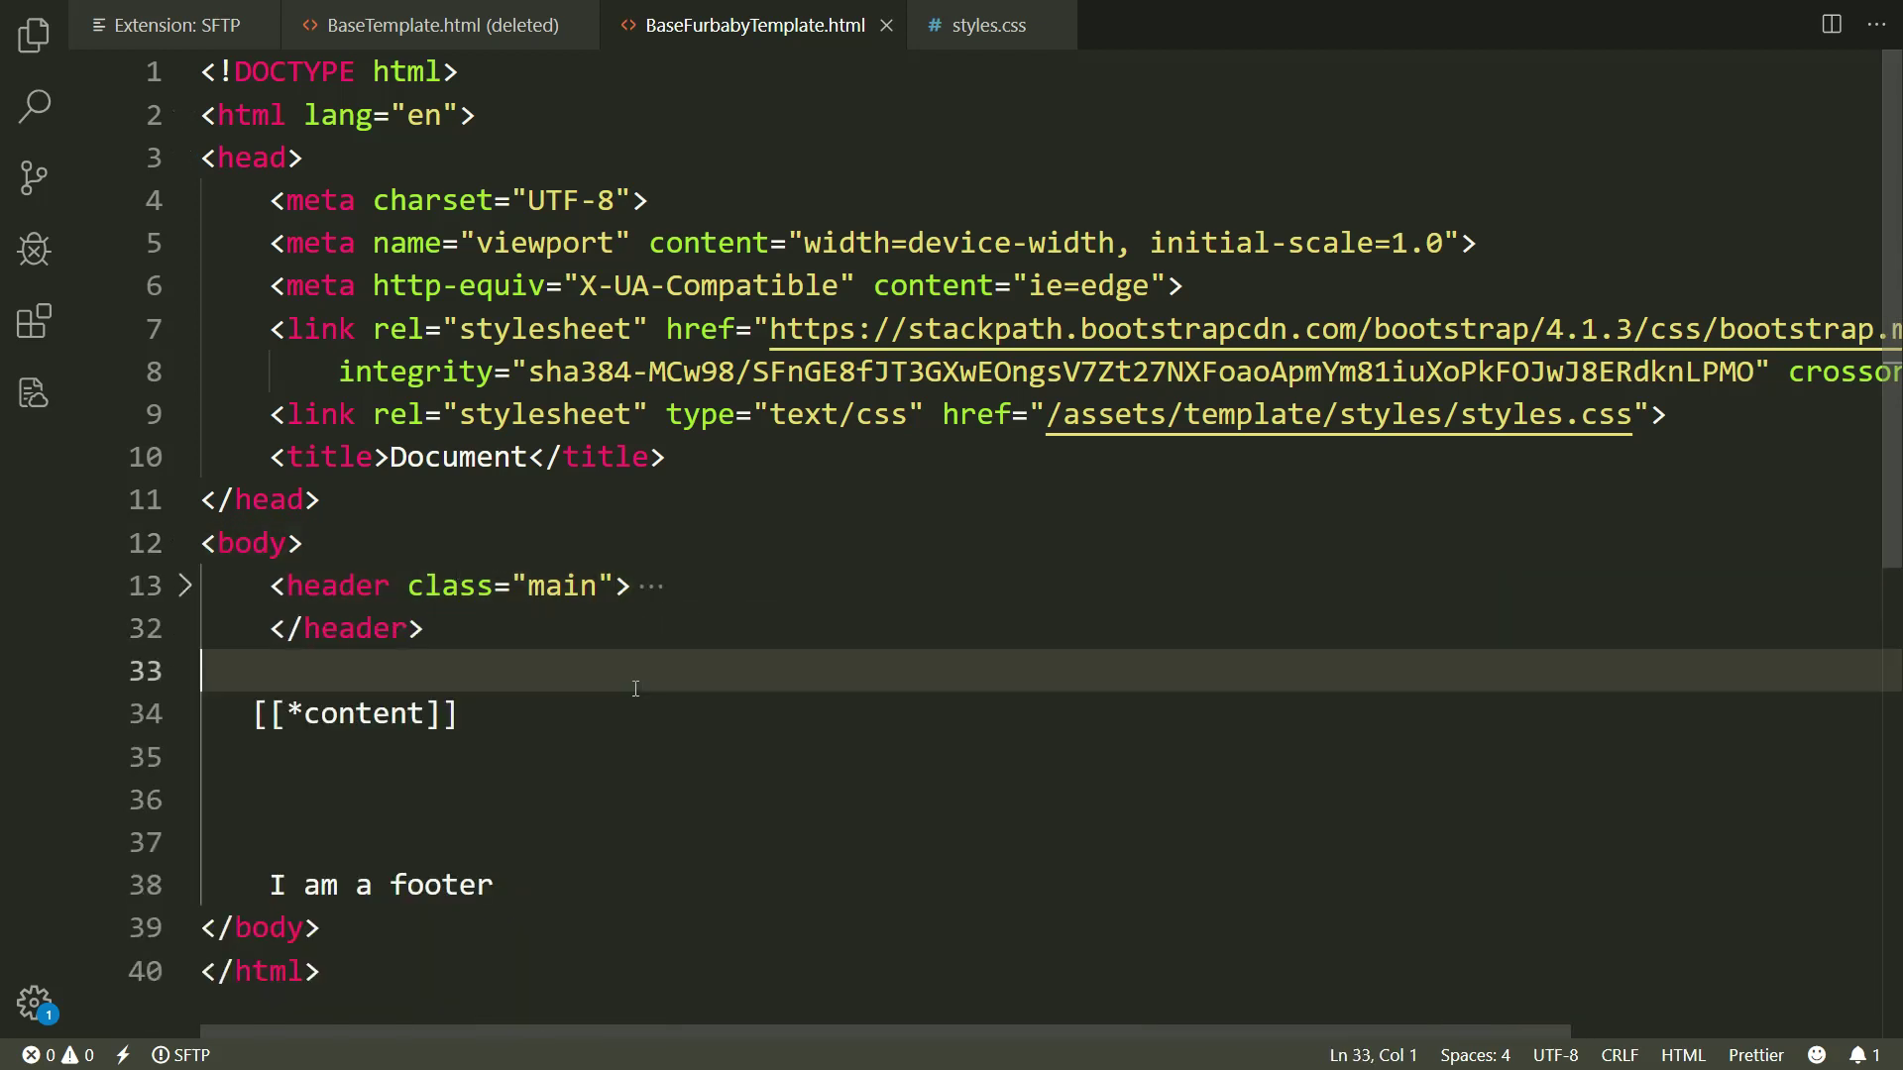
scroll(644, 686, "down", 2)
Add a blank line below [[*content]], then try and remove a PHP include line
left_click(597, 545)
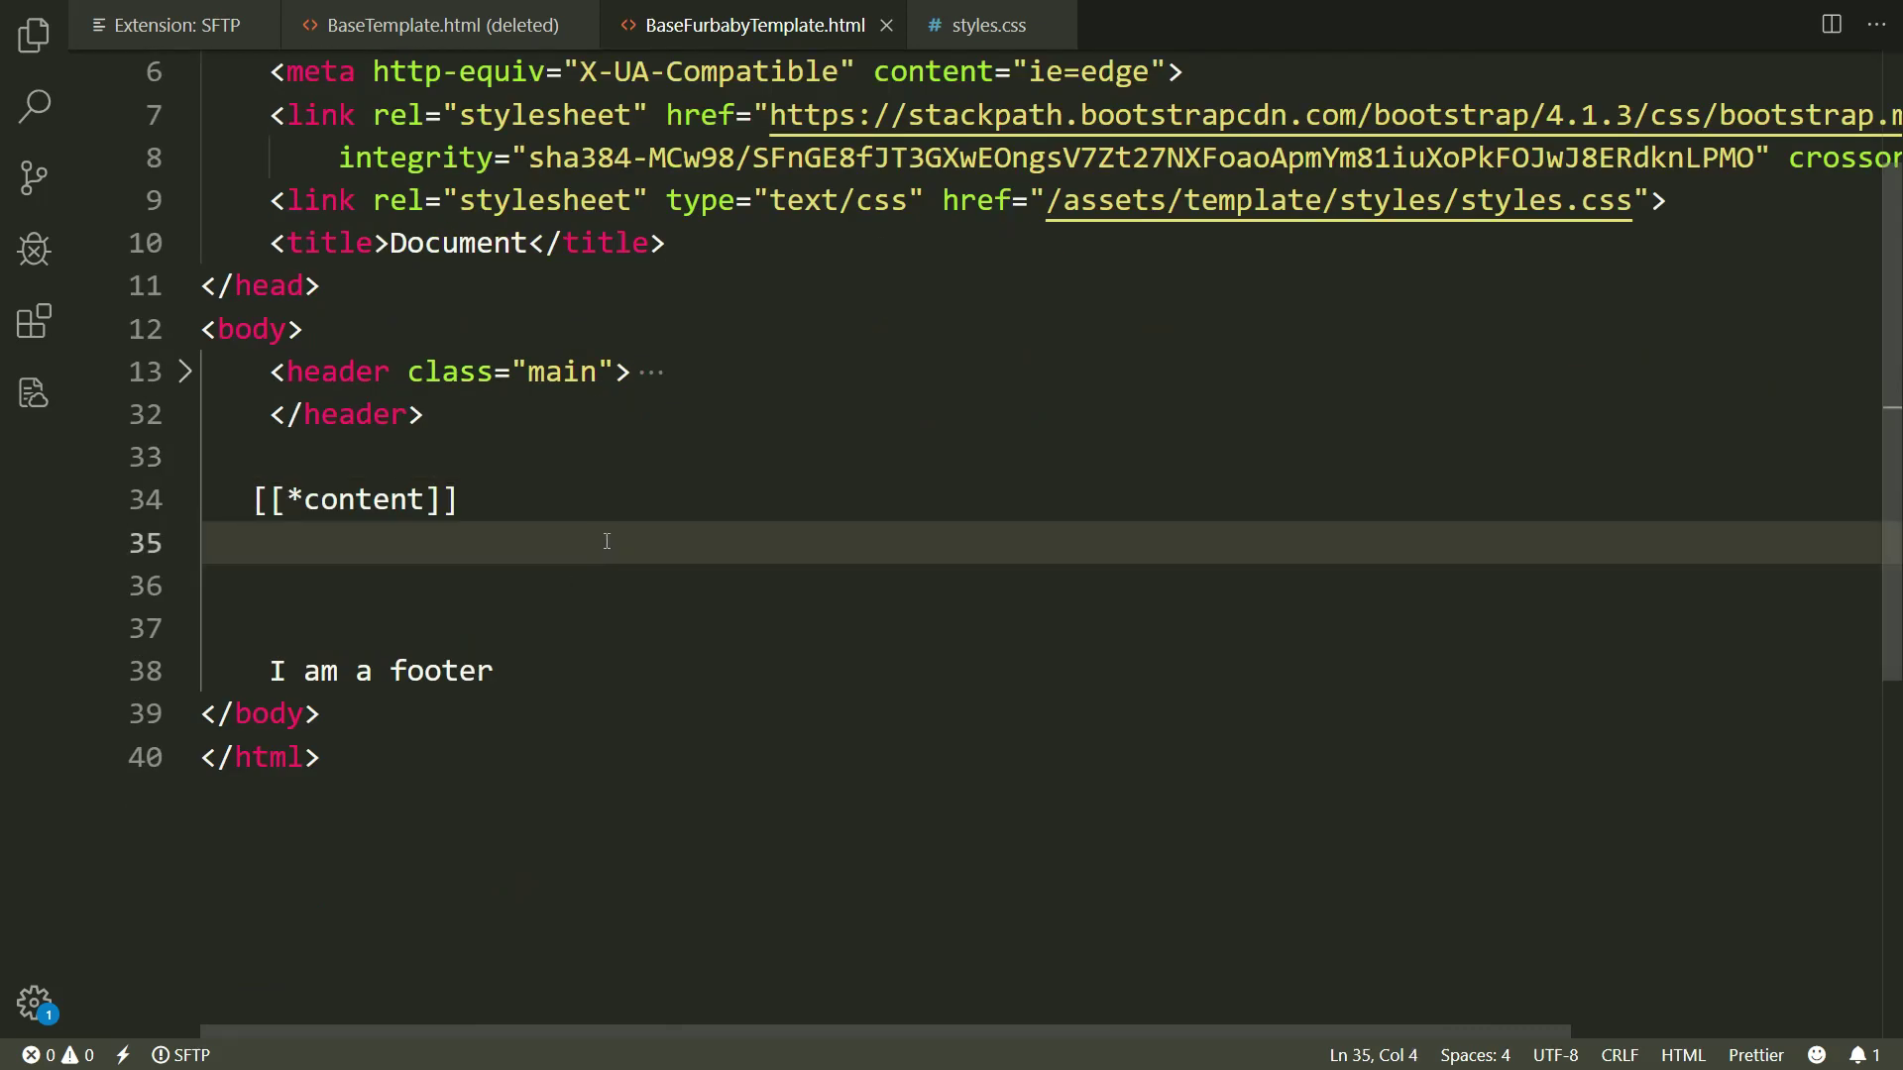
key("Return")
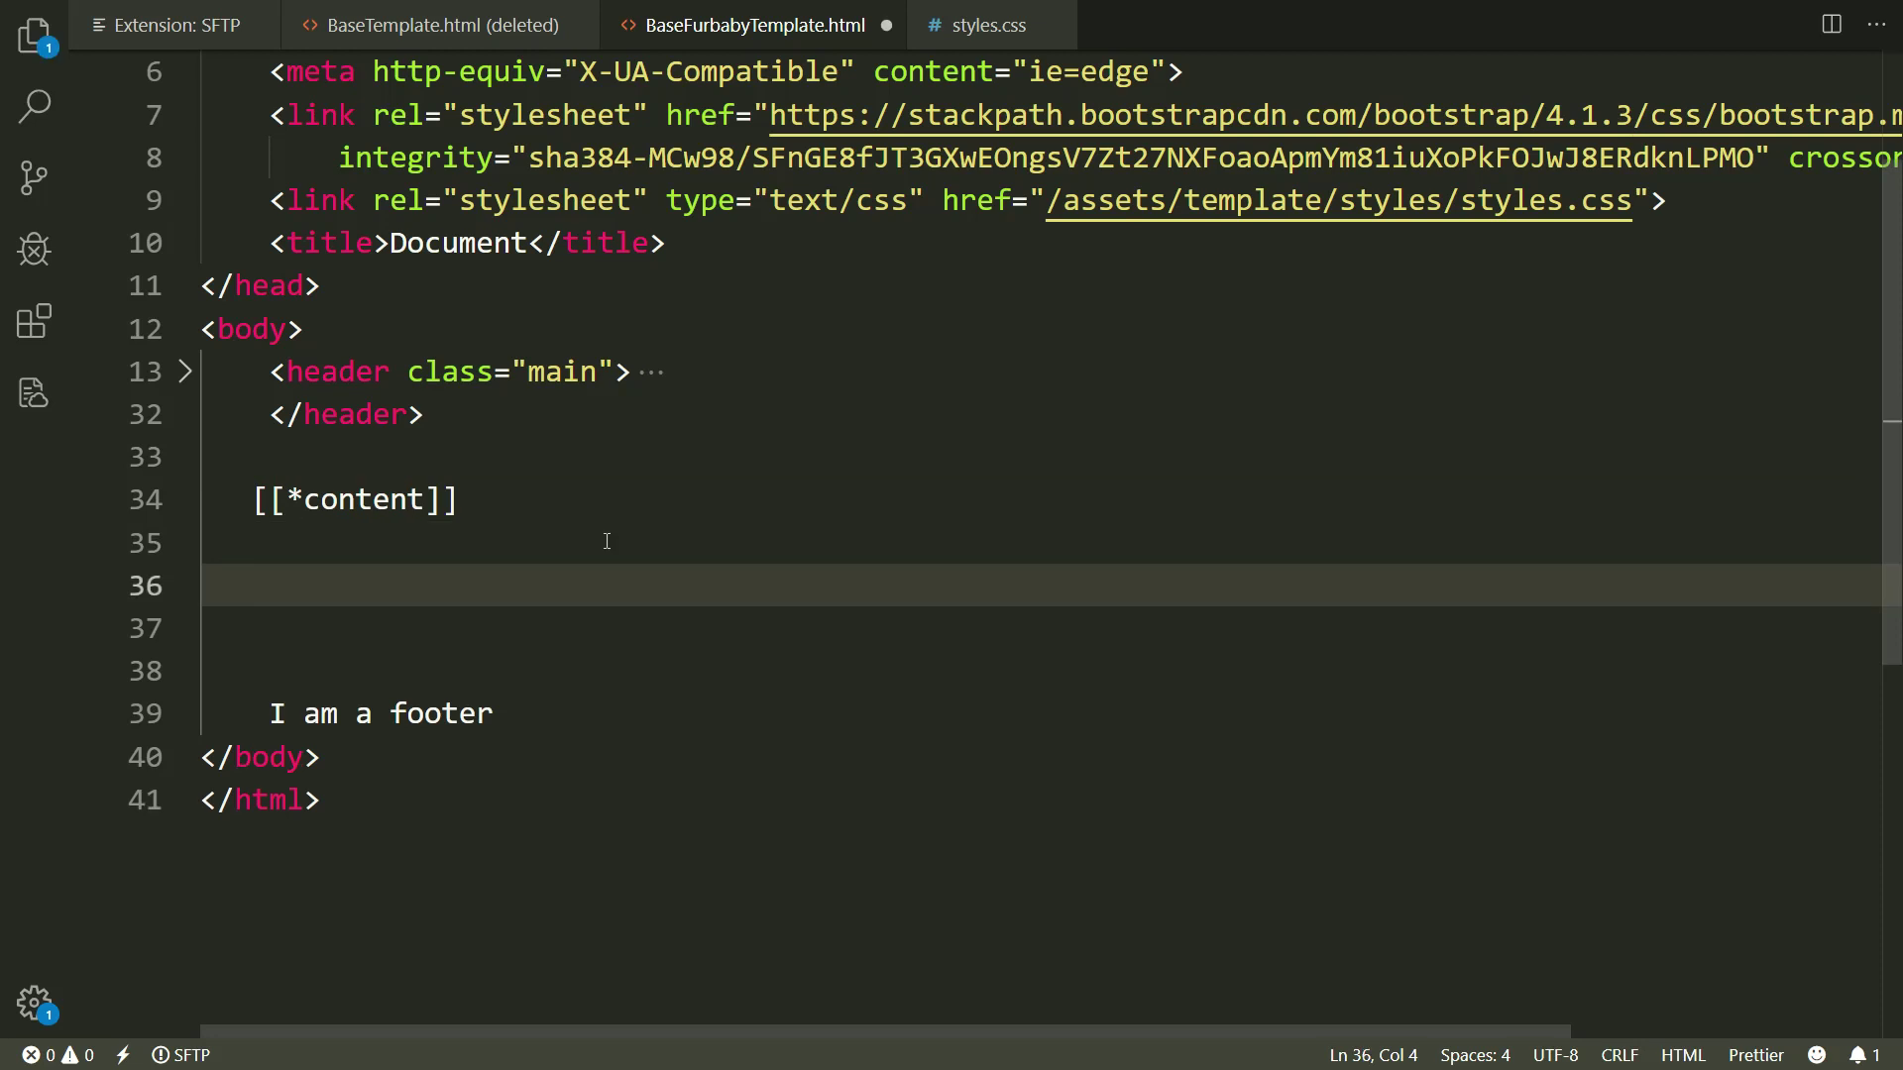
type("</")
key("BackSpace")
key("Escape")
type("?php ?>")
key("Left")
key("Left")
key("Left")
type("include")
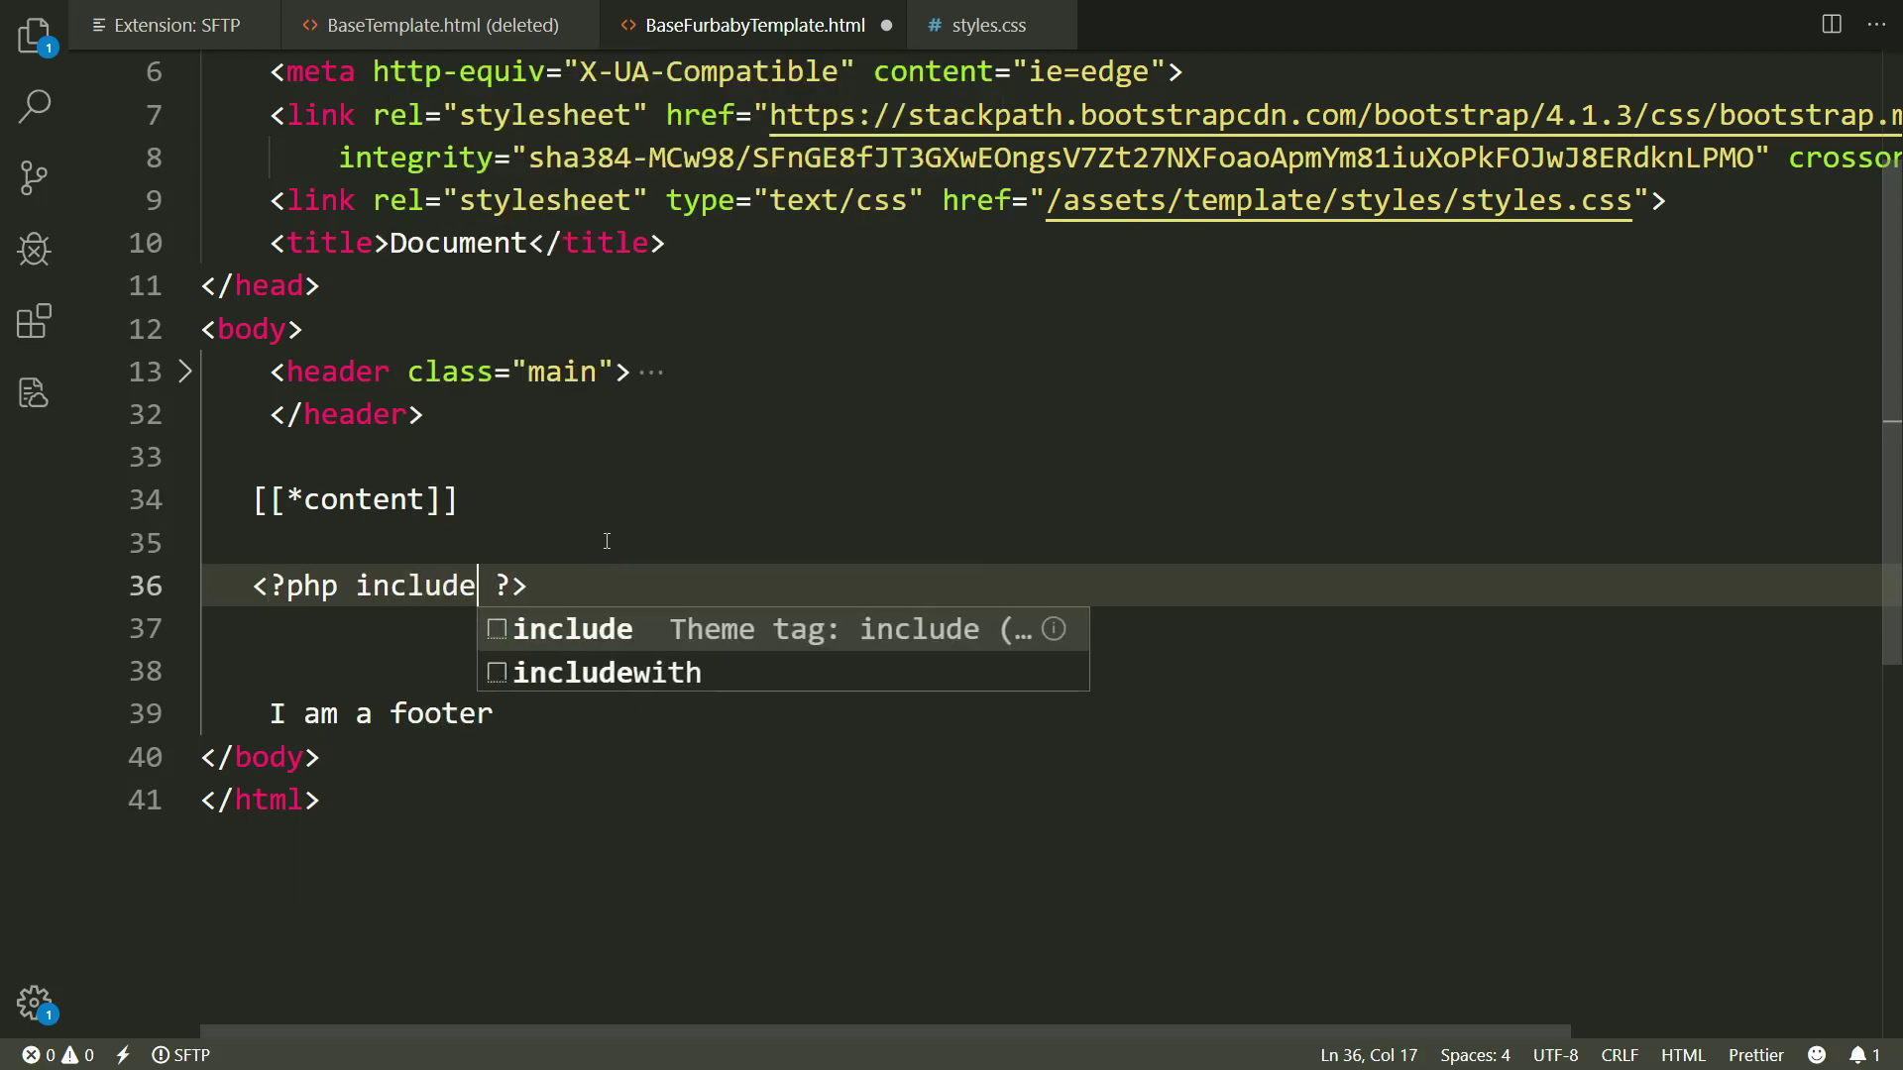
type(" header.php")
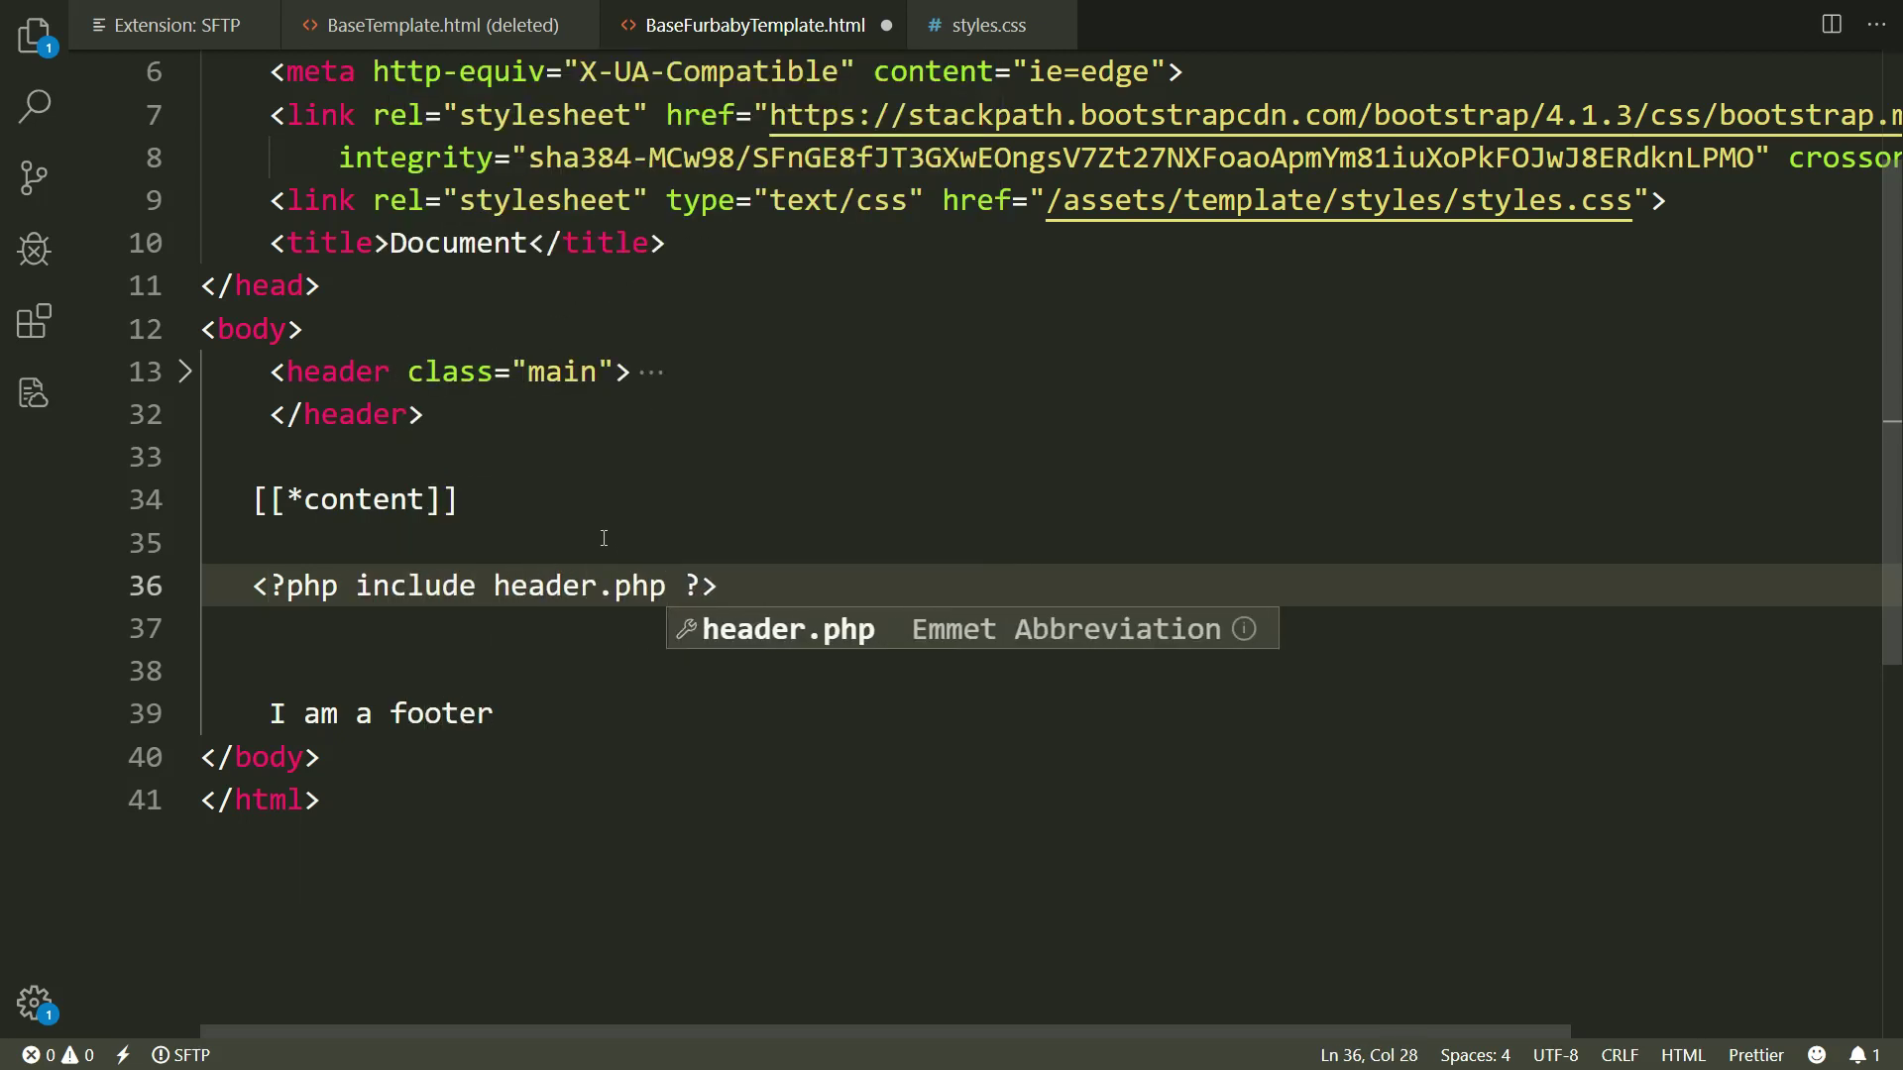
key("Escape")
key("shift+Home")
key("shift+End")
key("BackSpace")
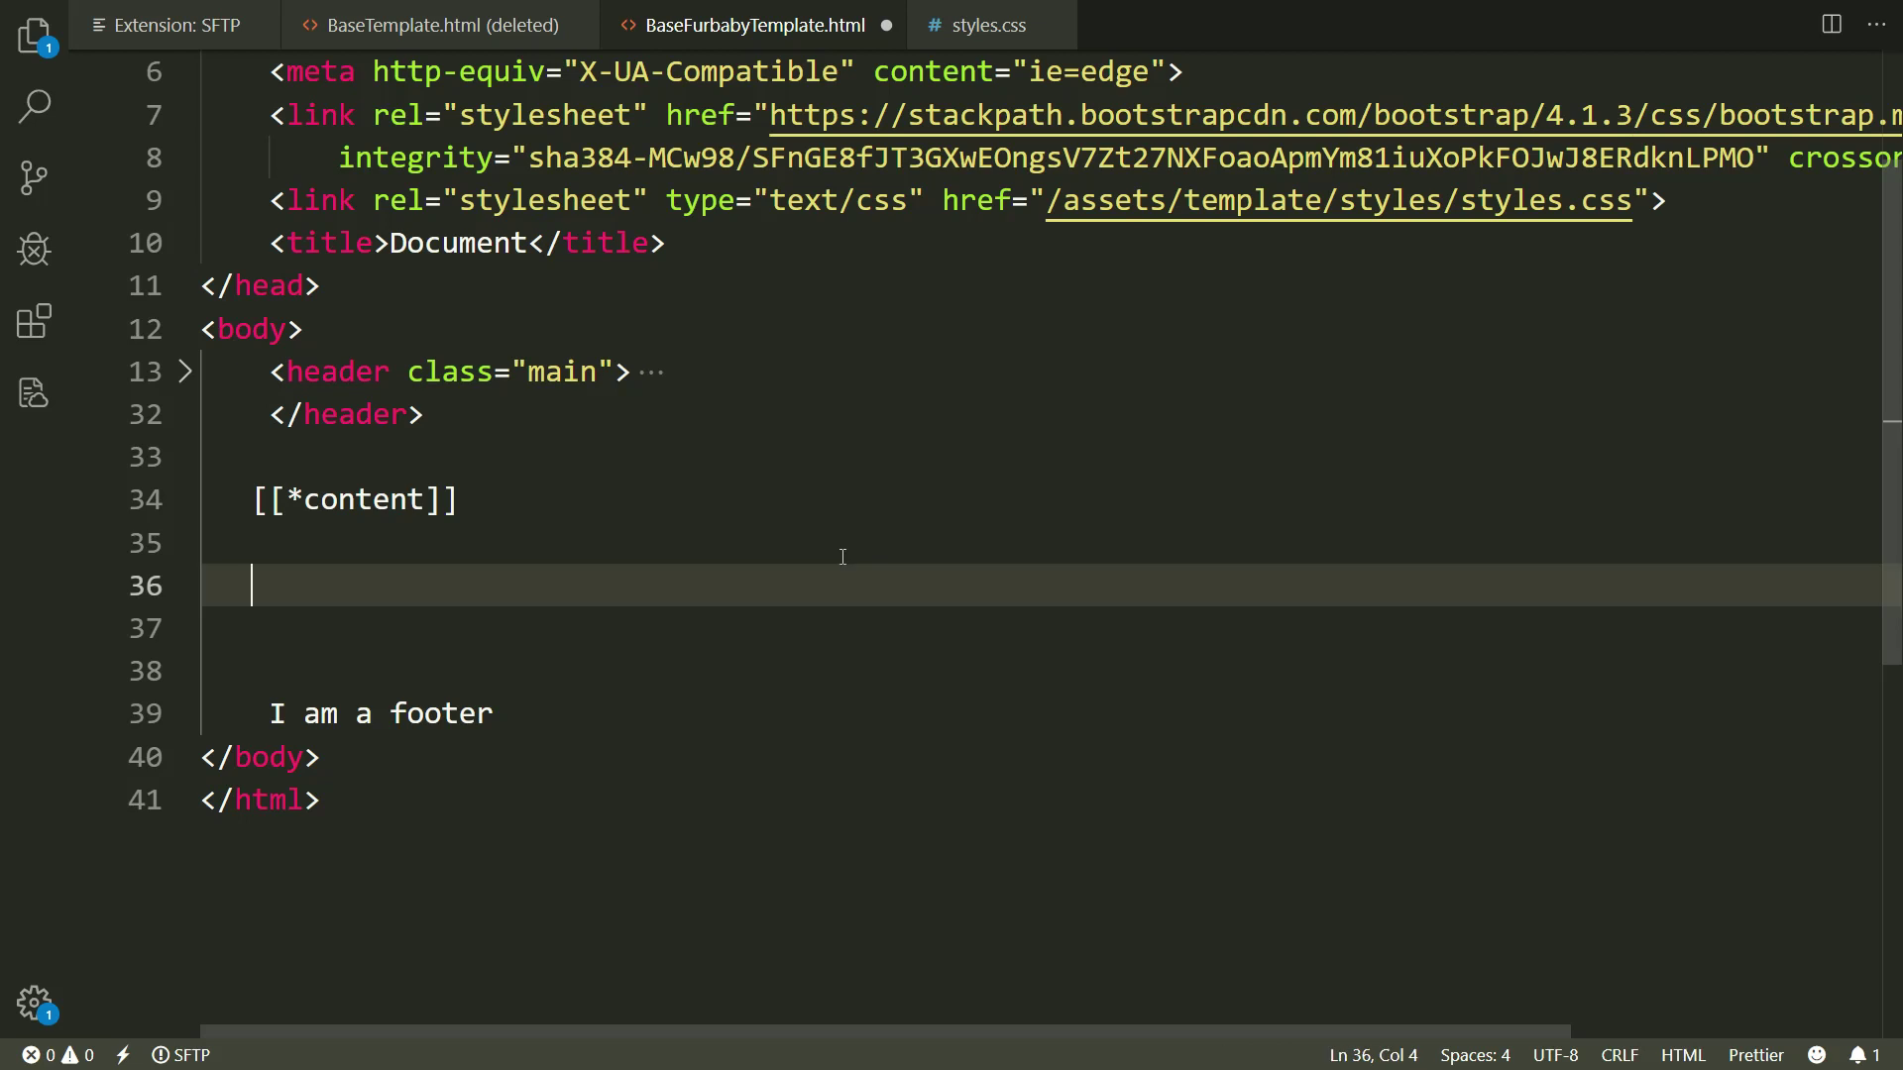
type("[[$")
type("hea")
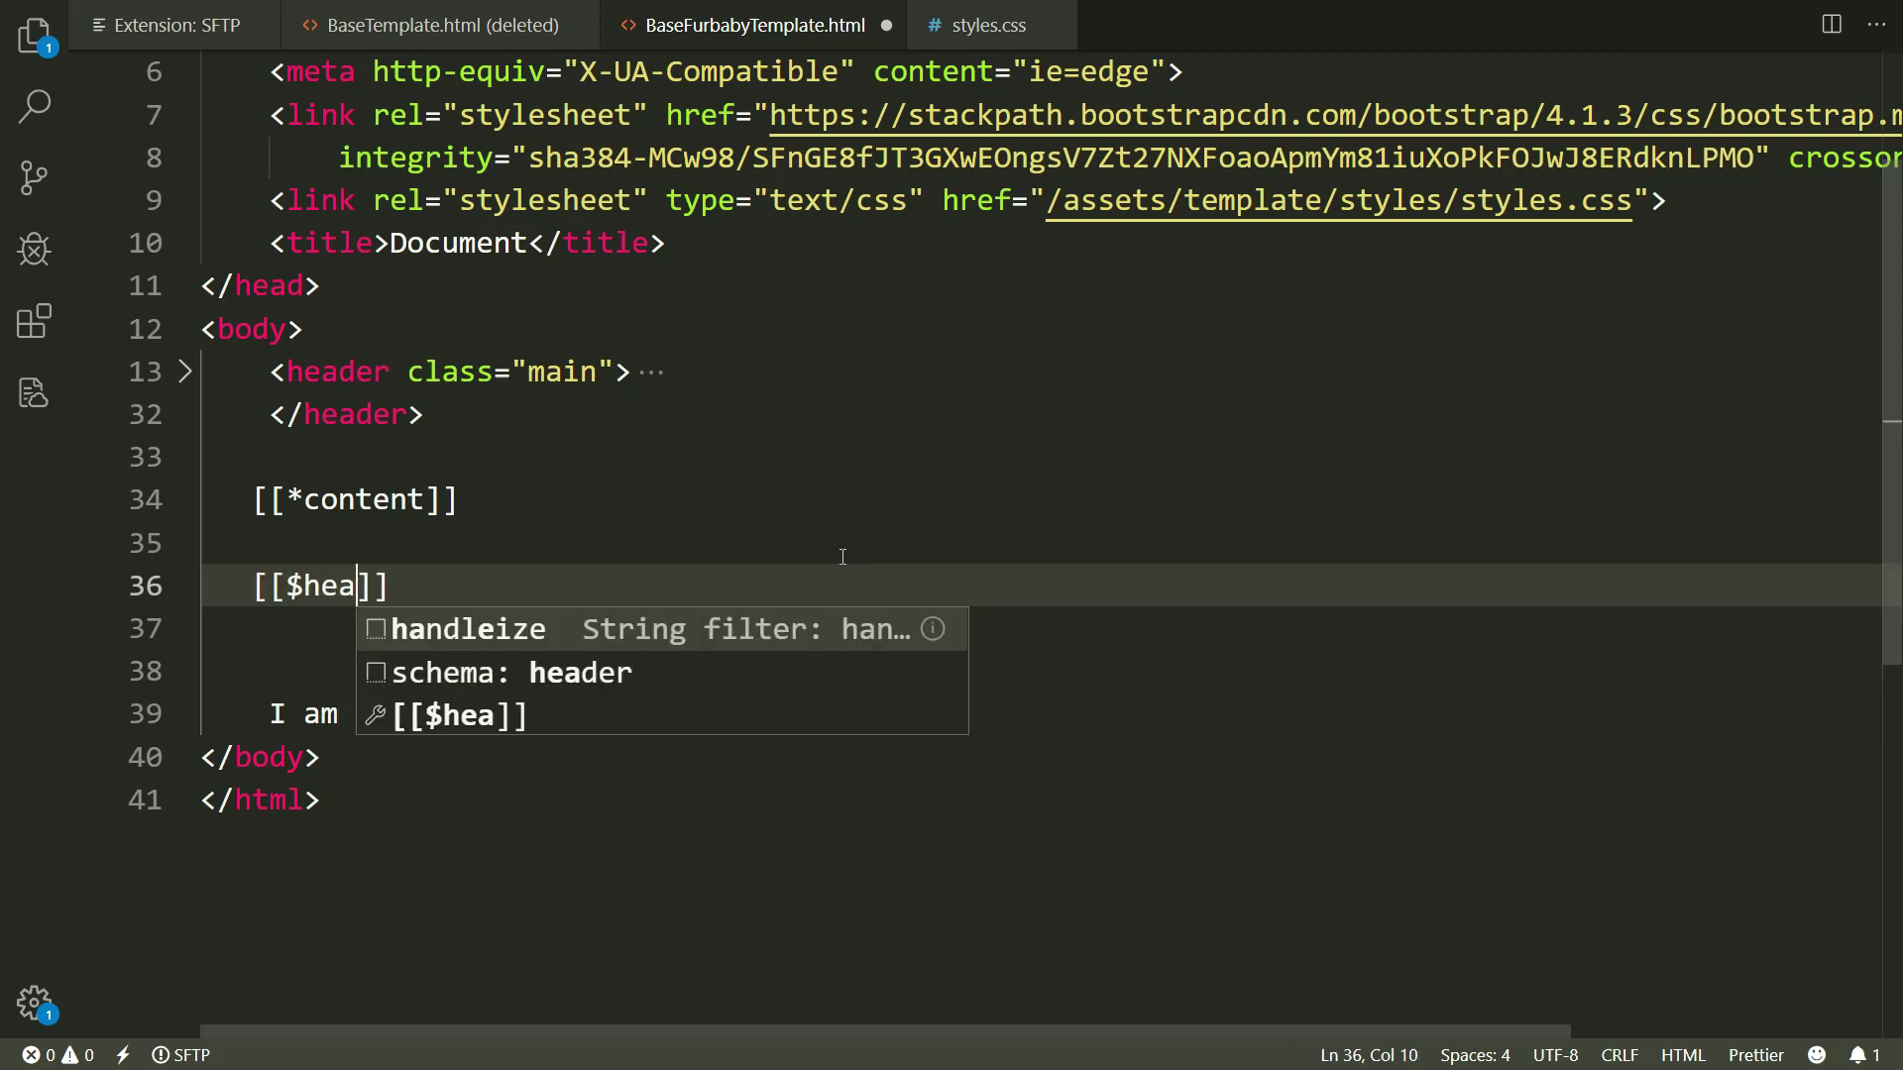
type("der")
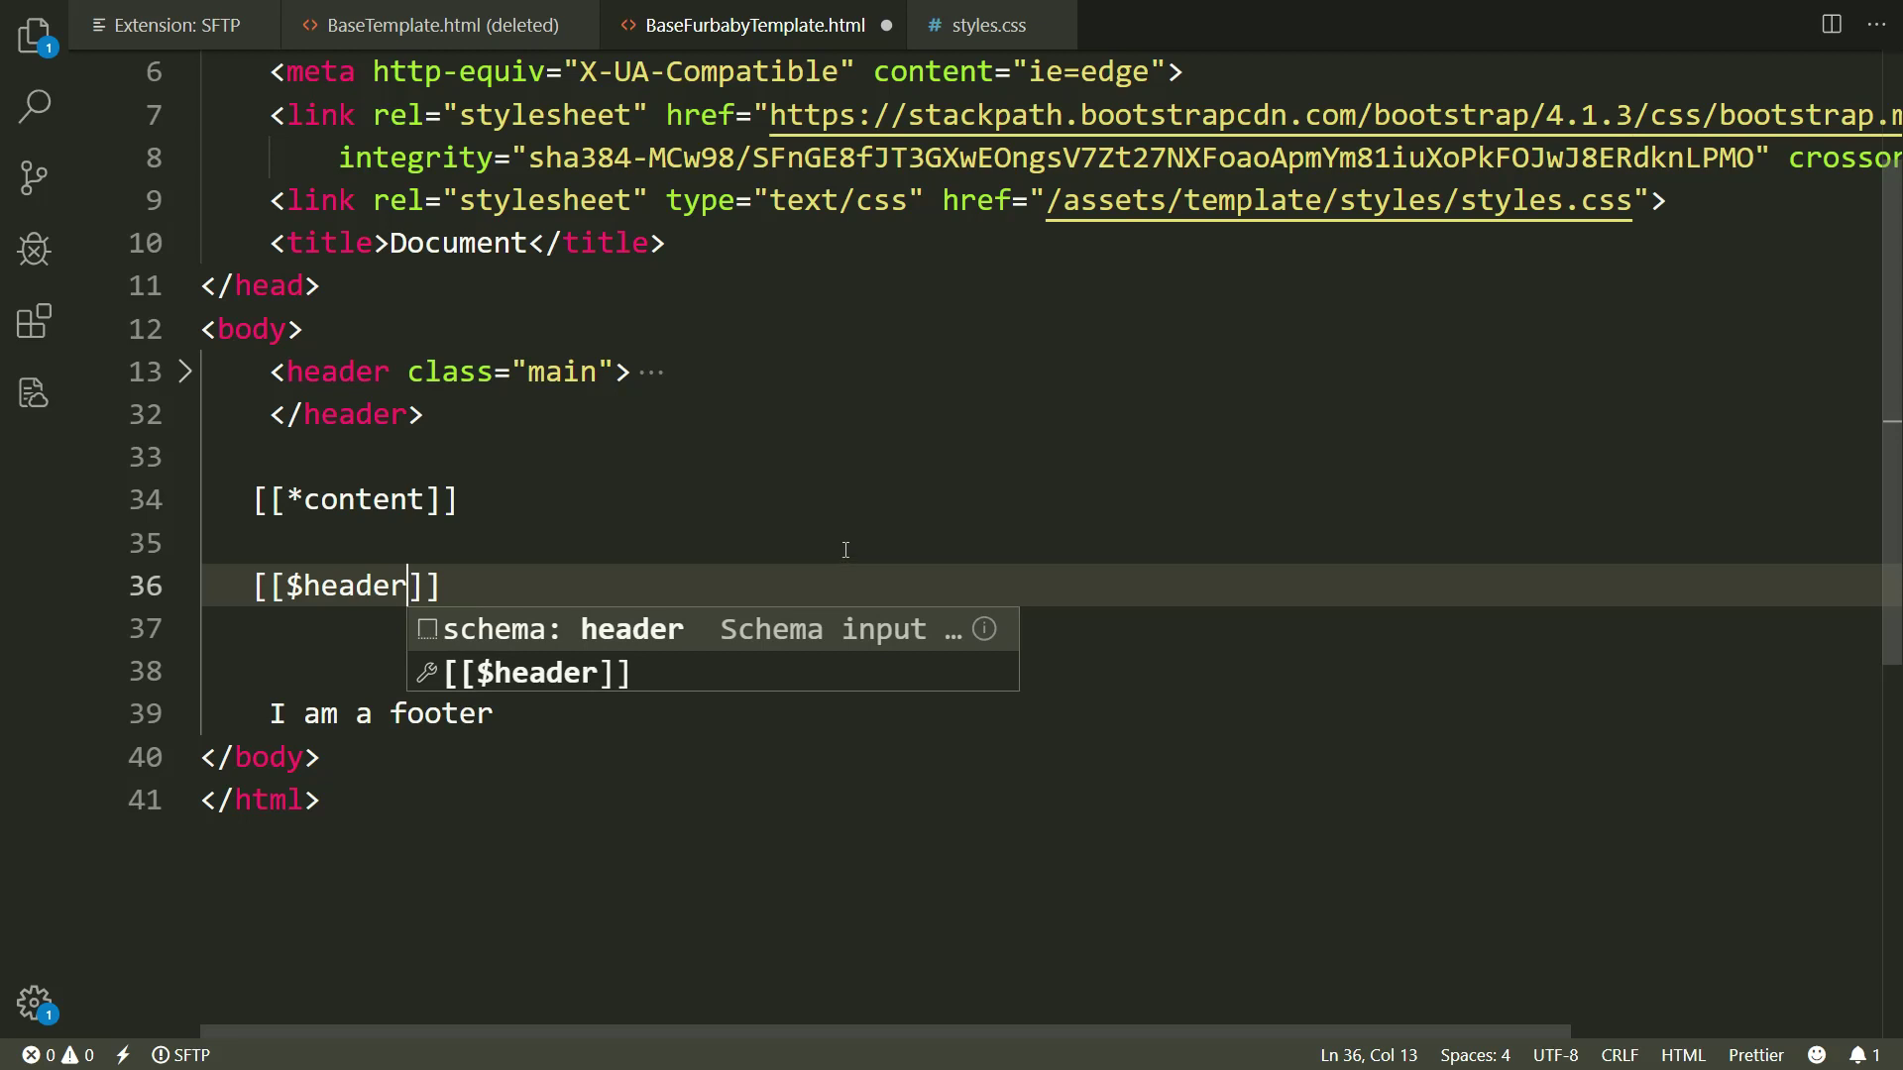
Delete the trial [[$header]] tag, then save and upload BaseFurbabyTemplate.html
left_click(504, 588)
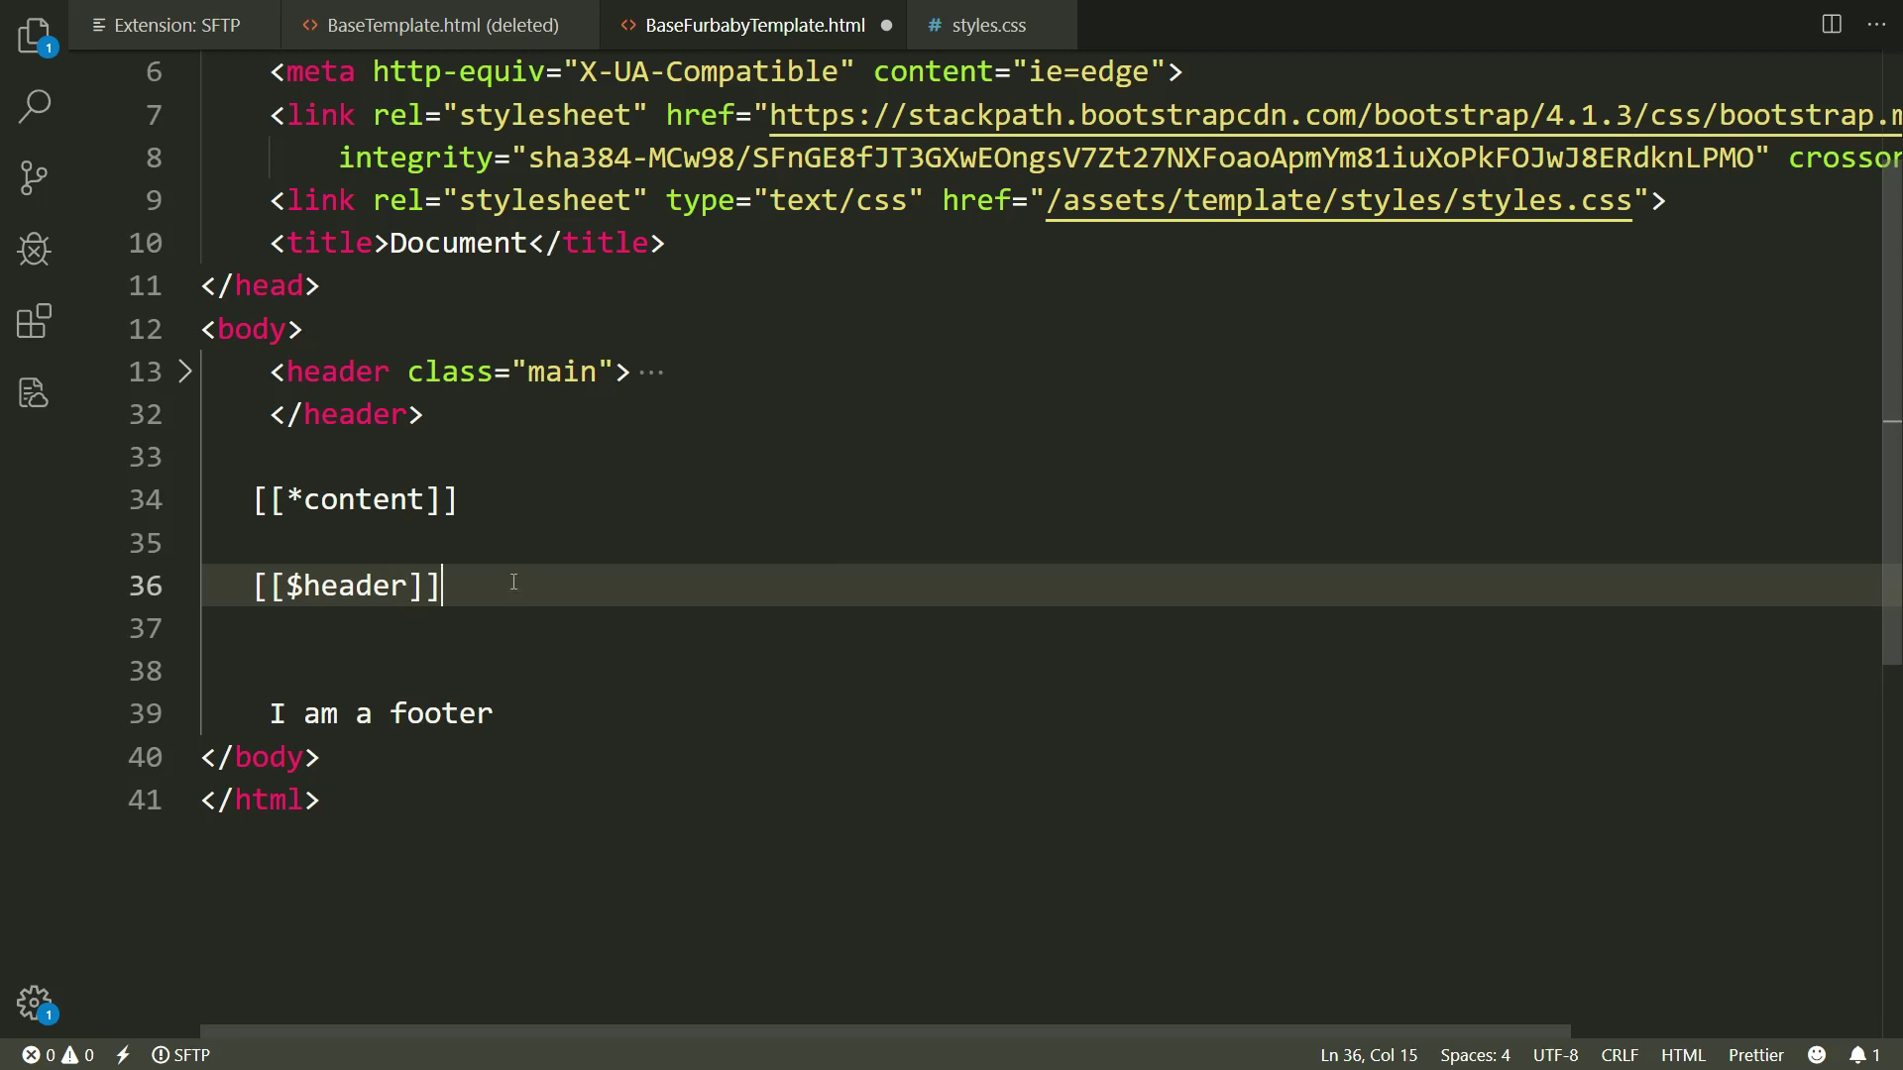
key("shift+Home")
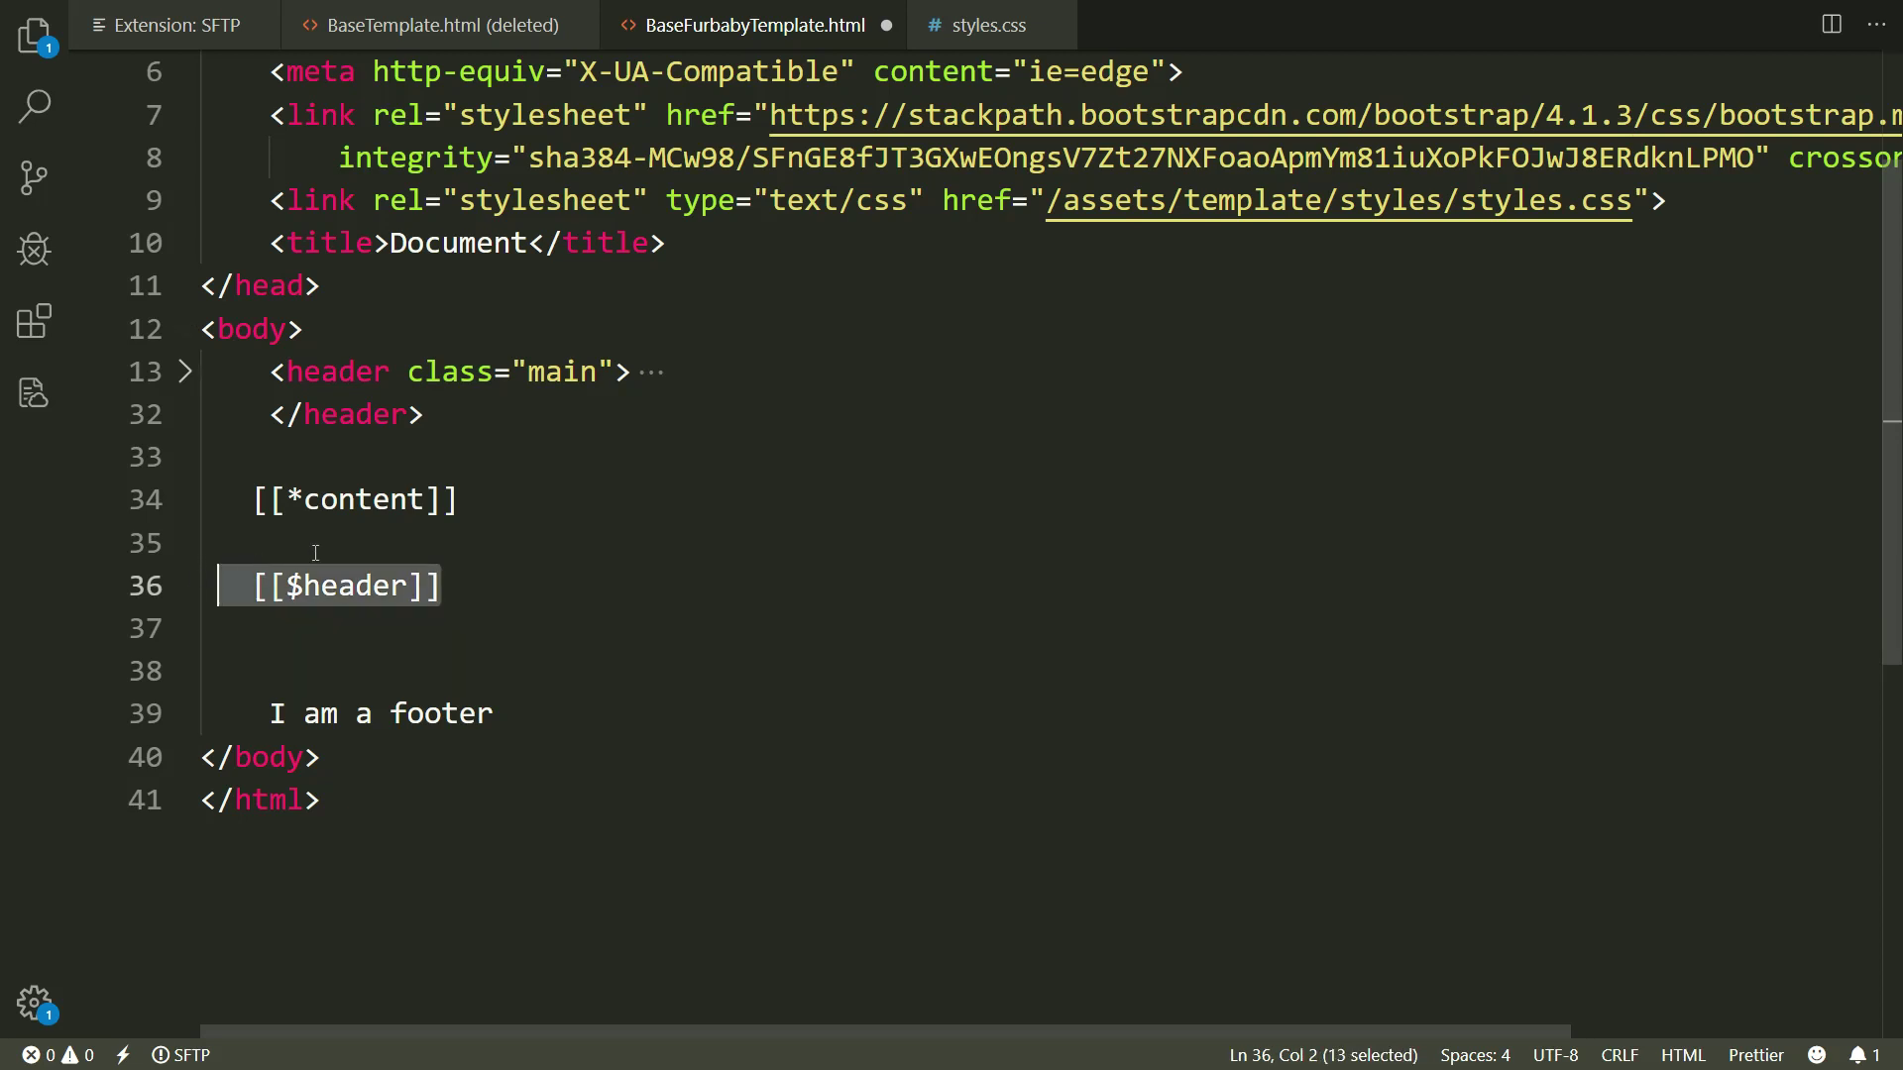
key("BackSpace")
key("ctrl+s")
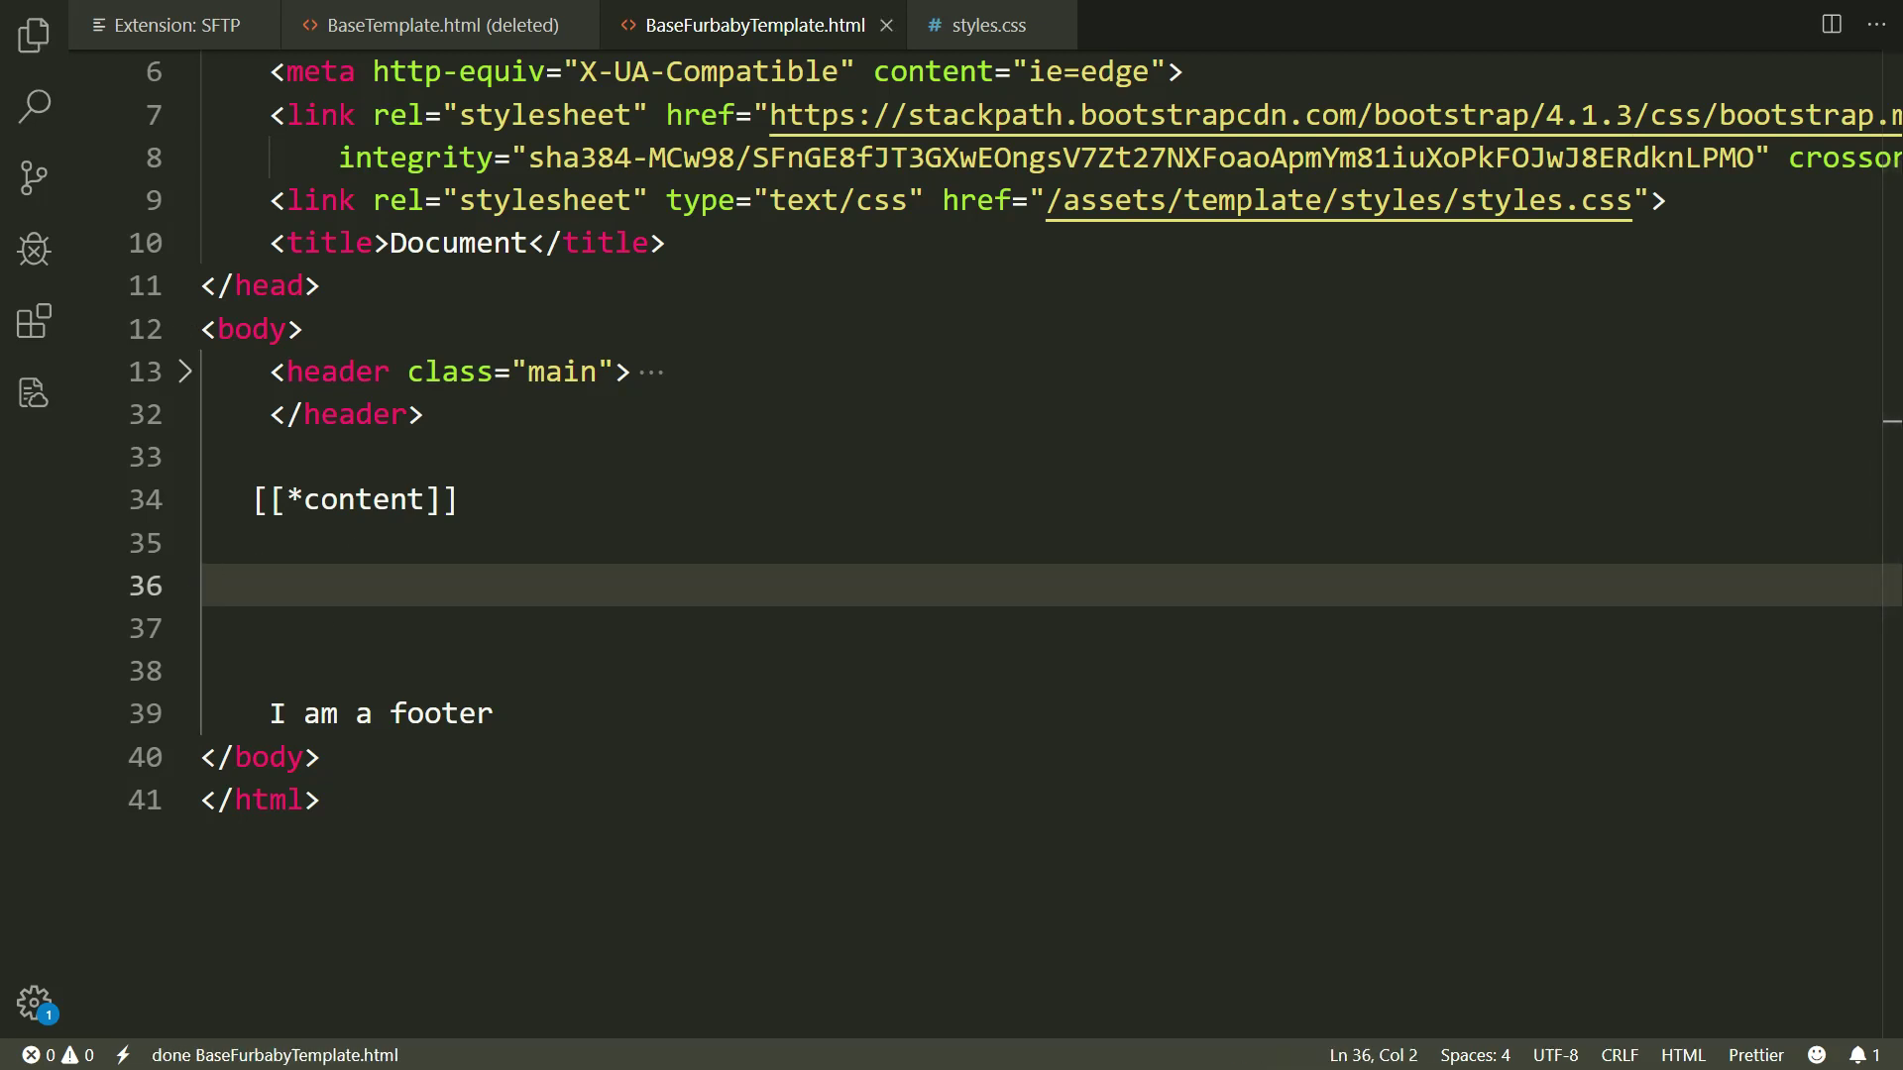
key("alt+Tab")
Add a new 'chunks' folder to the furbaby-modx project and open it
right_click(816, 637)
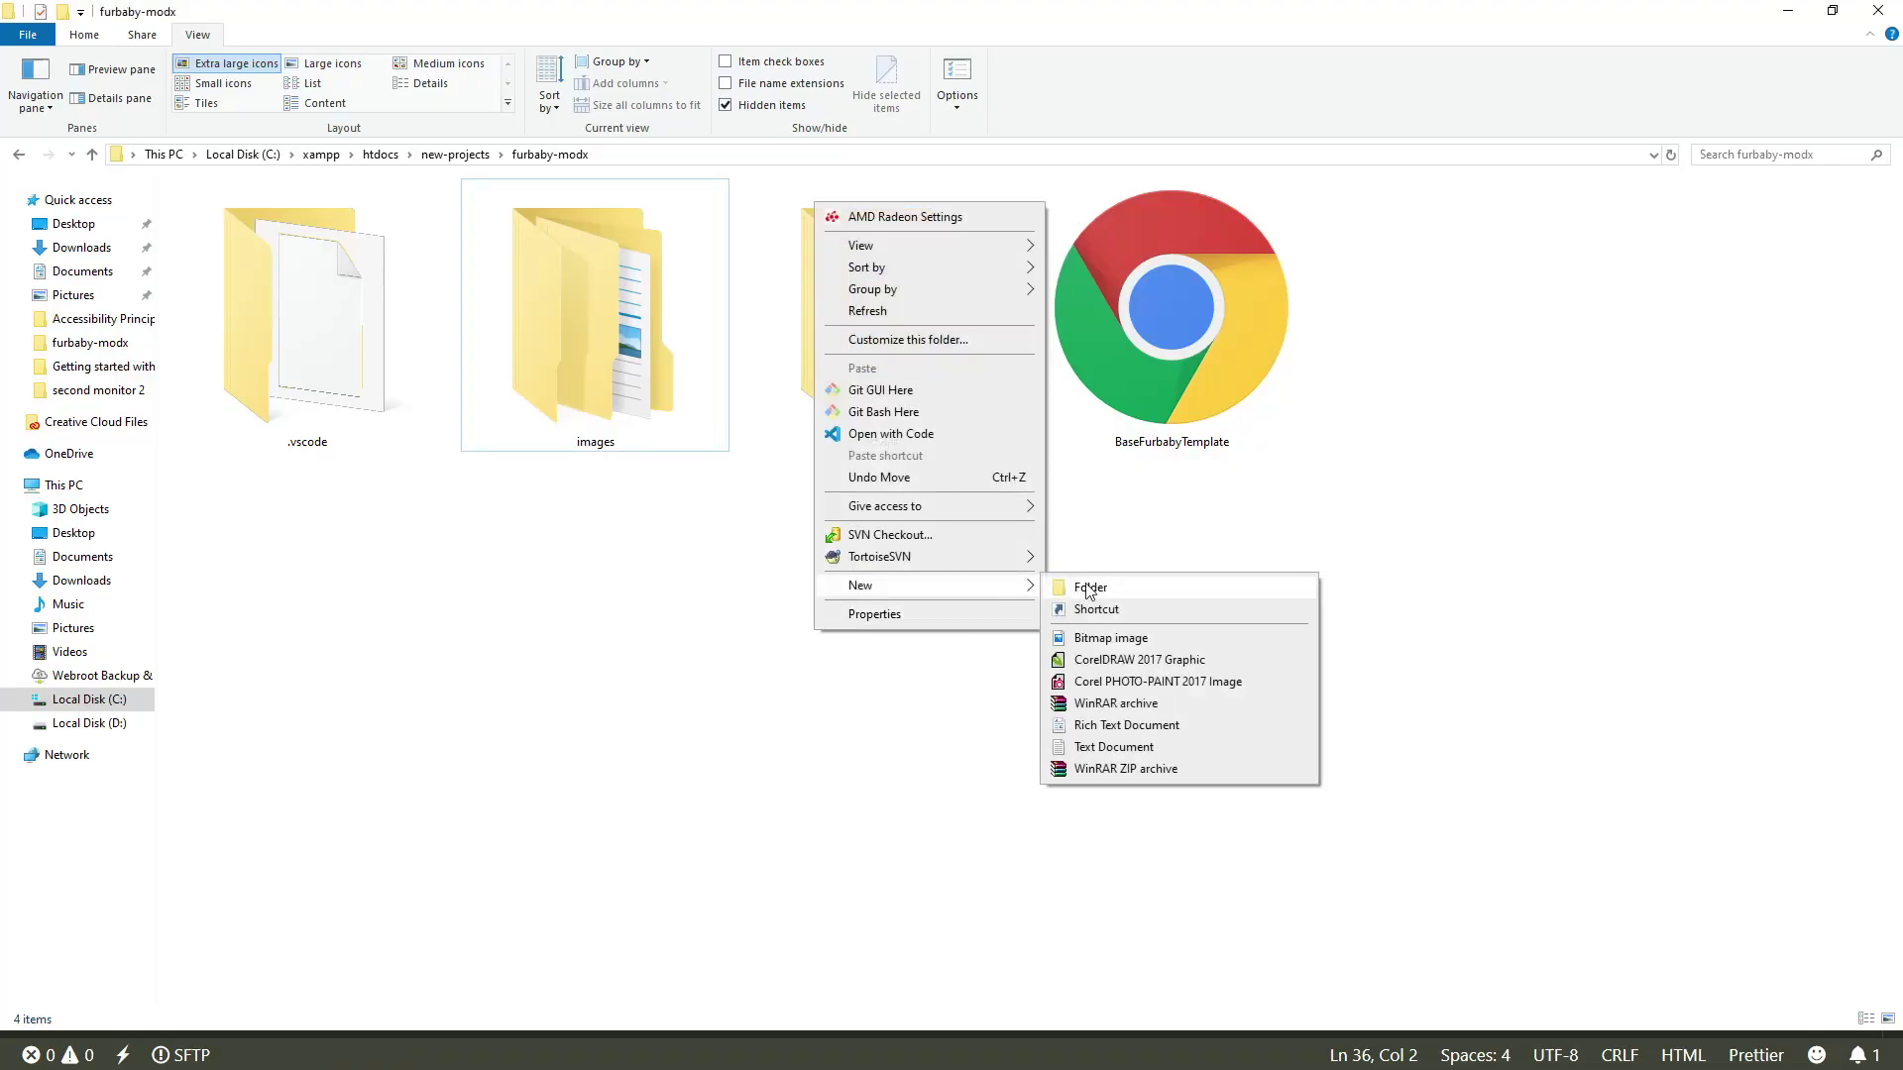
mouse_move(860, 585)
left_click(1089, 588)
type("chunks")
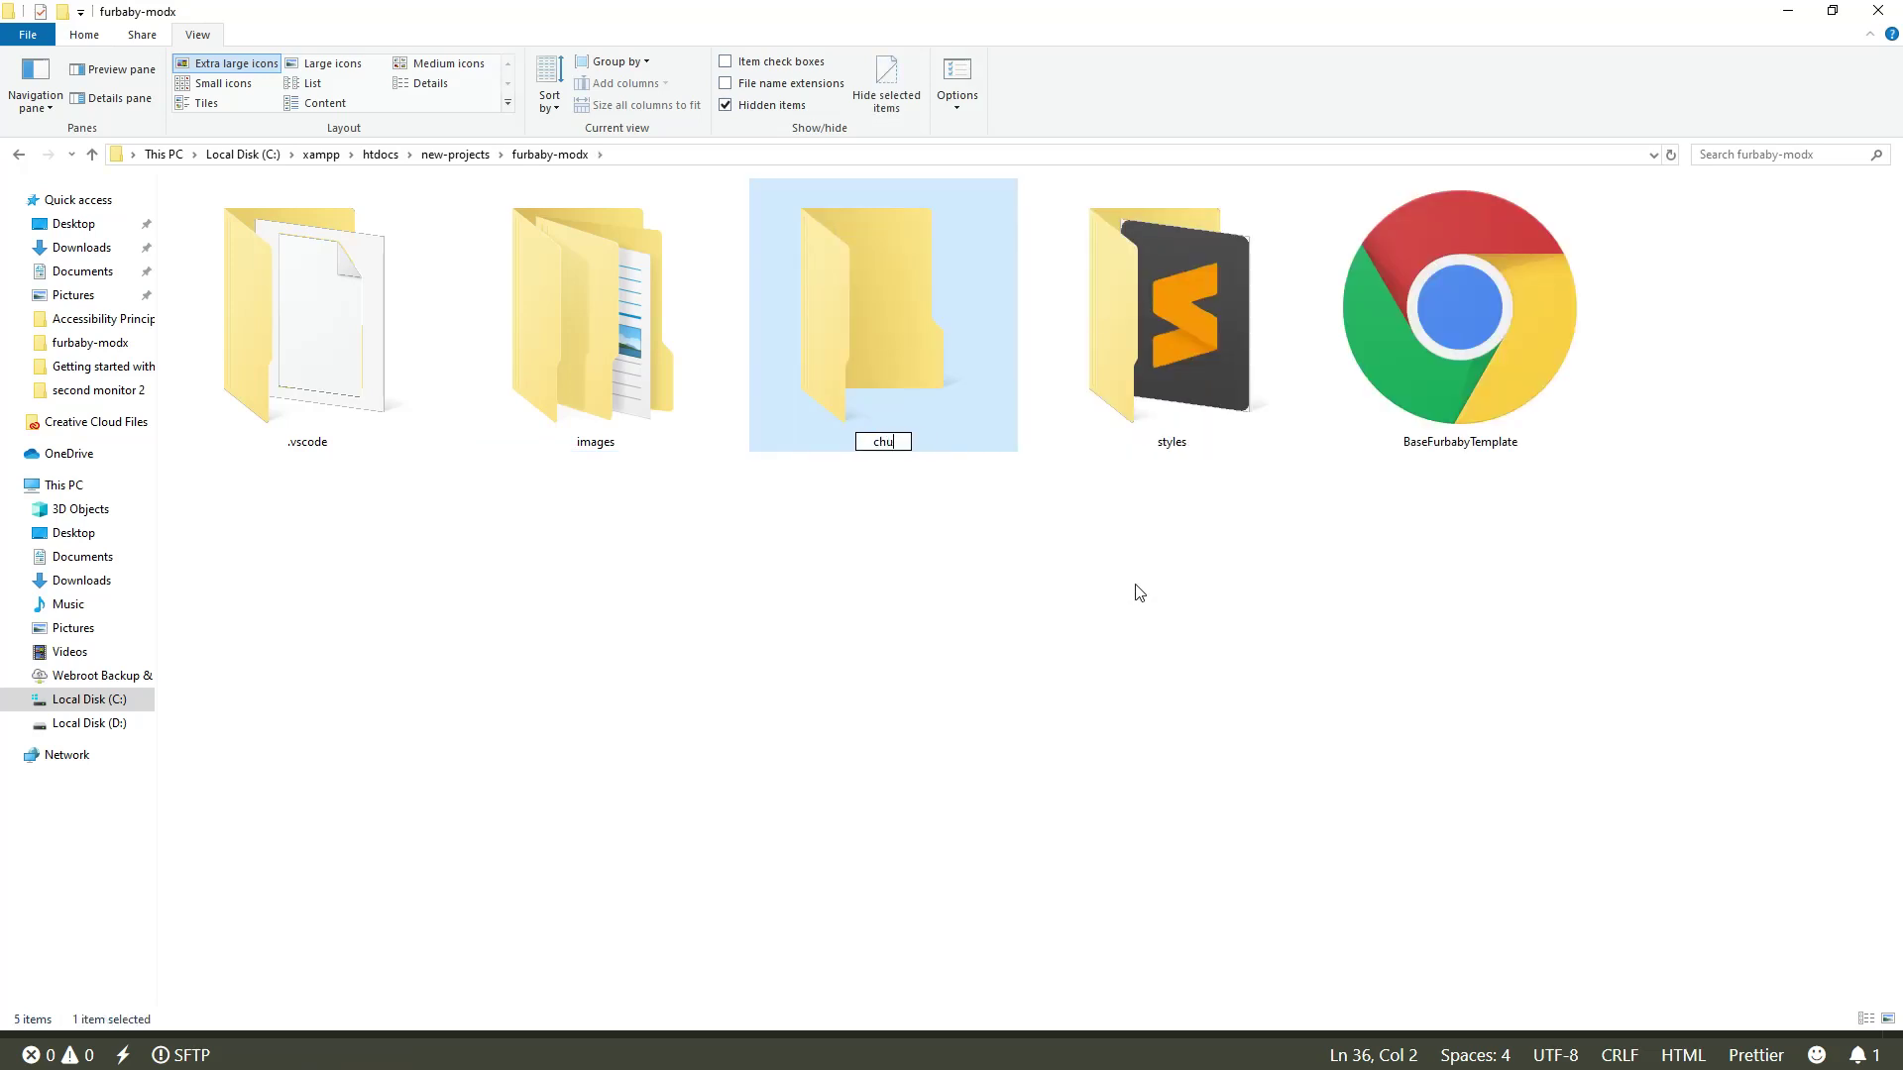
key("Return")
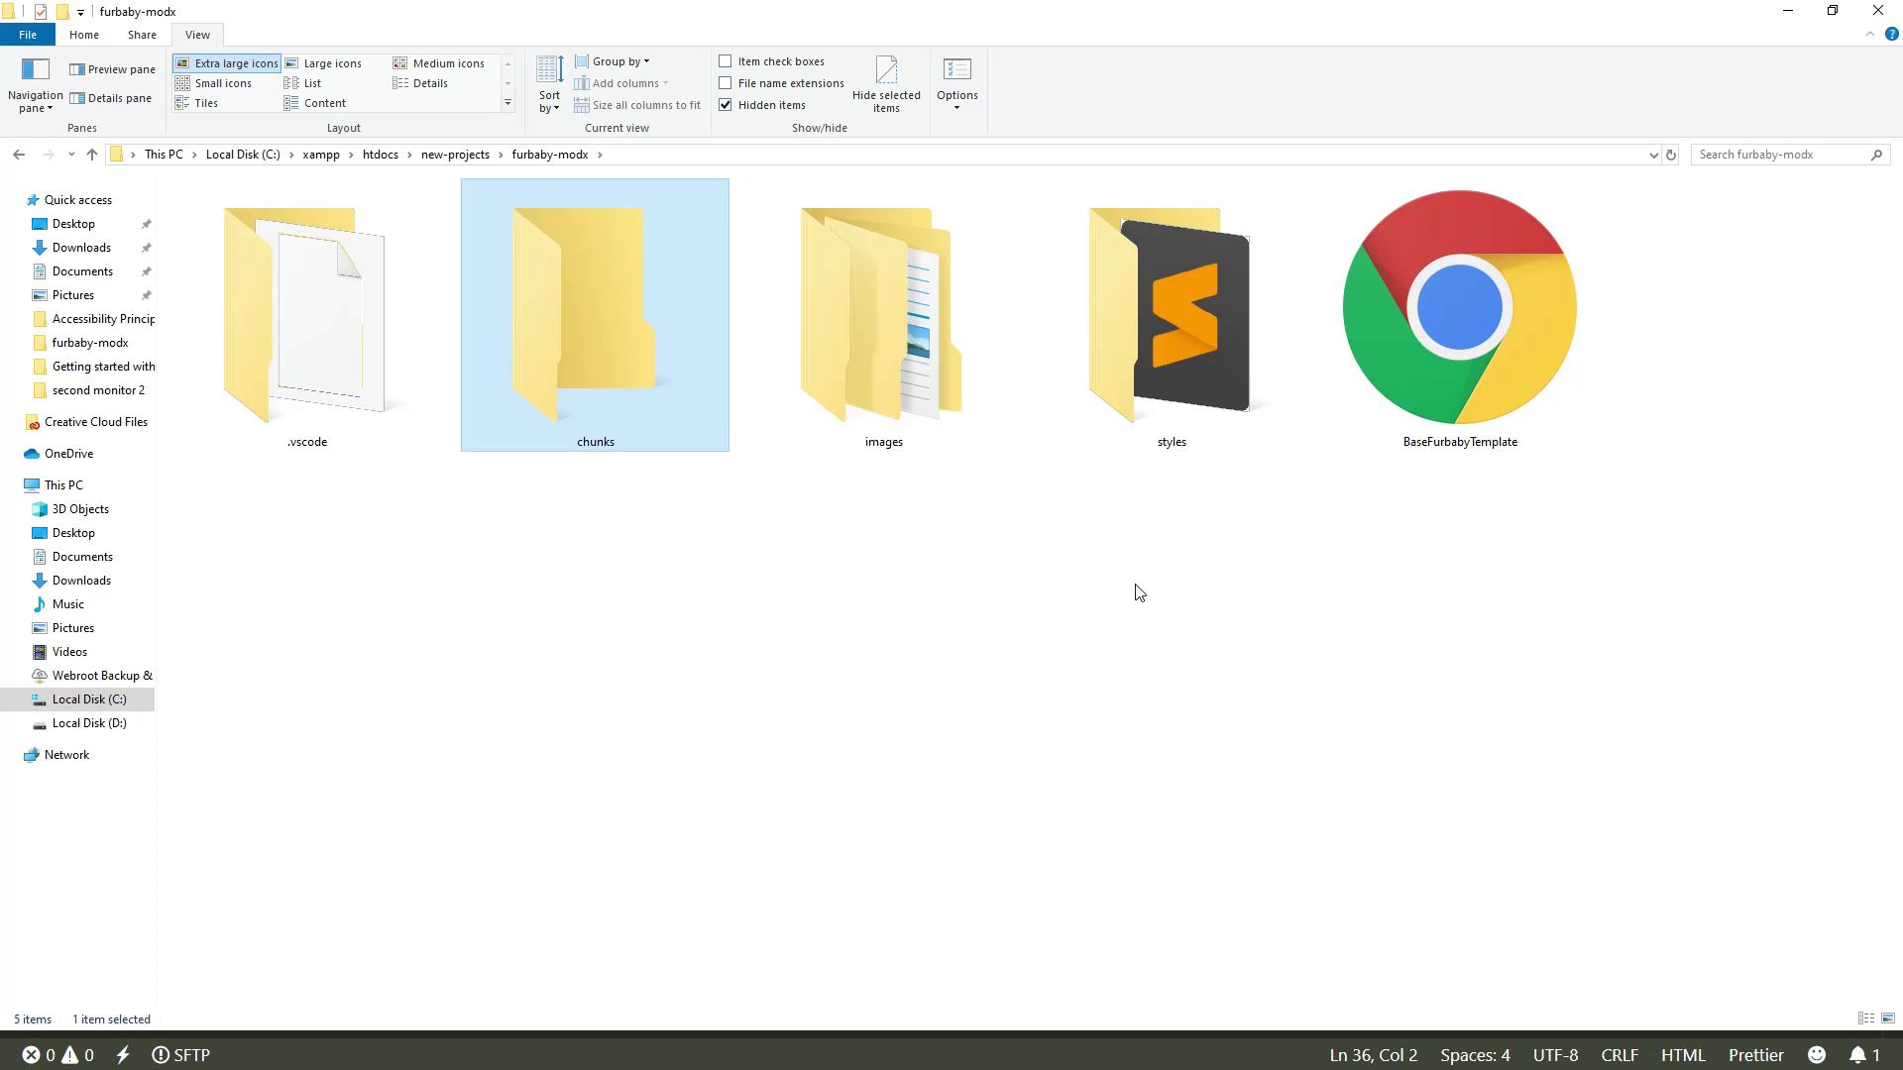
key("Return")
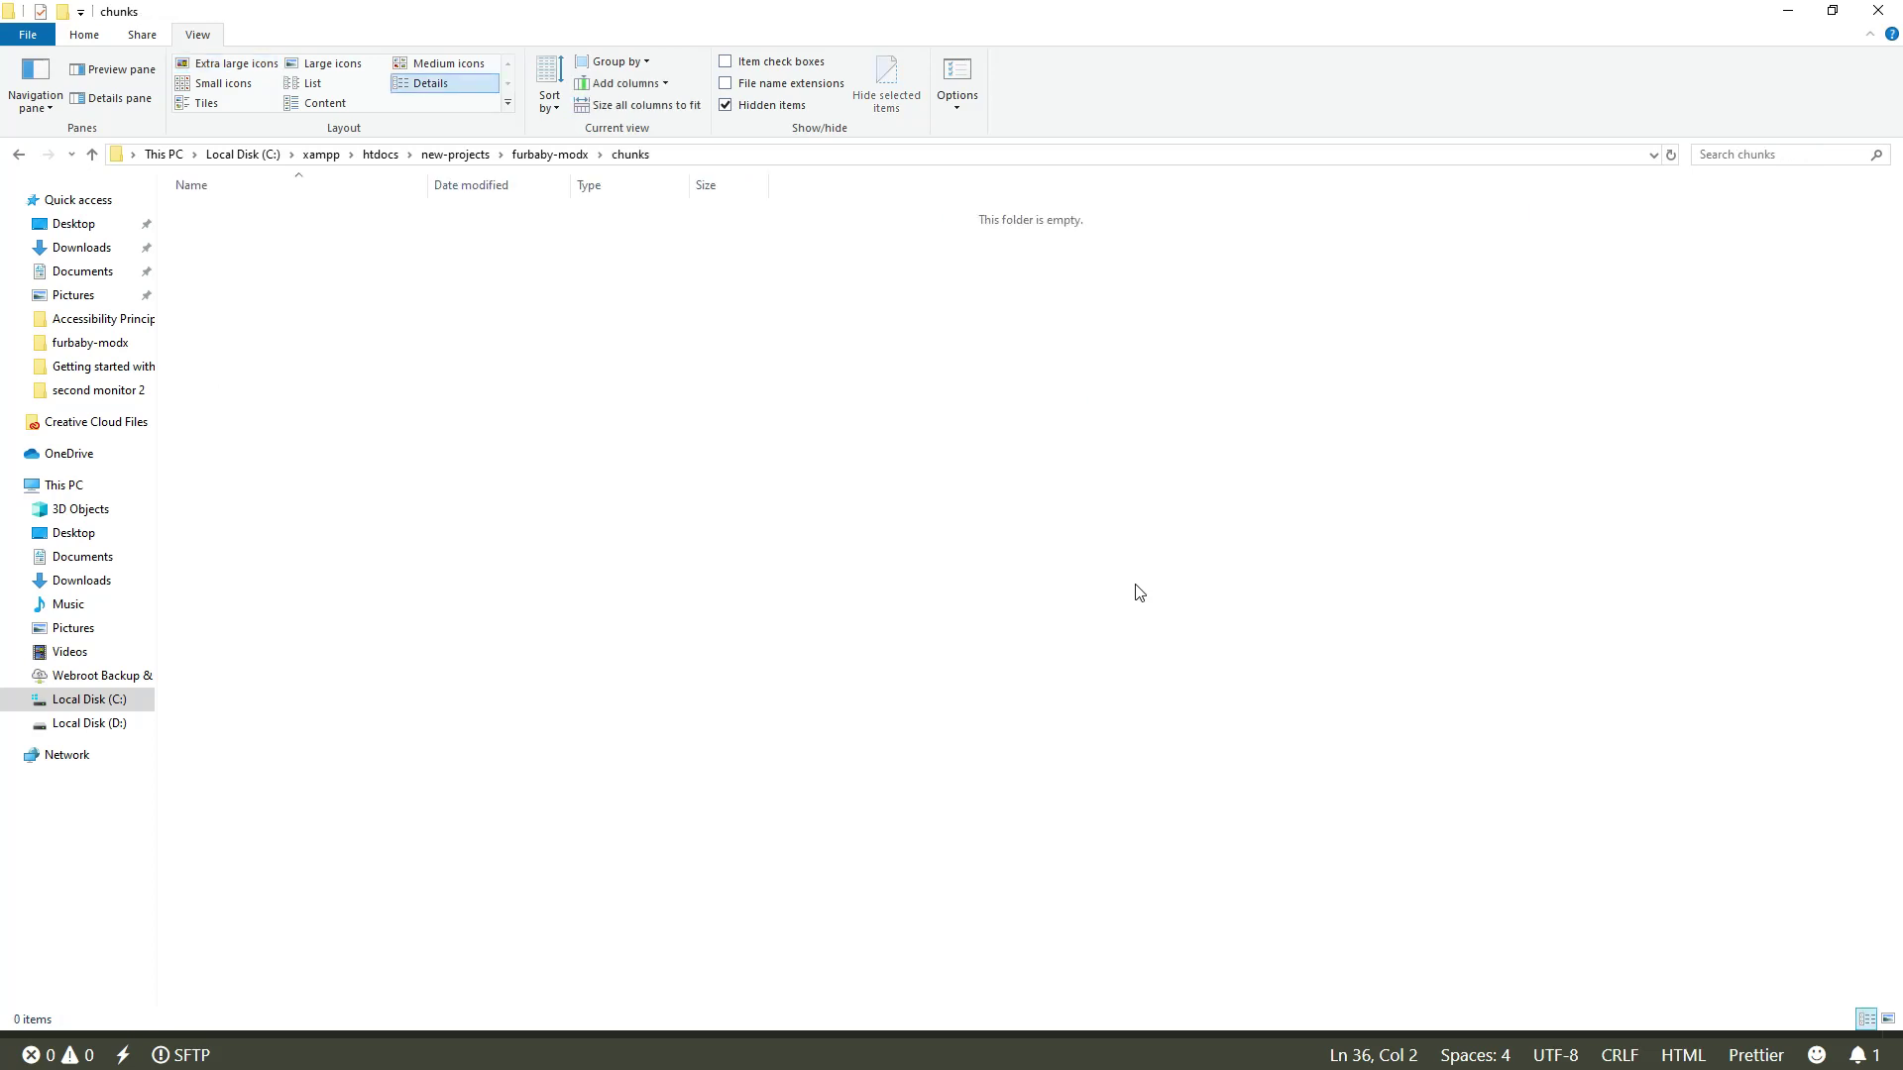
Add a 'template_includes' folder inside the chunks folder and open it
right_click(597, 366)
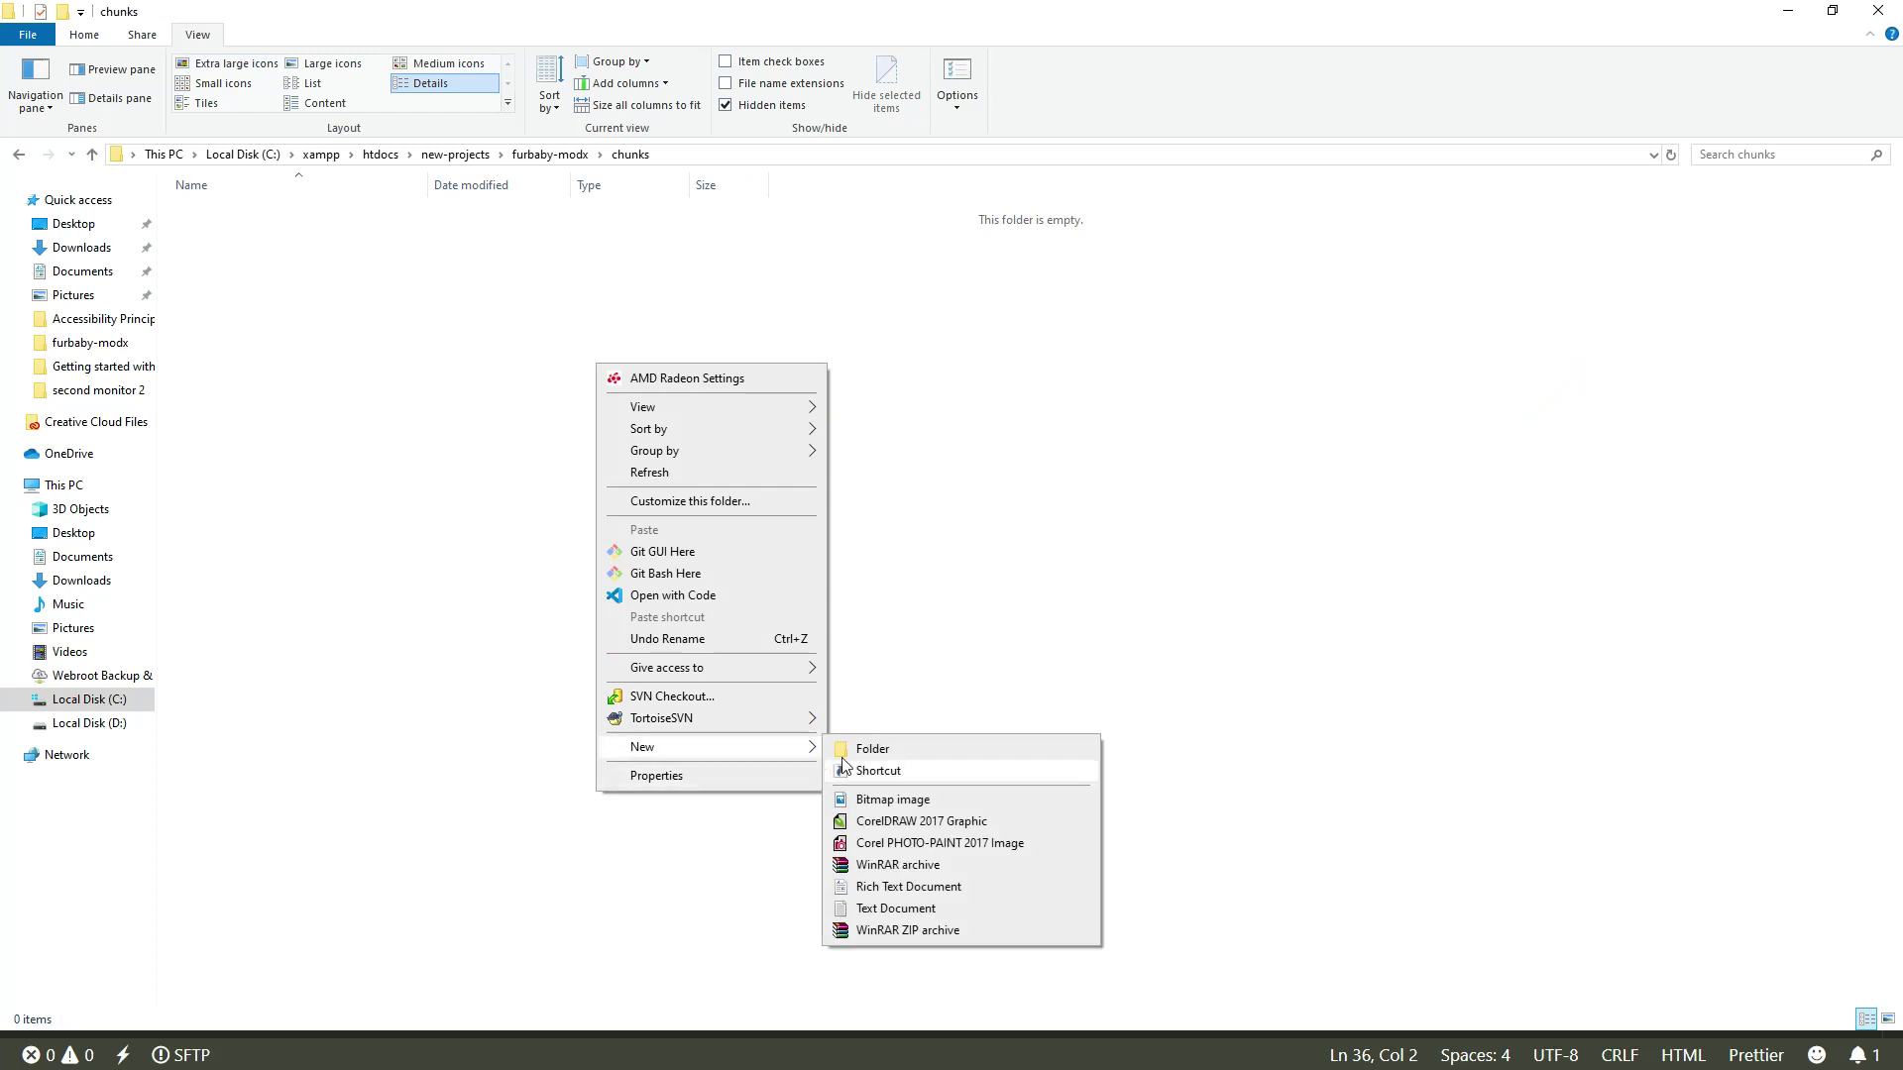
left_click(872, 747)
type("tem")
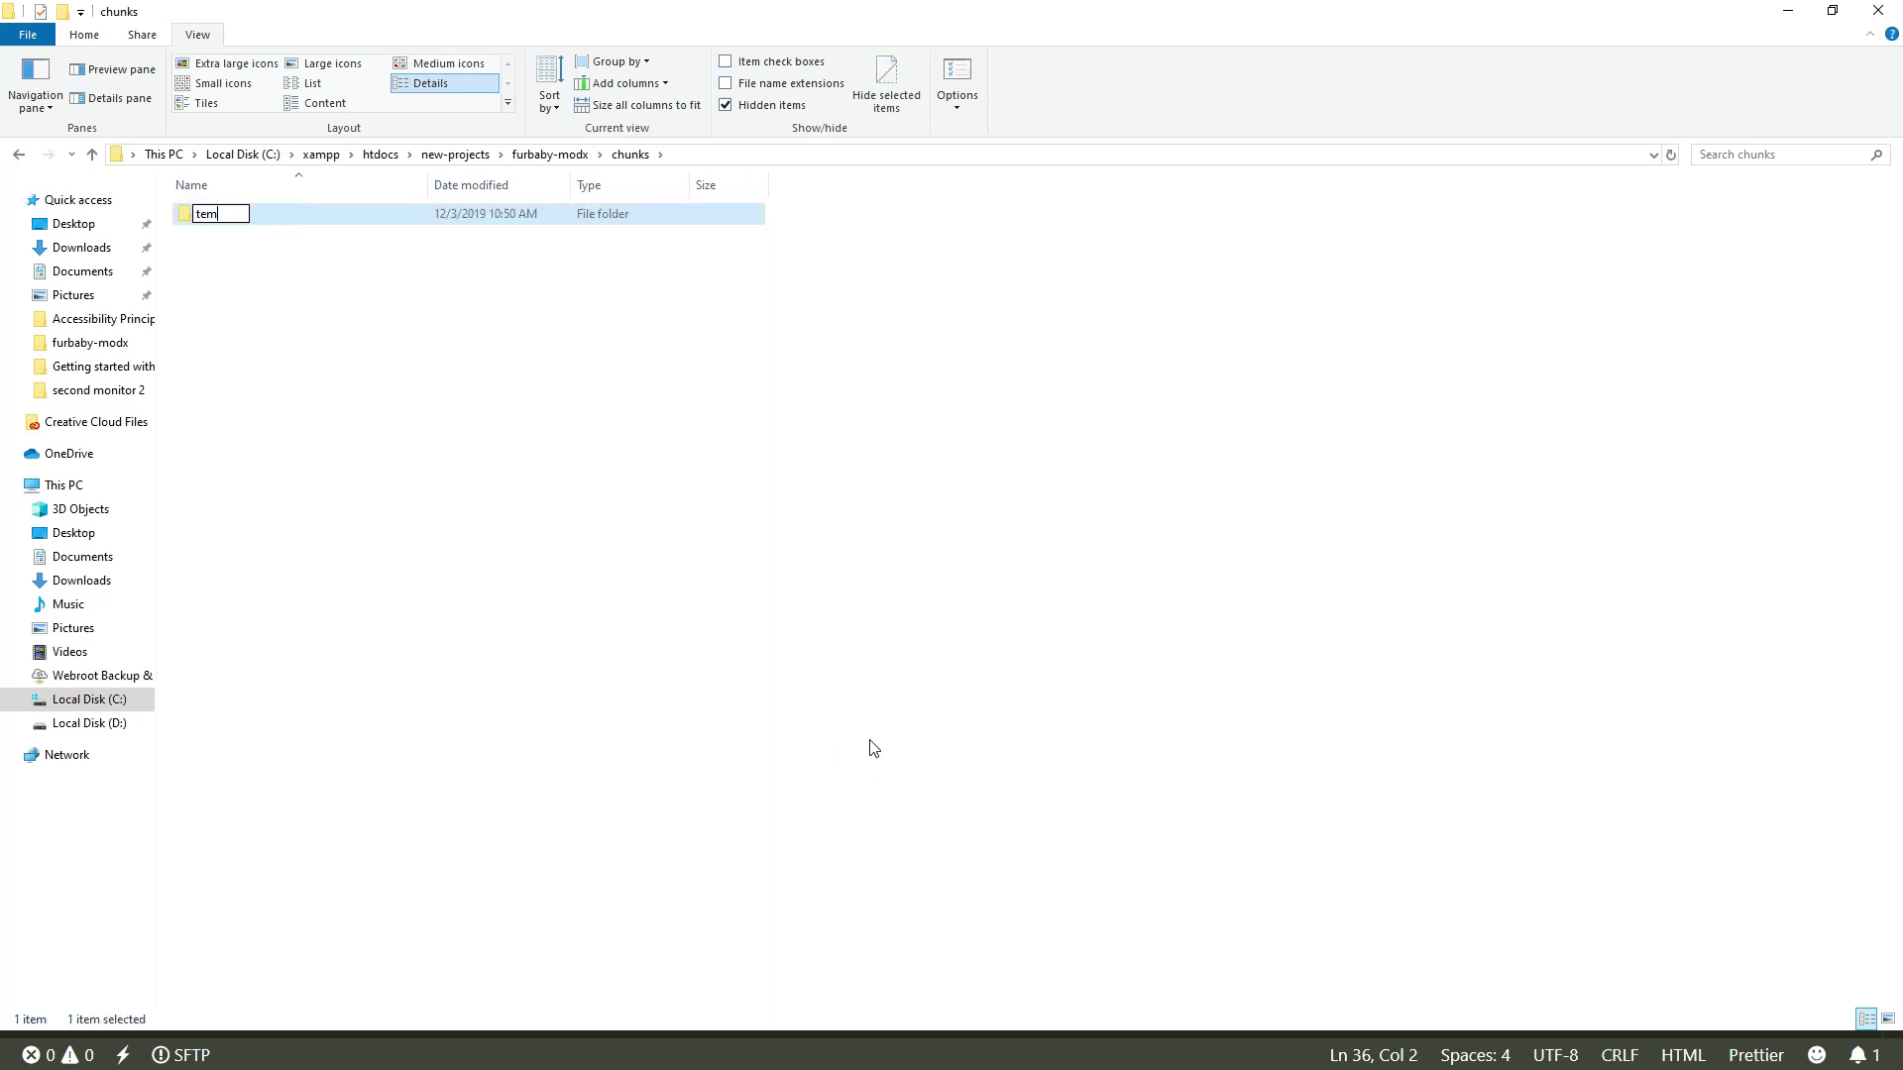
type("plate_incl")
type("udes")
key("Return")
key("Return")
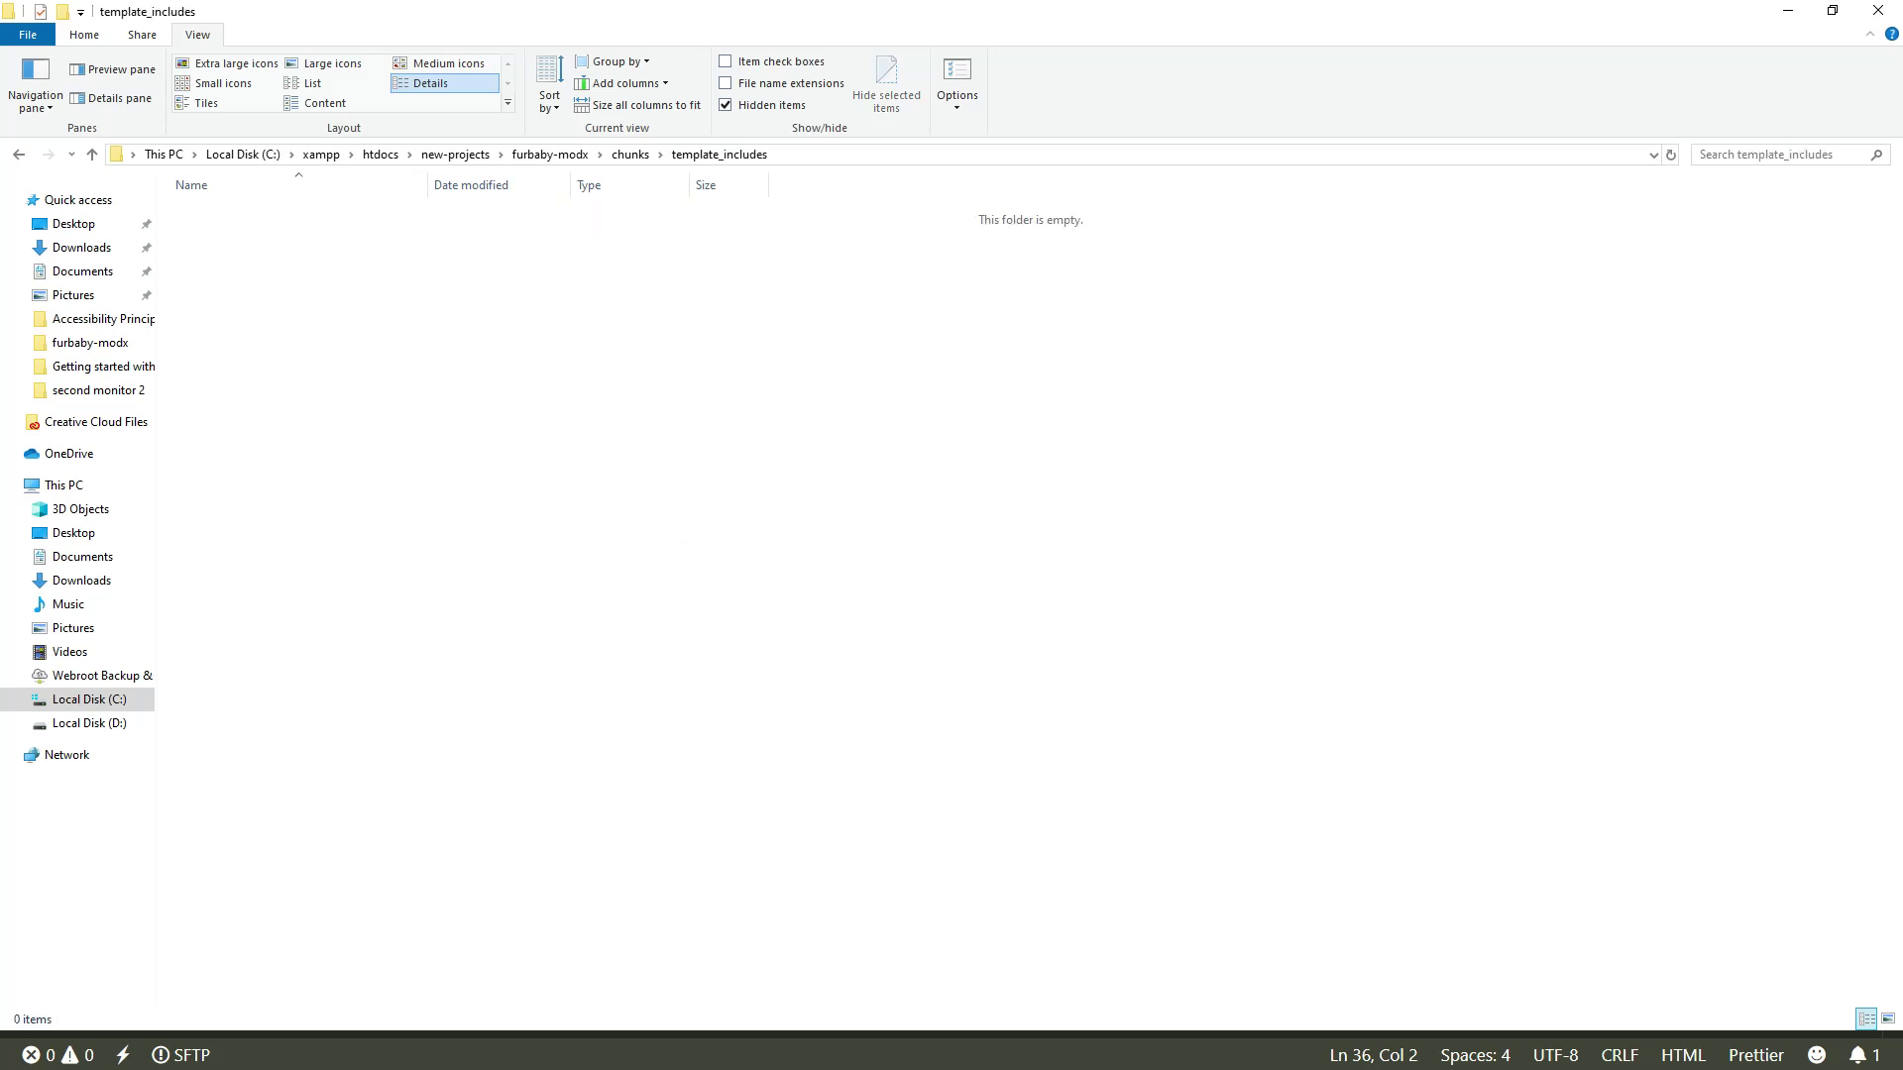
key("alt+Tab")
Remove the header block from BaseFurbabyTemplate.html and save the template
key("Up")
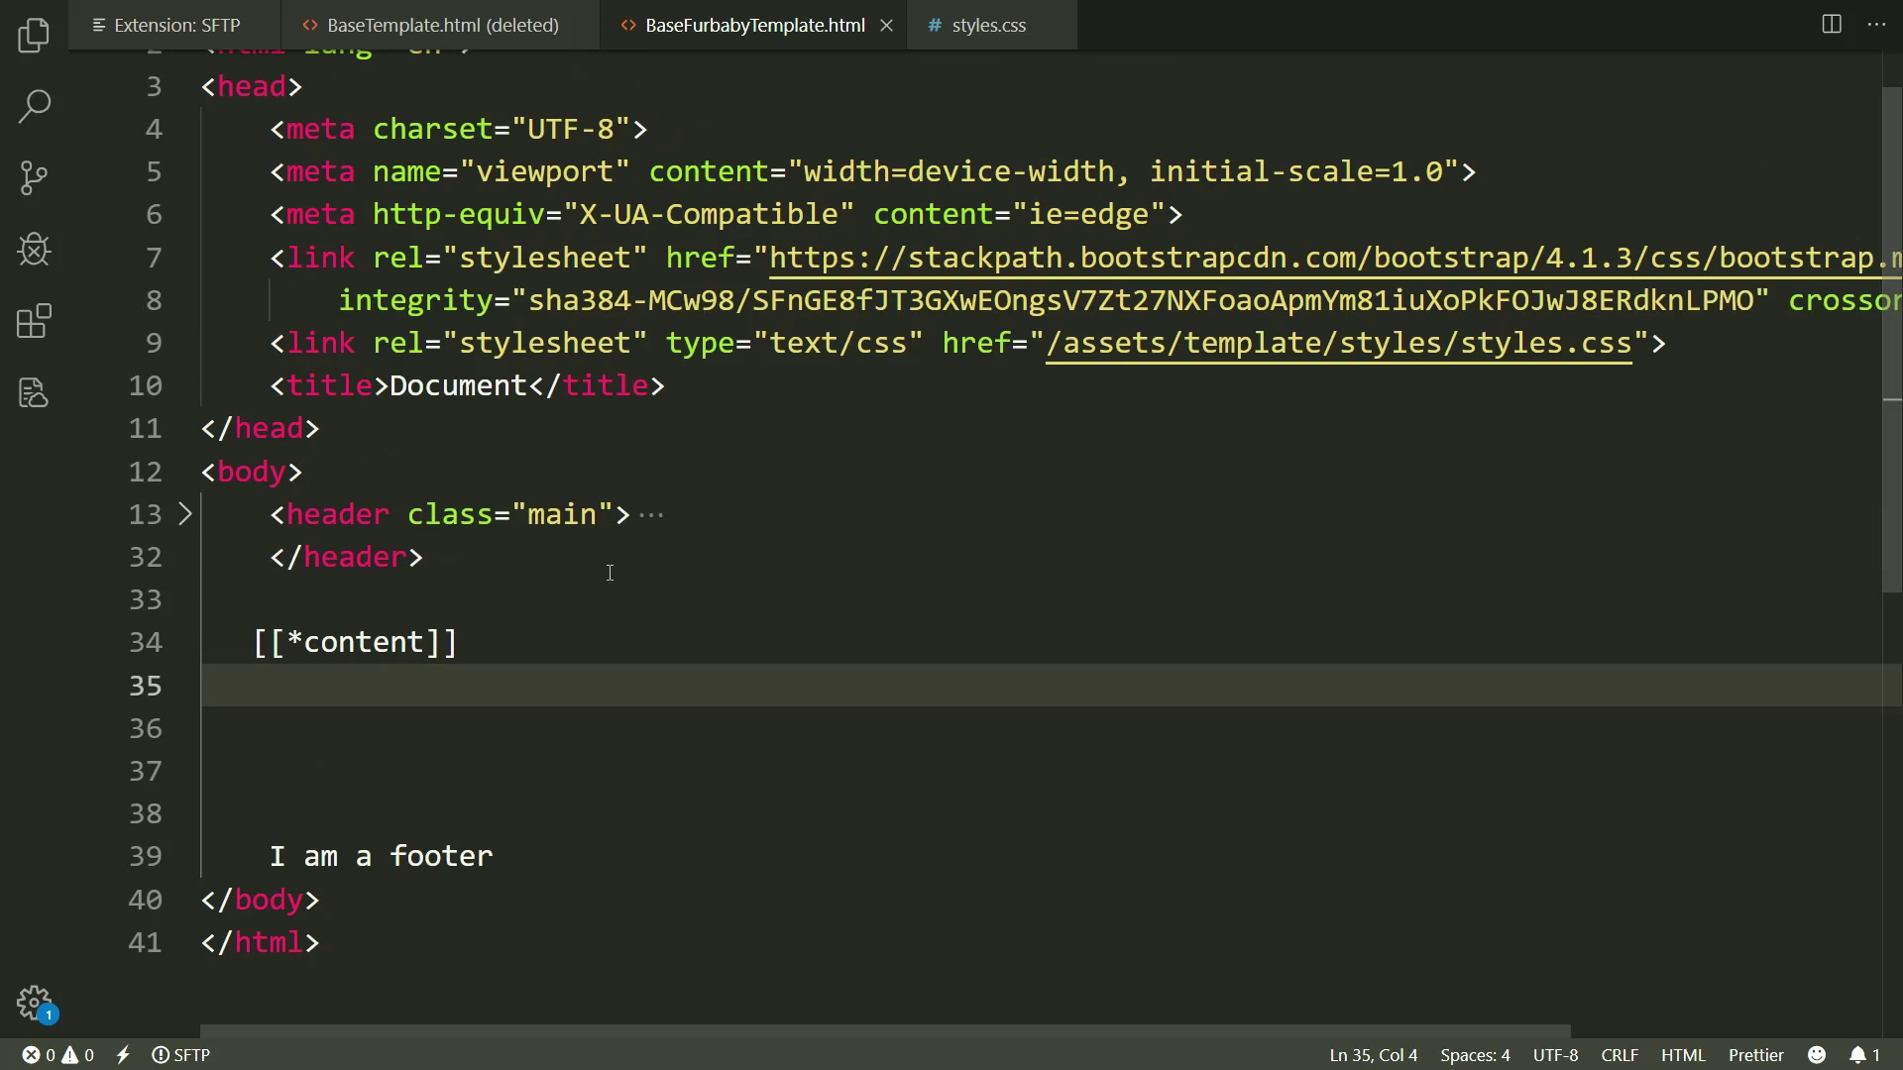
left_click_drag(431, 560, 235, 515)
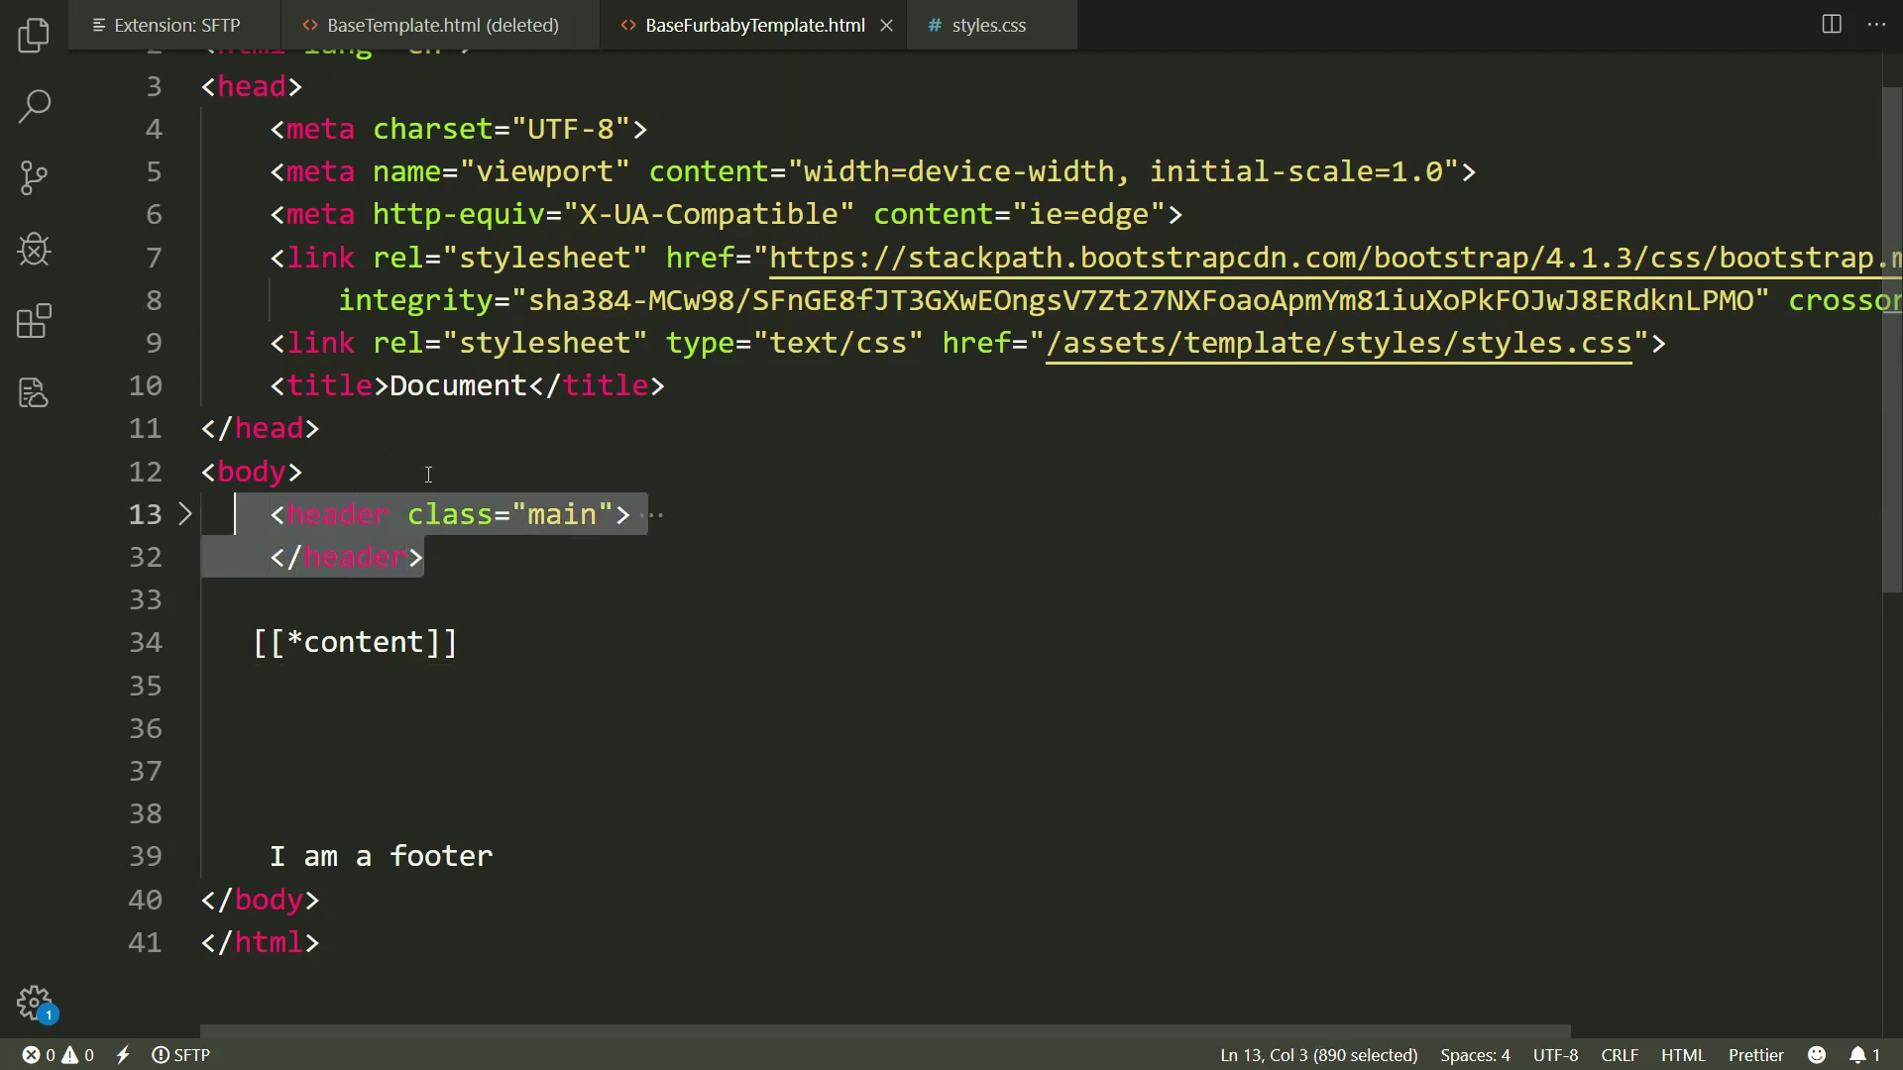
key("Delete")
key("ctrl+s")
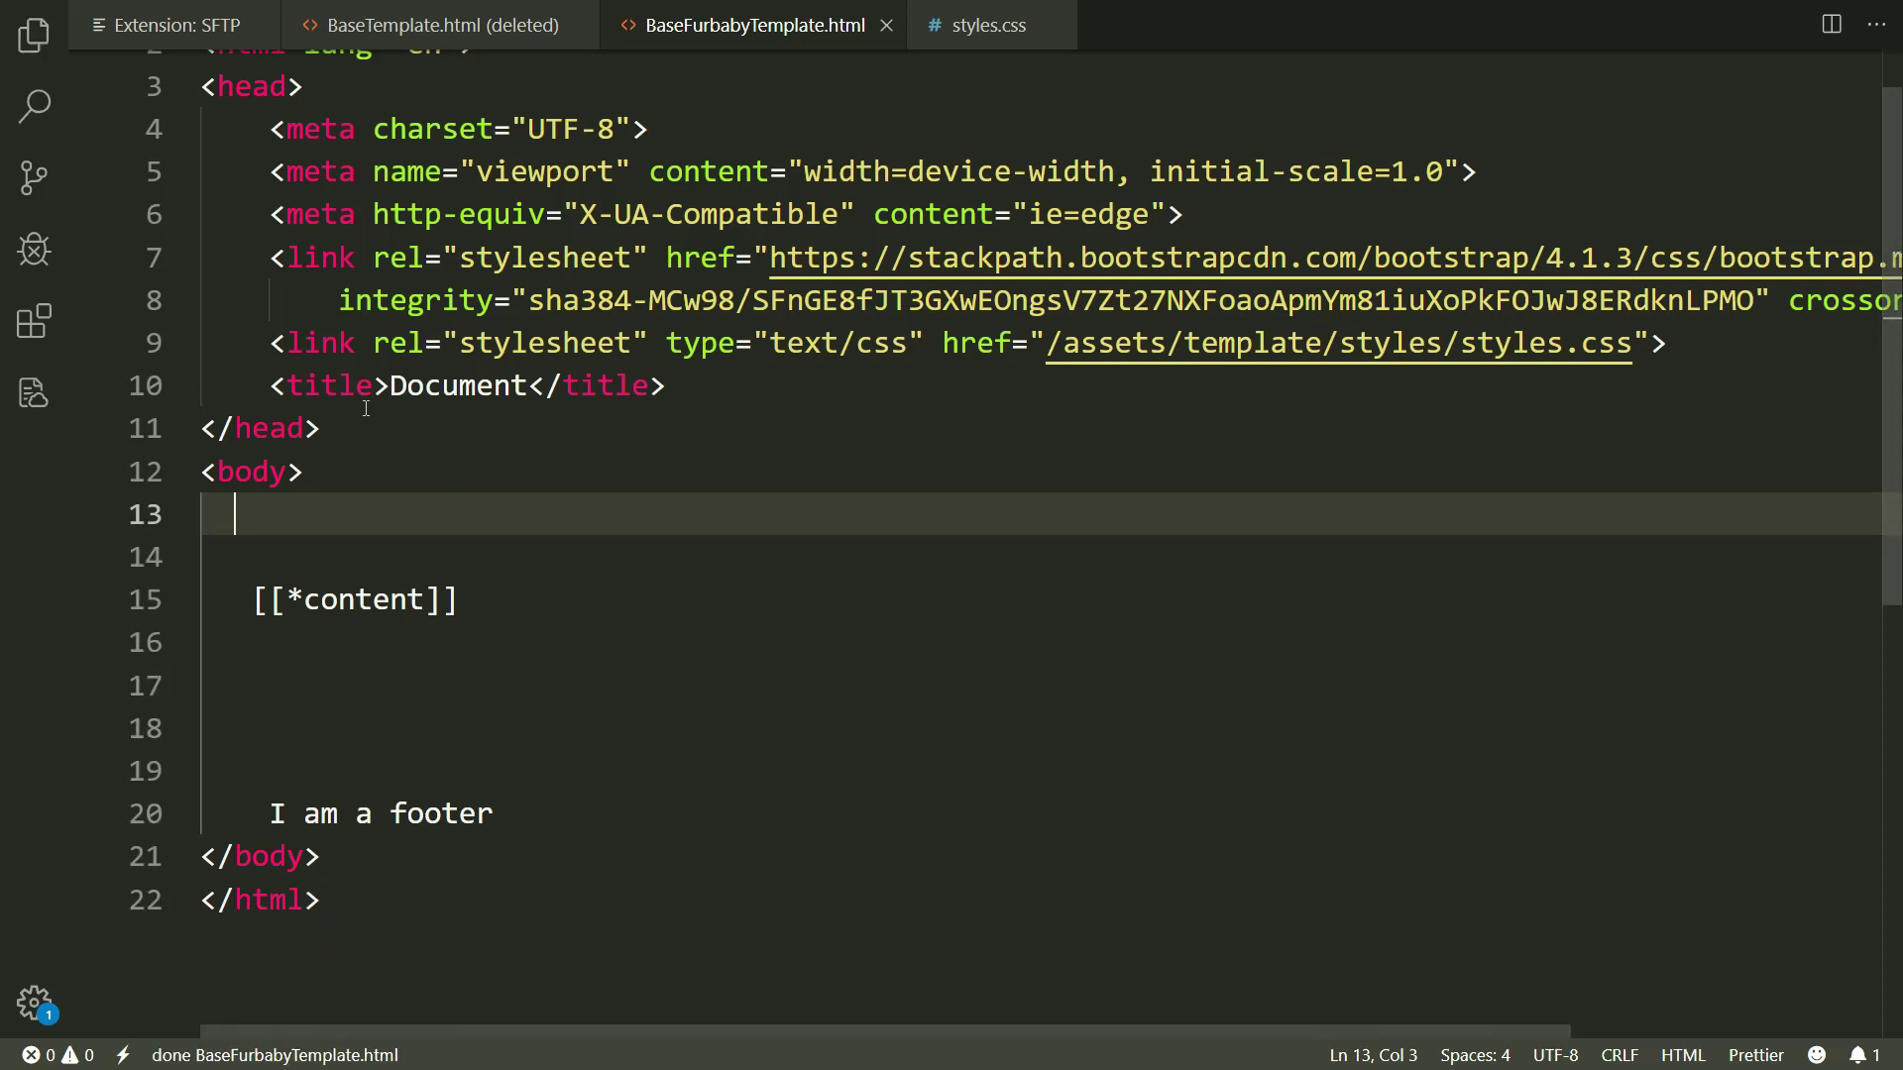
Paste the header markup into a new untitled file and begin saving it
key("ctrl+n")
type("<header class=\"main\">         <nav id=\"primary-nav\" aria-label=\"Main Navigation\">             <div class=\"container\">                 <a href=\"/\" class=\"logo-holder\">                     <img class=\"logo\" src=\"/assets/template/images/logo/logo.svg\" alt=\"Homepage\">                 </a>             </div>             <button id=\"hamburger\" aria-expanded=\"true\">                 <span>menu</span>                 <span id=\"expanded\">expanded</span>                 <svg xmlns=\"http://www.w3.org/2000/svg\" viewBox=\"0 0 24 24\" aria-hidden=\"true\">                     <path d=\"M0 0h24v24H0z\" fill=\"none\" />                     <path d=\"M3 18h18v-2H3v2zm0-5h18v-2H3v2zm0-7v2h18V6H3z\" />                 </svg>             </button>             <div class=\" main-nav bg-primary\">                     [[Wayfinder? &startId=`0`]]             </div>         </nav>     </header>")
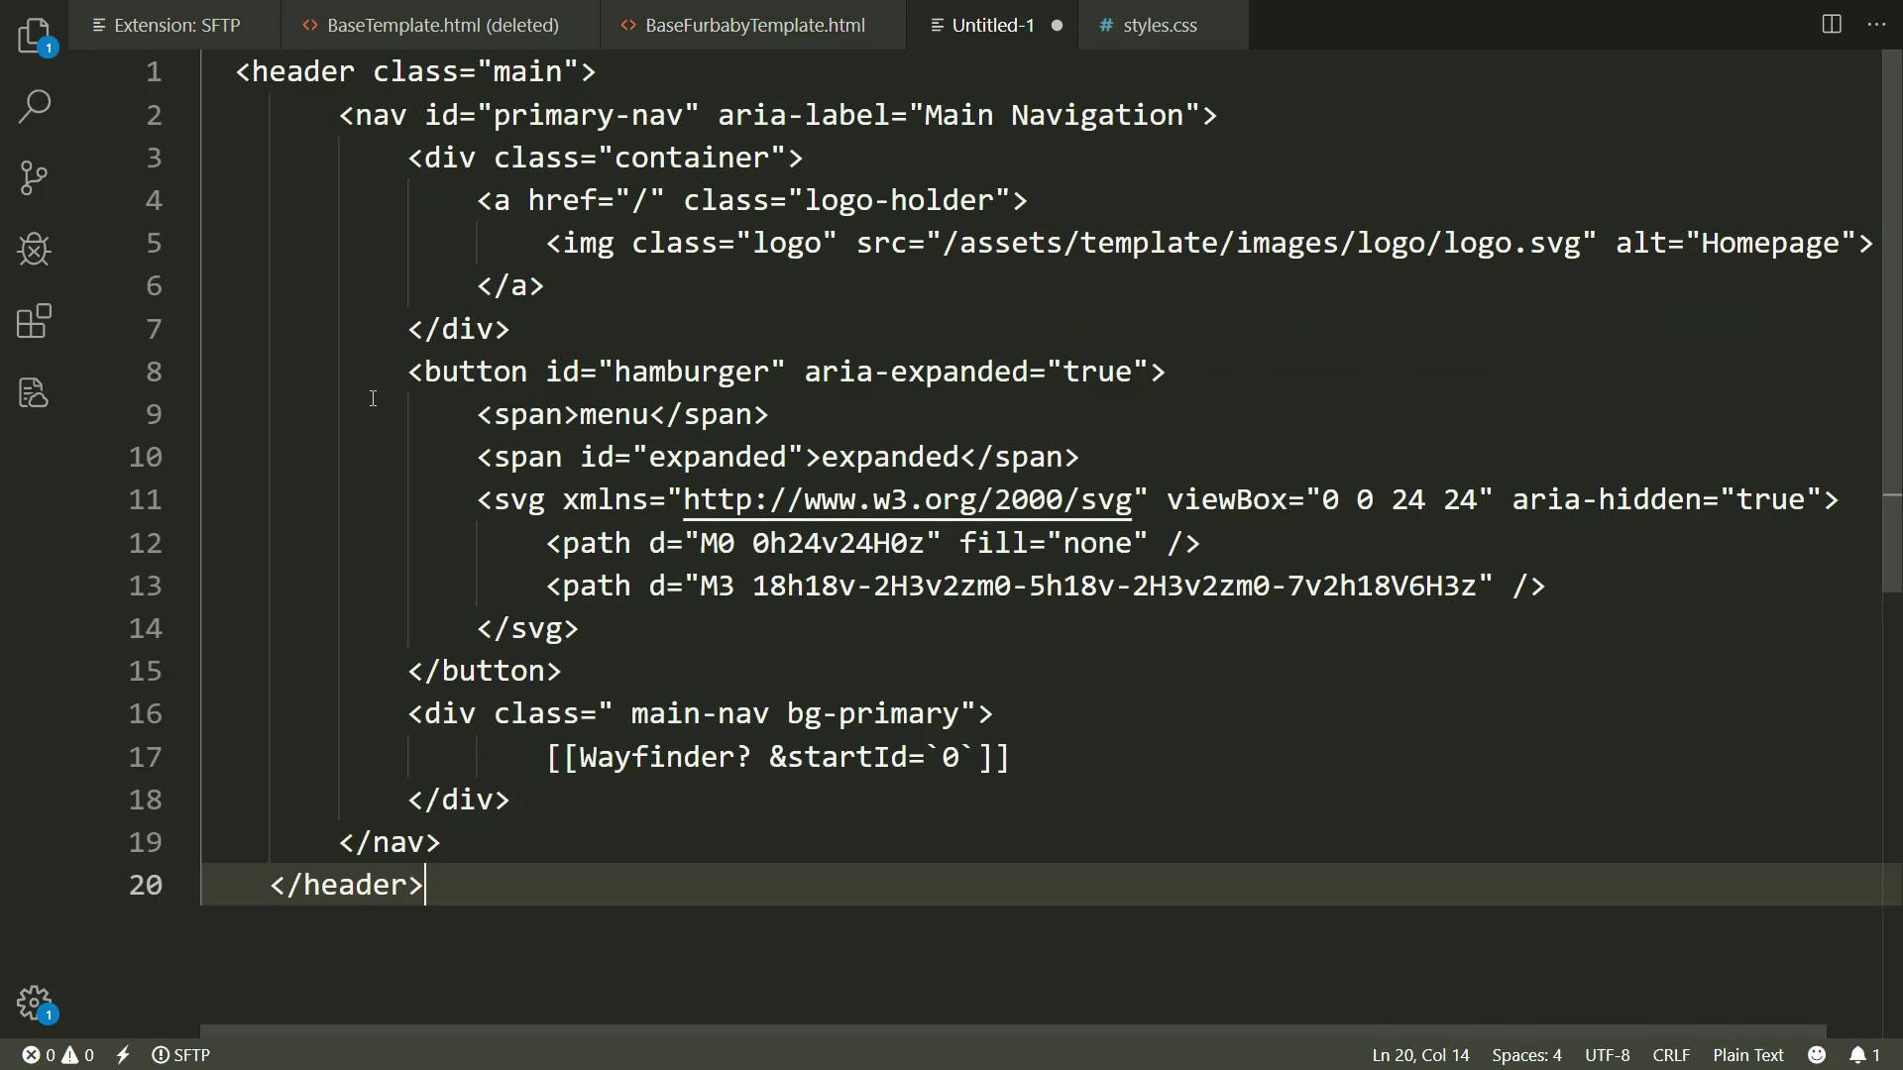
key("ctrl+s")
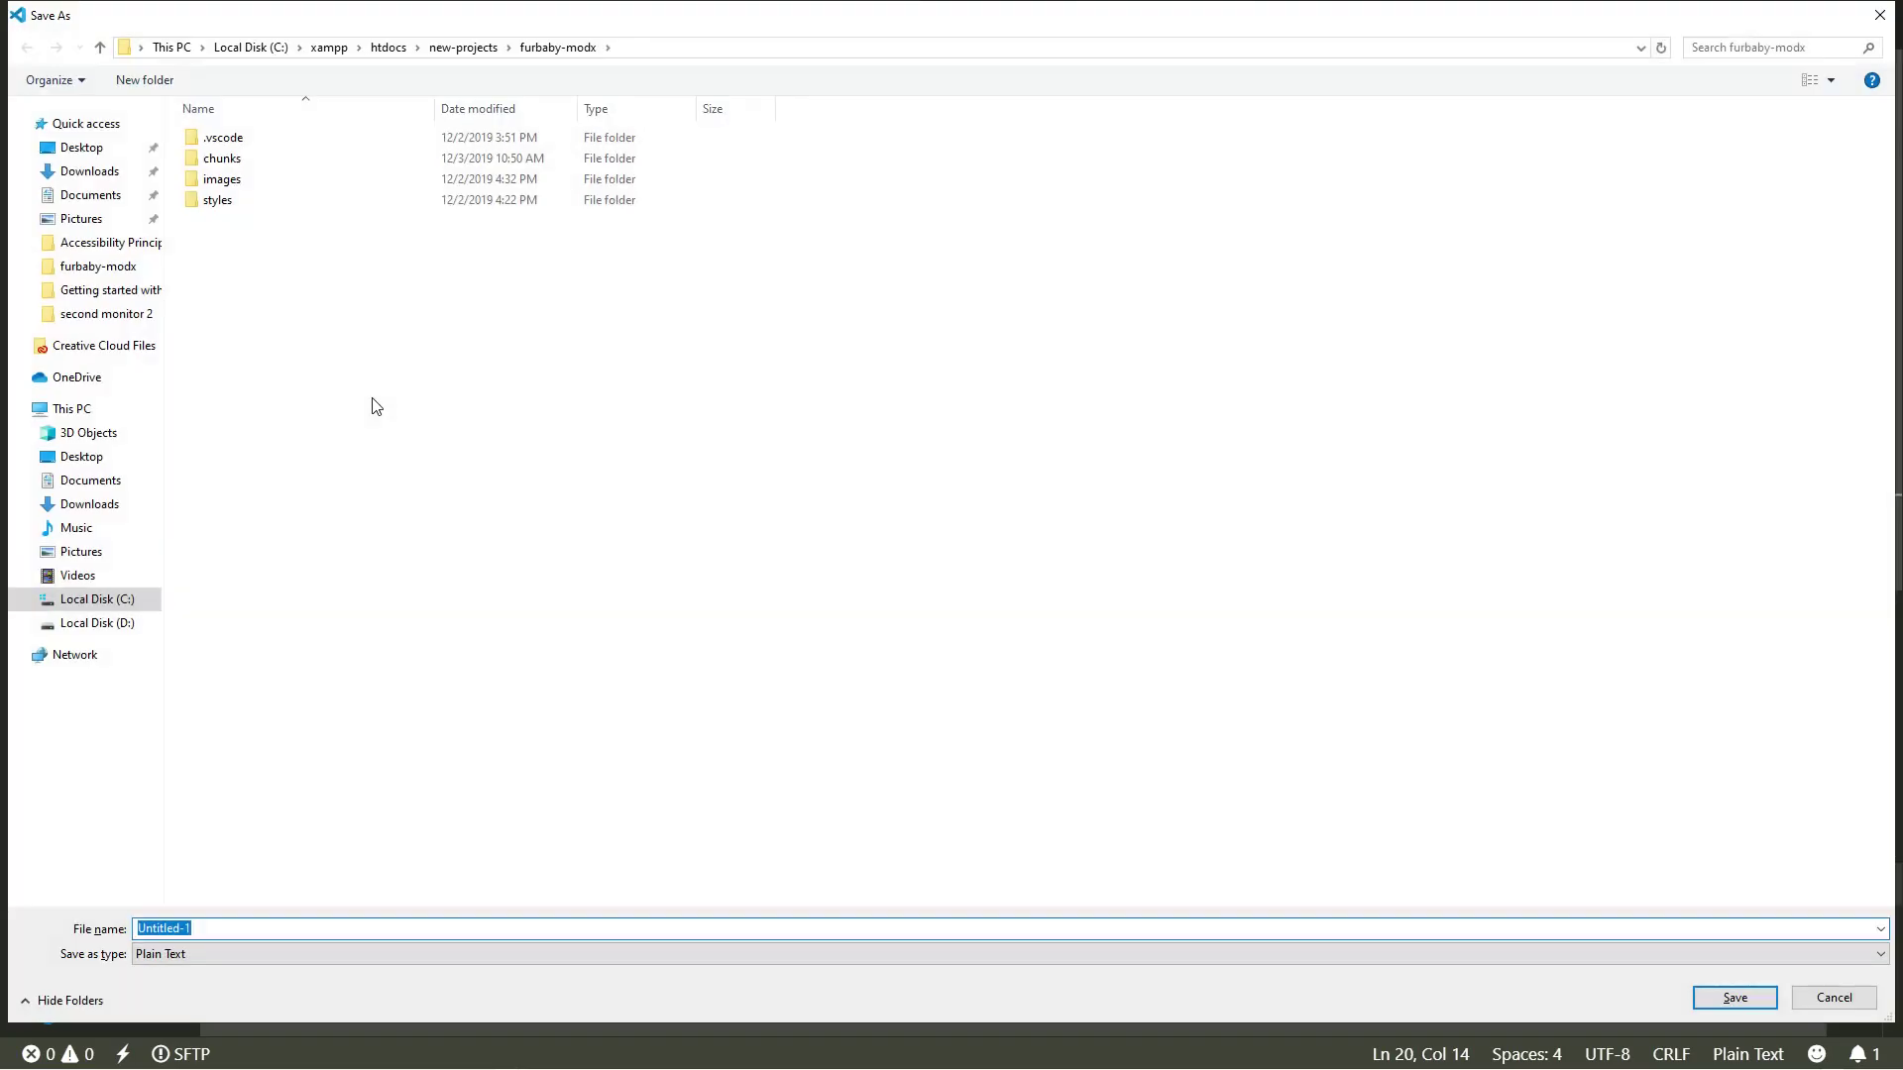
Save the new file as header.html in the chunks/template_includes folder
double_click(221, 158)
left_click(249, 137)
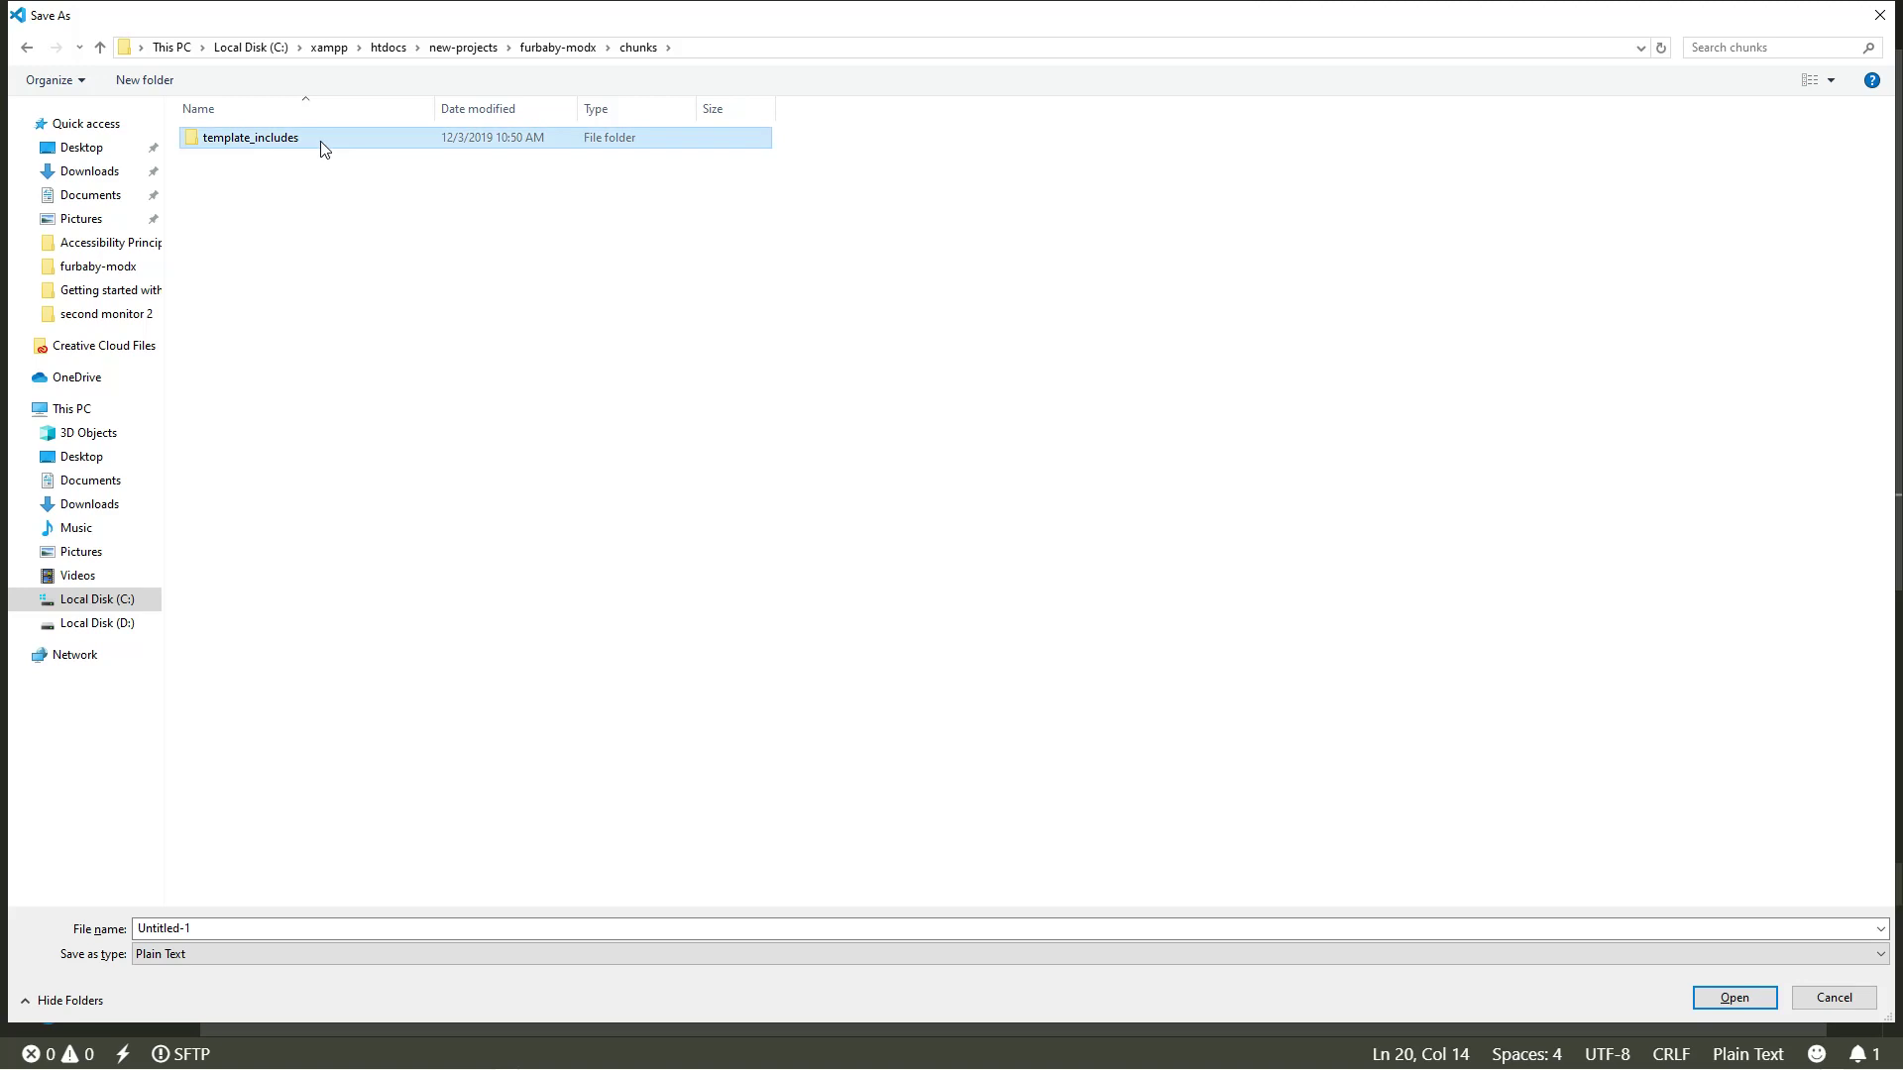
double_click(322, 148)
left_click(461, 928)
type("he")
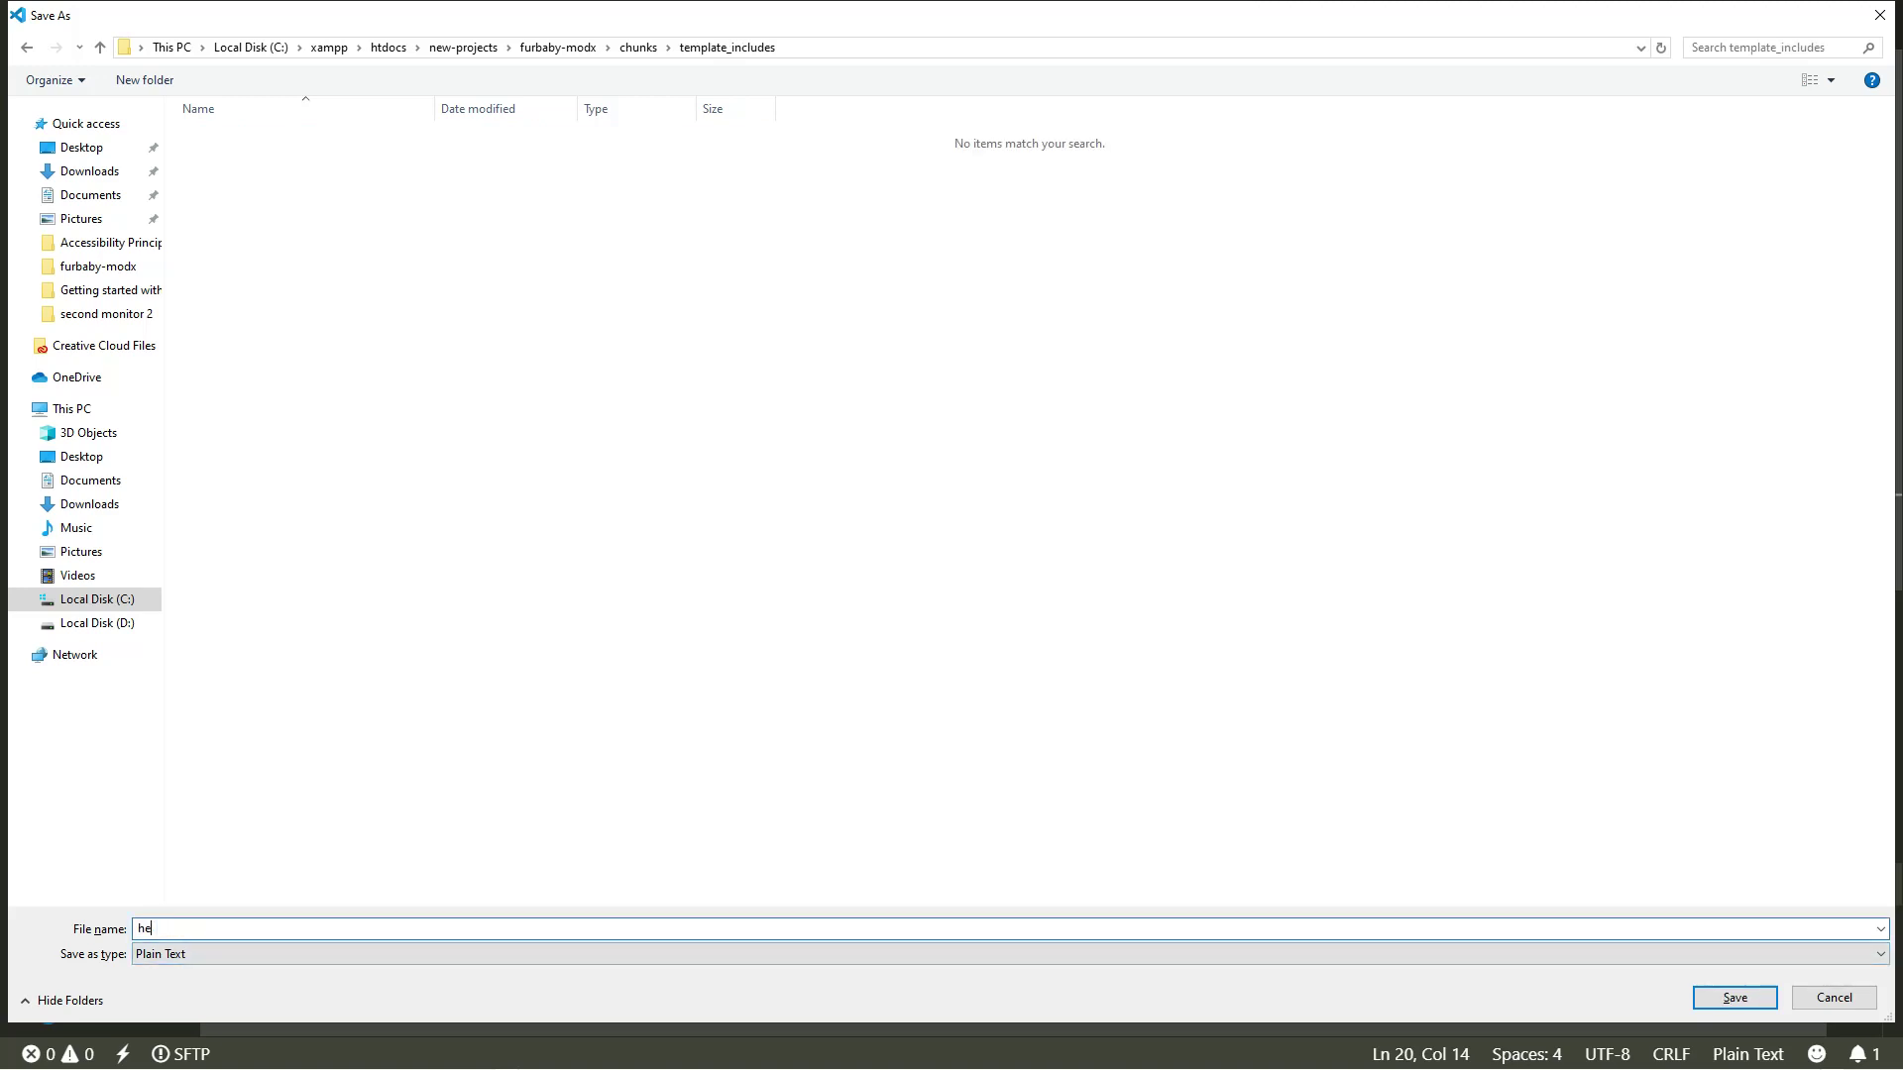
type("ader.html")
key("Return")
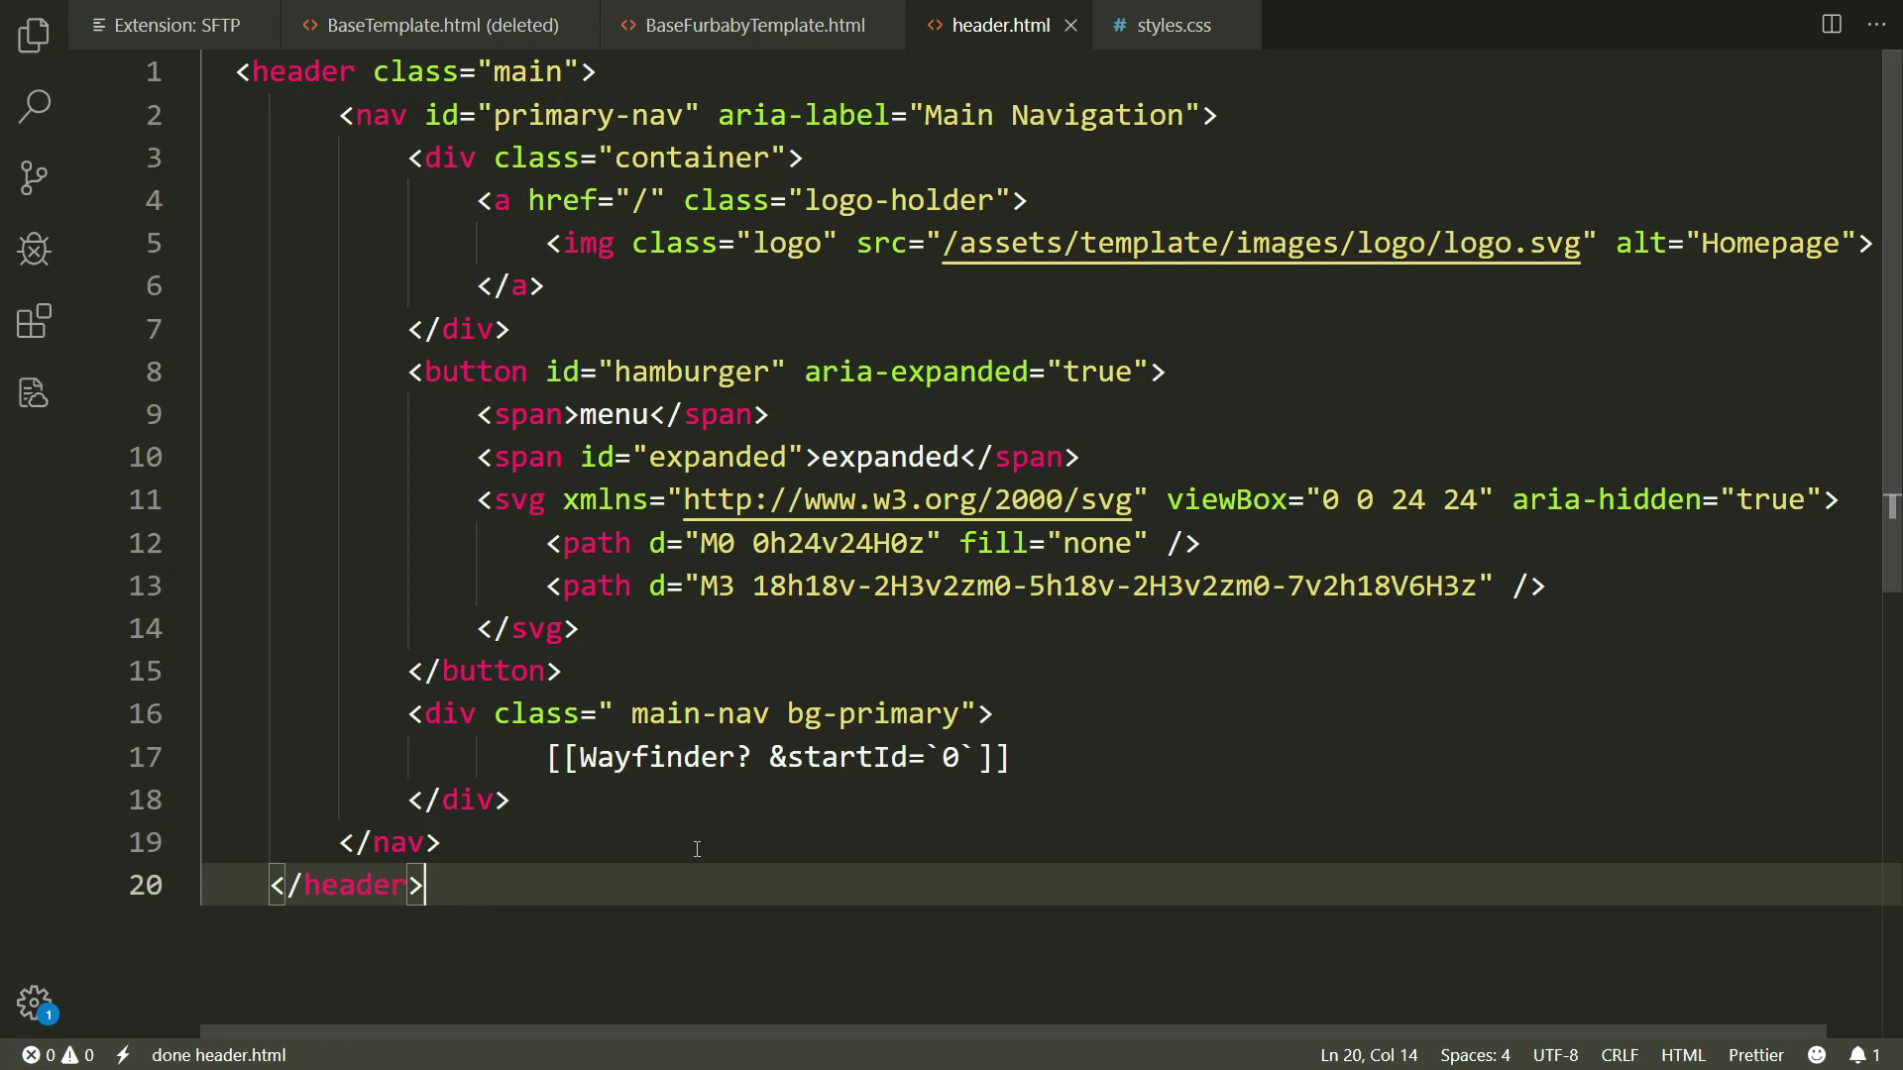
Insert [[$header]] after <body> on line 13 of BaseFurbabyTemplate.html, save, and compare with header.html
left_click(760, 26)
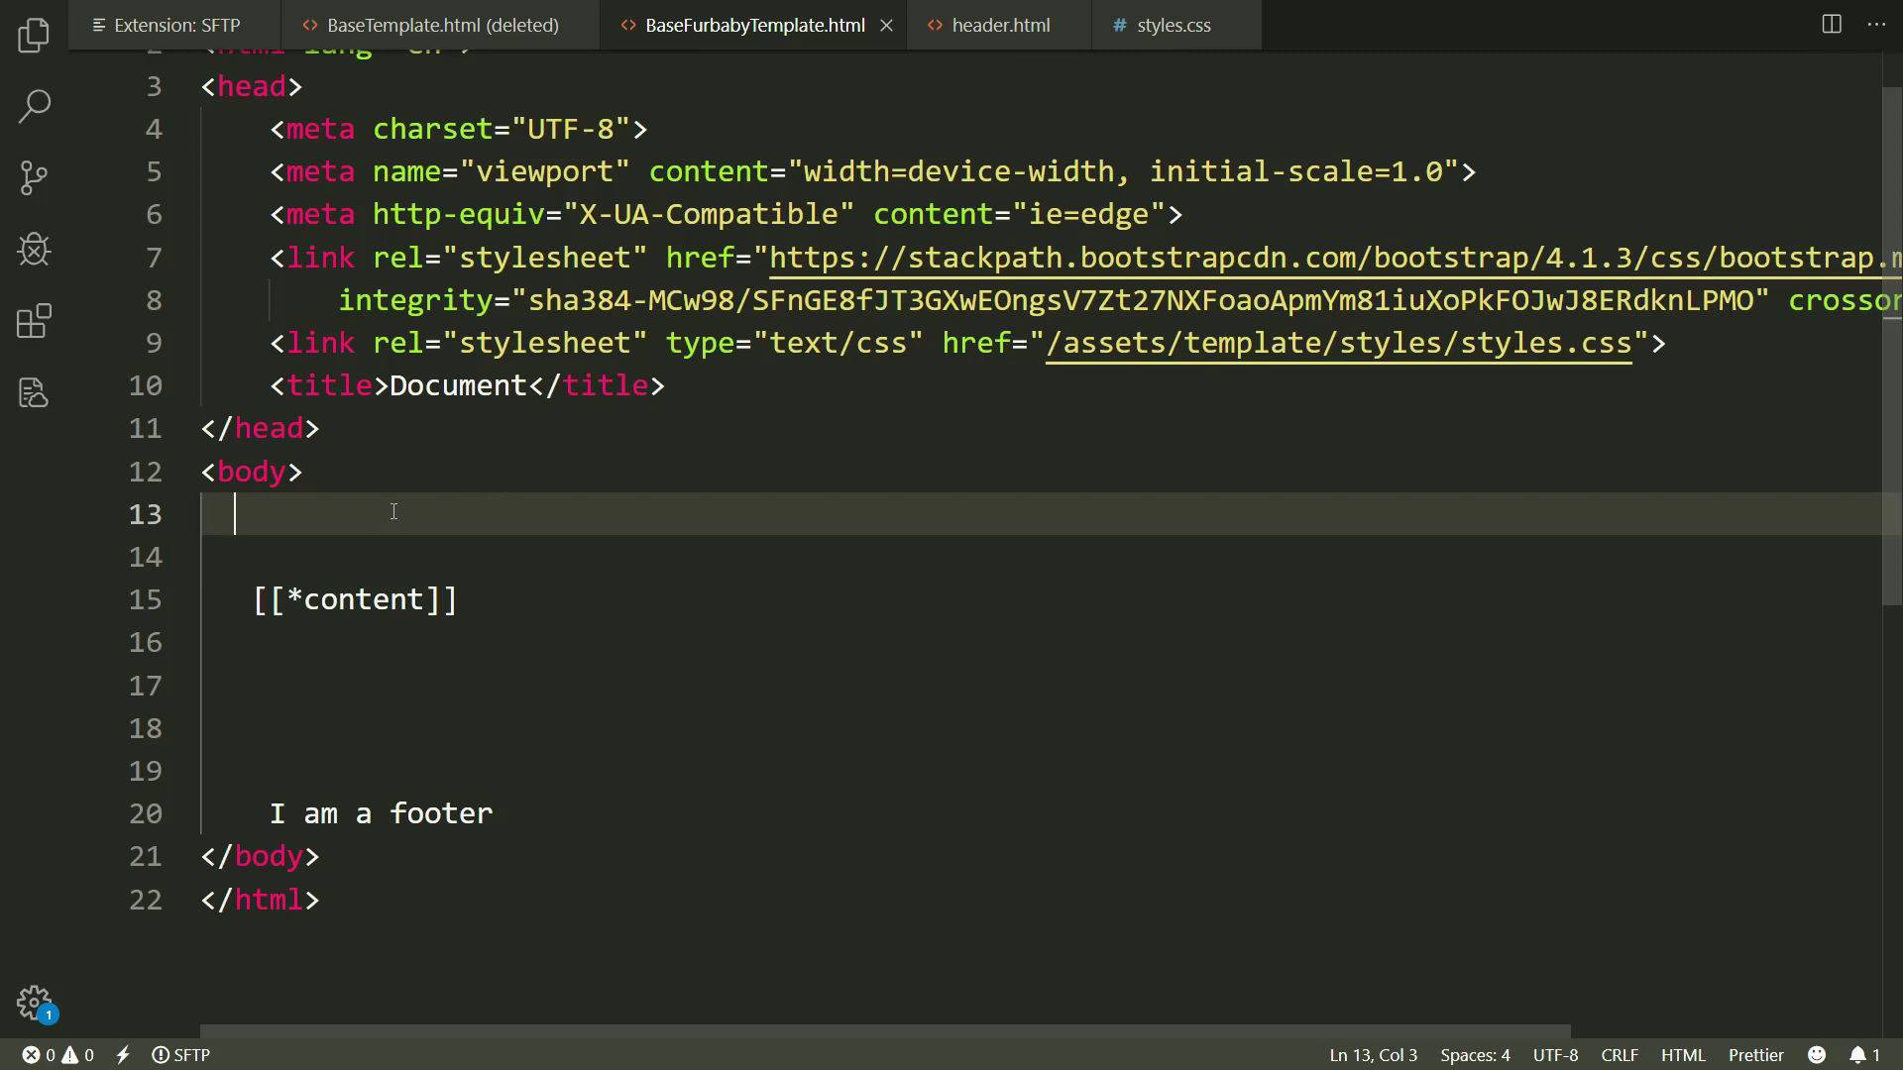
type("p")
key("BackSpace")
type("[[$")
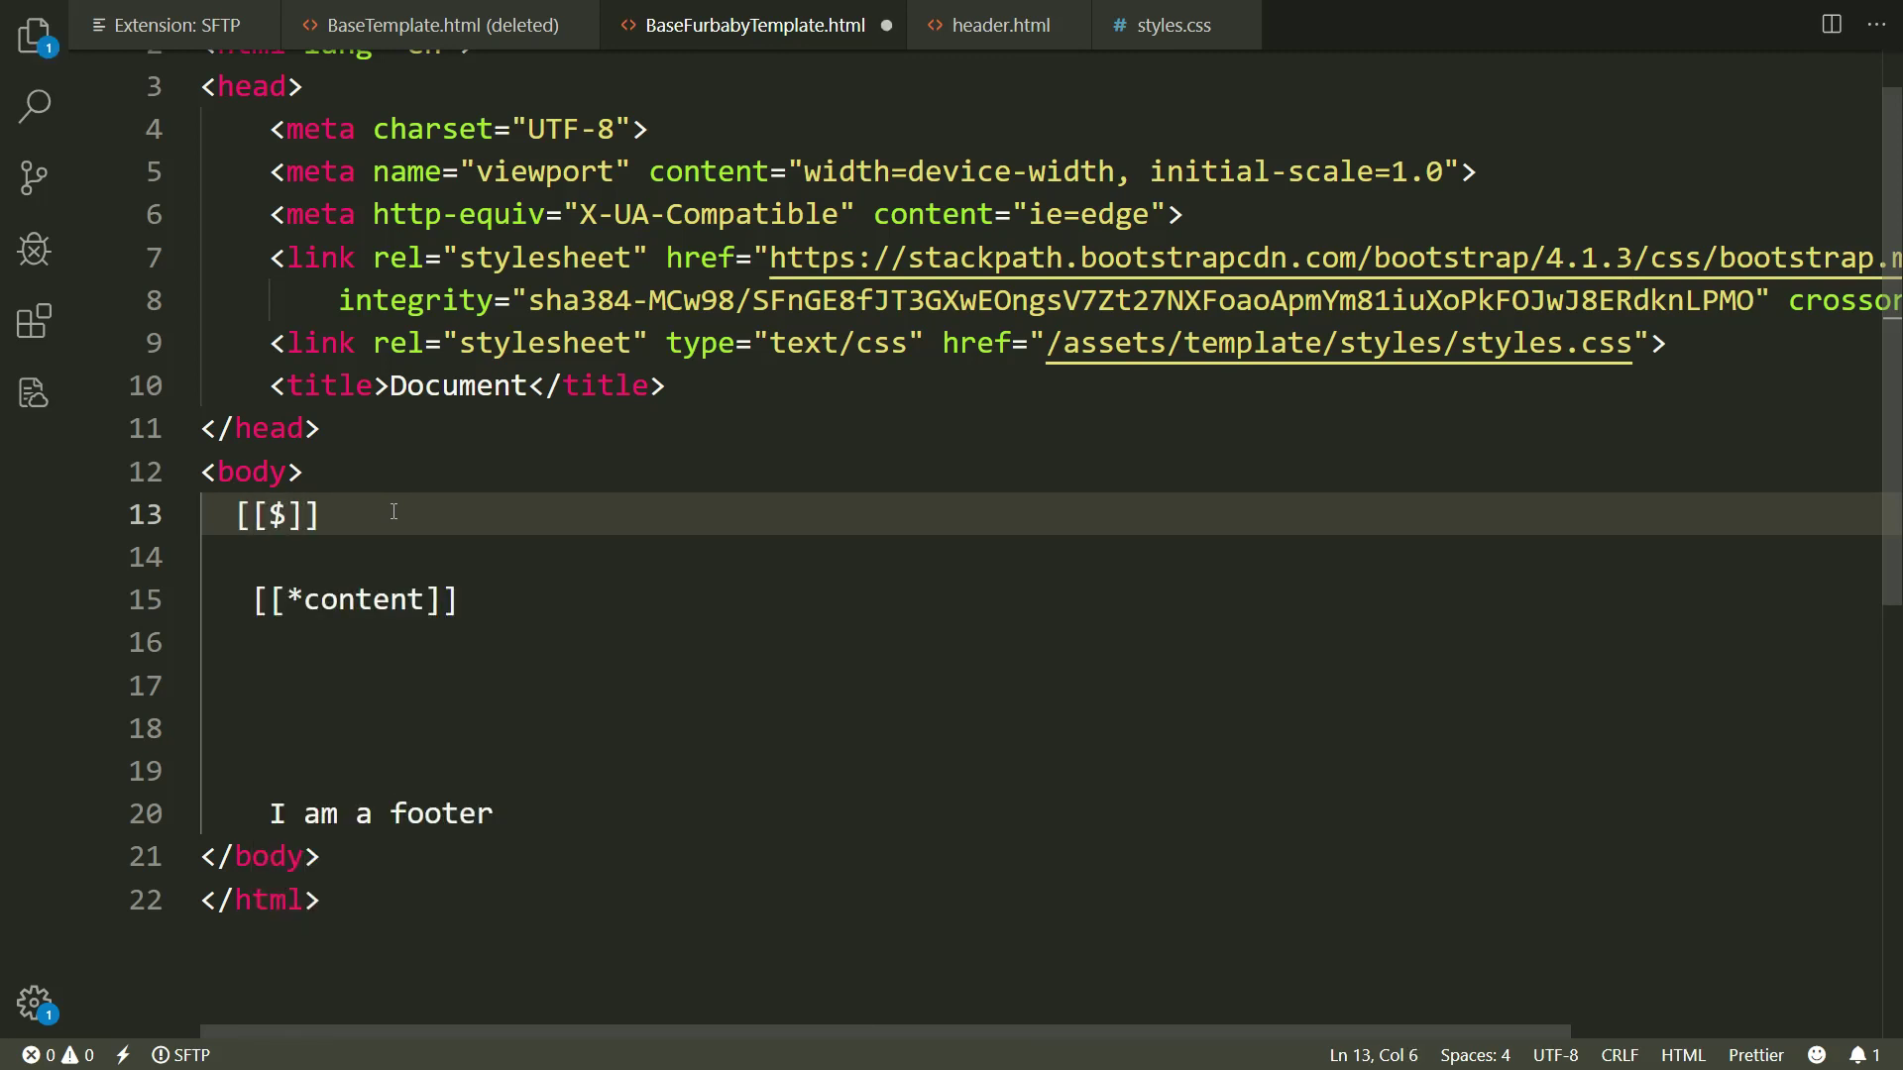
type("header")
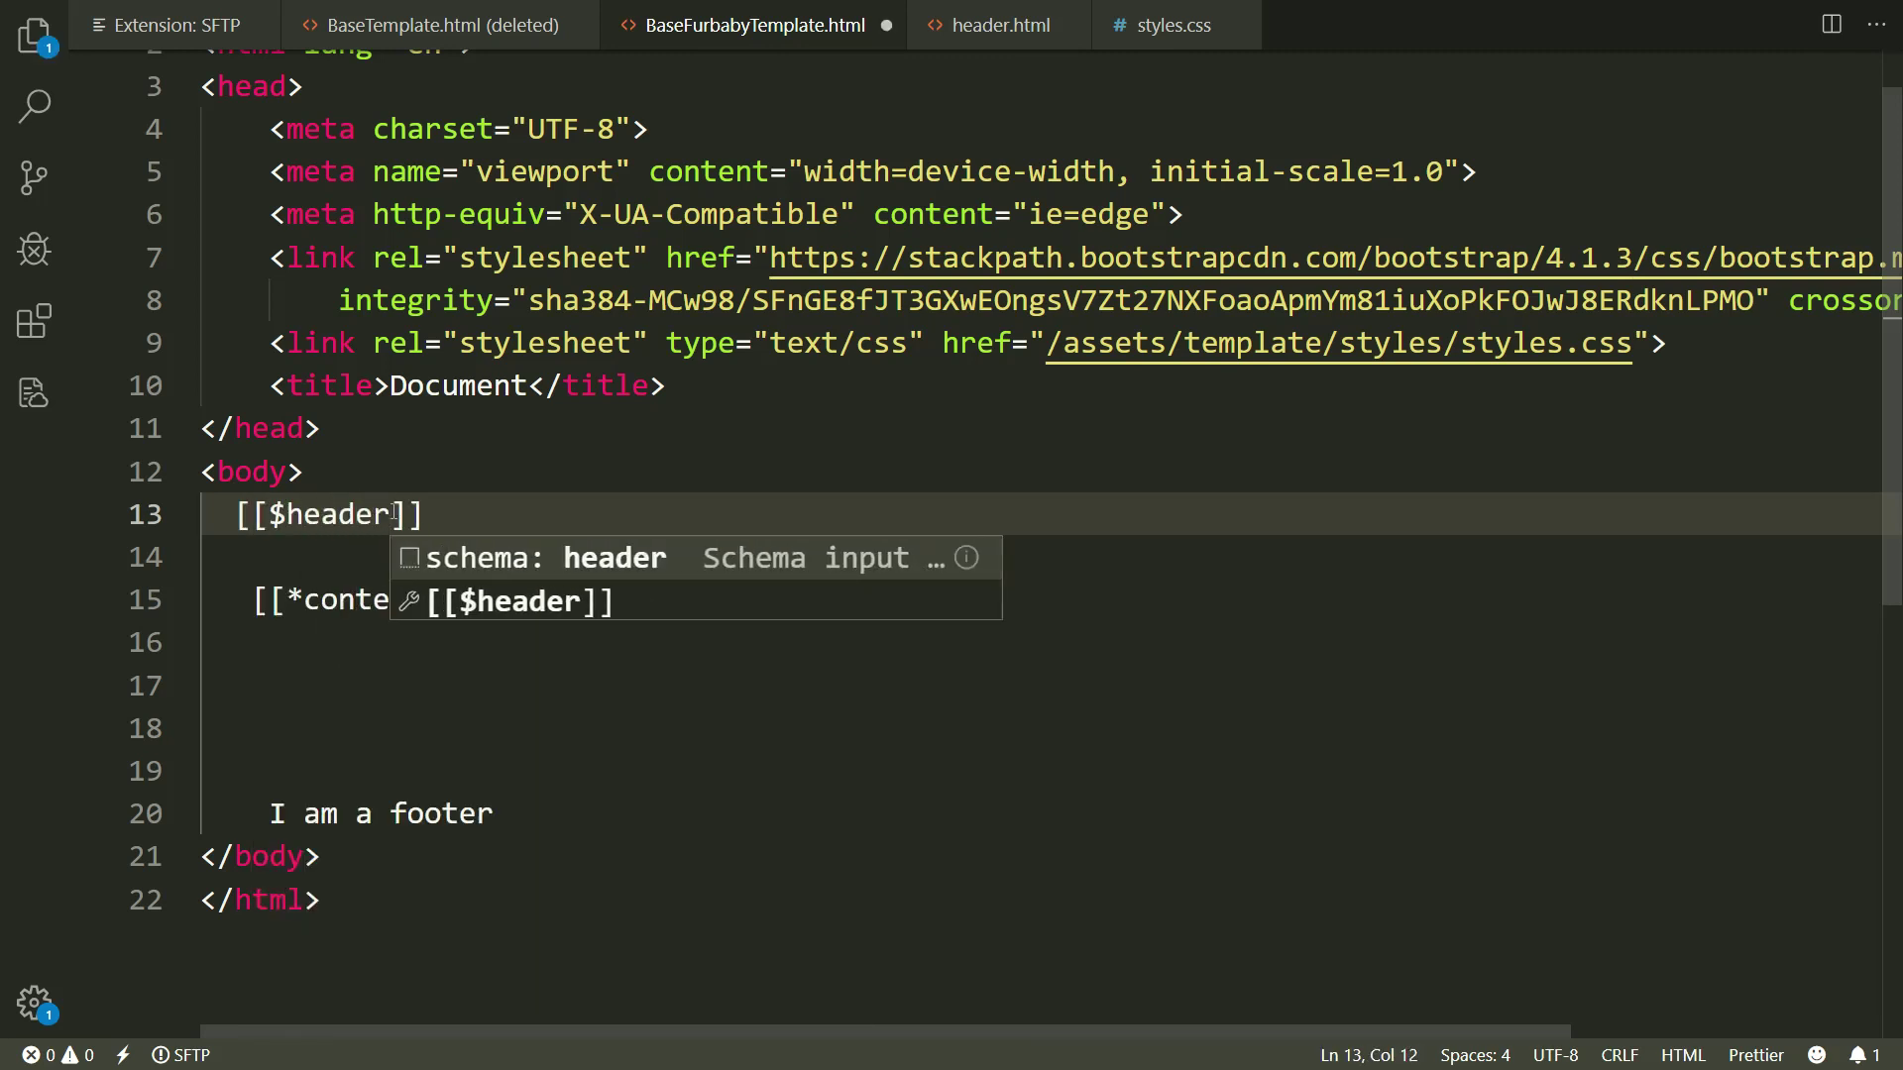
key("ctrl+s")
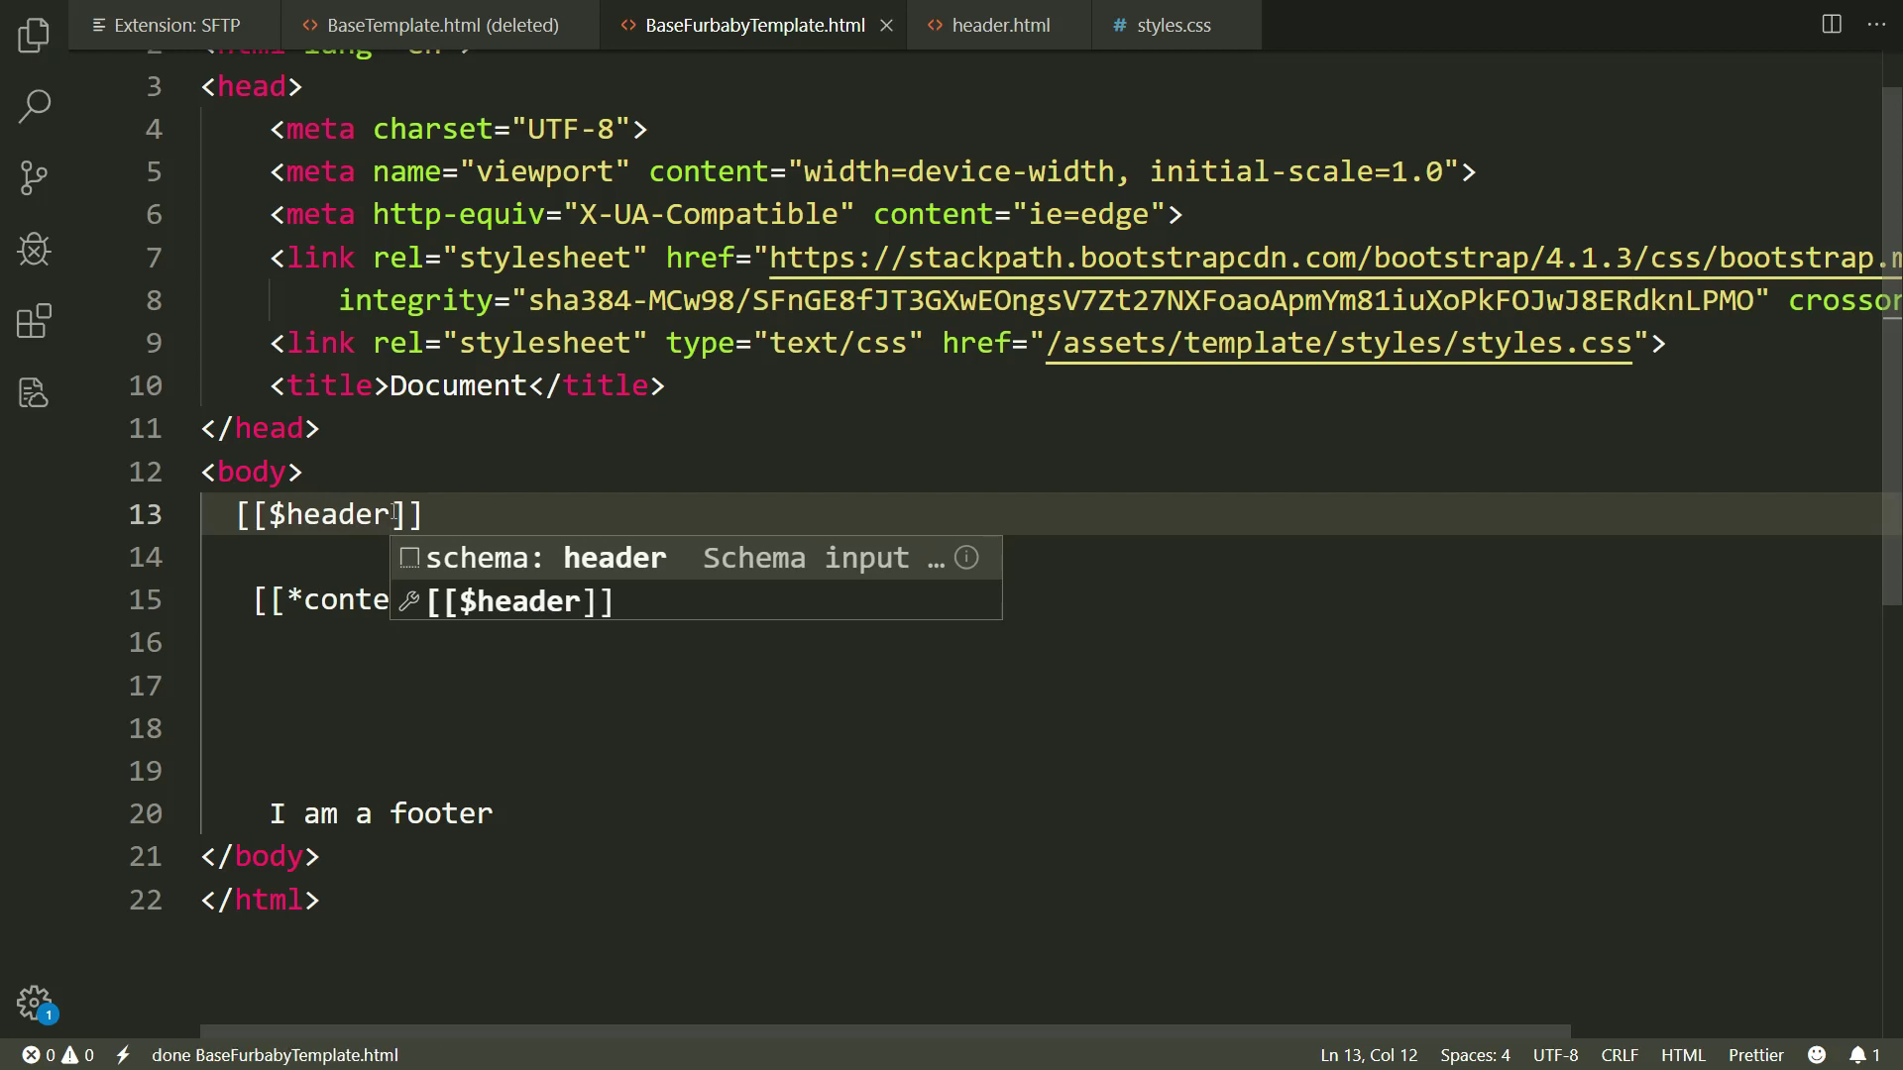
key("End")
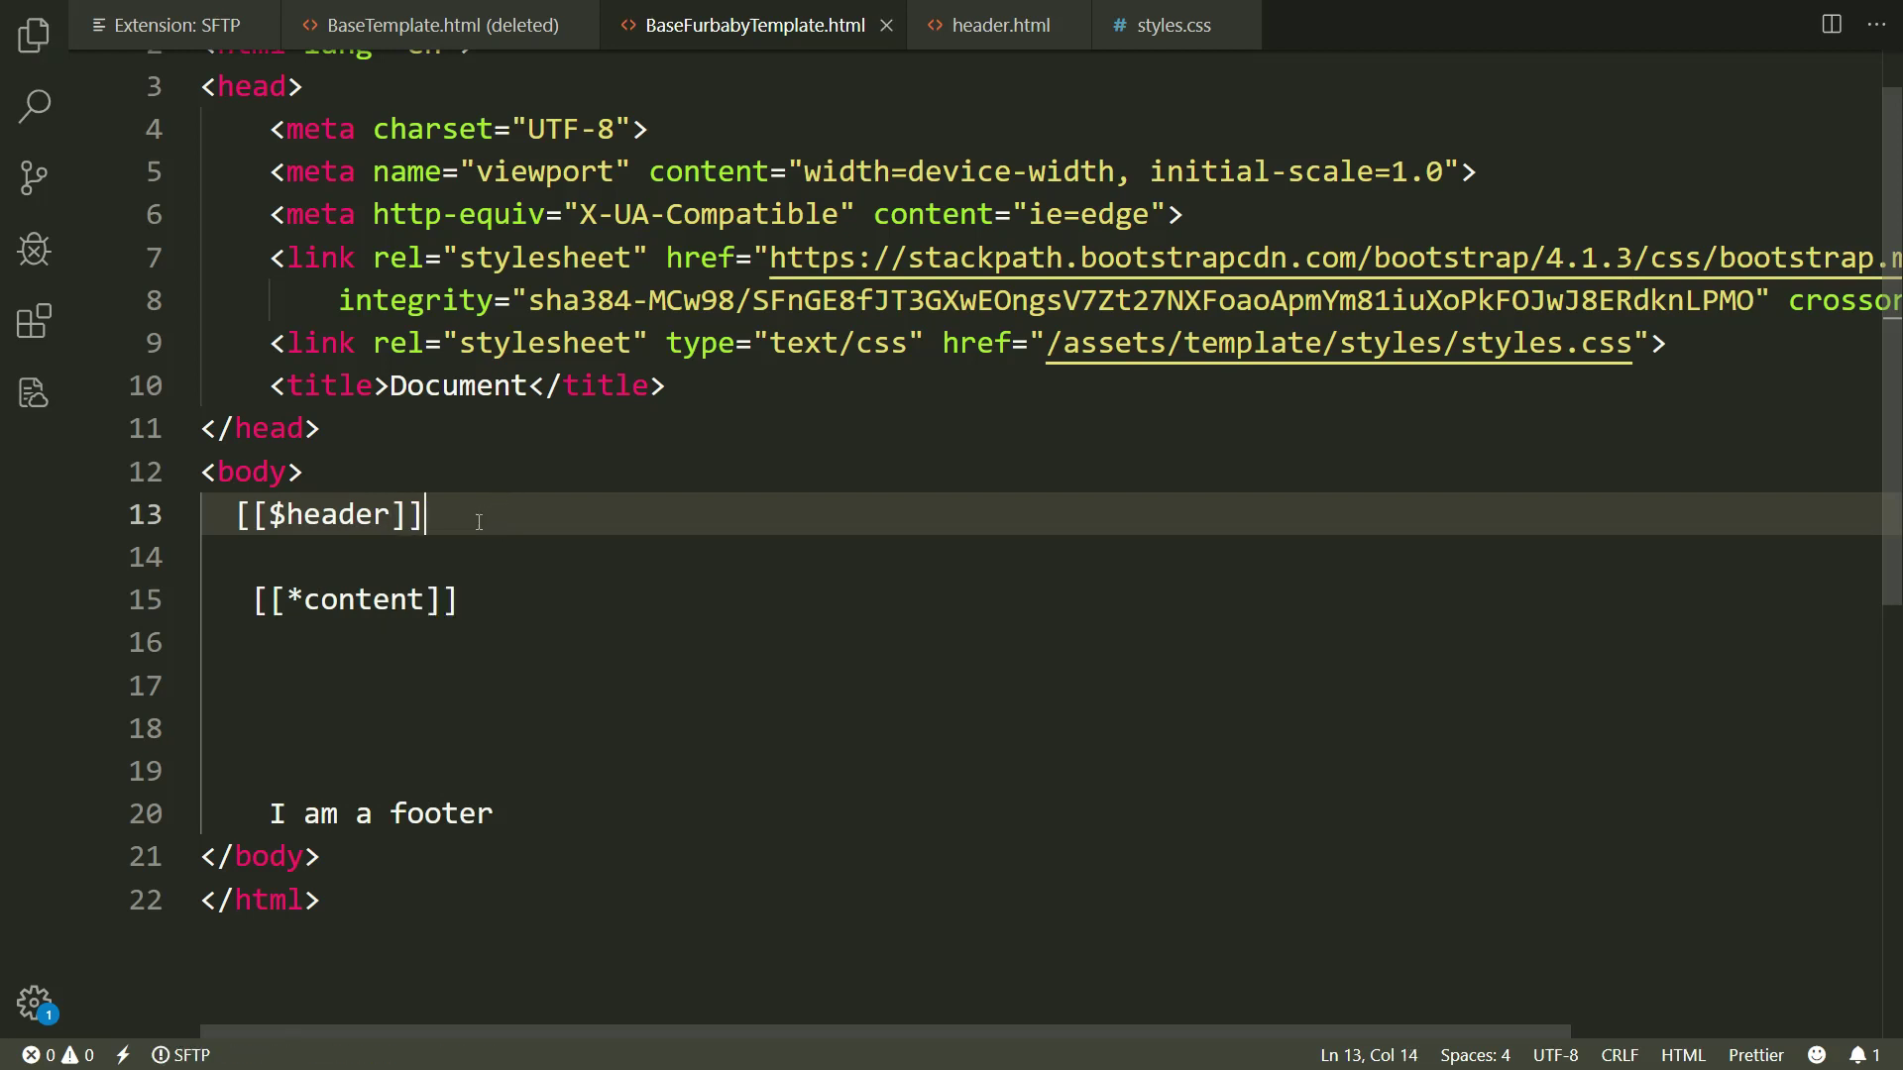
left_click(989, 26)
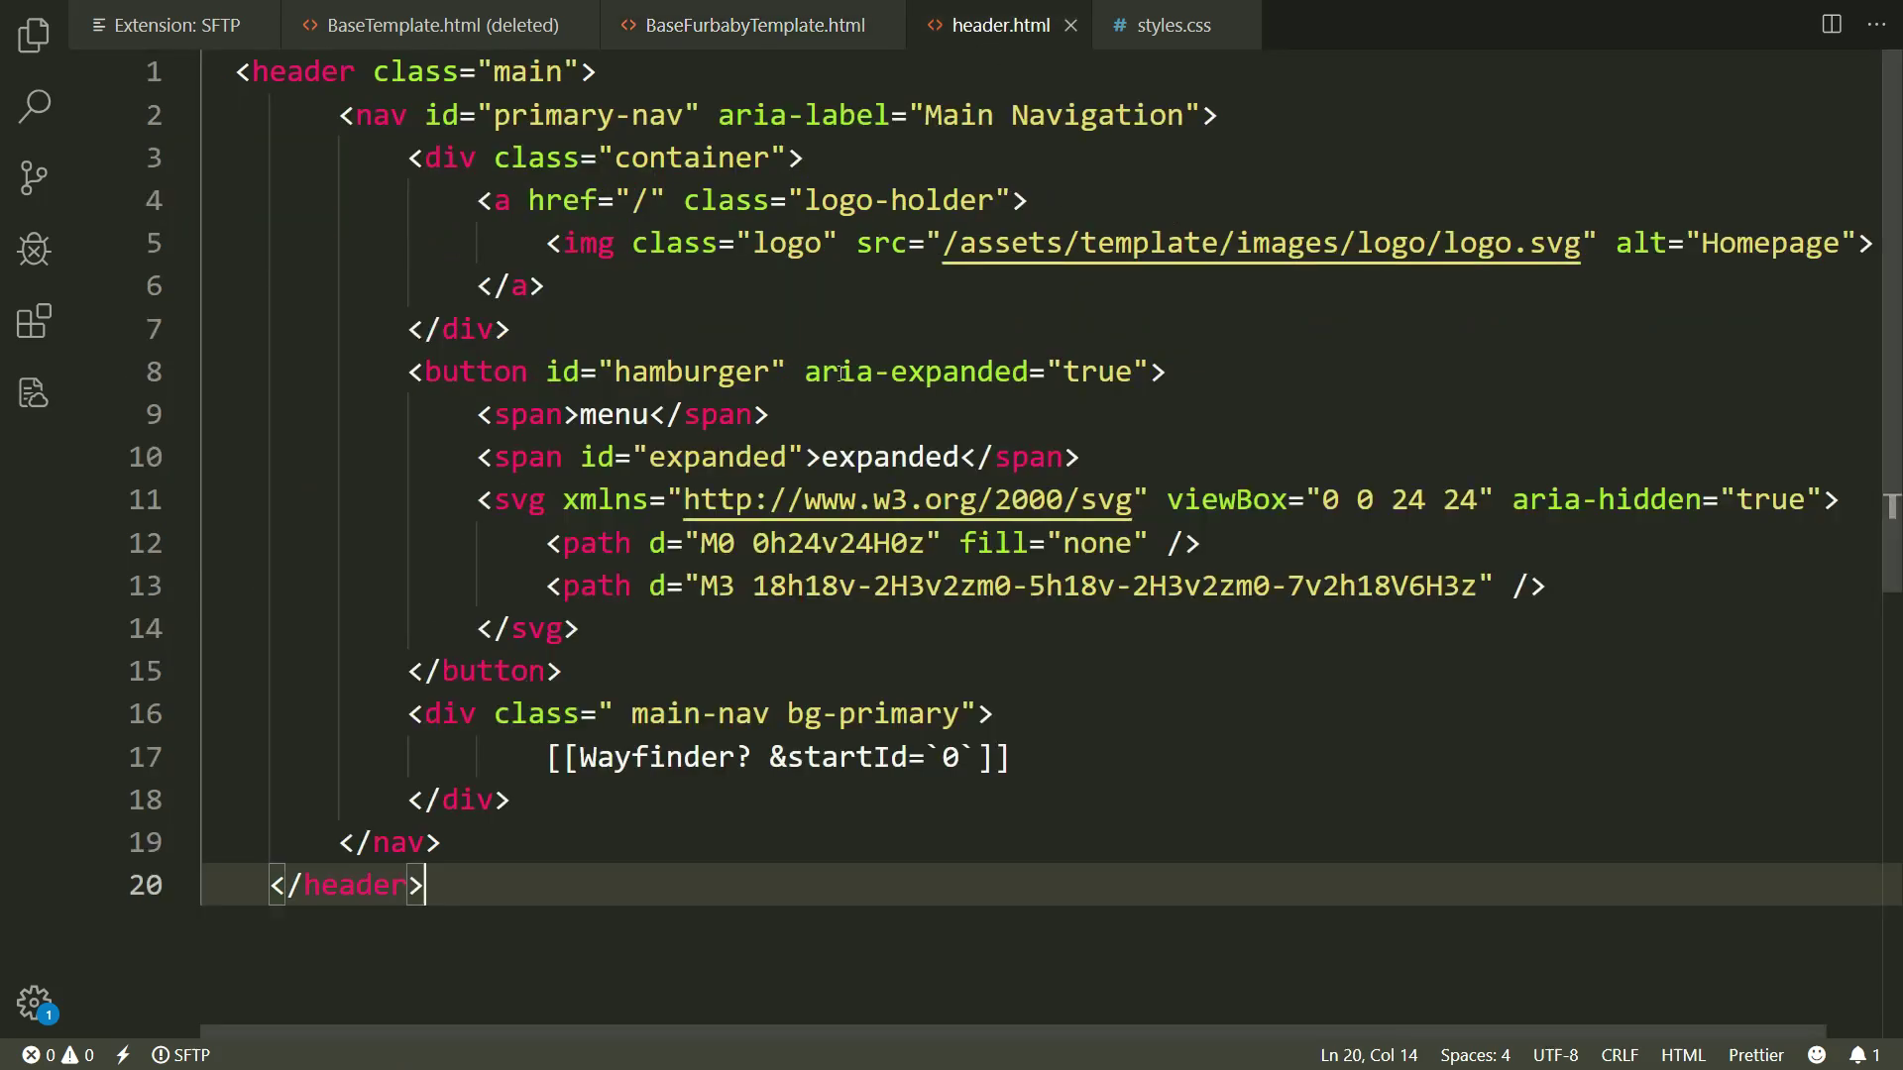
left_click(755, 26)
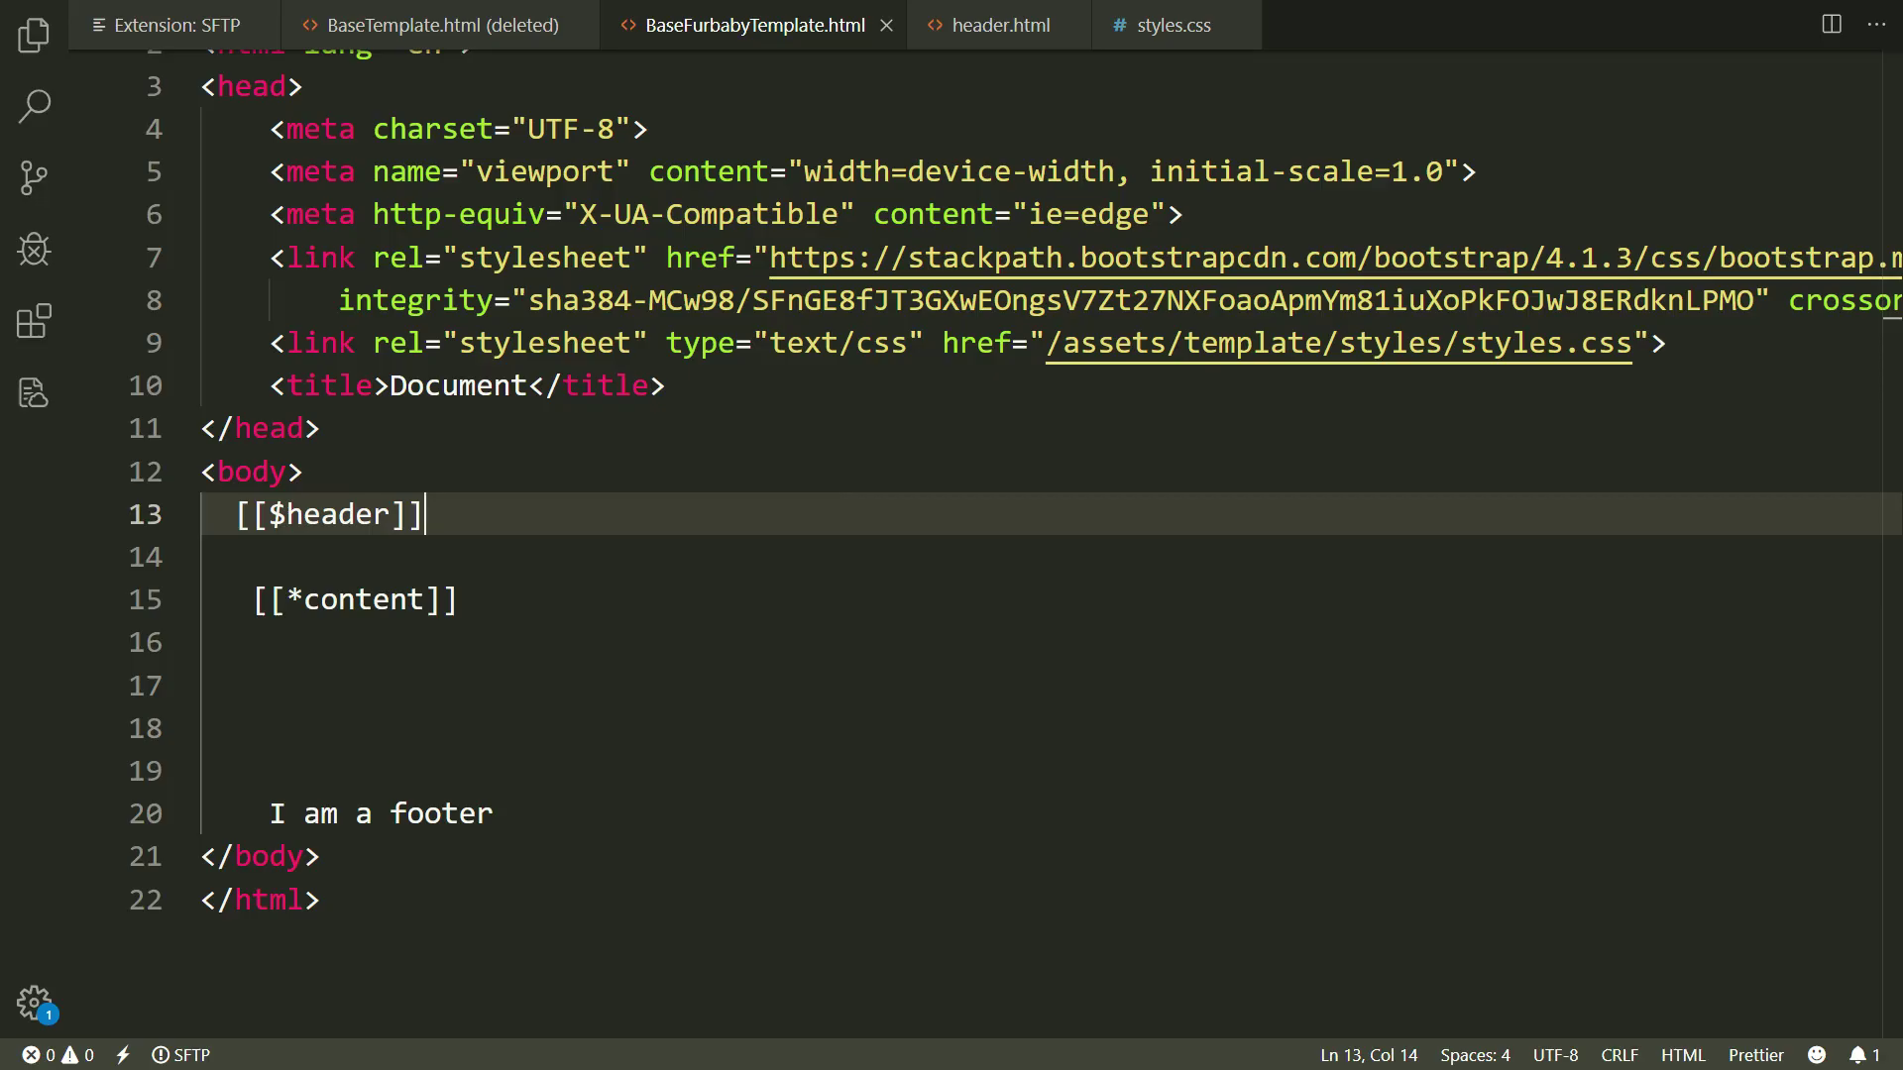
key("alt+Tab")
Add a 'template_includes' category from the Chunks right-click menu in the Elements tree
left_click(239, 155)
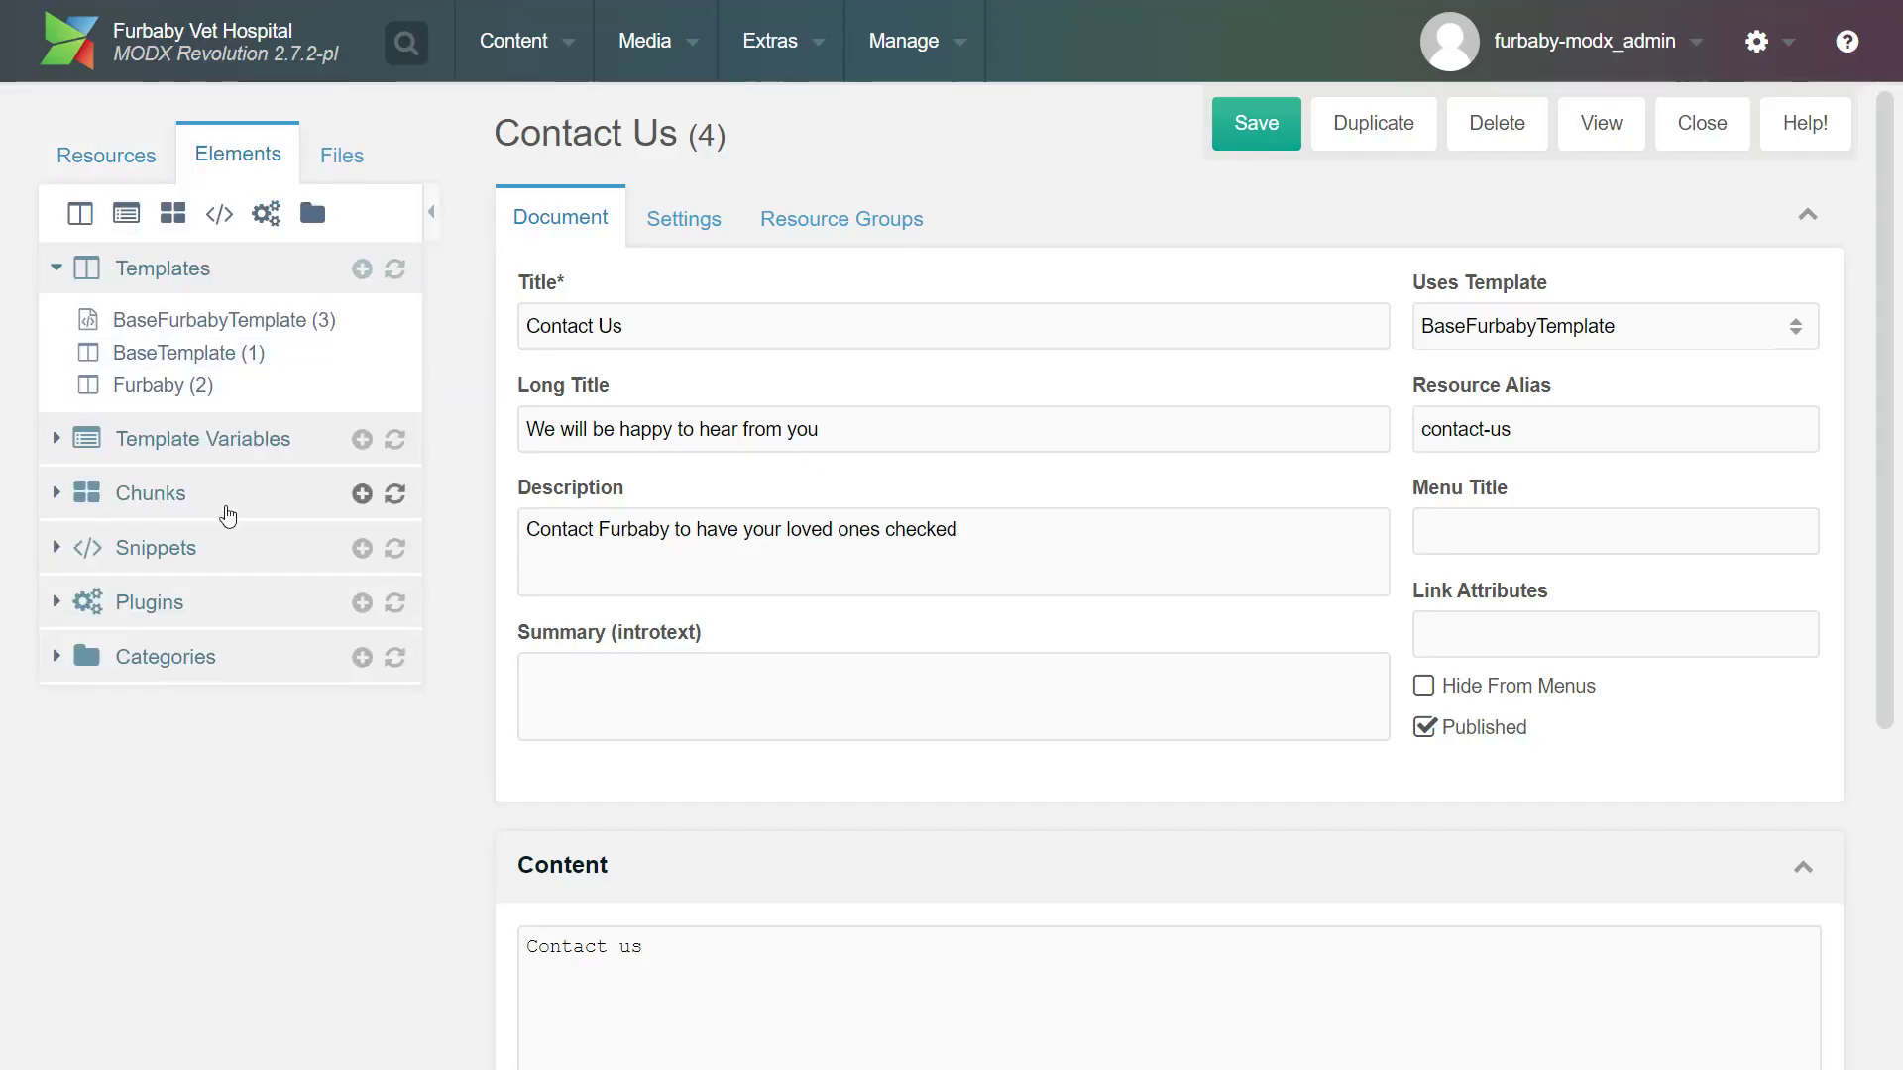
left_click(59, 494)
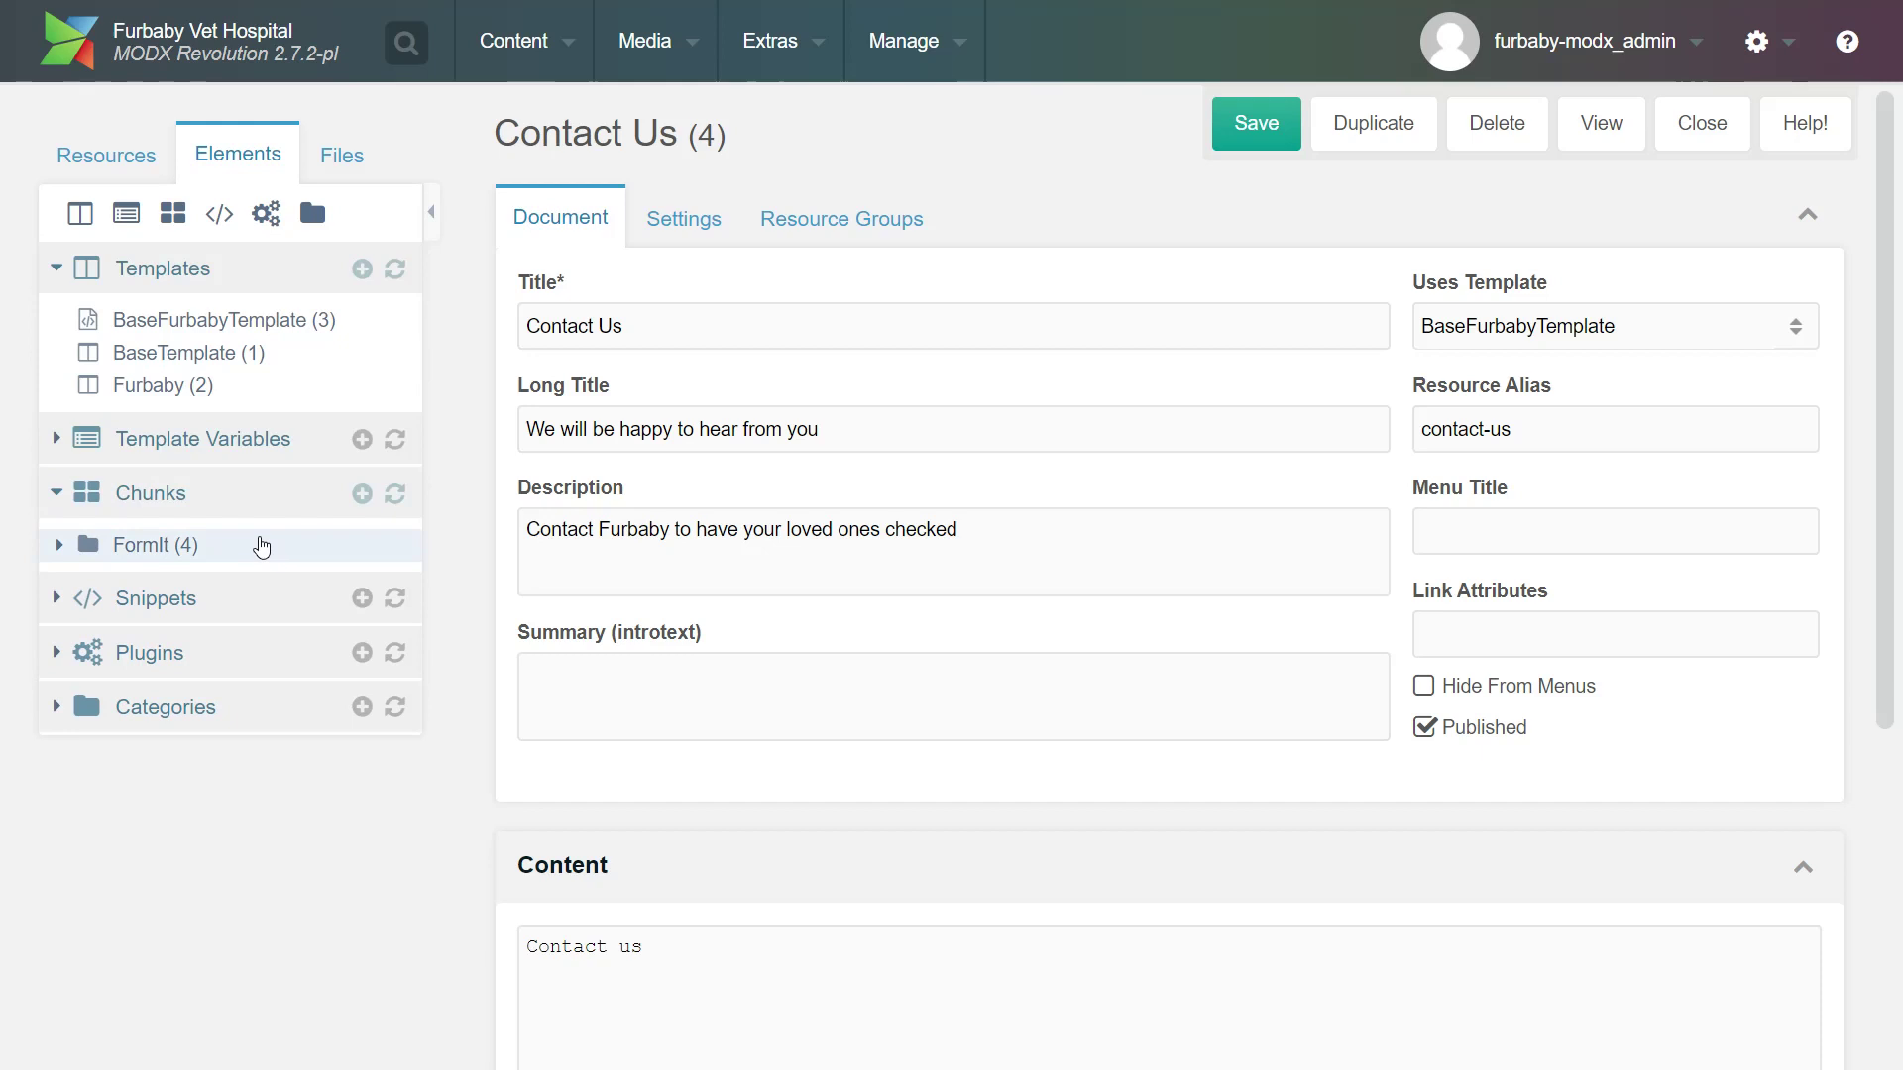
left_click(57, 598)
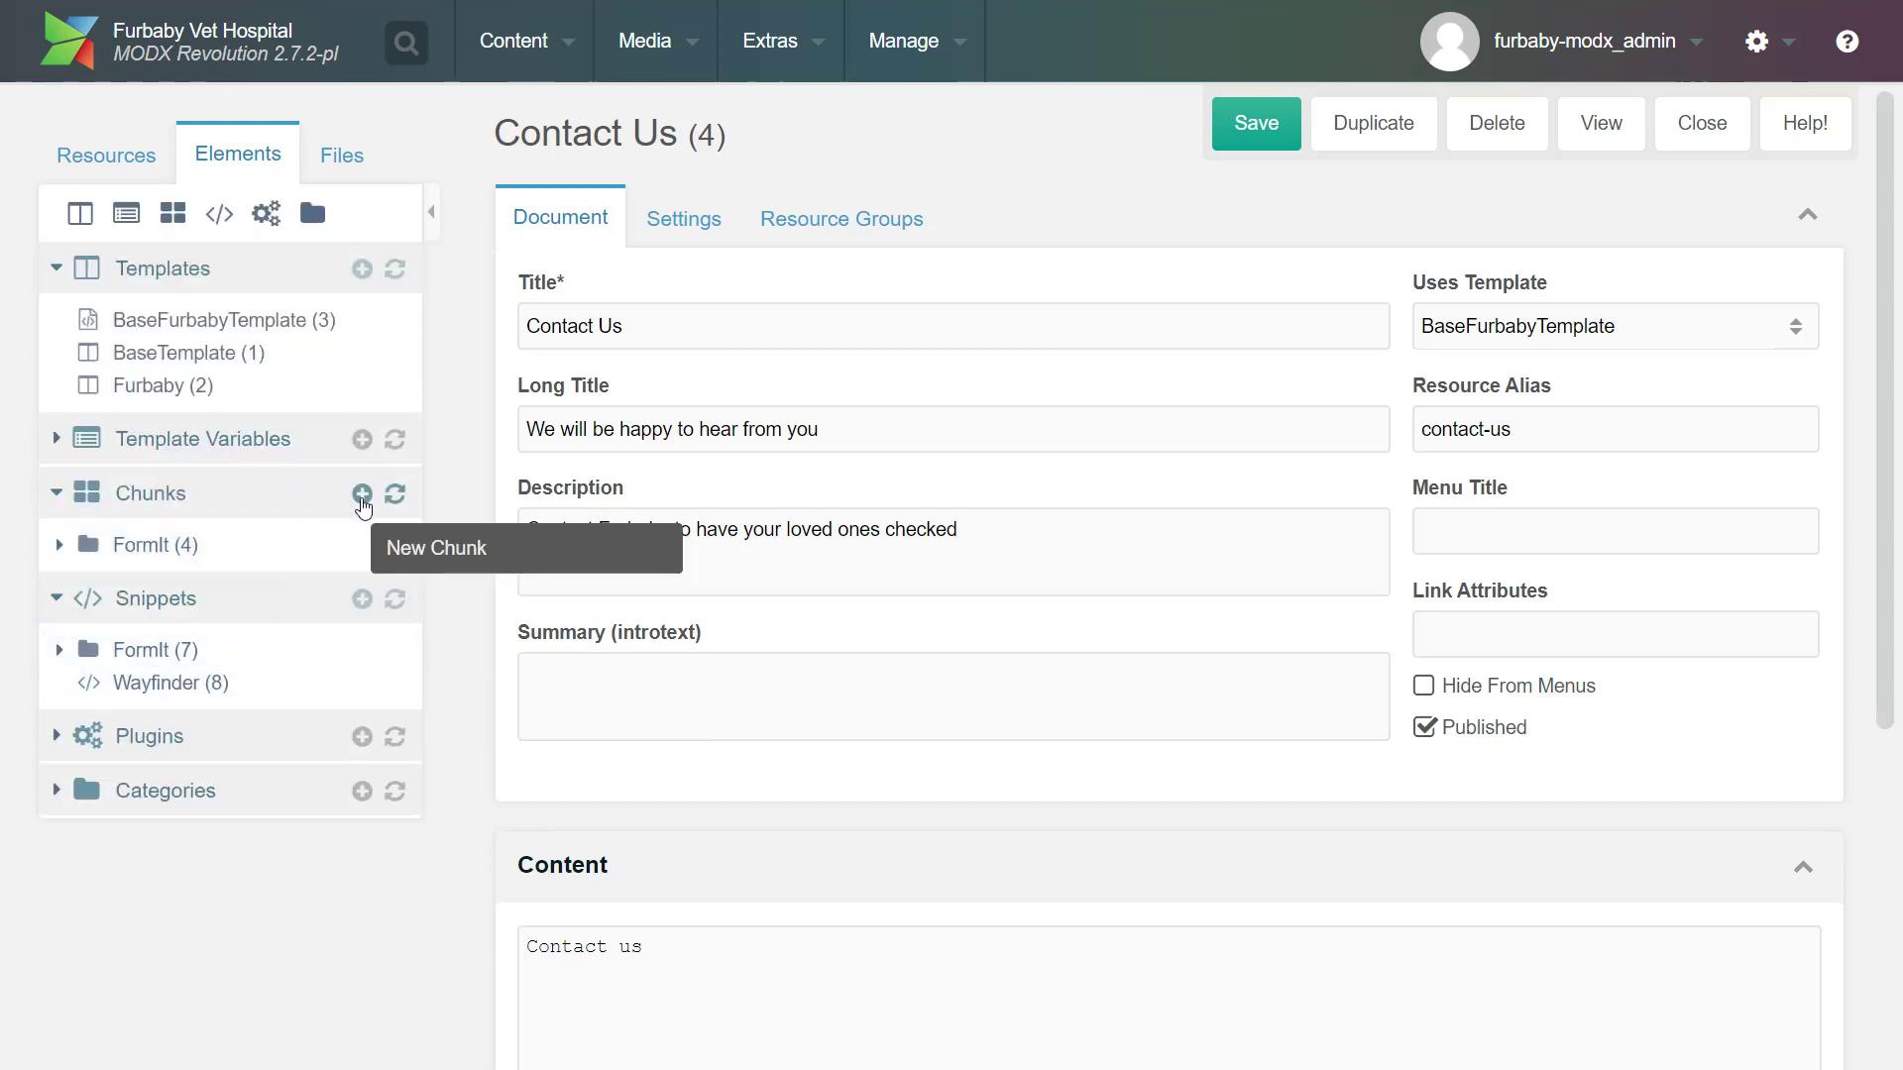
right_click(341, 503)
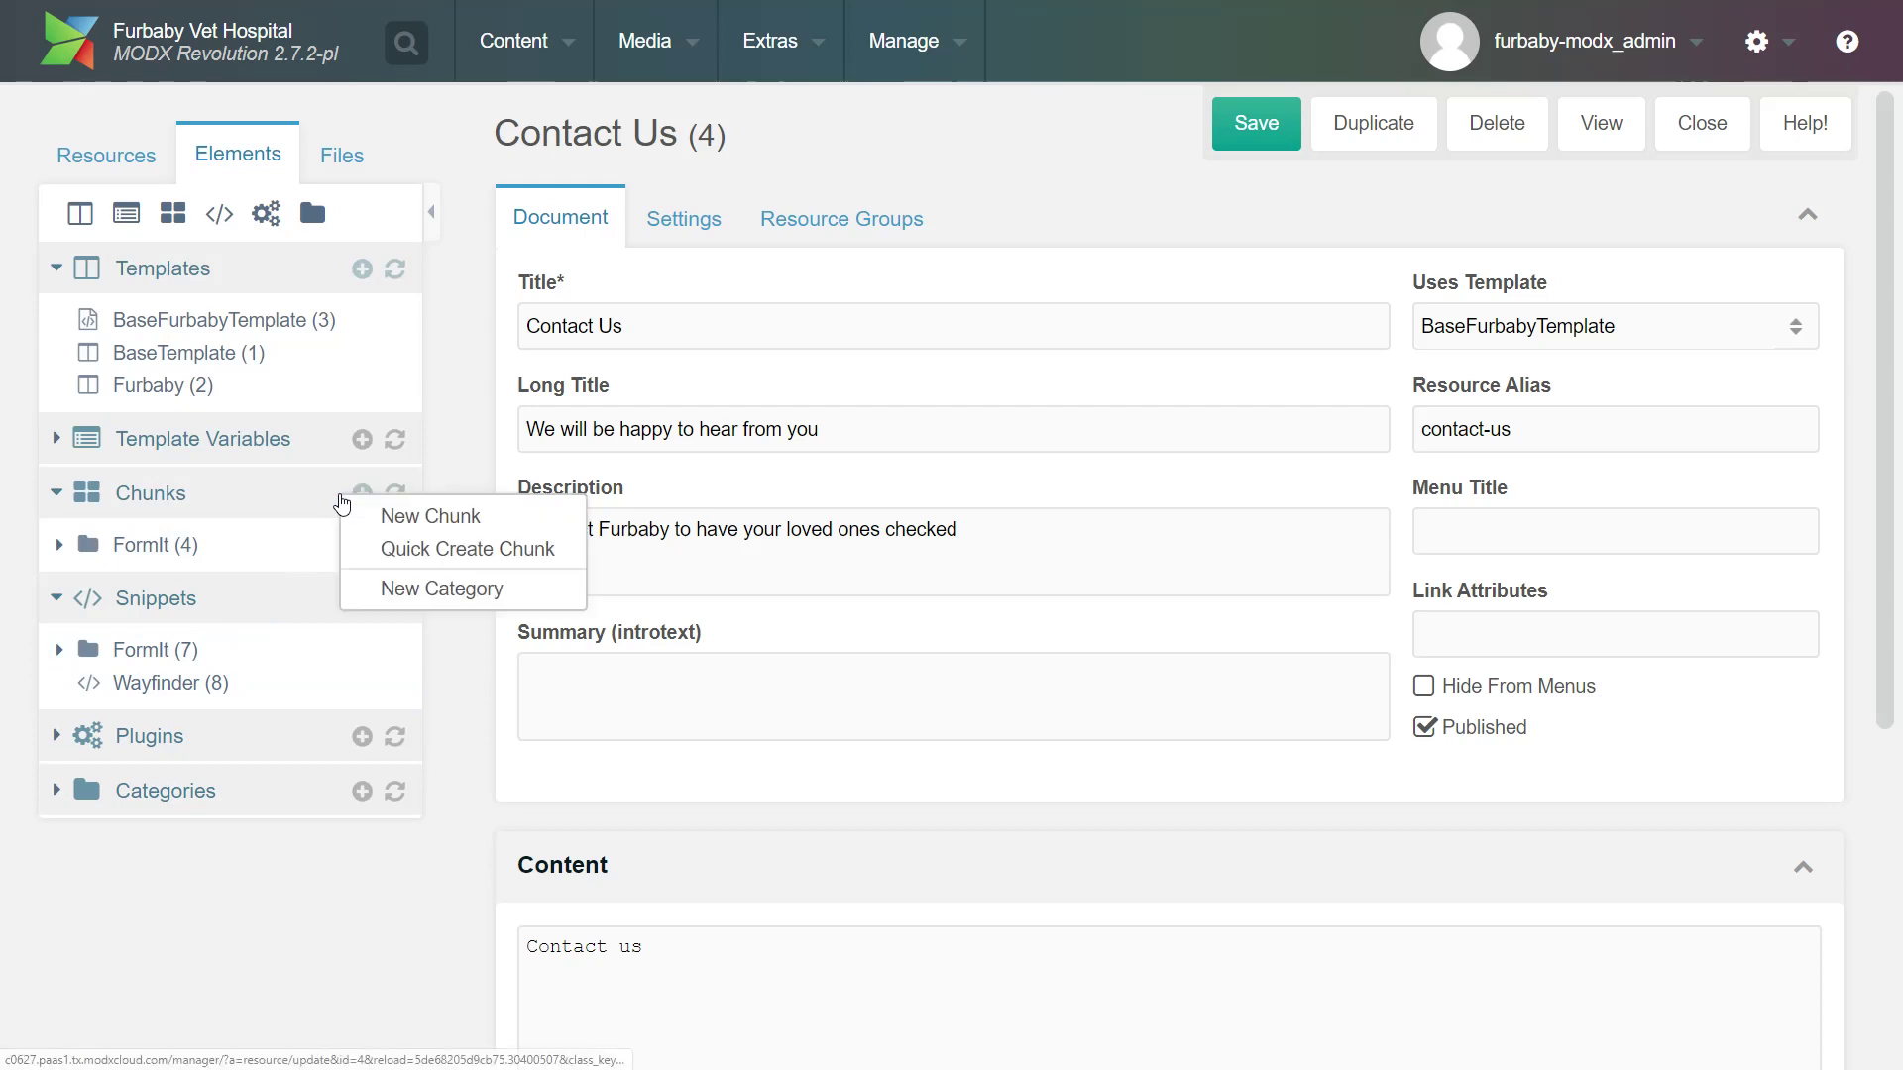
left_click(492, 596)
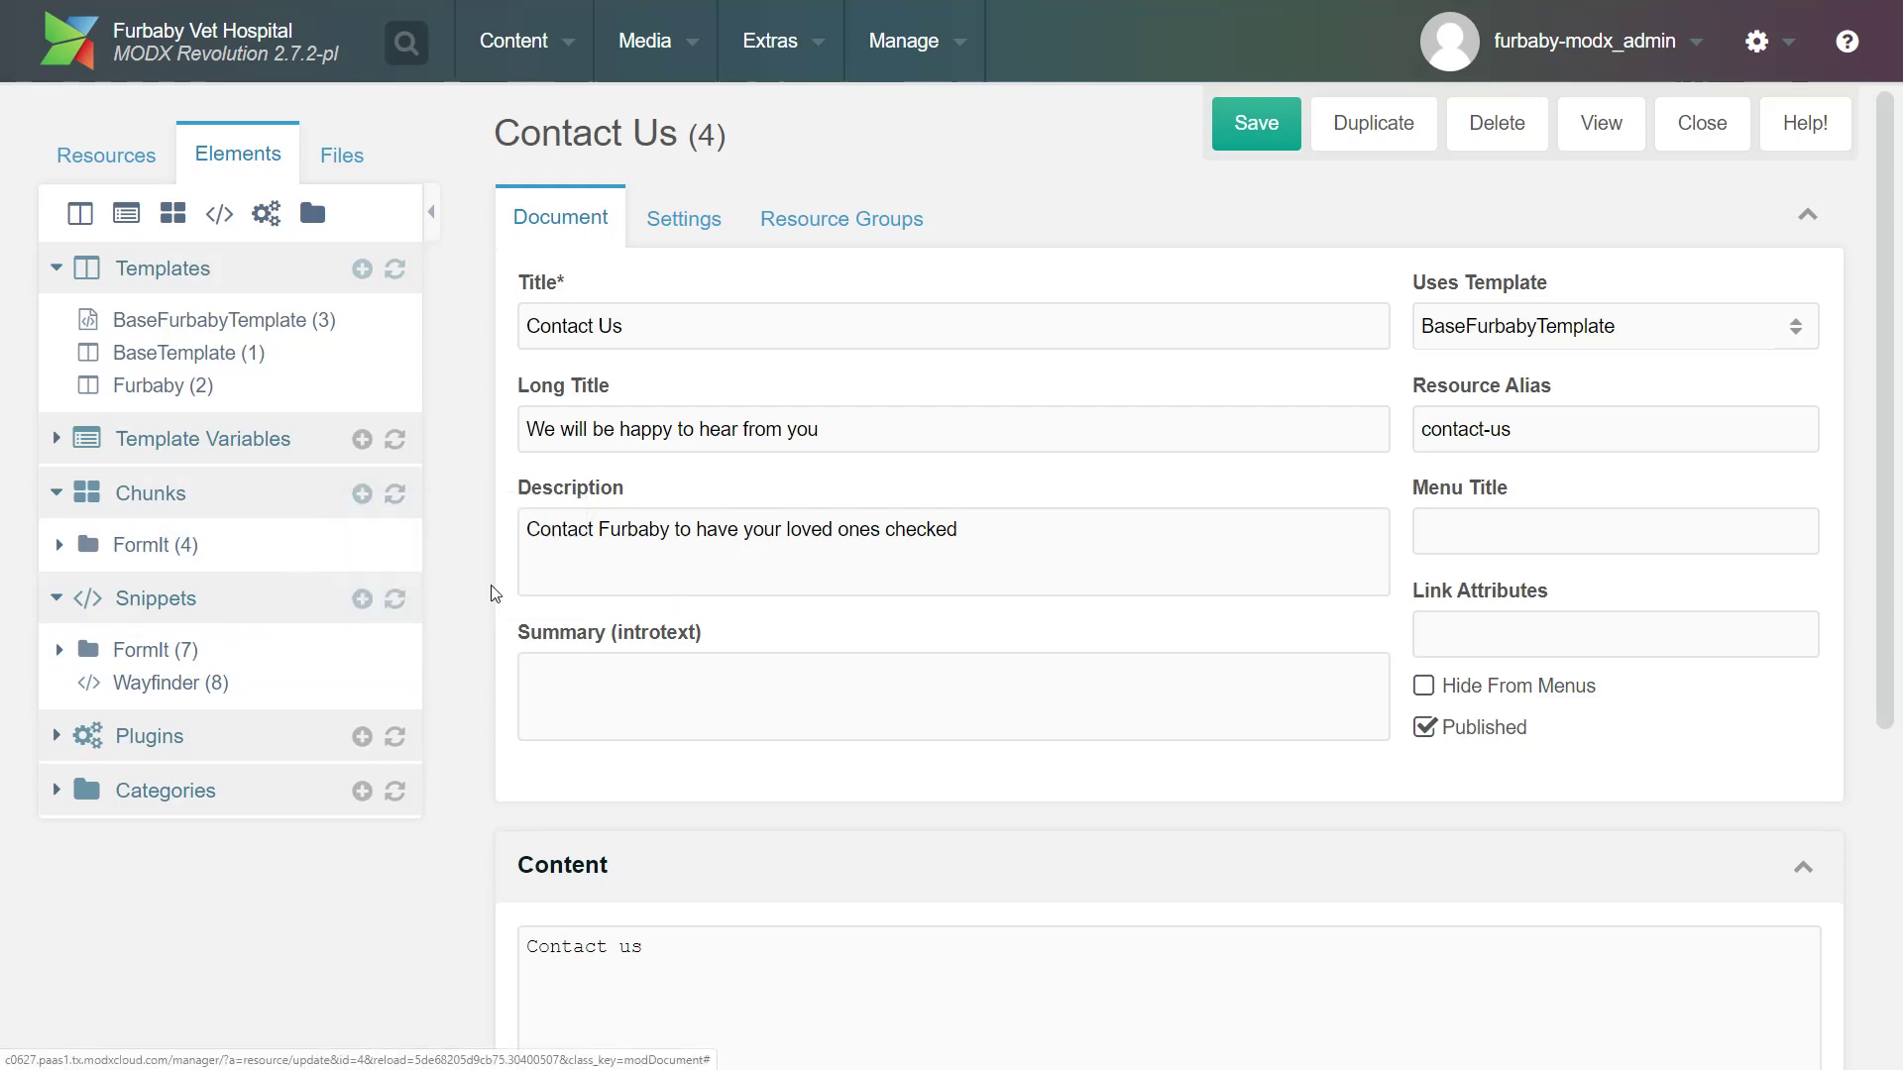
type("template_includes")
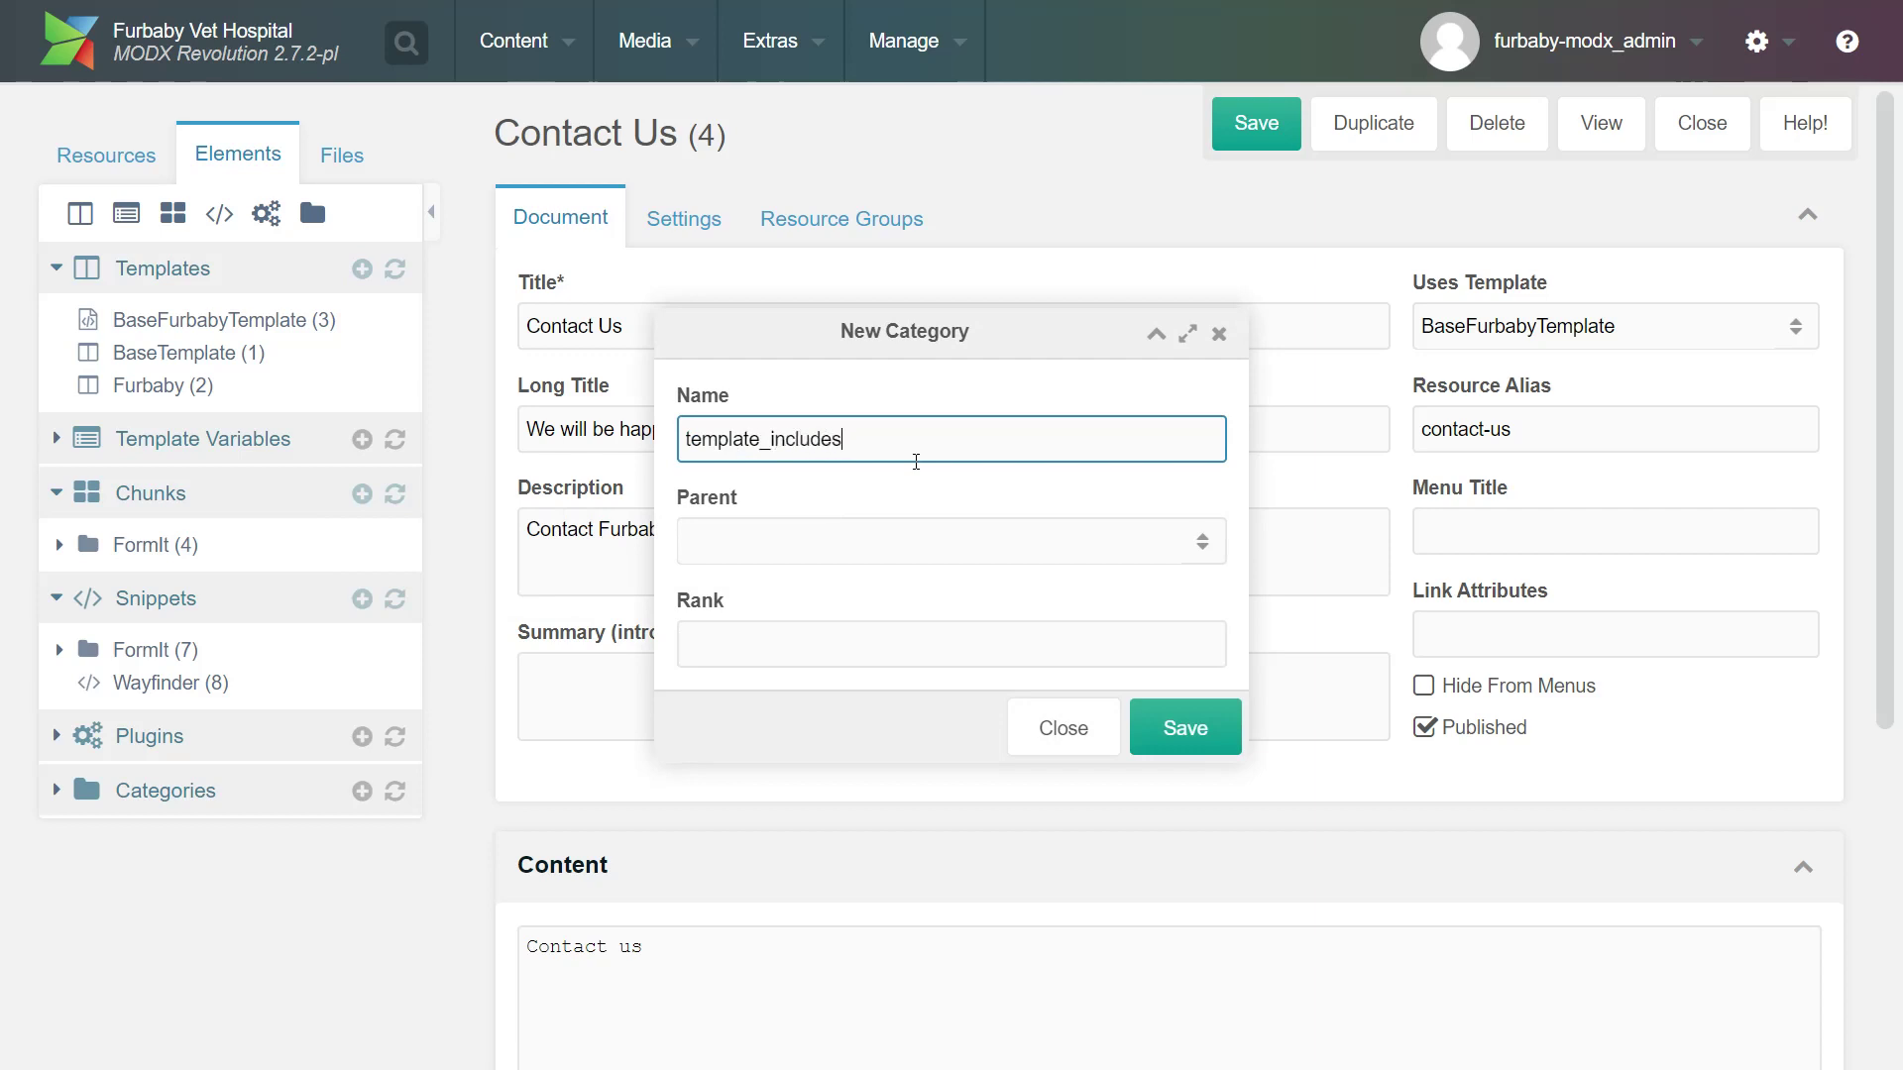
left_click(1185, 728)
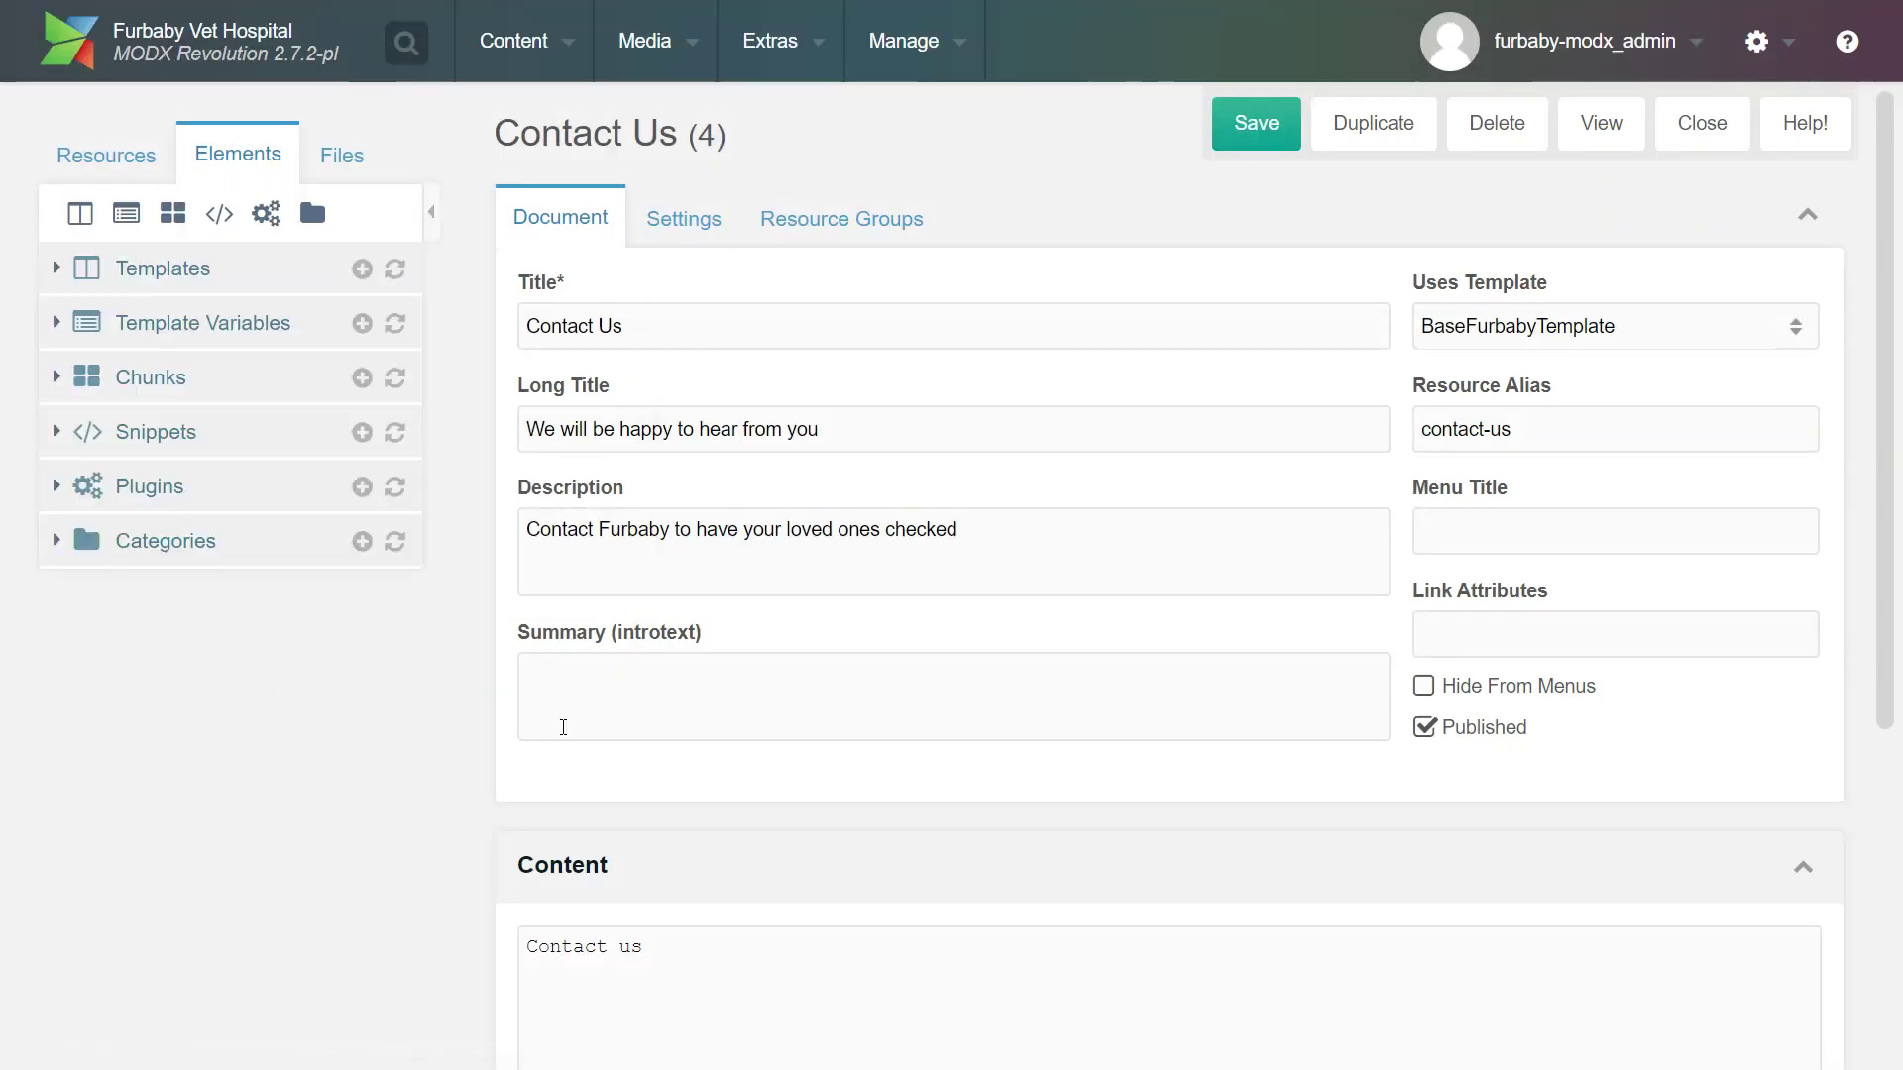
left_click(56, 378)
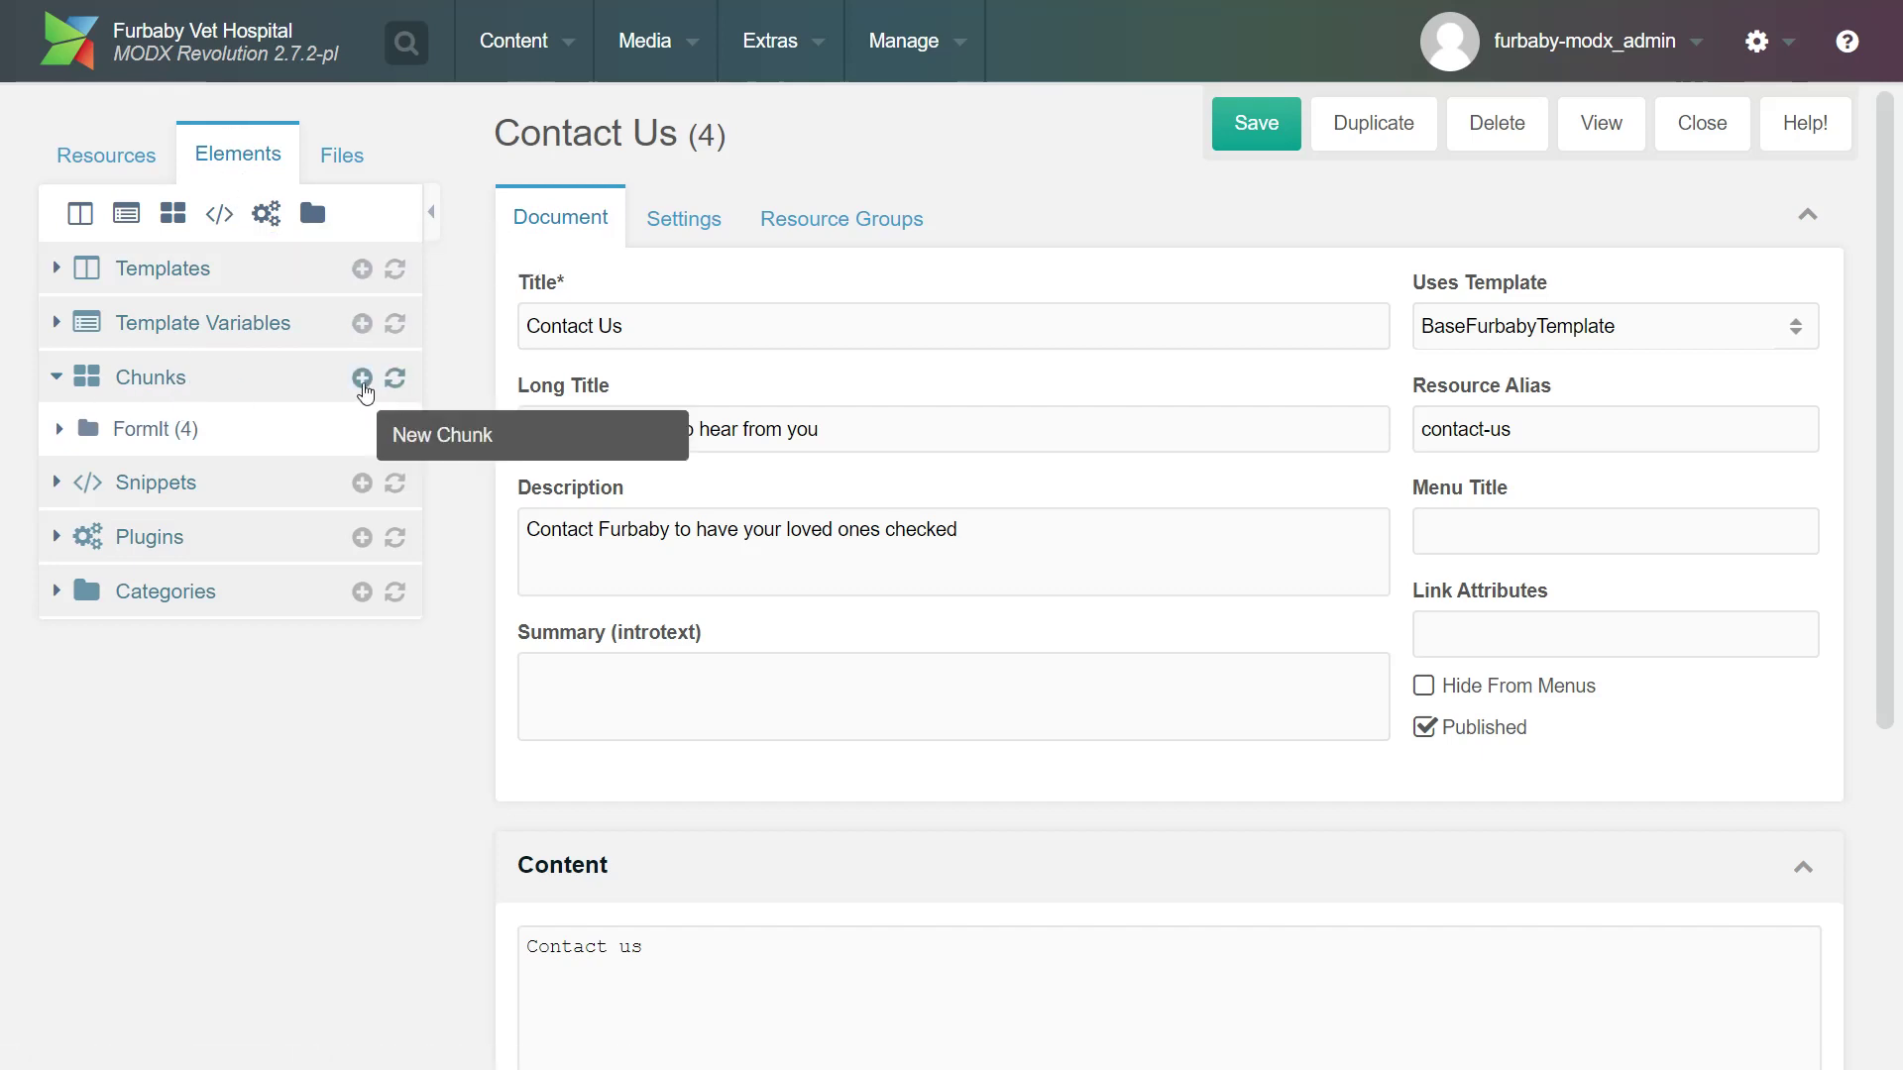
Start a new chunk named 'header', described 'Header of the site.', with Is Static ticked
left_click(363, 380)
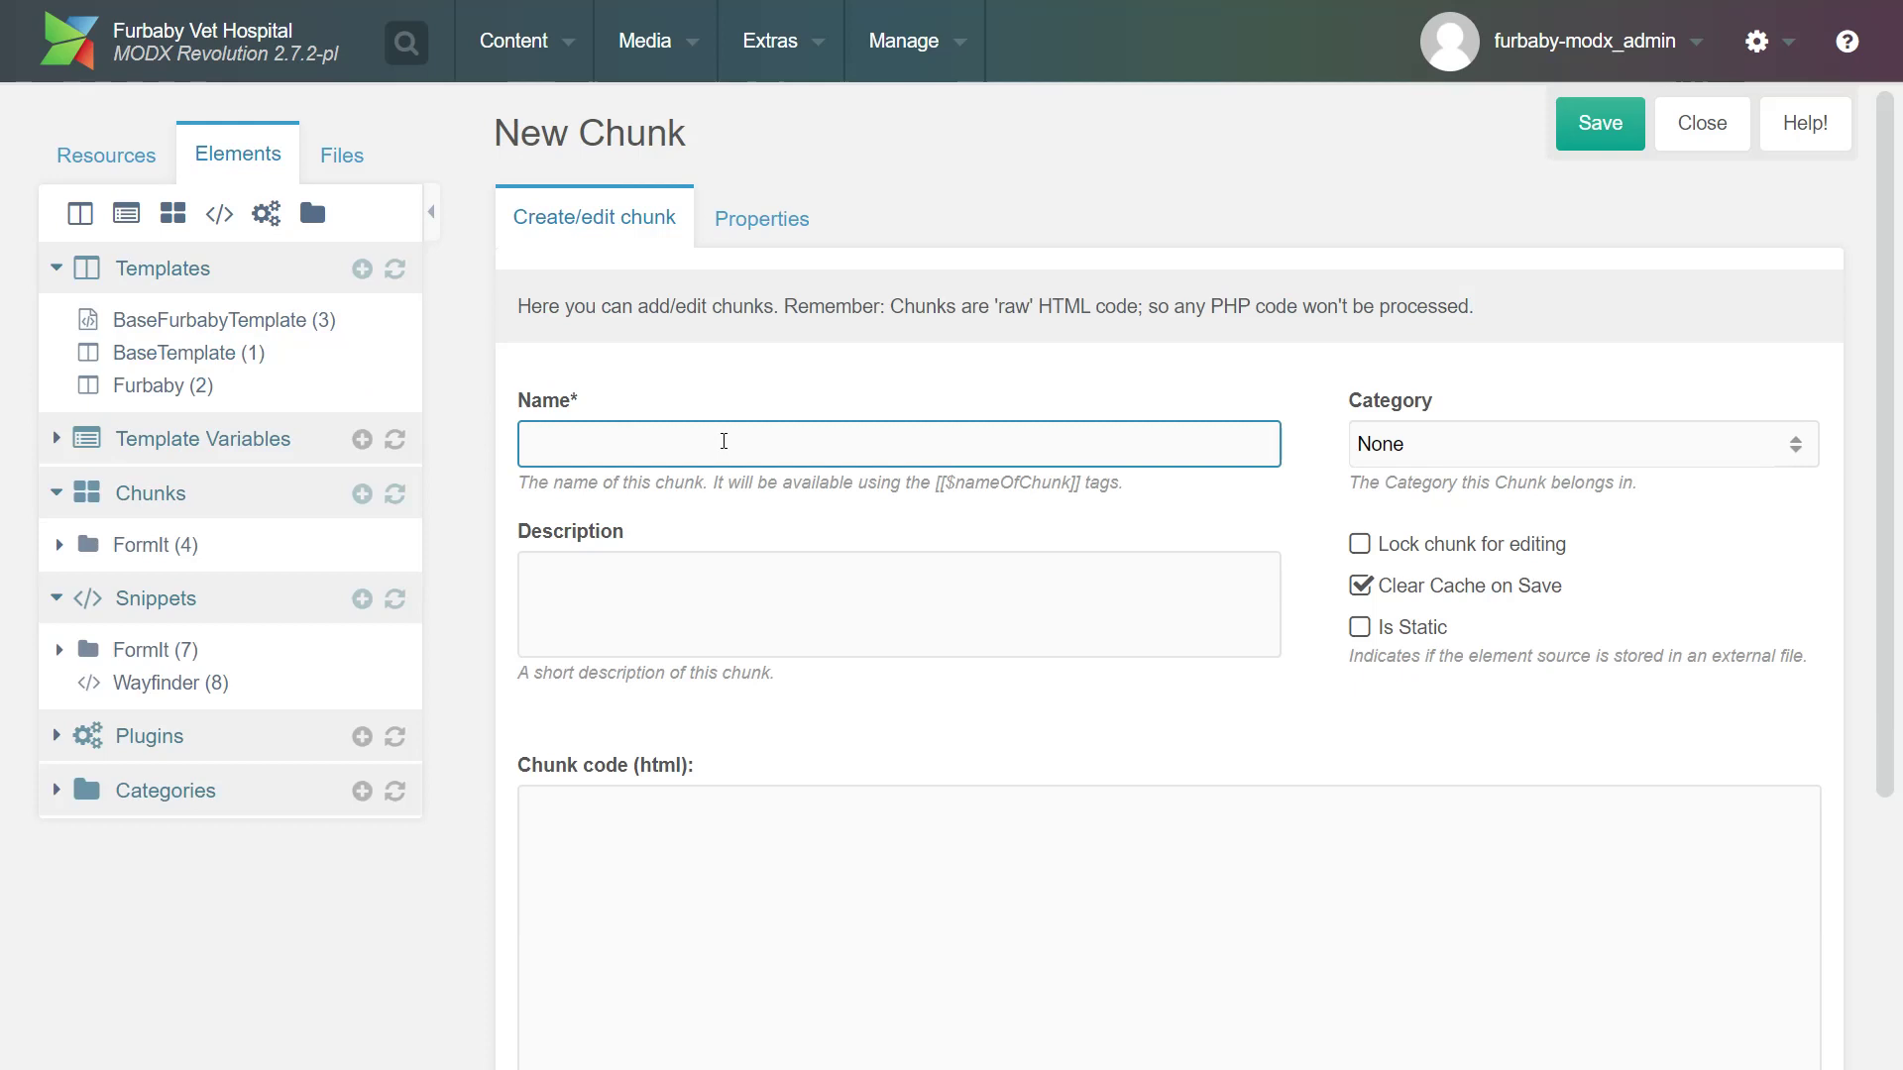
type("header")
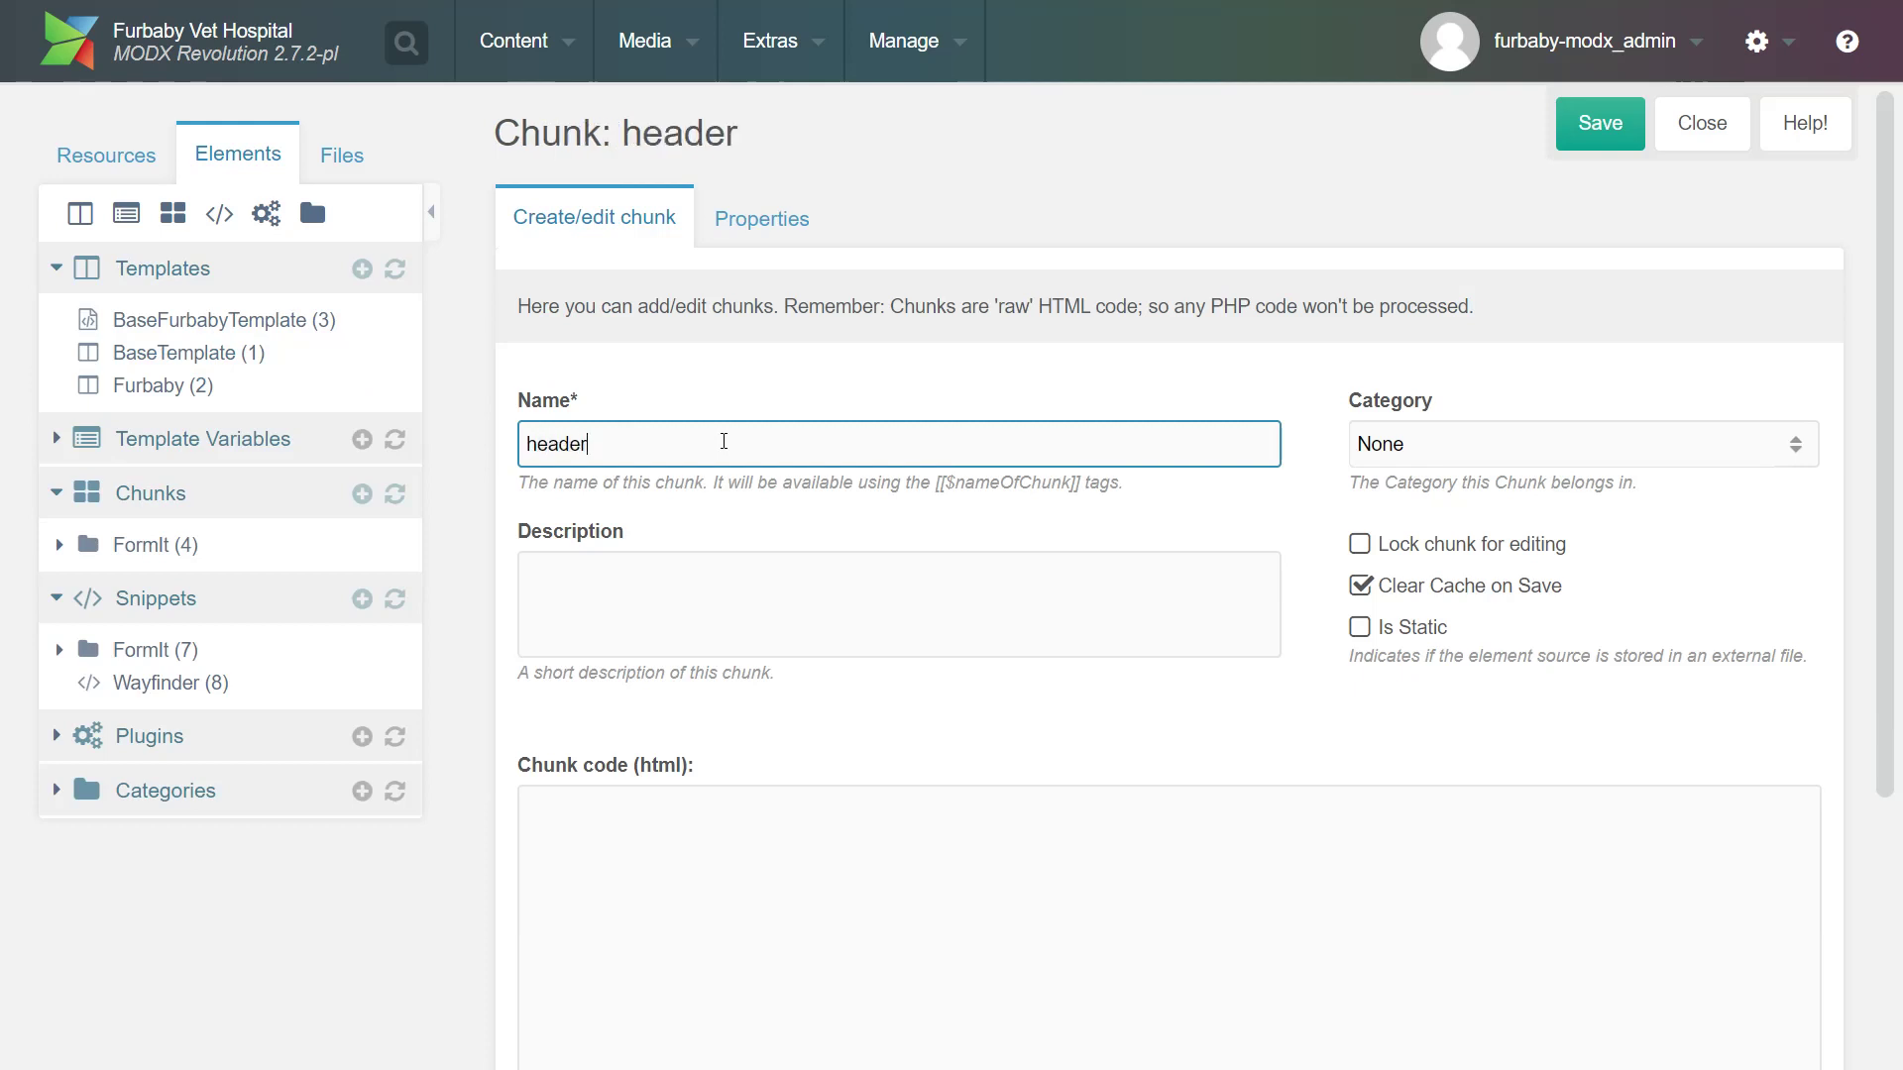
left_click(920, 627)
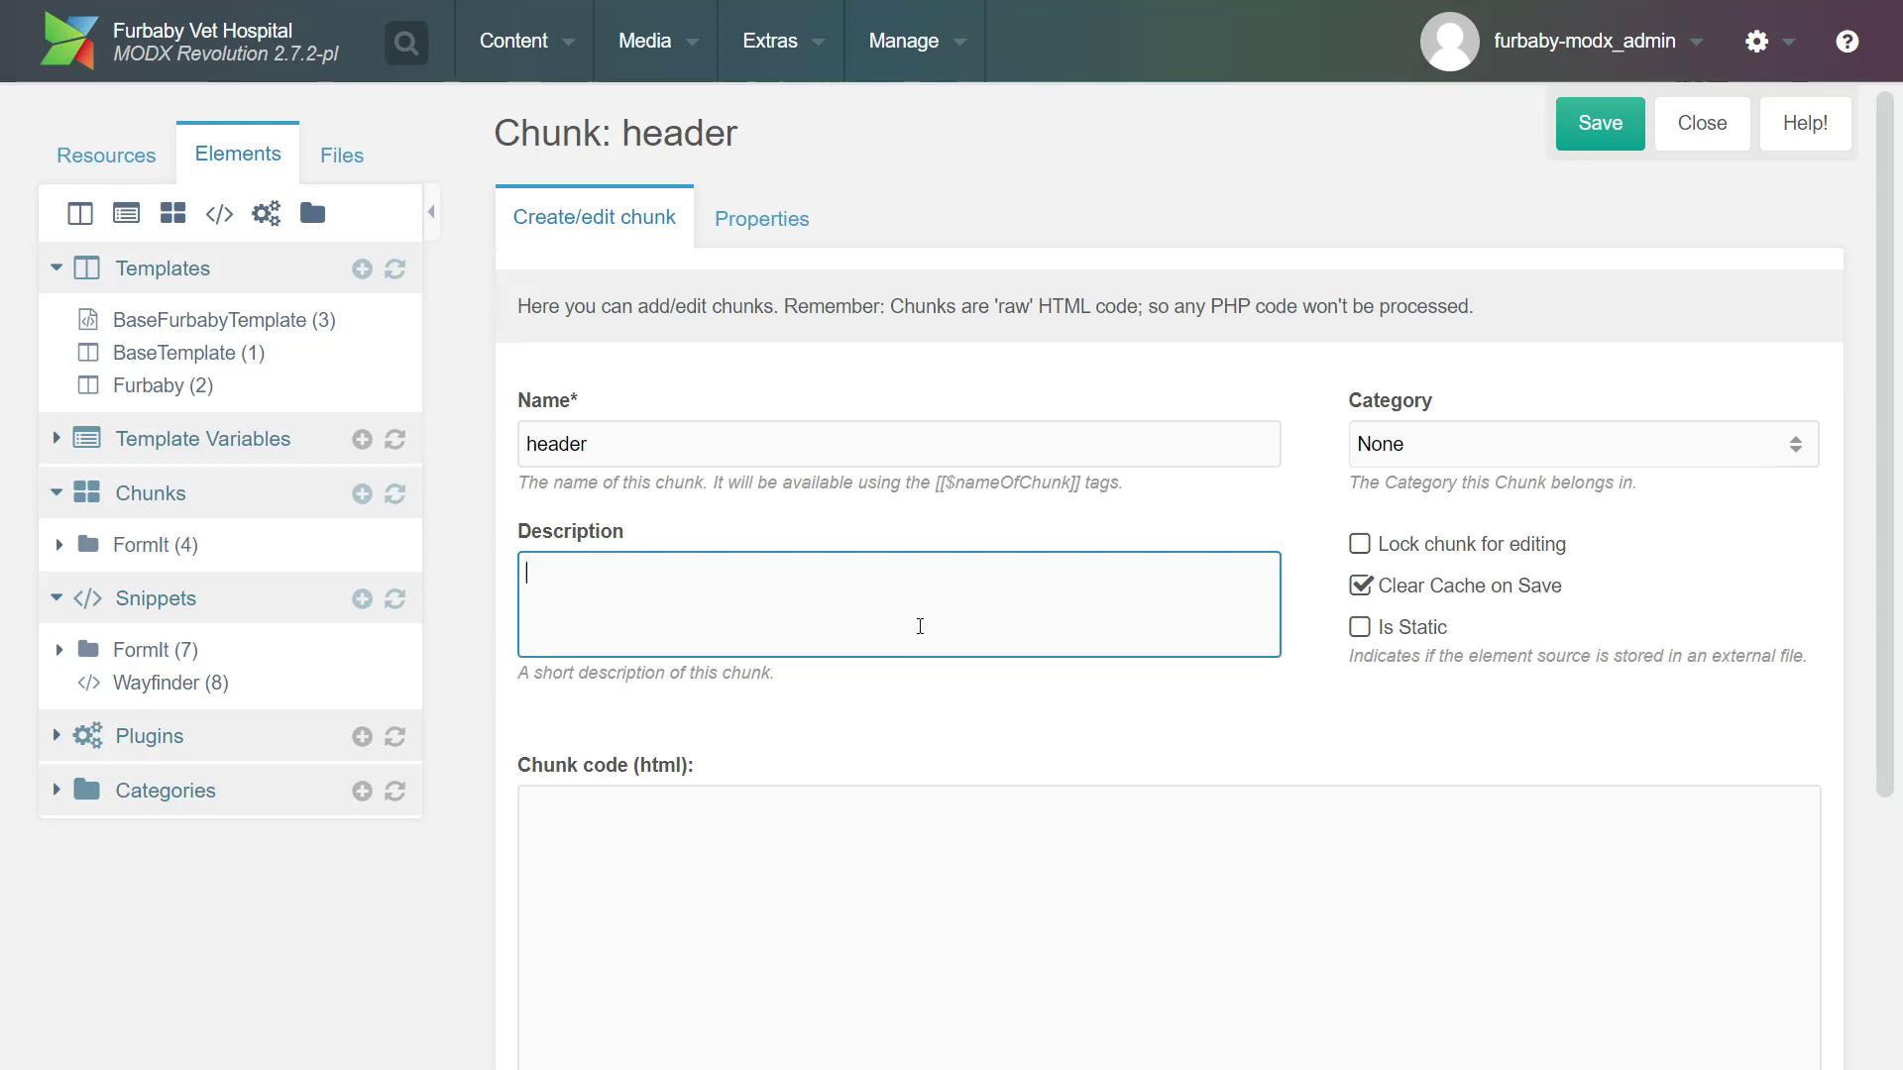
type("Header of the sit")
type("e.")
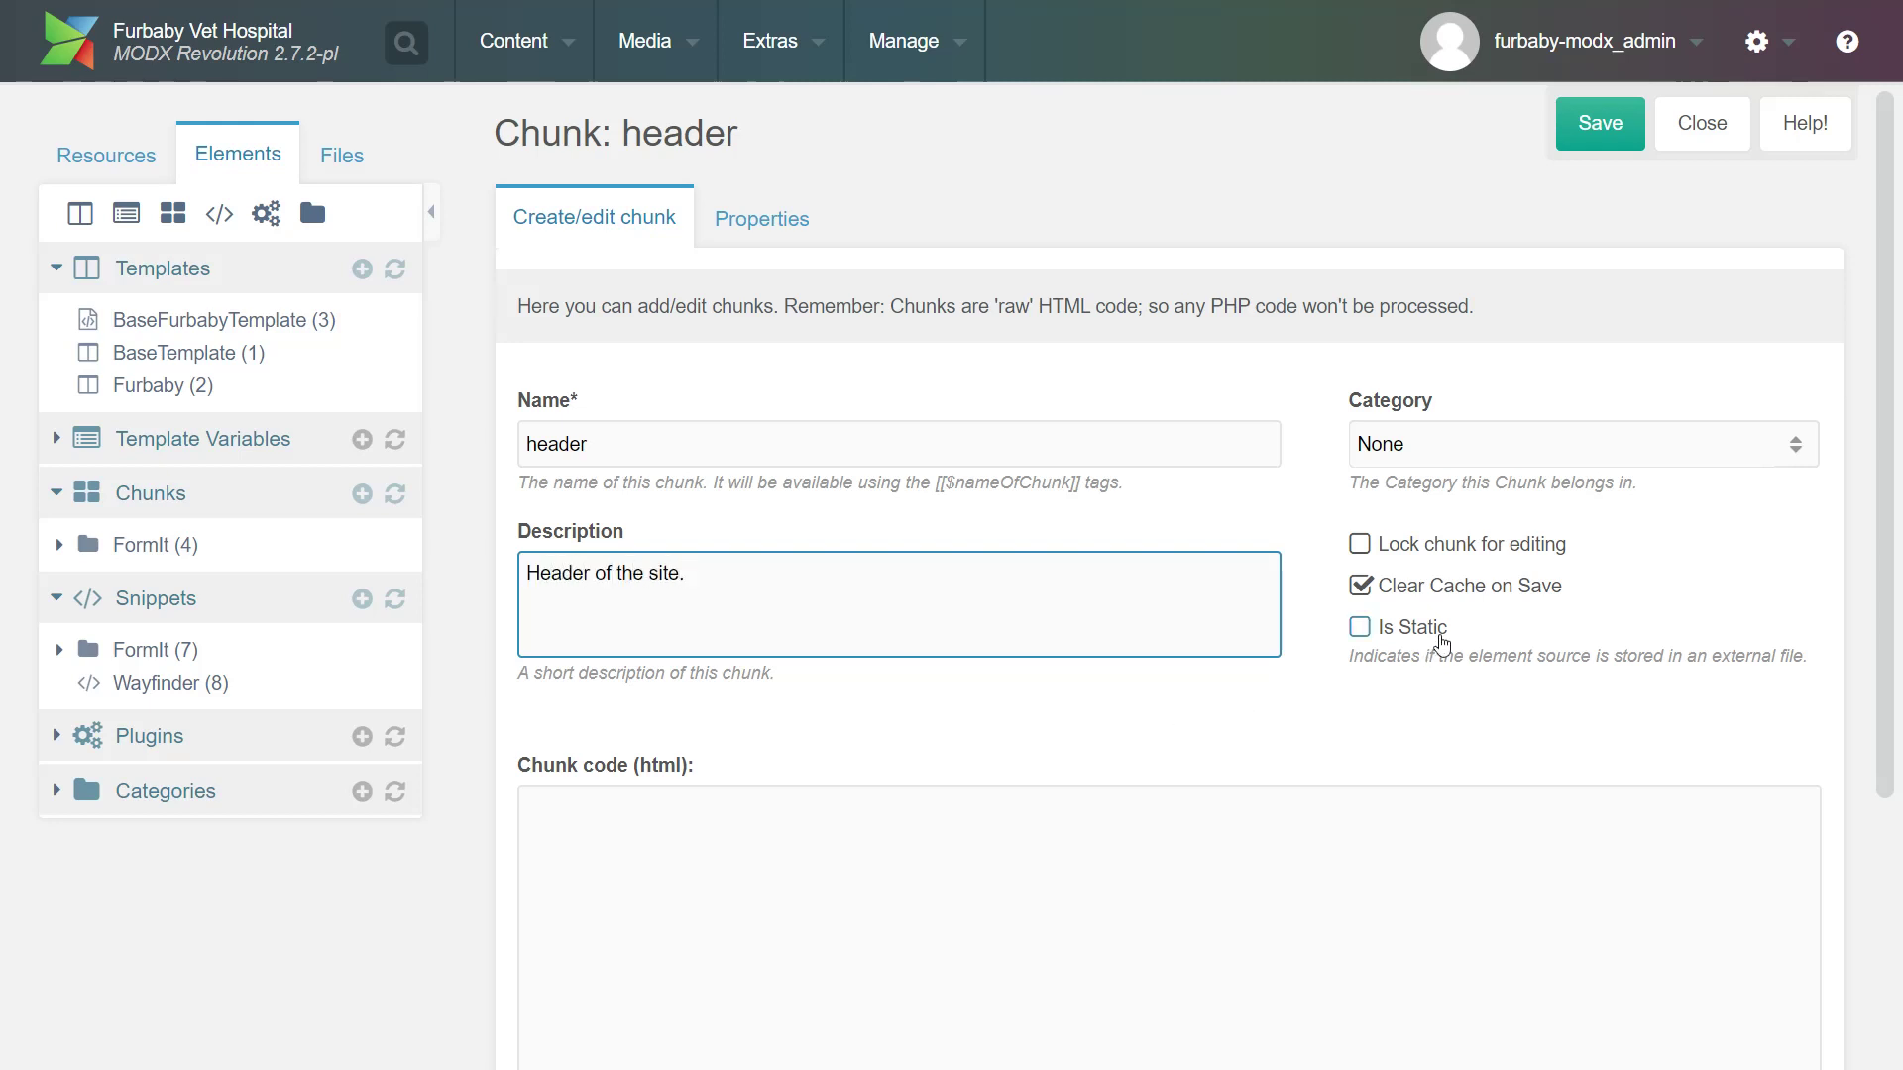
left_click(1360, 629)
scroll(1341, 611, "down", 1)
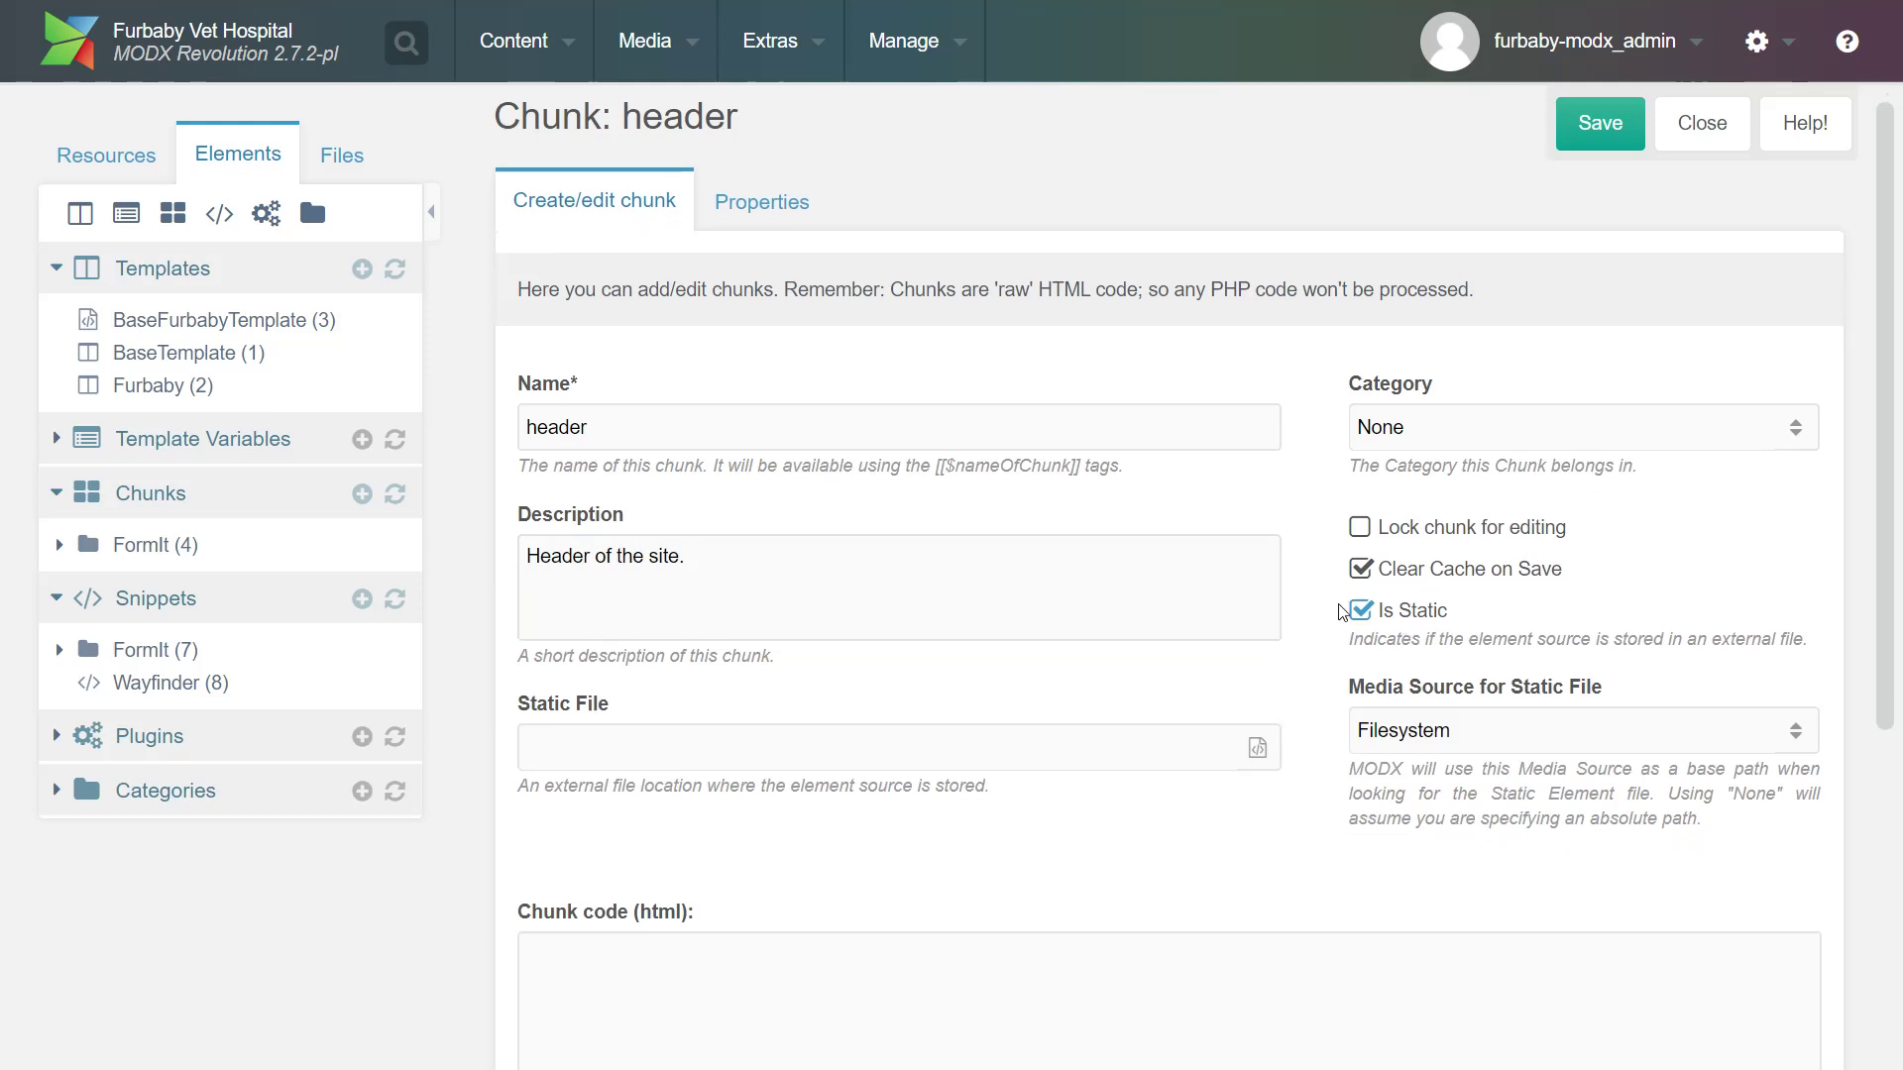
scroll(1342, 611, "down", 1)
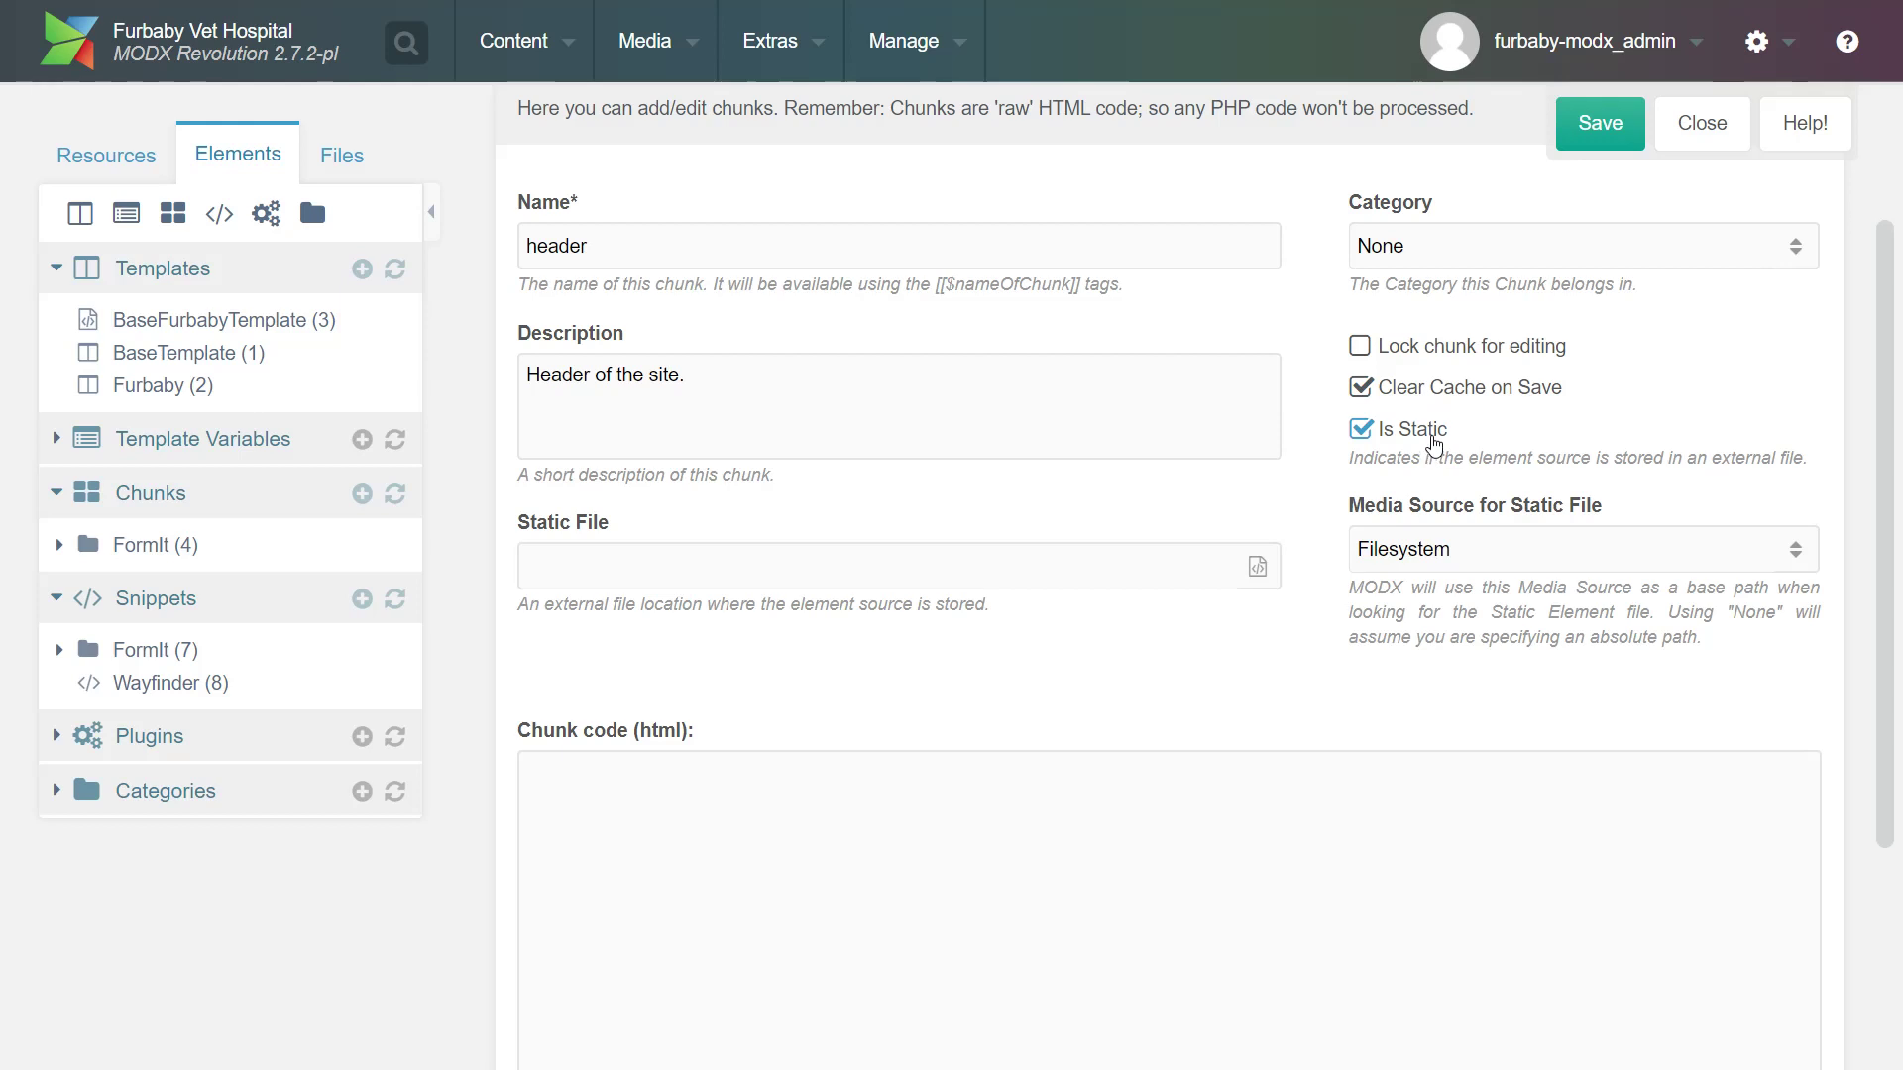
left_click(884, 855)
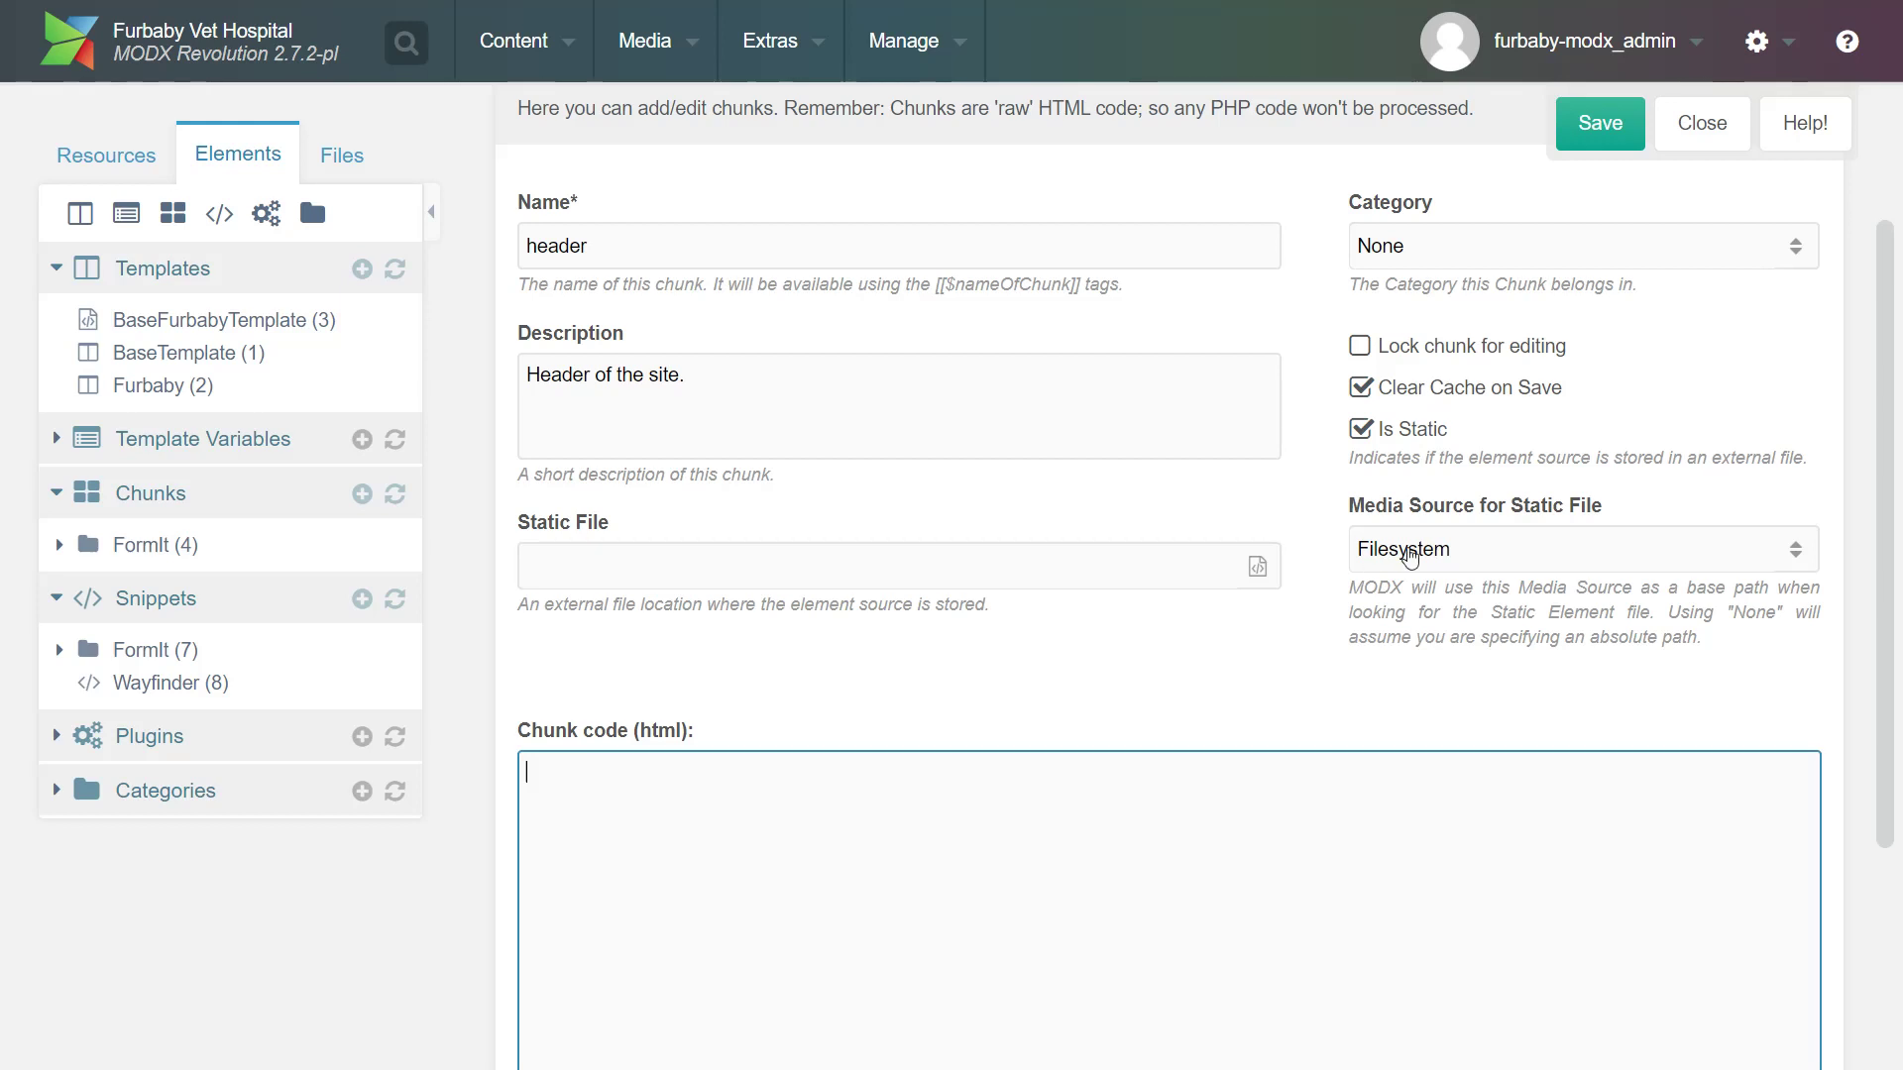
left_click(1361, 429)
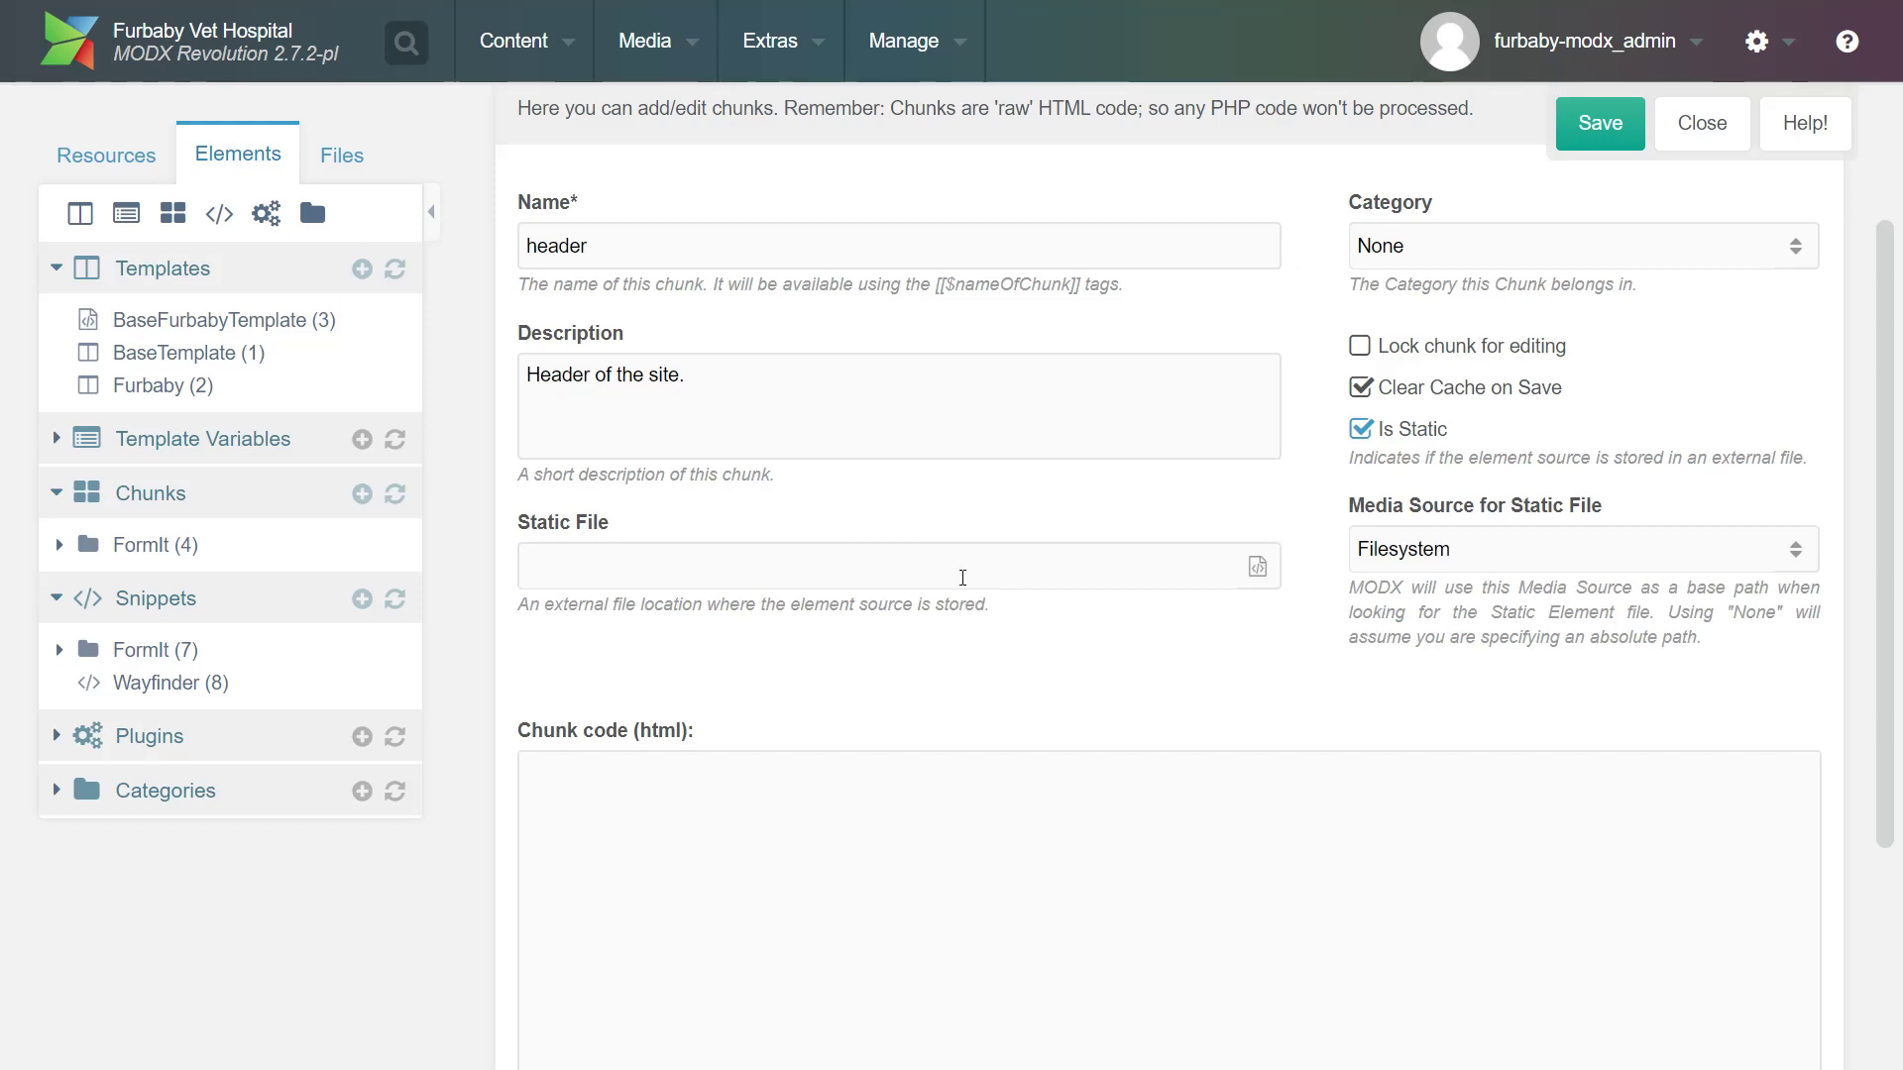
Set the header chunk's static file to assets/template/chunks/template_includes/header.html and save
left_click(1127, 574)
left_click(1258, 567)
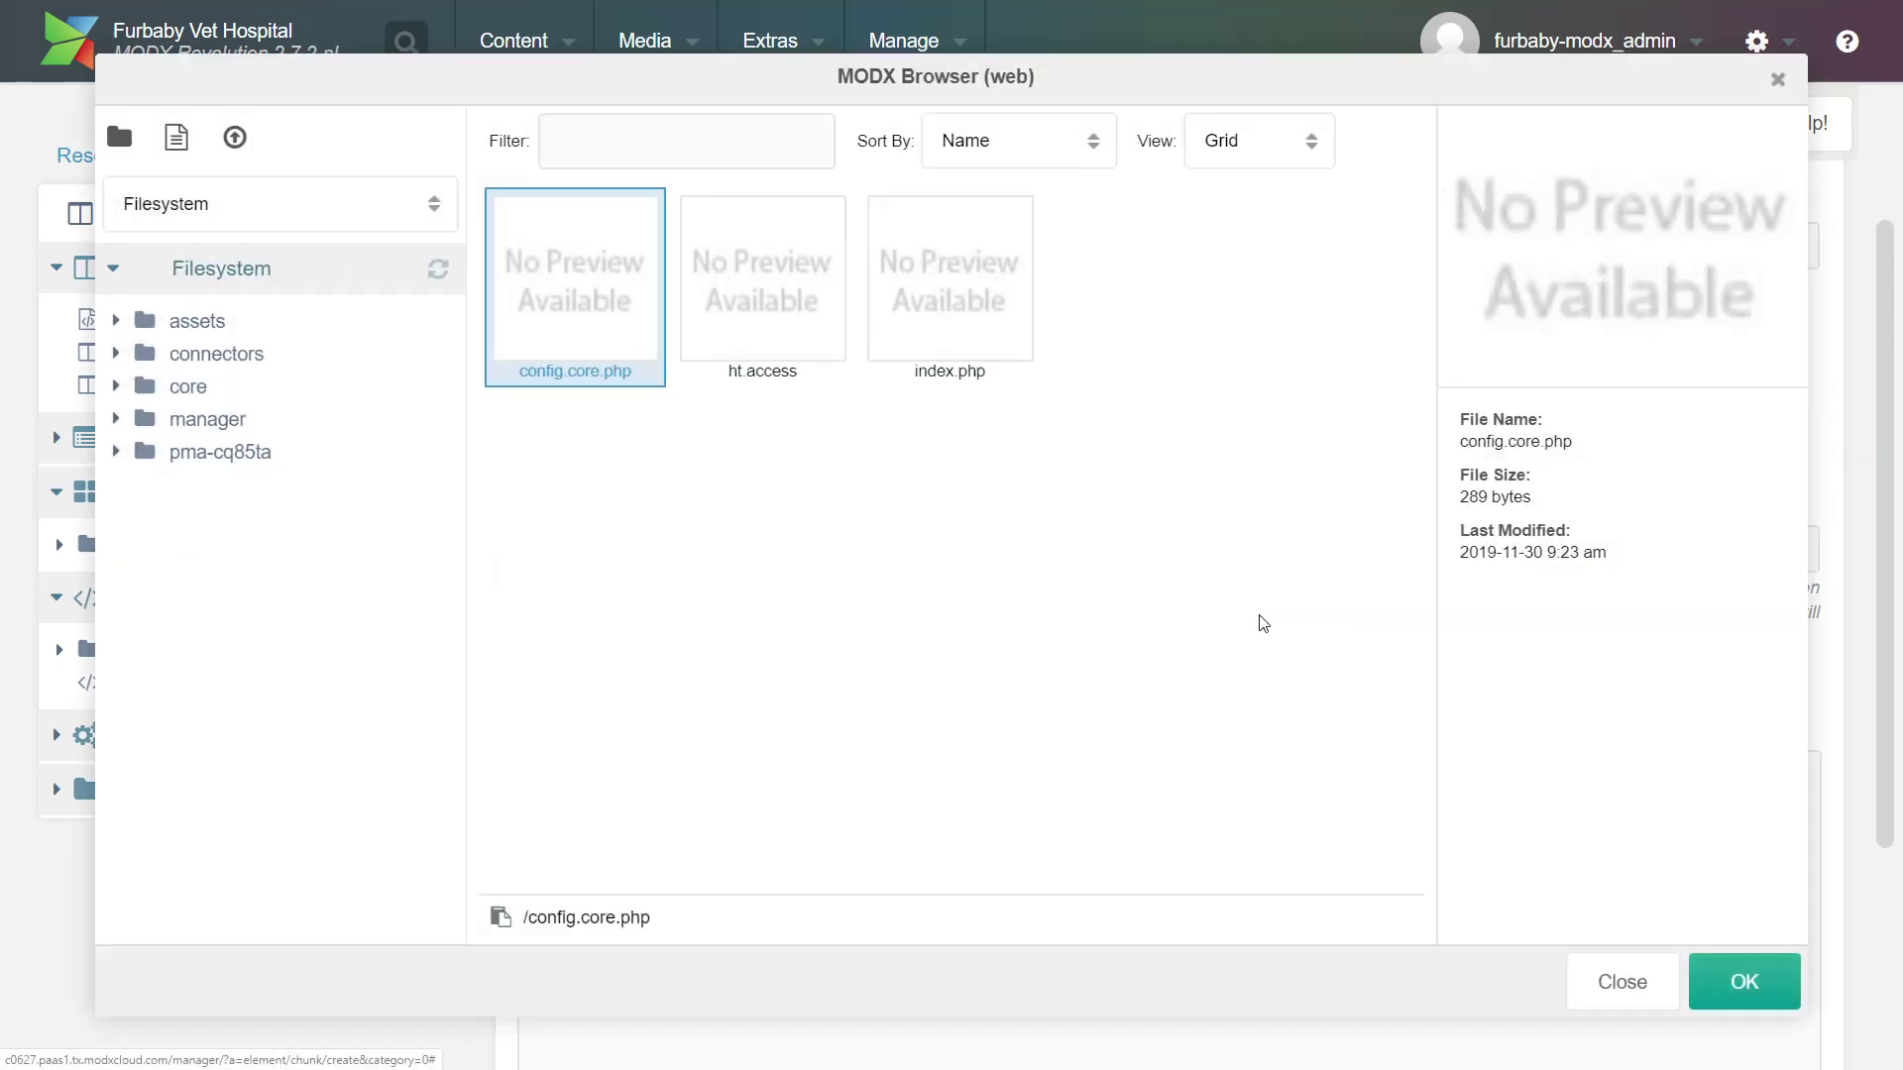
left_click(196, 320)
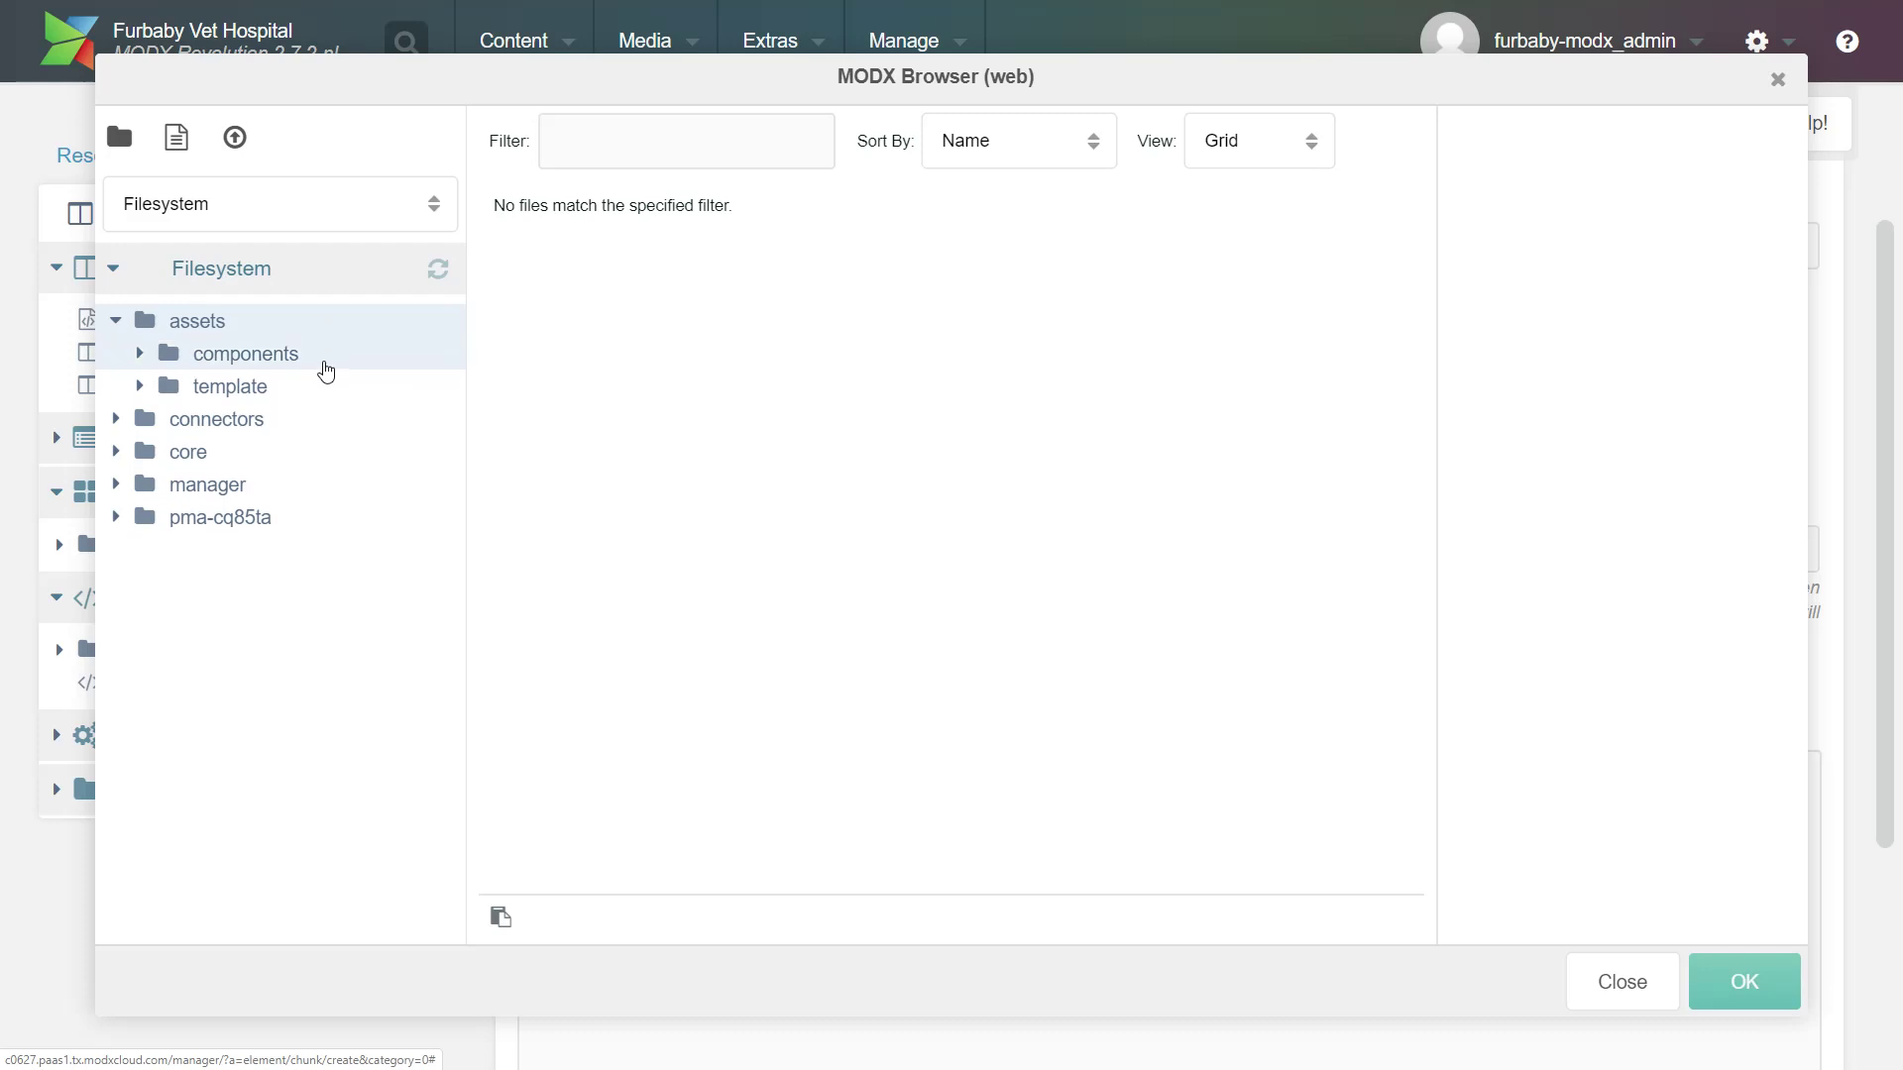
left_click(230, 384)
left_click(339, 419)
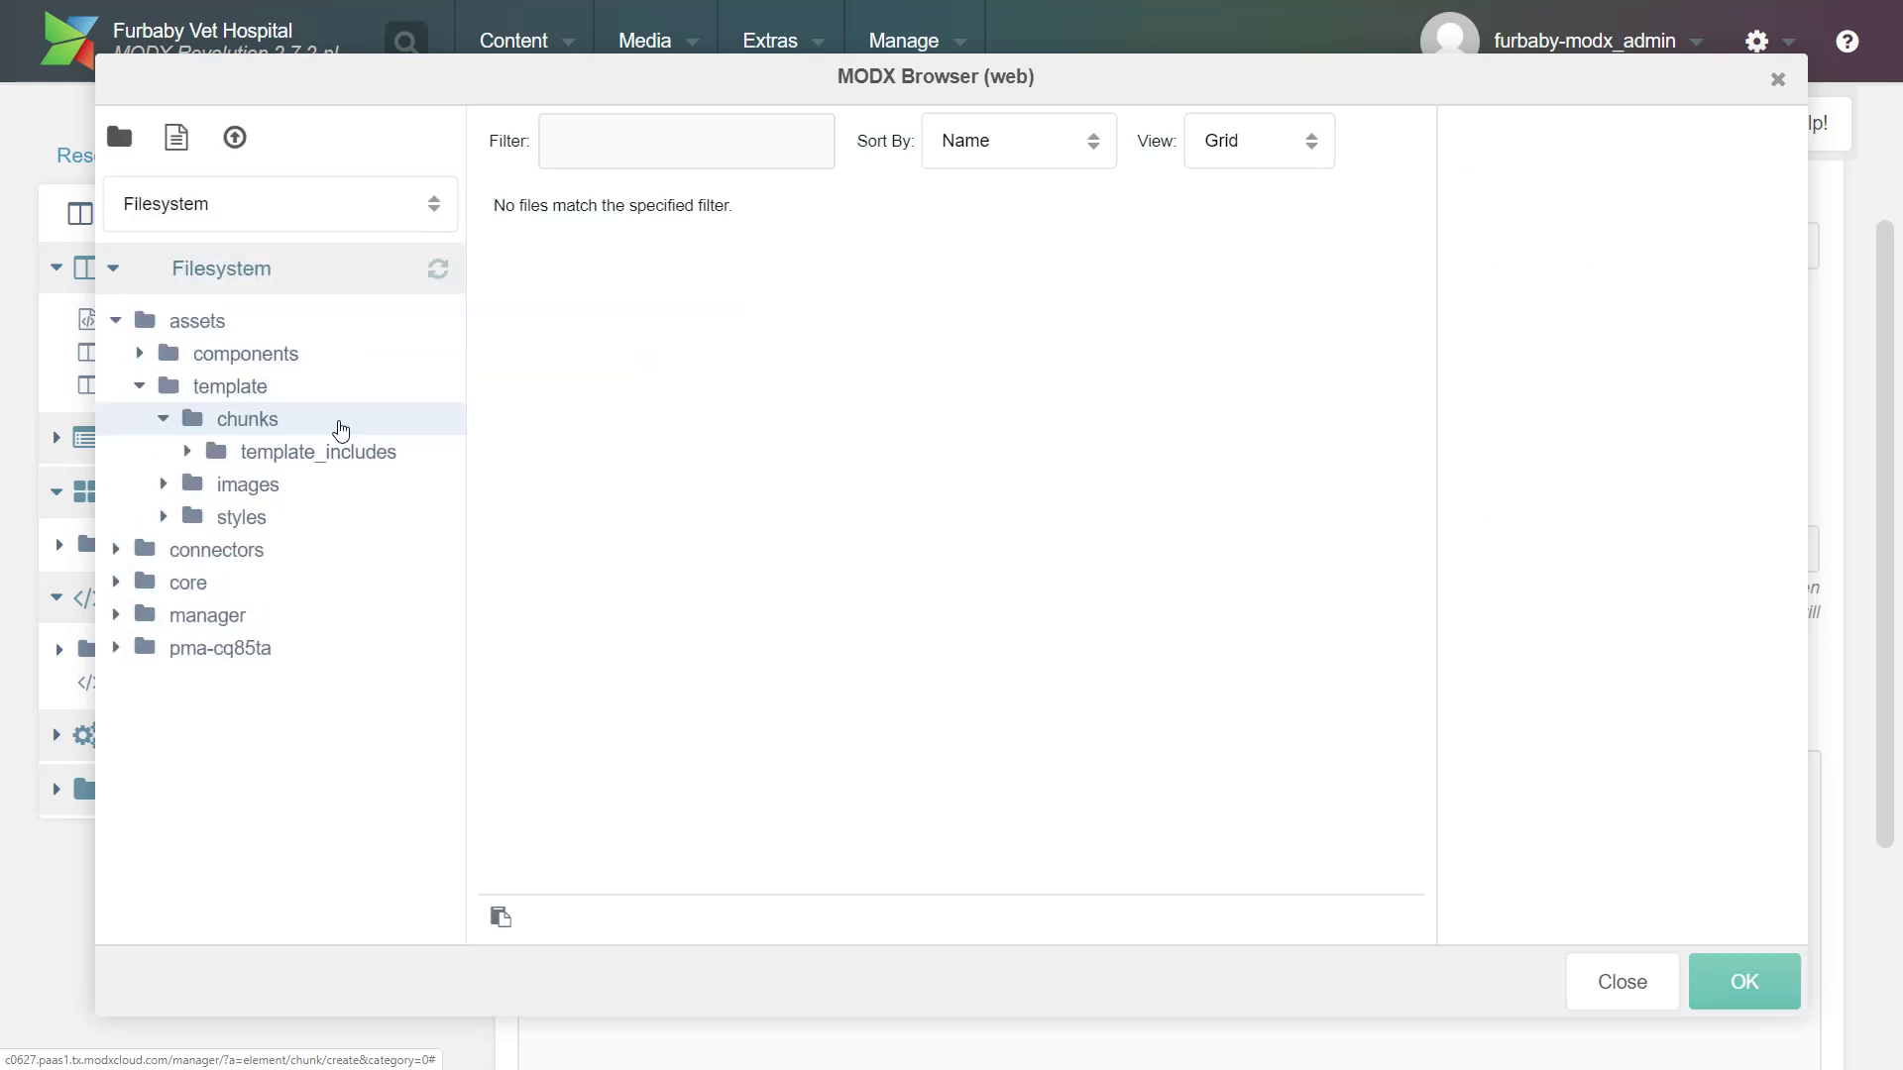
left_click(318, 451)
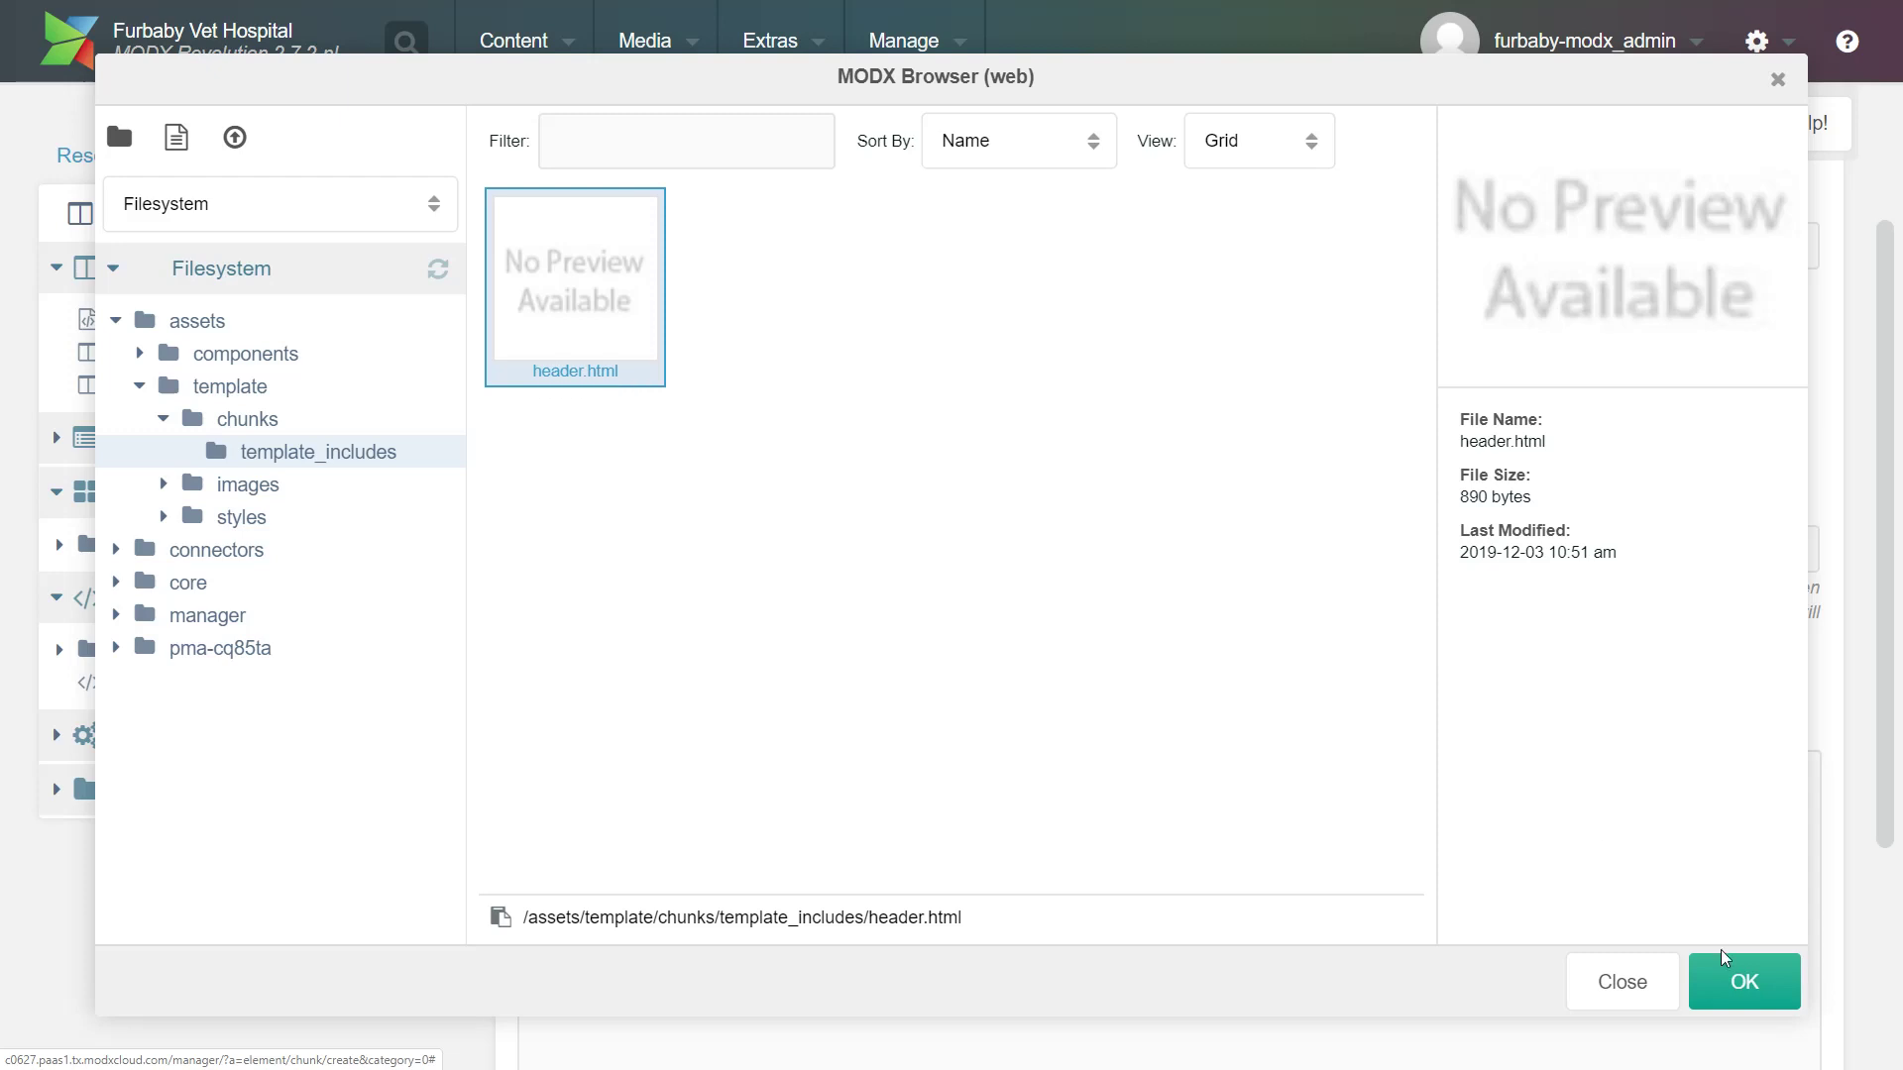
left_click(1744, 982)
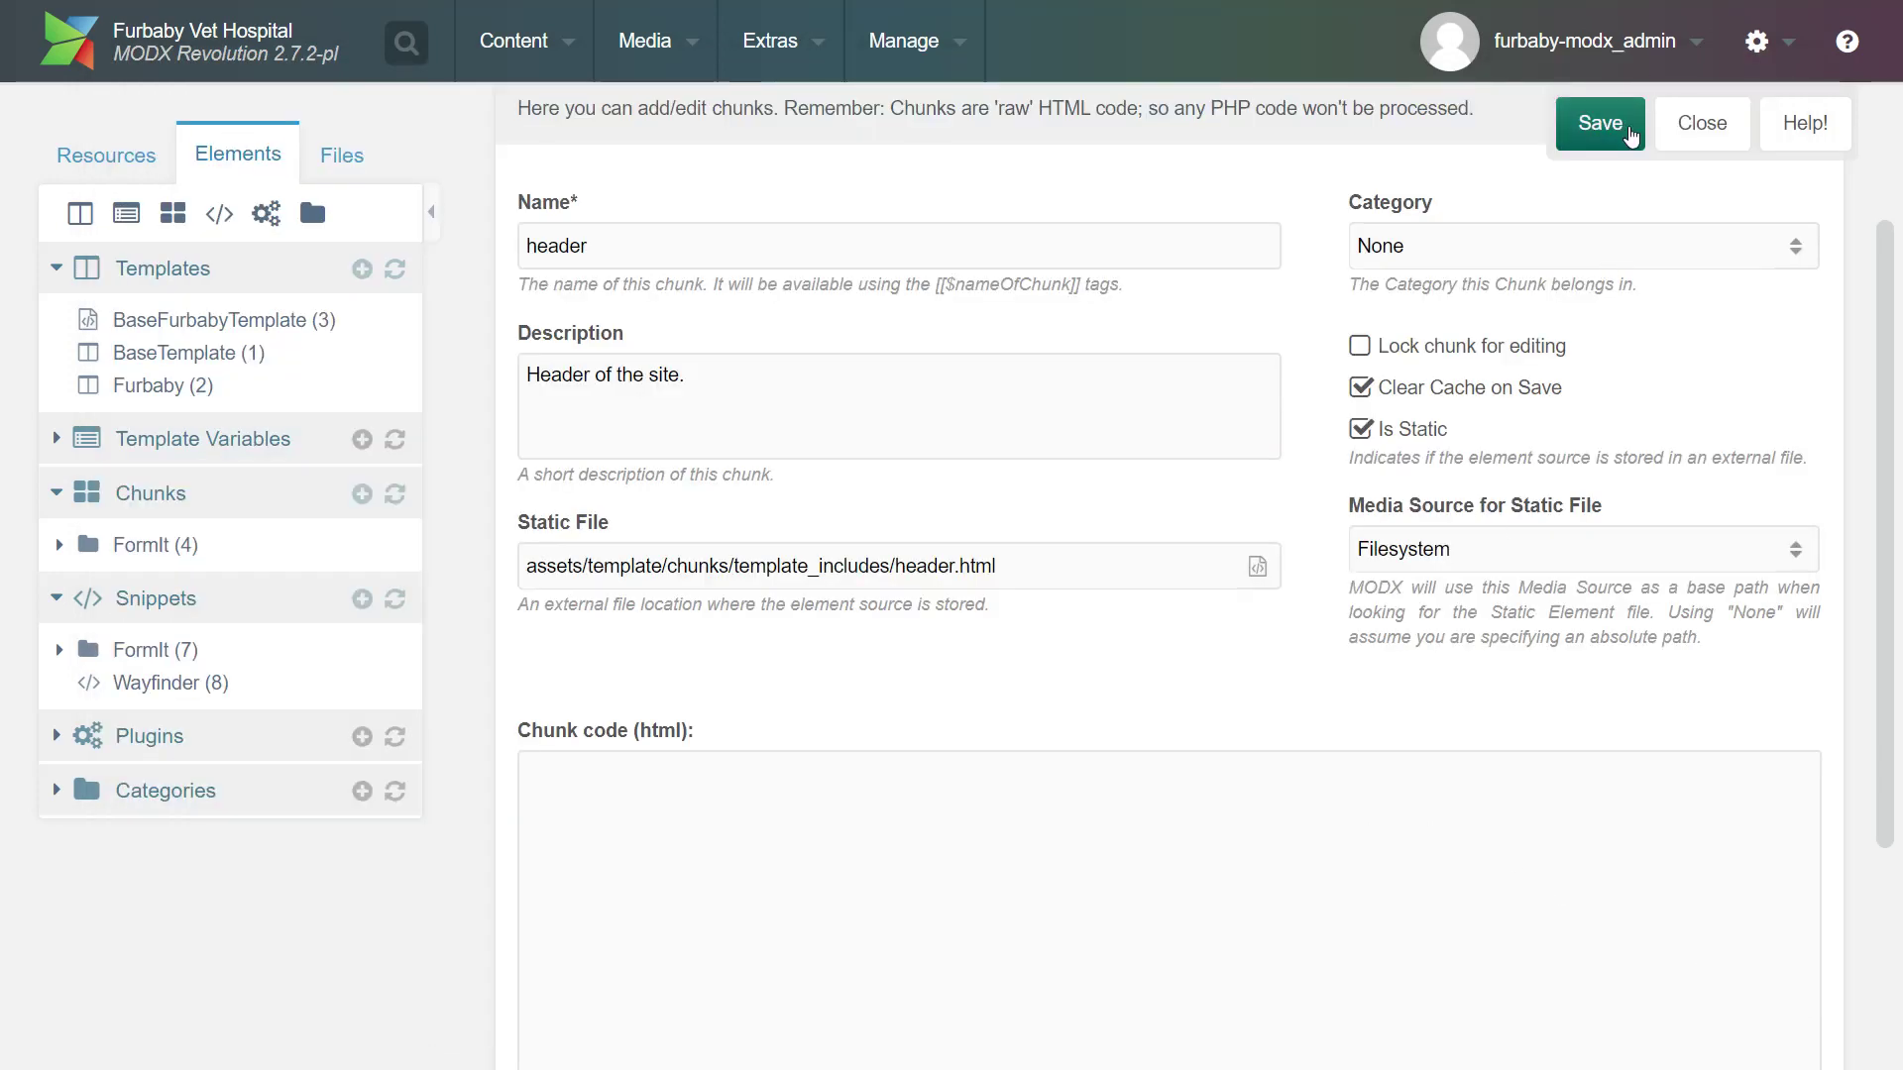
left_click(1603, 124)
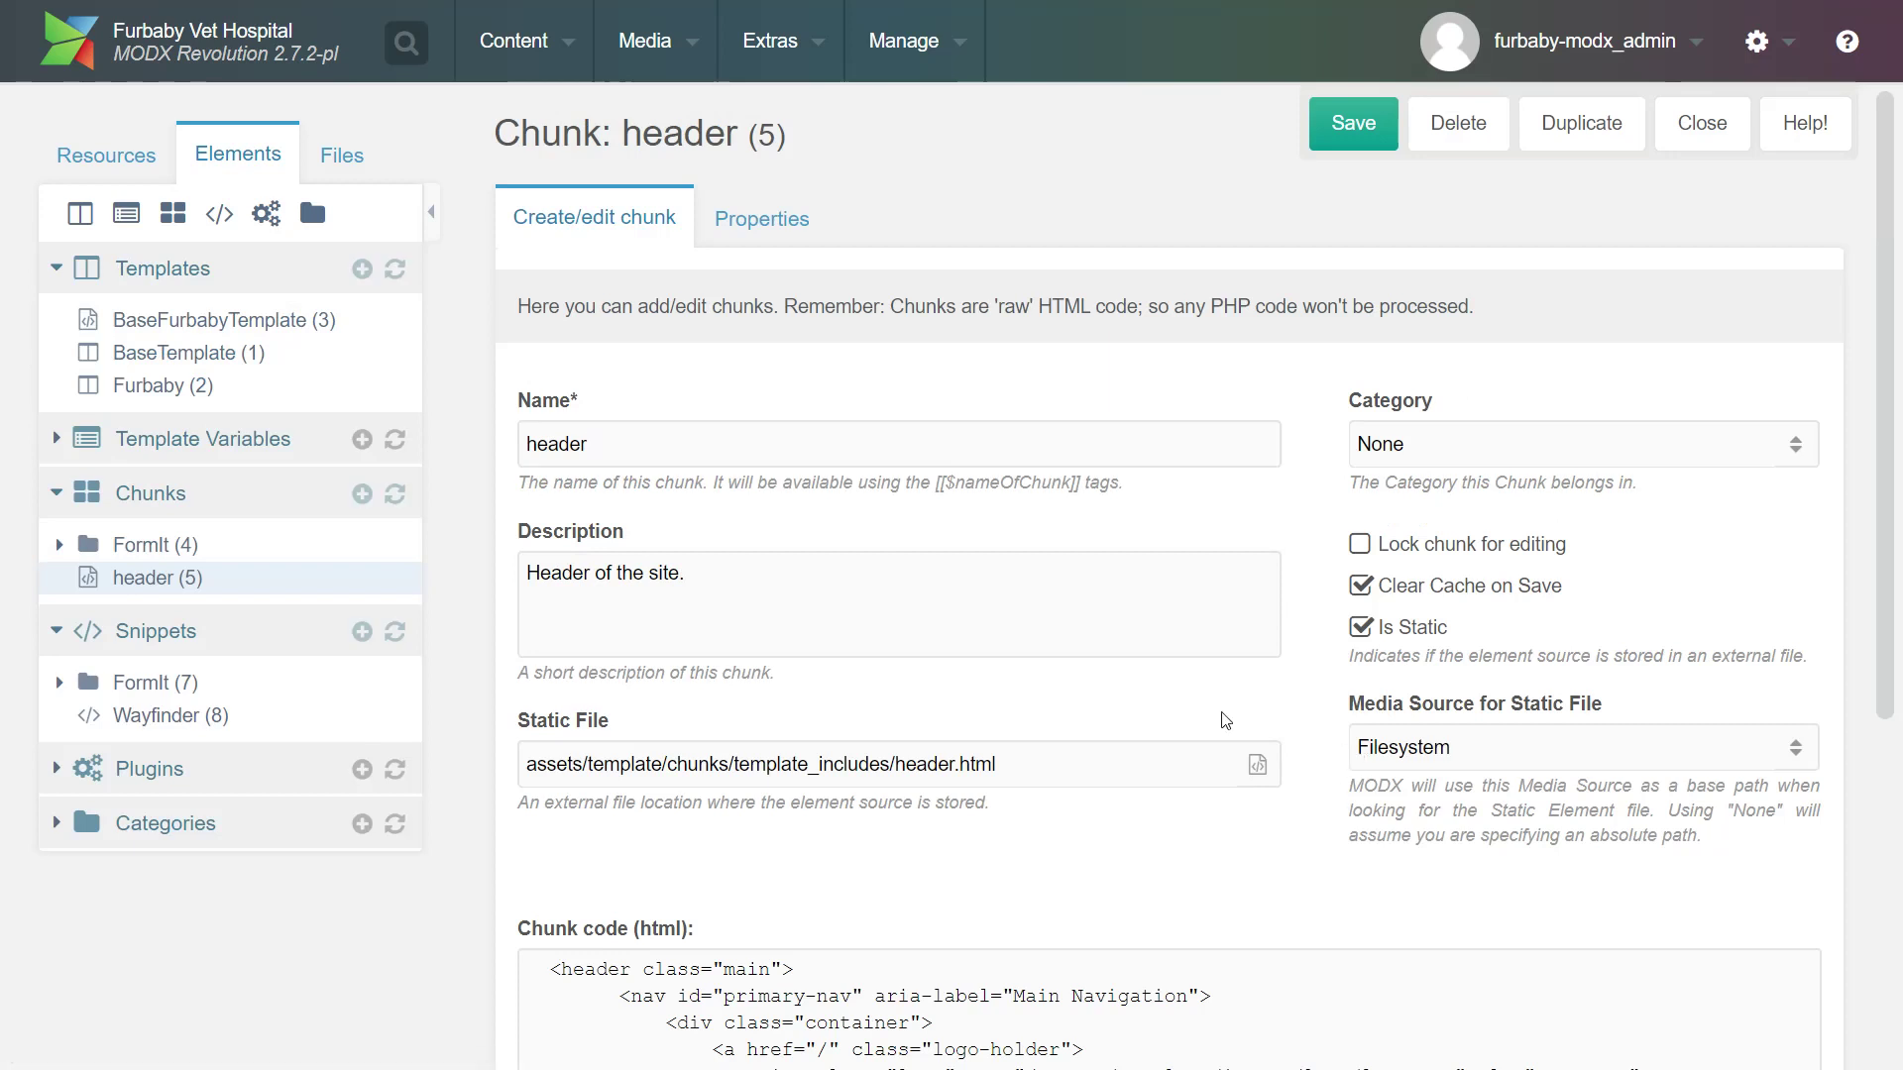
scroll(1186, 743, "down", 5)
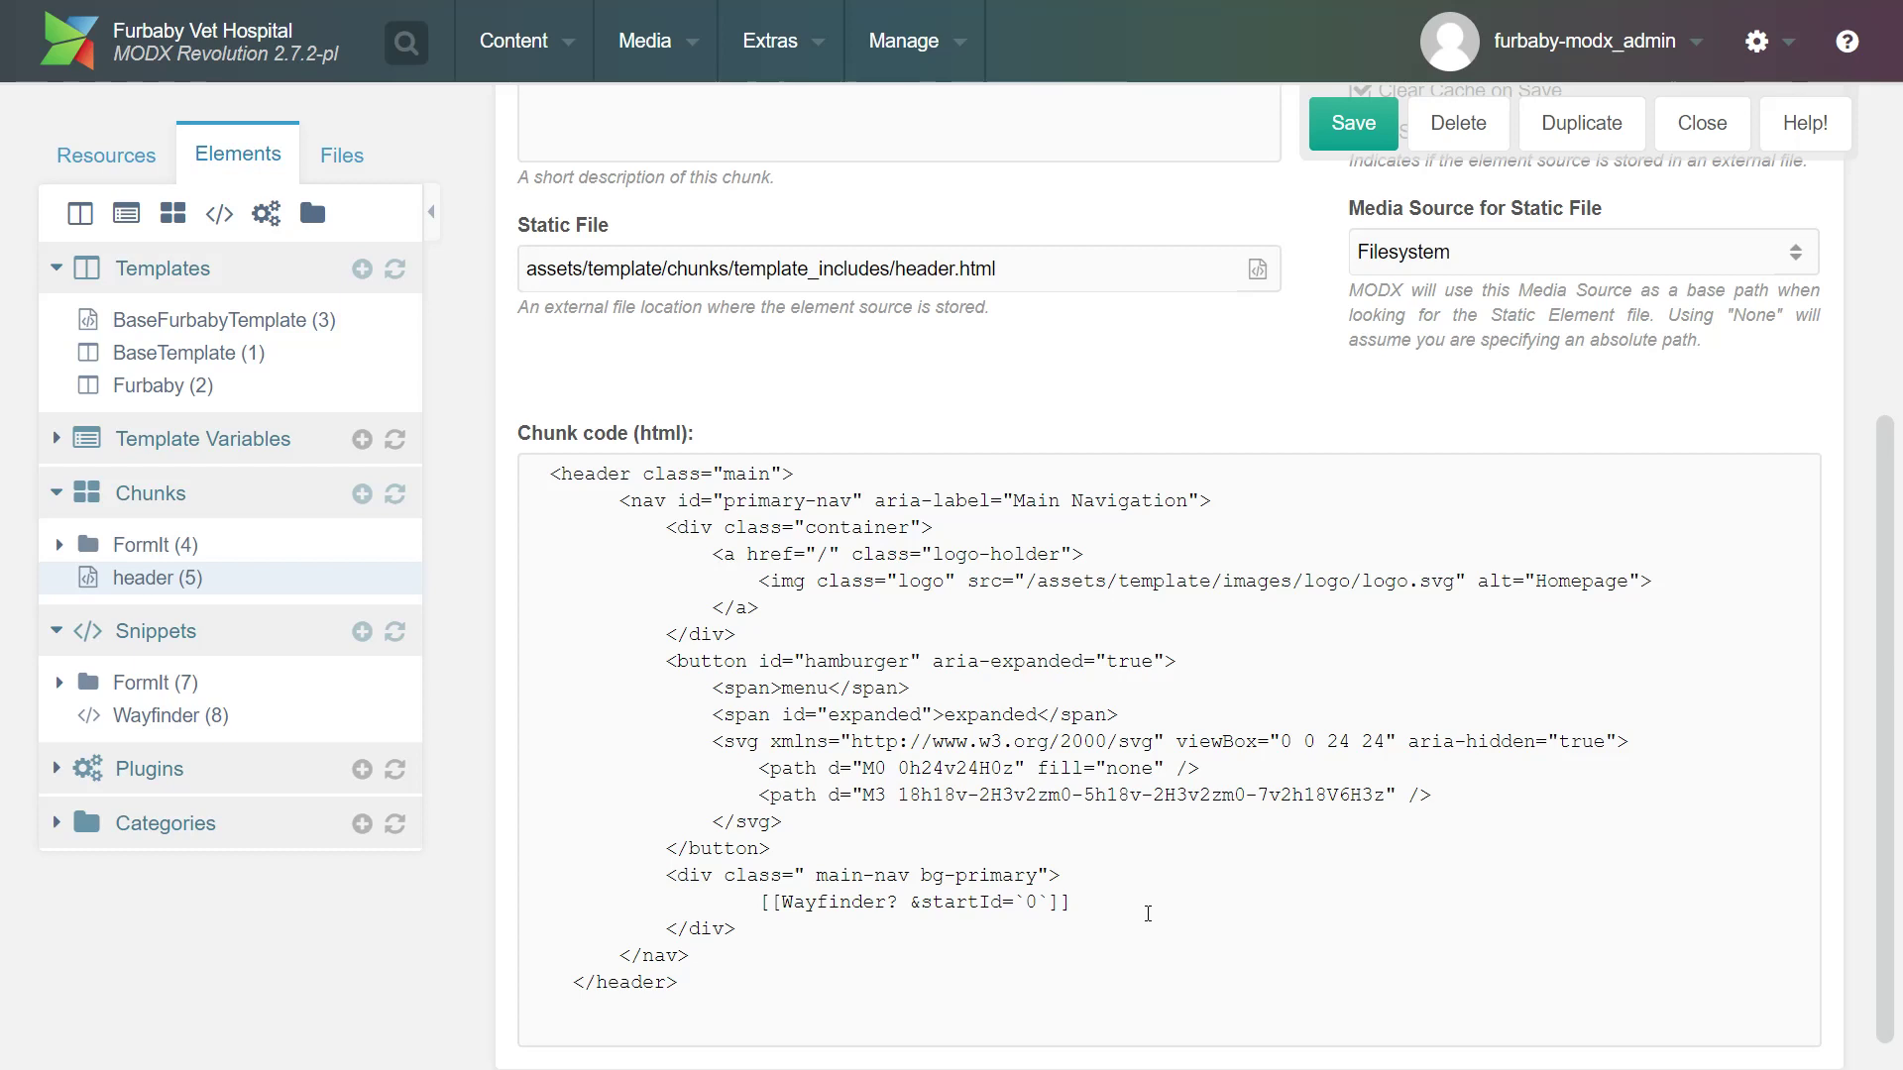
left_click(1199, 835)
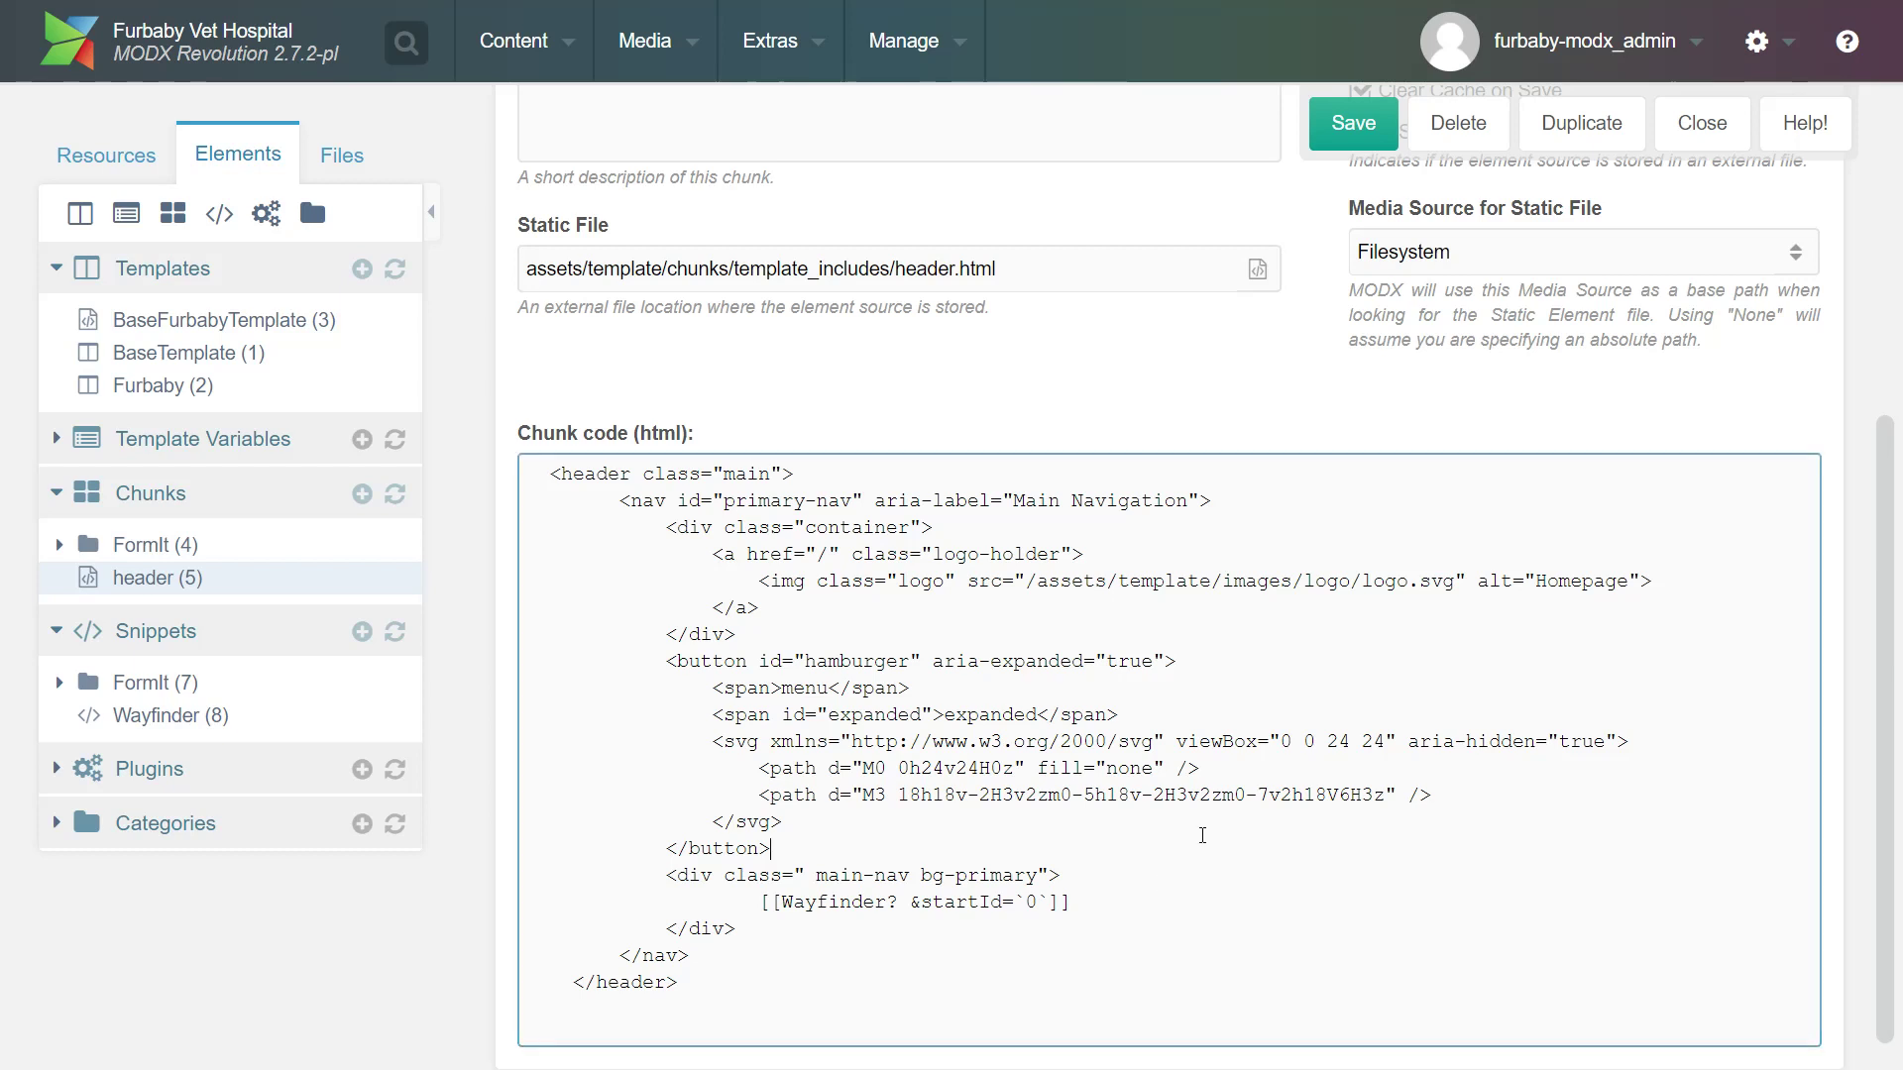
scroll(1203, 835, "up", 3)
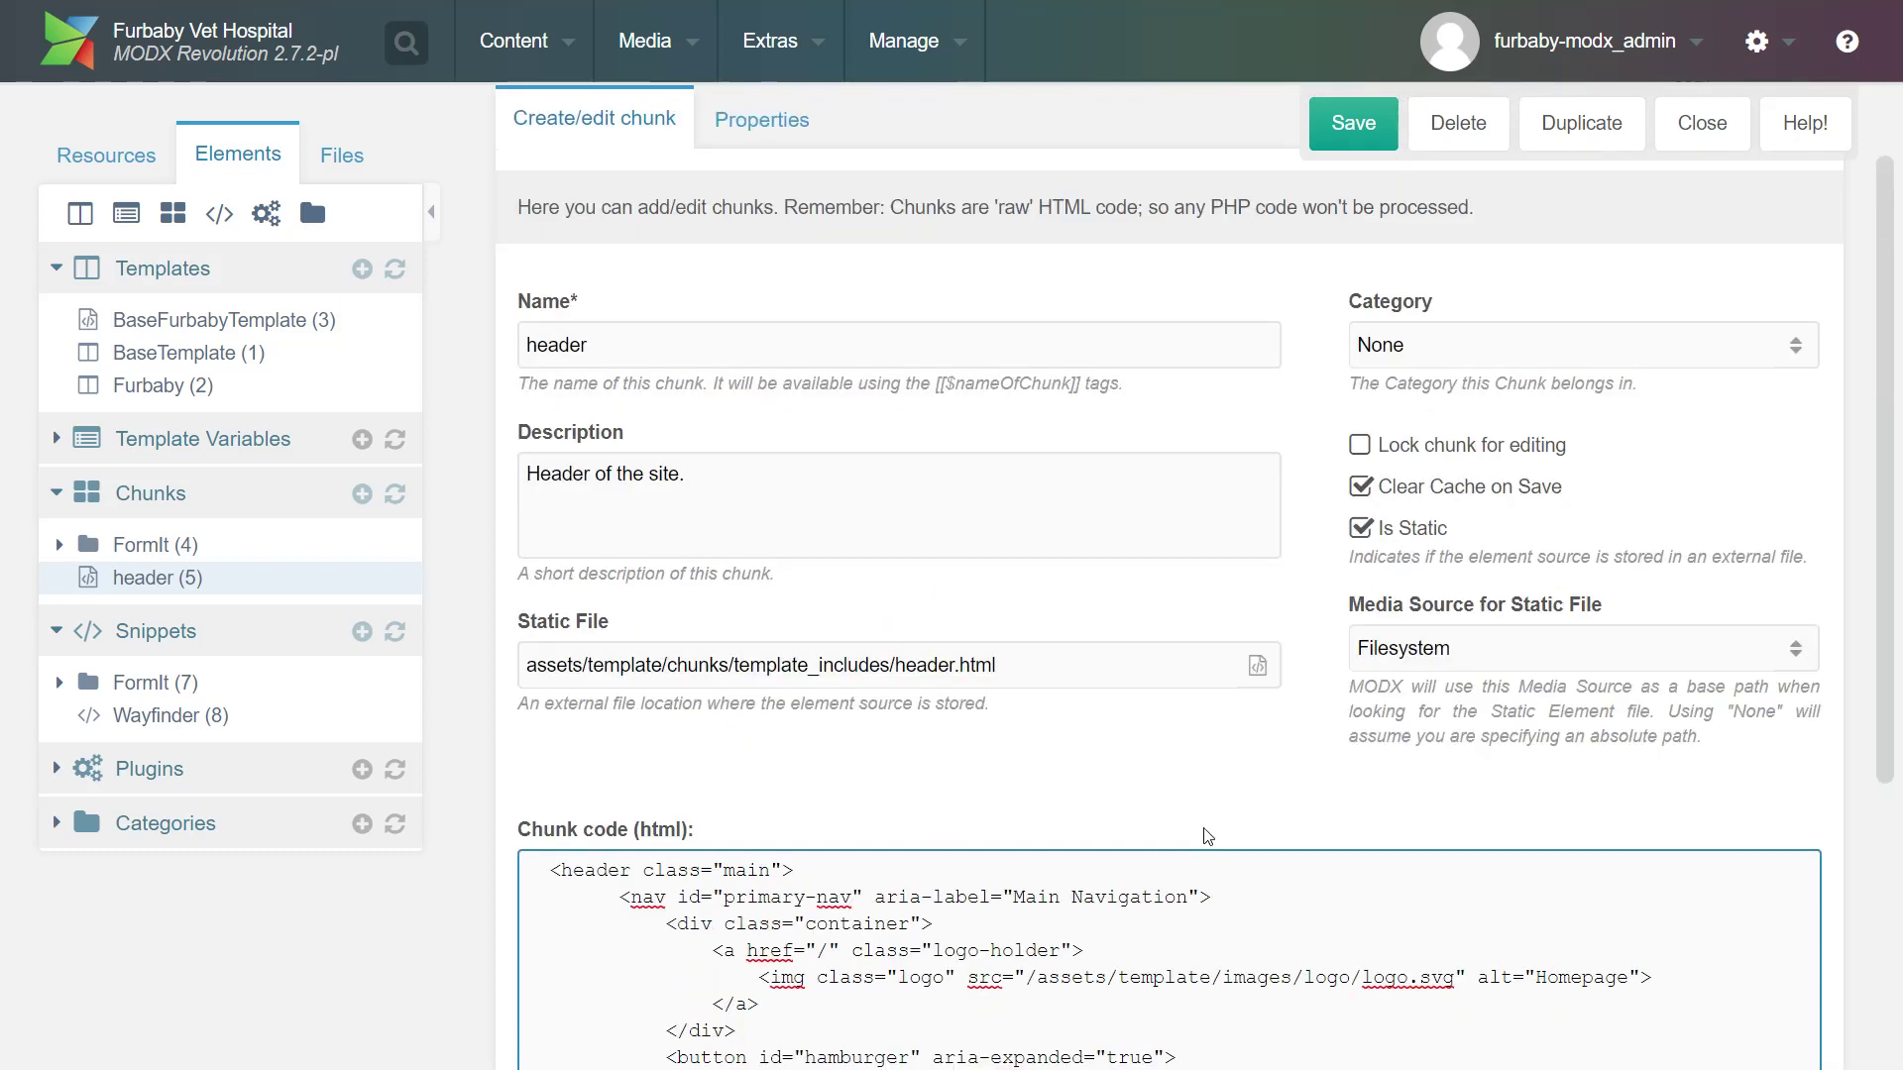
scroll(1147, 671, "up", 3)
Re-save the header chunk, clear the cache from Manage, and close the report
left_click(1353, 122)
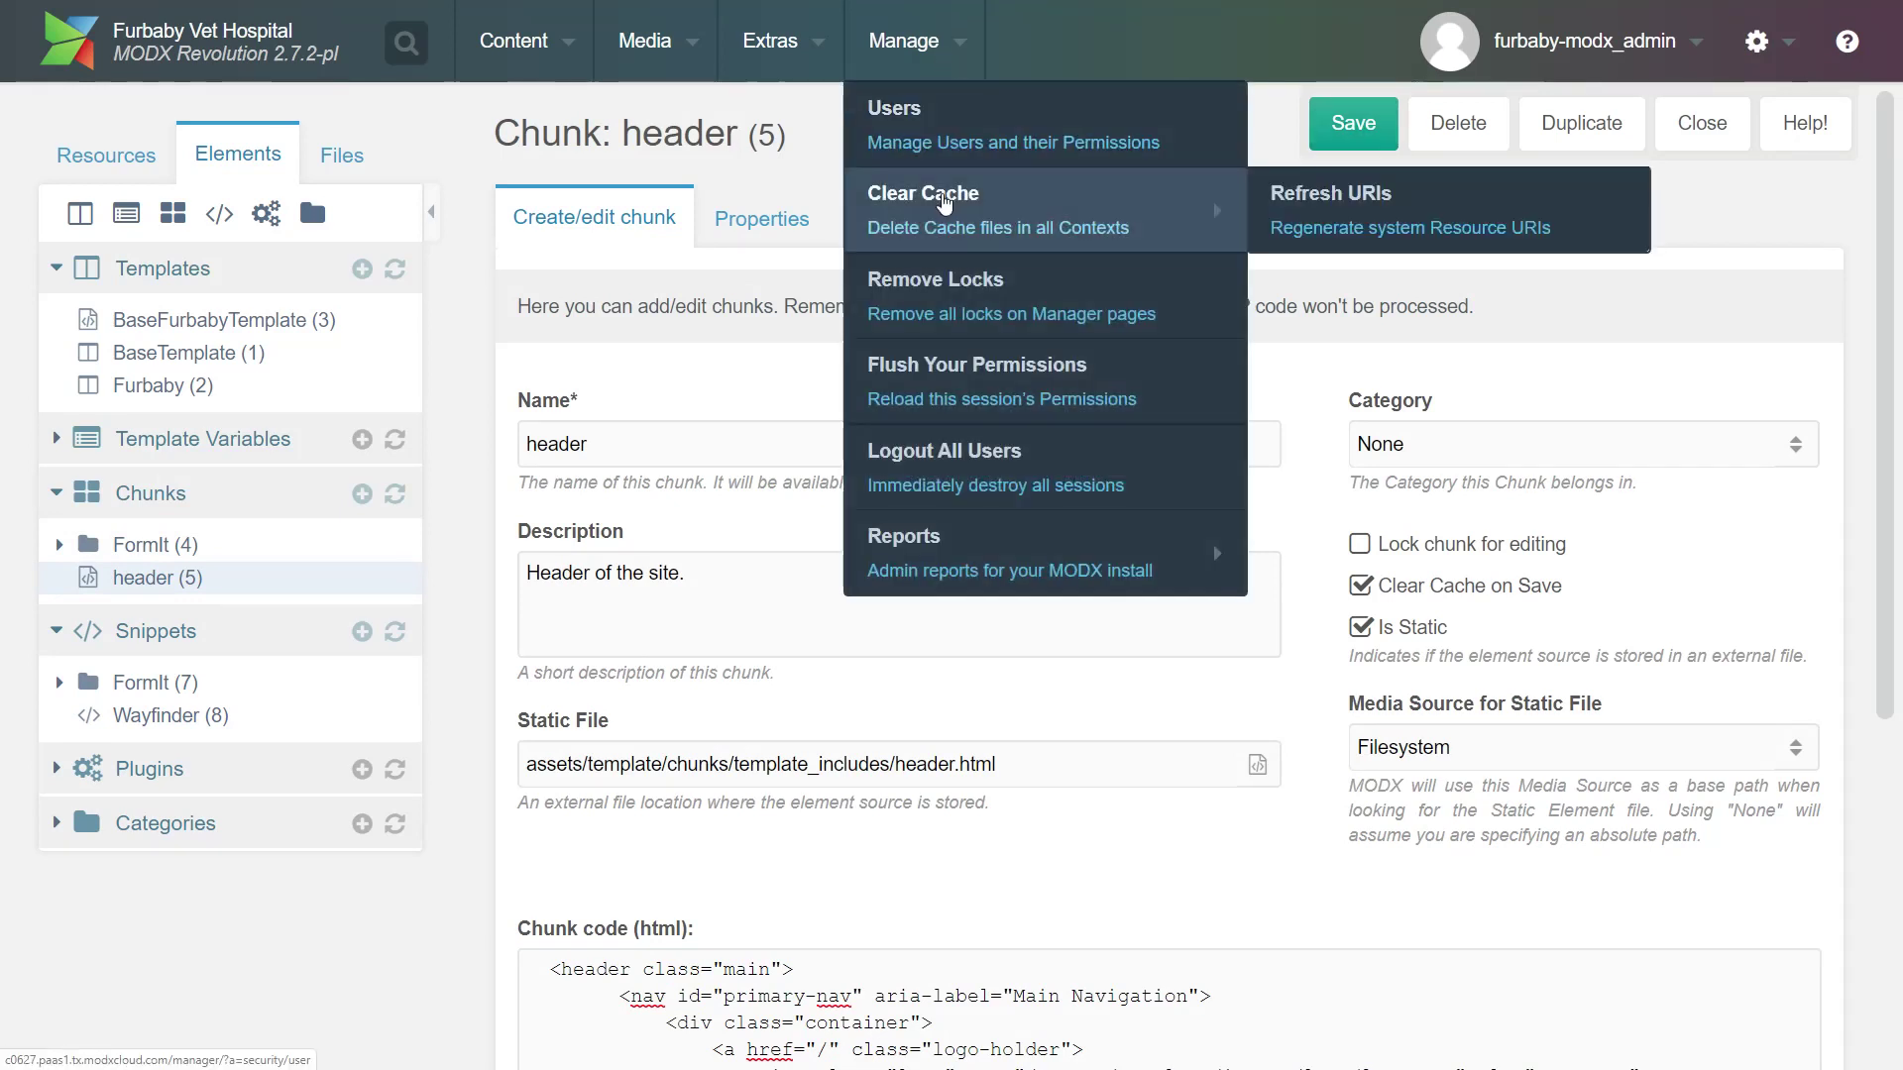
left_click(879, 192)
left_click(1329, 793)
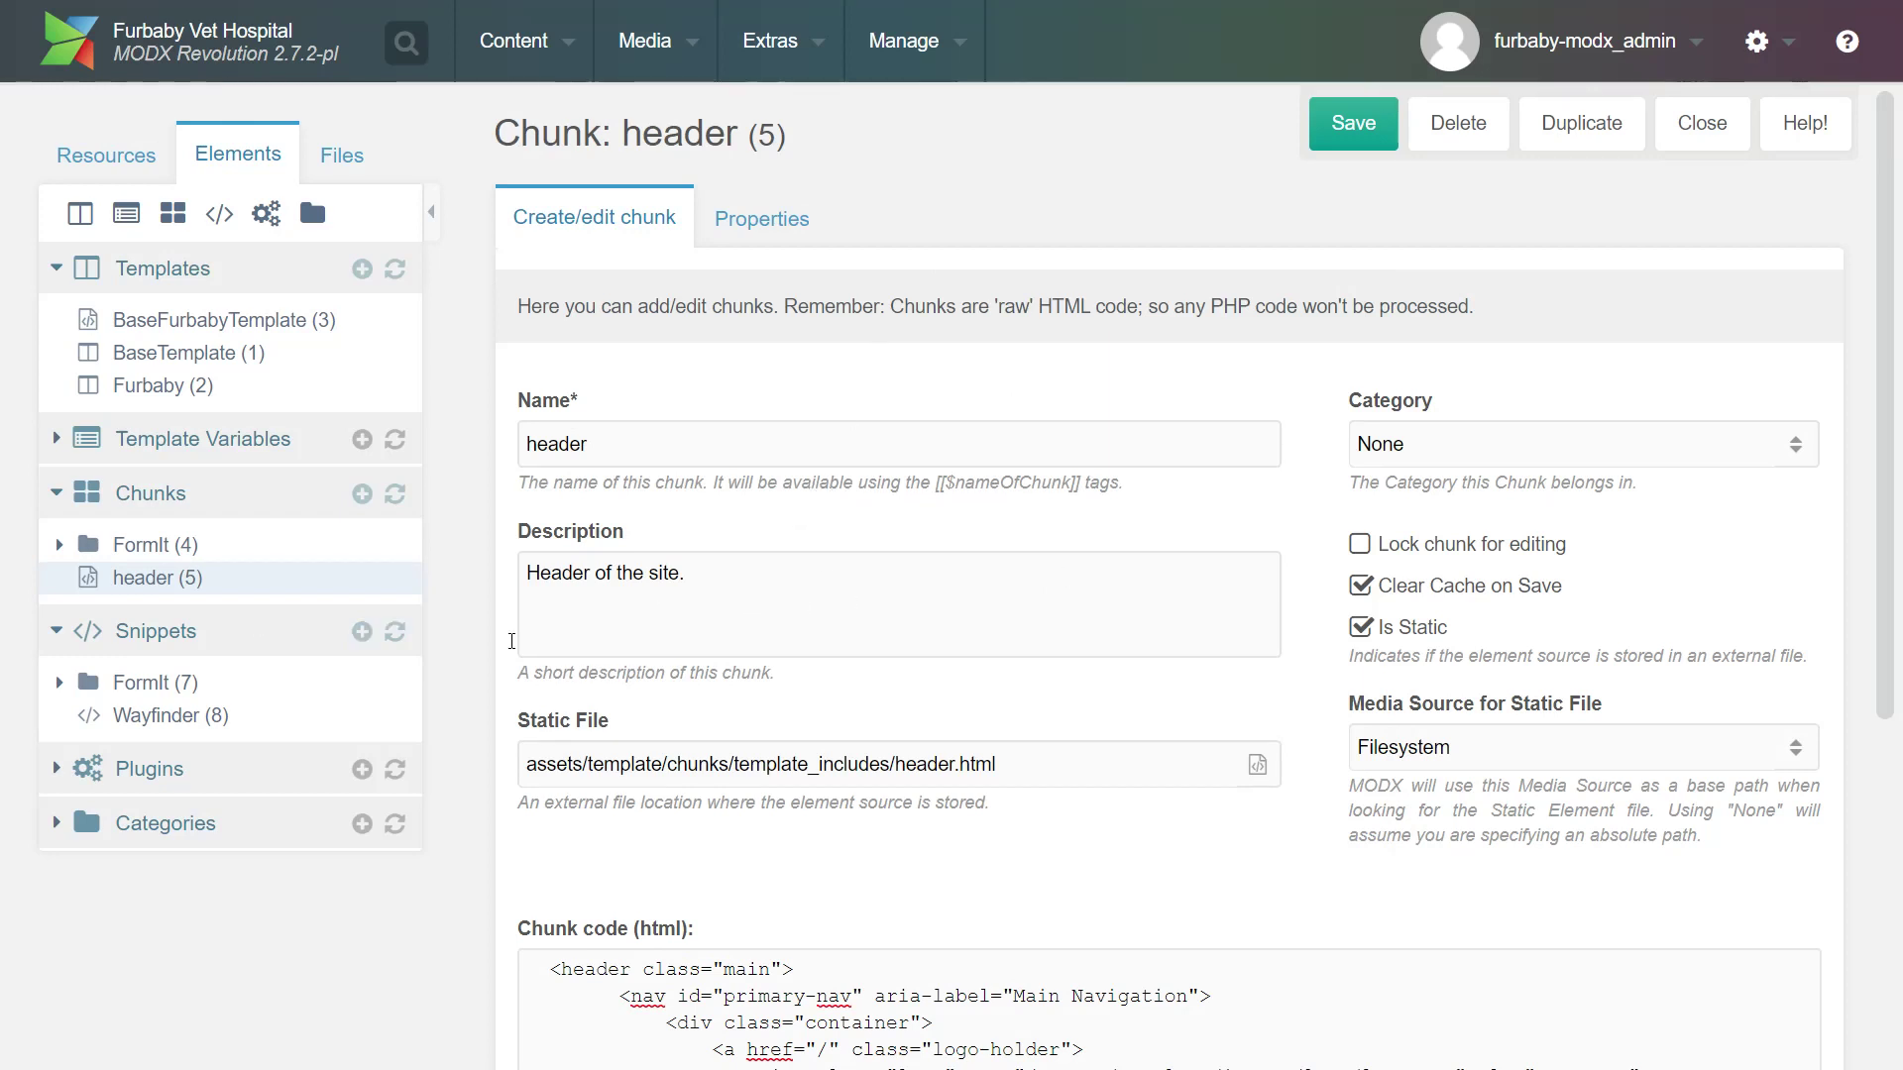
Assign the header chunk to the template_includes category and save it
left_click(1711, 445)
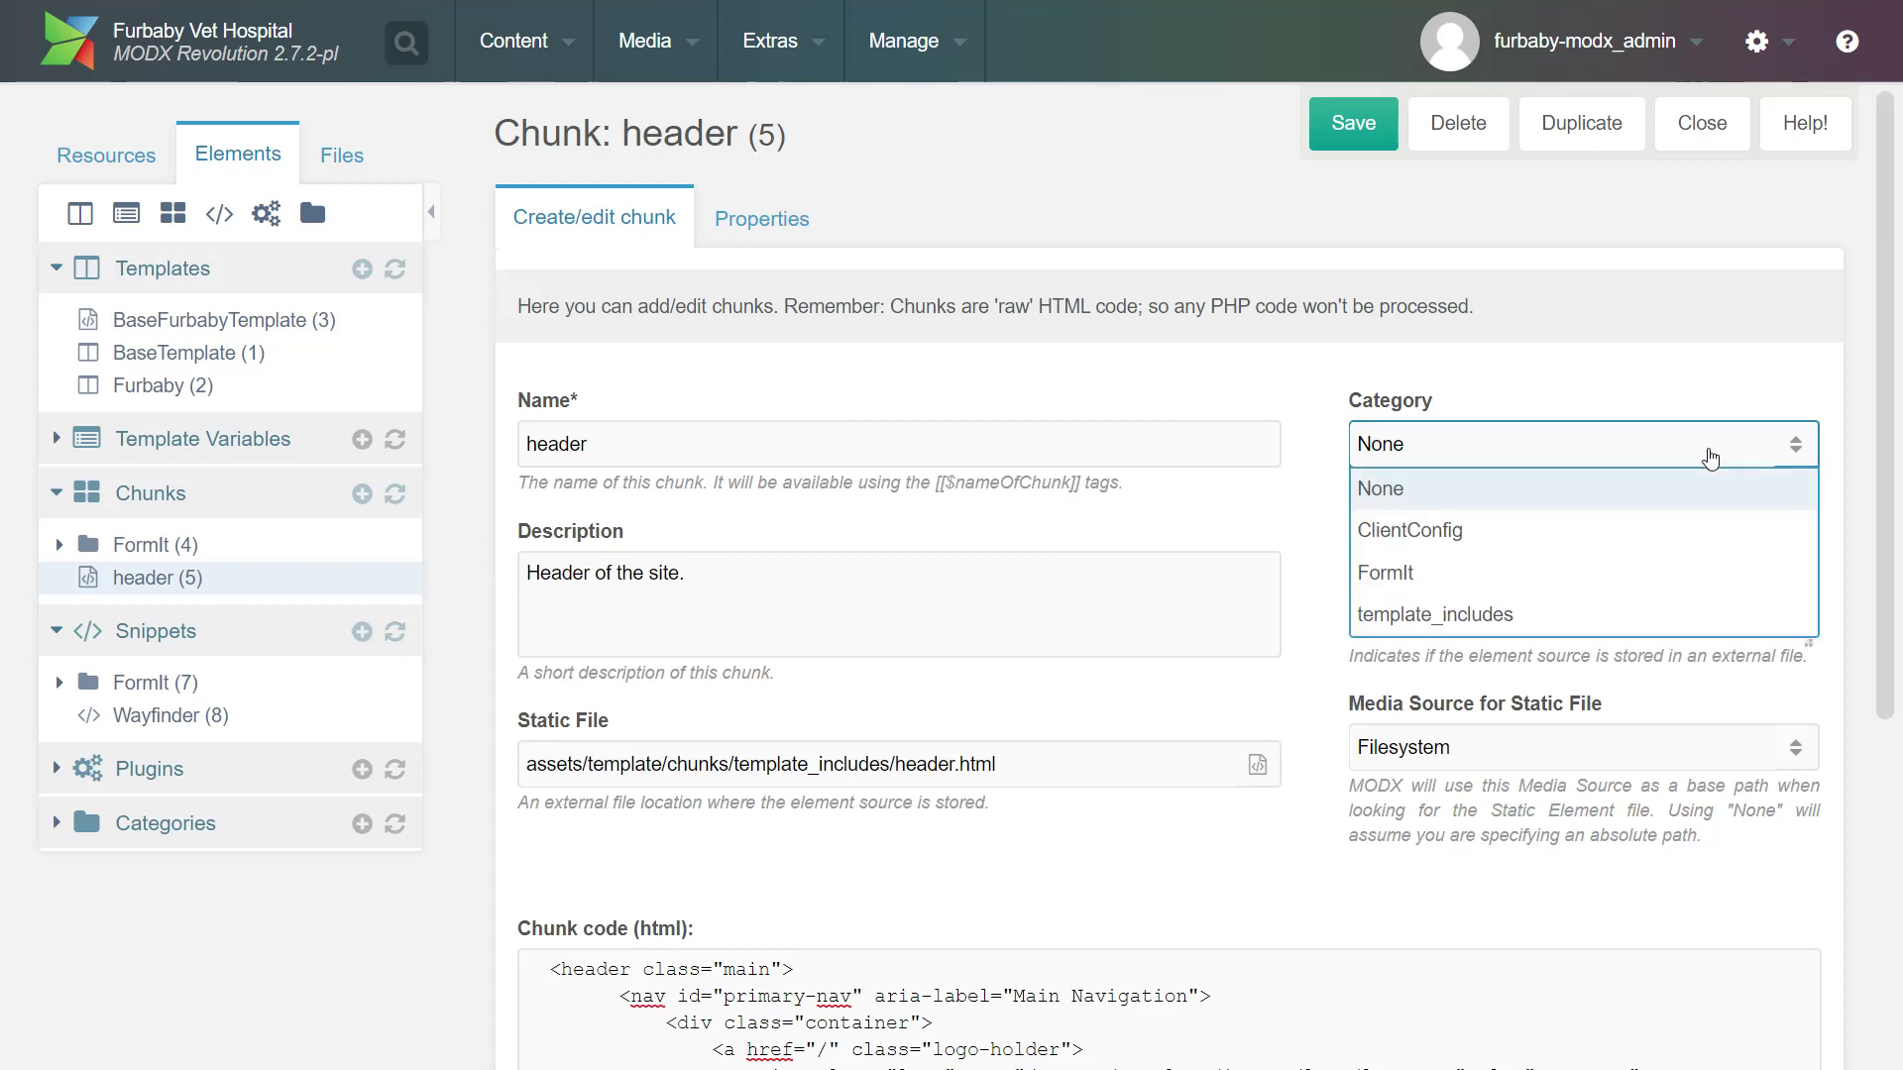
left_click(1435, 613)
left_click(1353, 123)
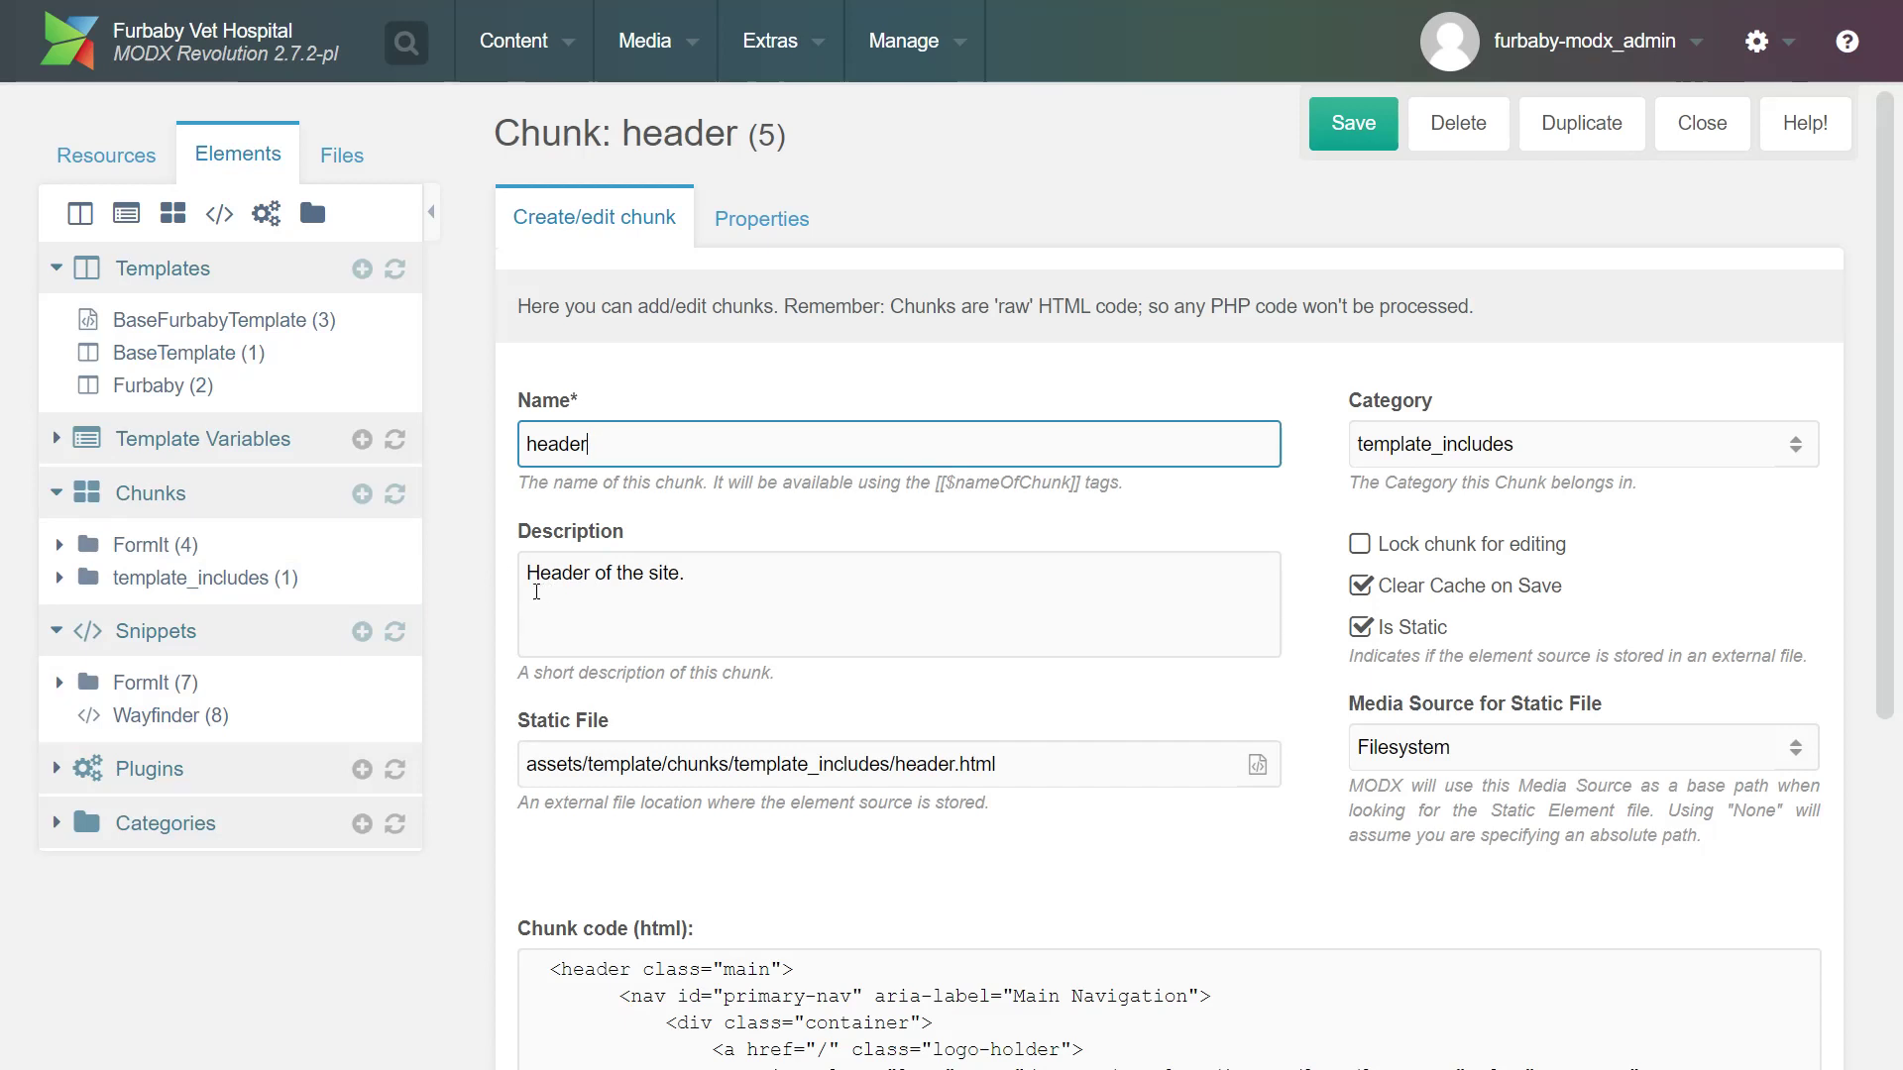
left_click(491, 578)
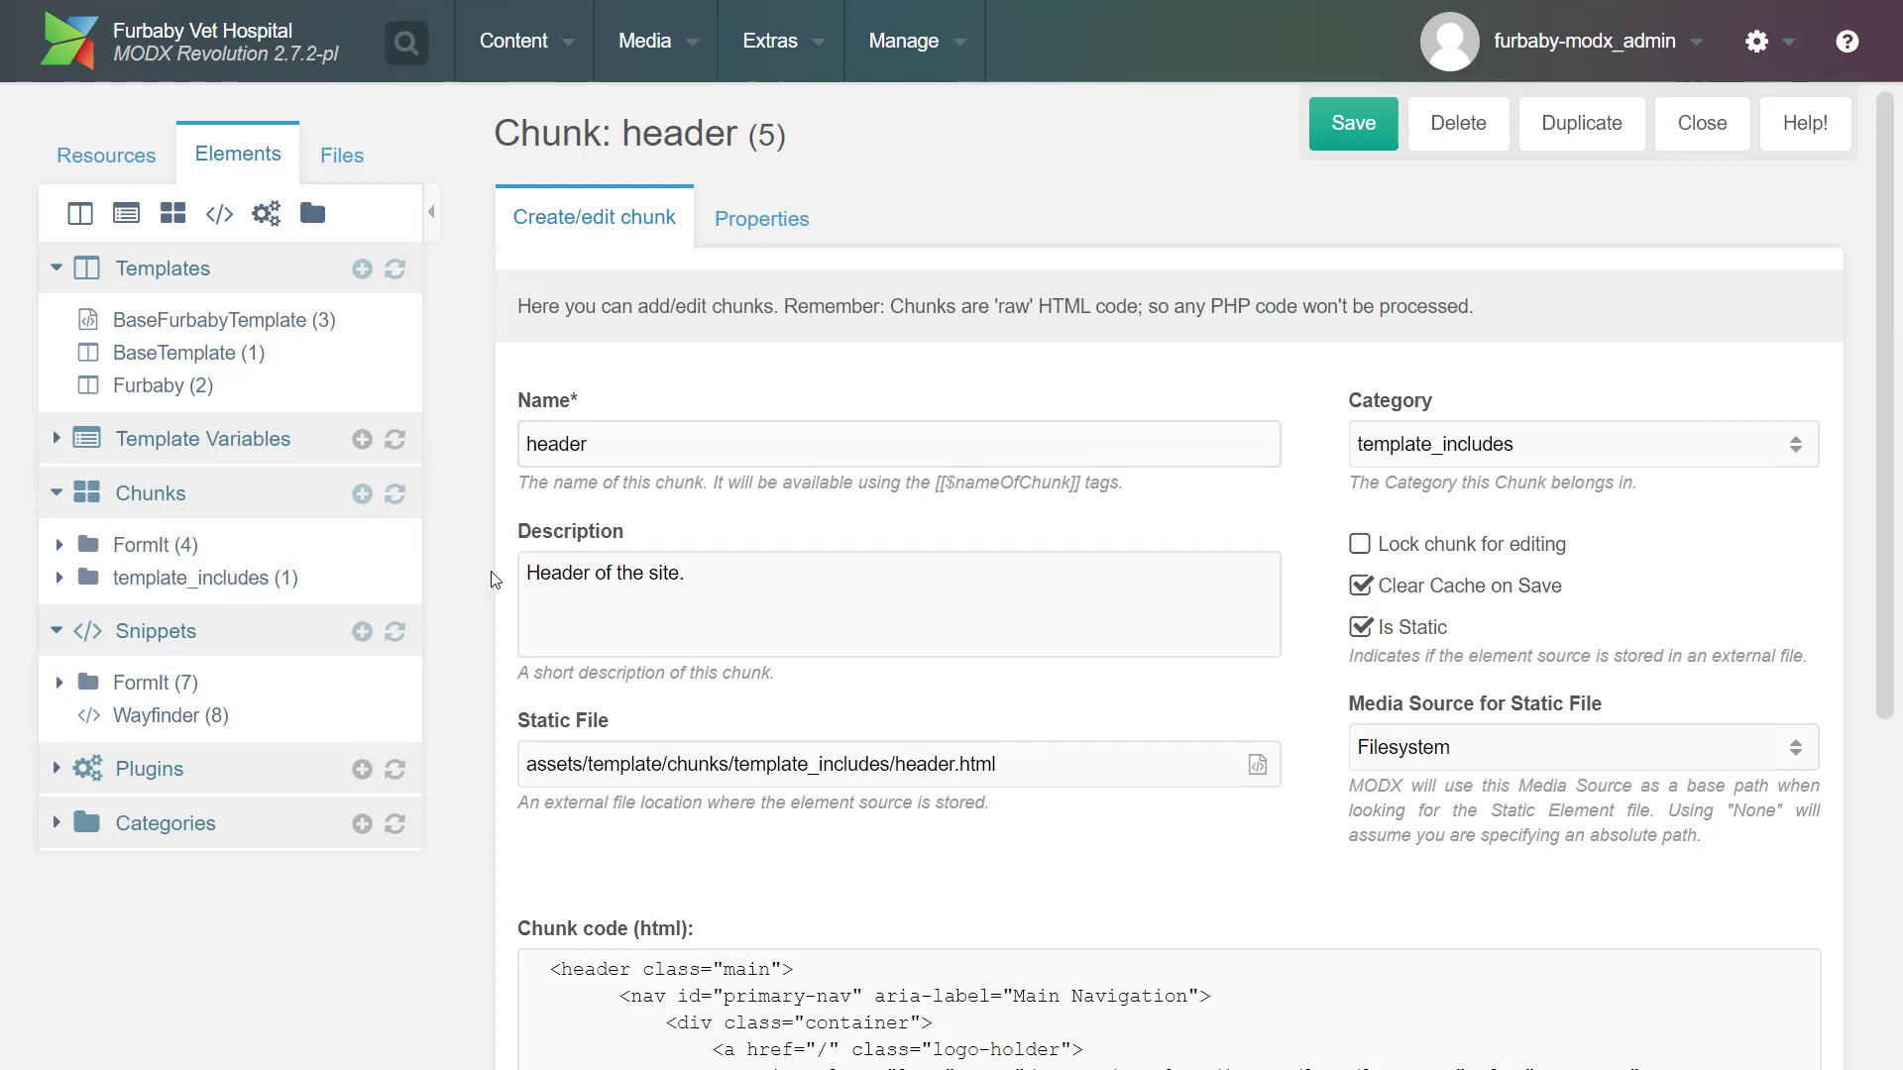
Review the [[$header]] line in BaseFurbabyTemplate.html, then bring up the live Furbaby site tab
key("alt+Tab")
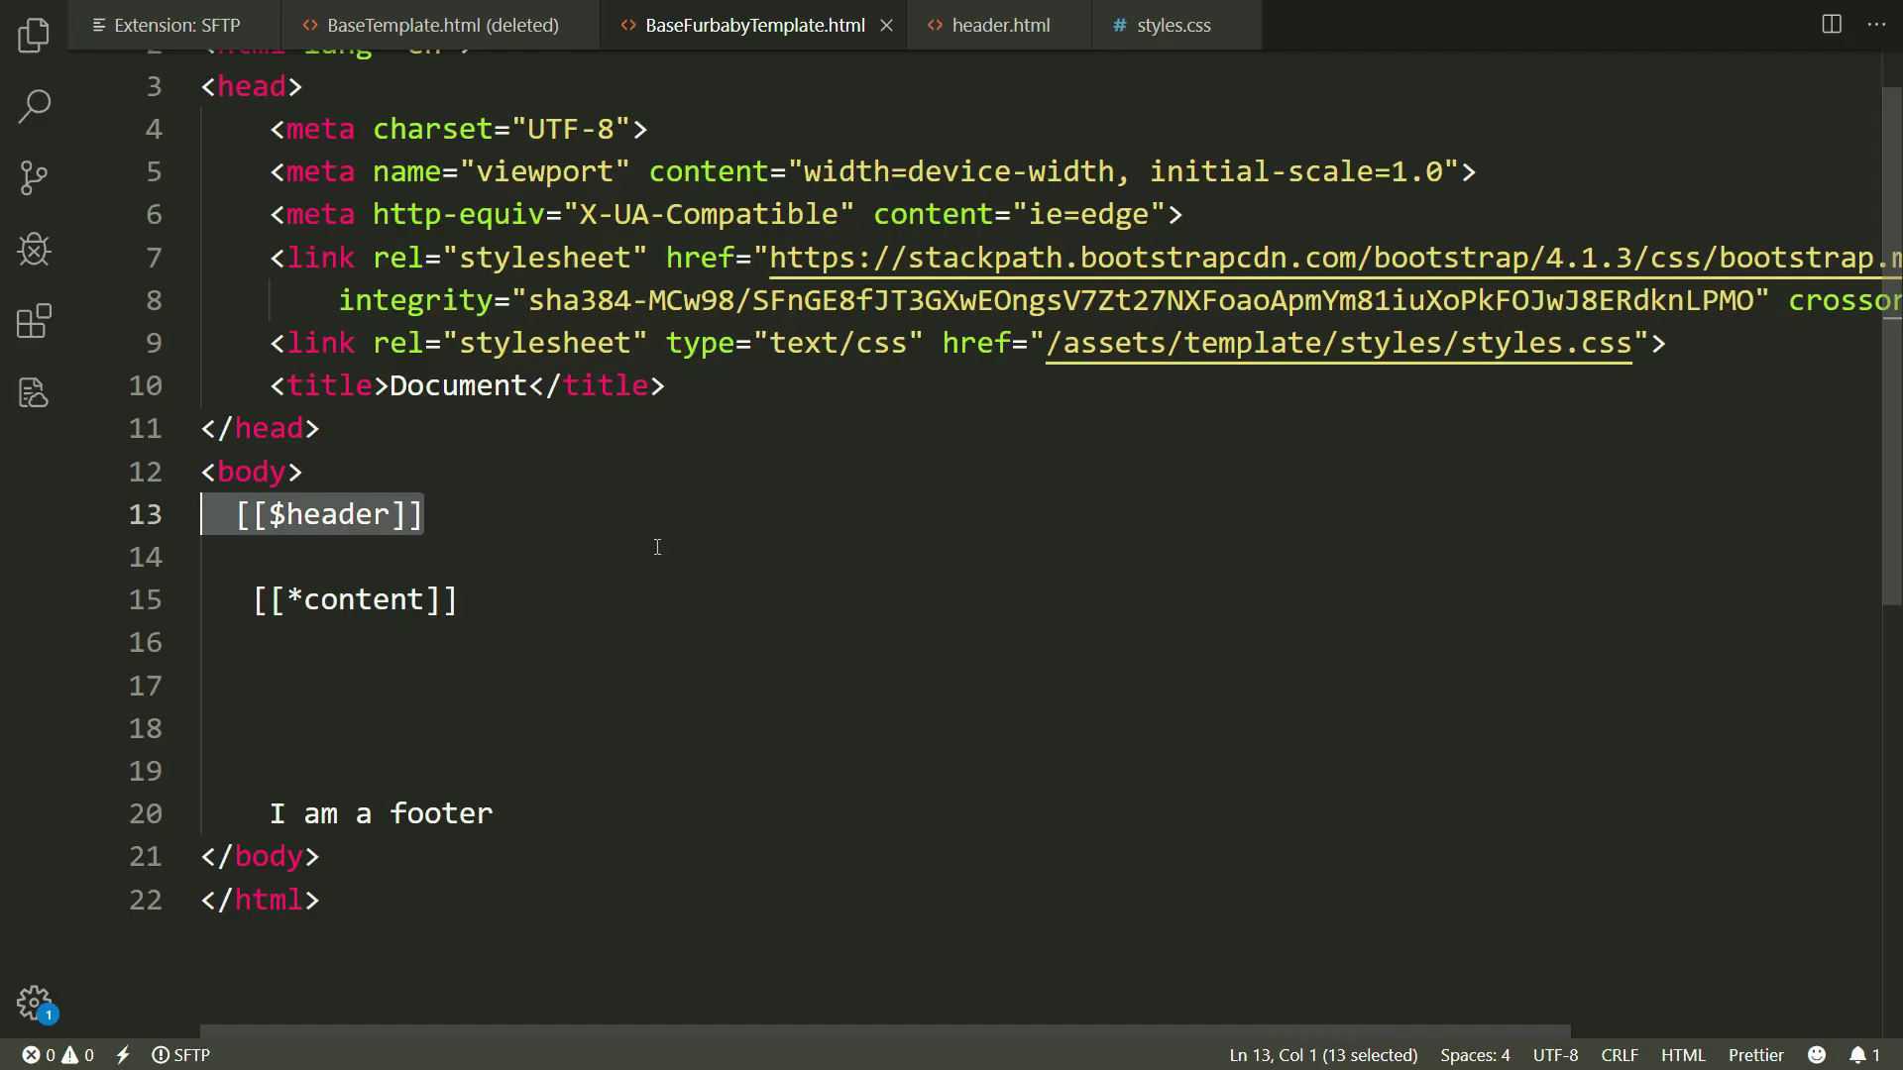
left_click(722, 528)
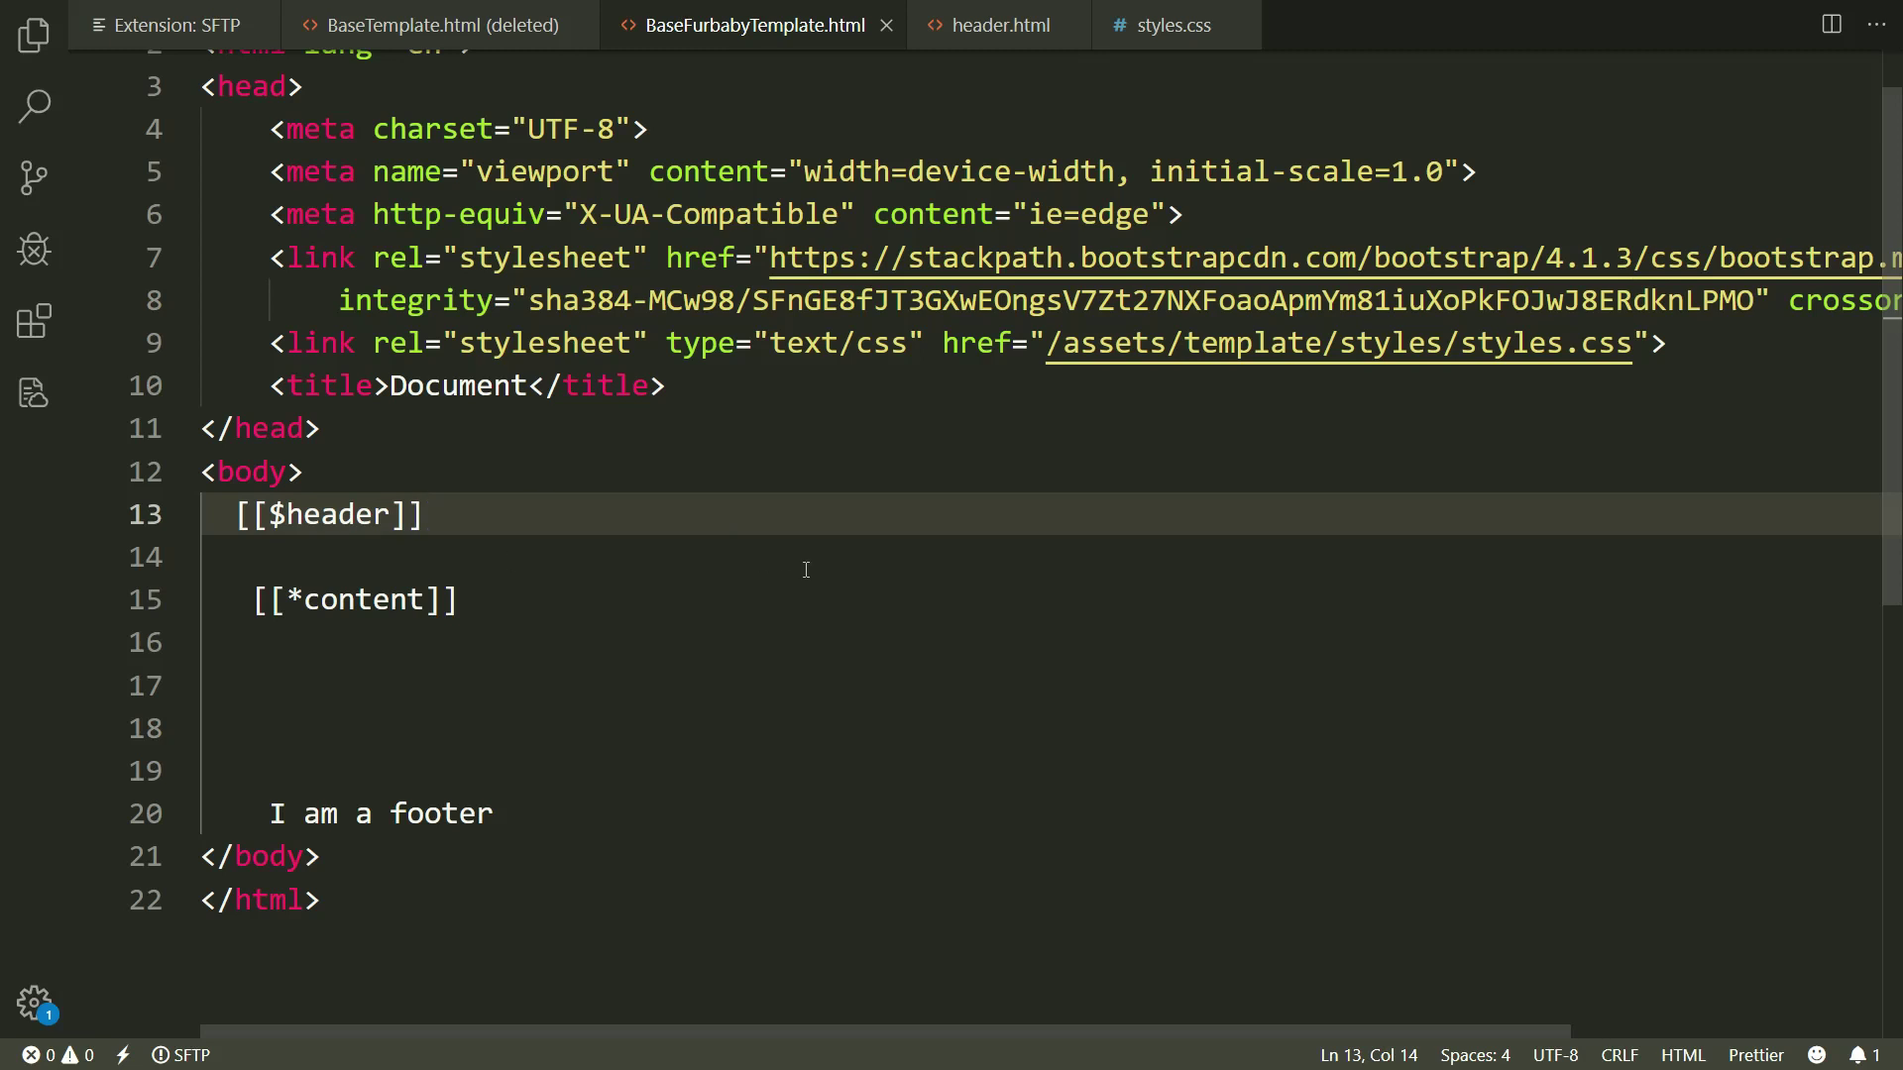
key("alt+Tab")
key("ctrl+Tab")
Reload the site, then delete the [[$header]] tag from the template and save
key("F5")
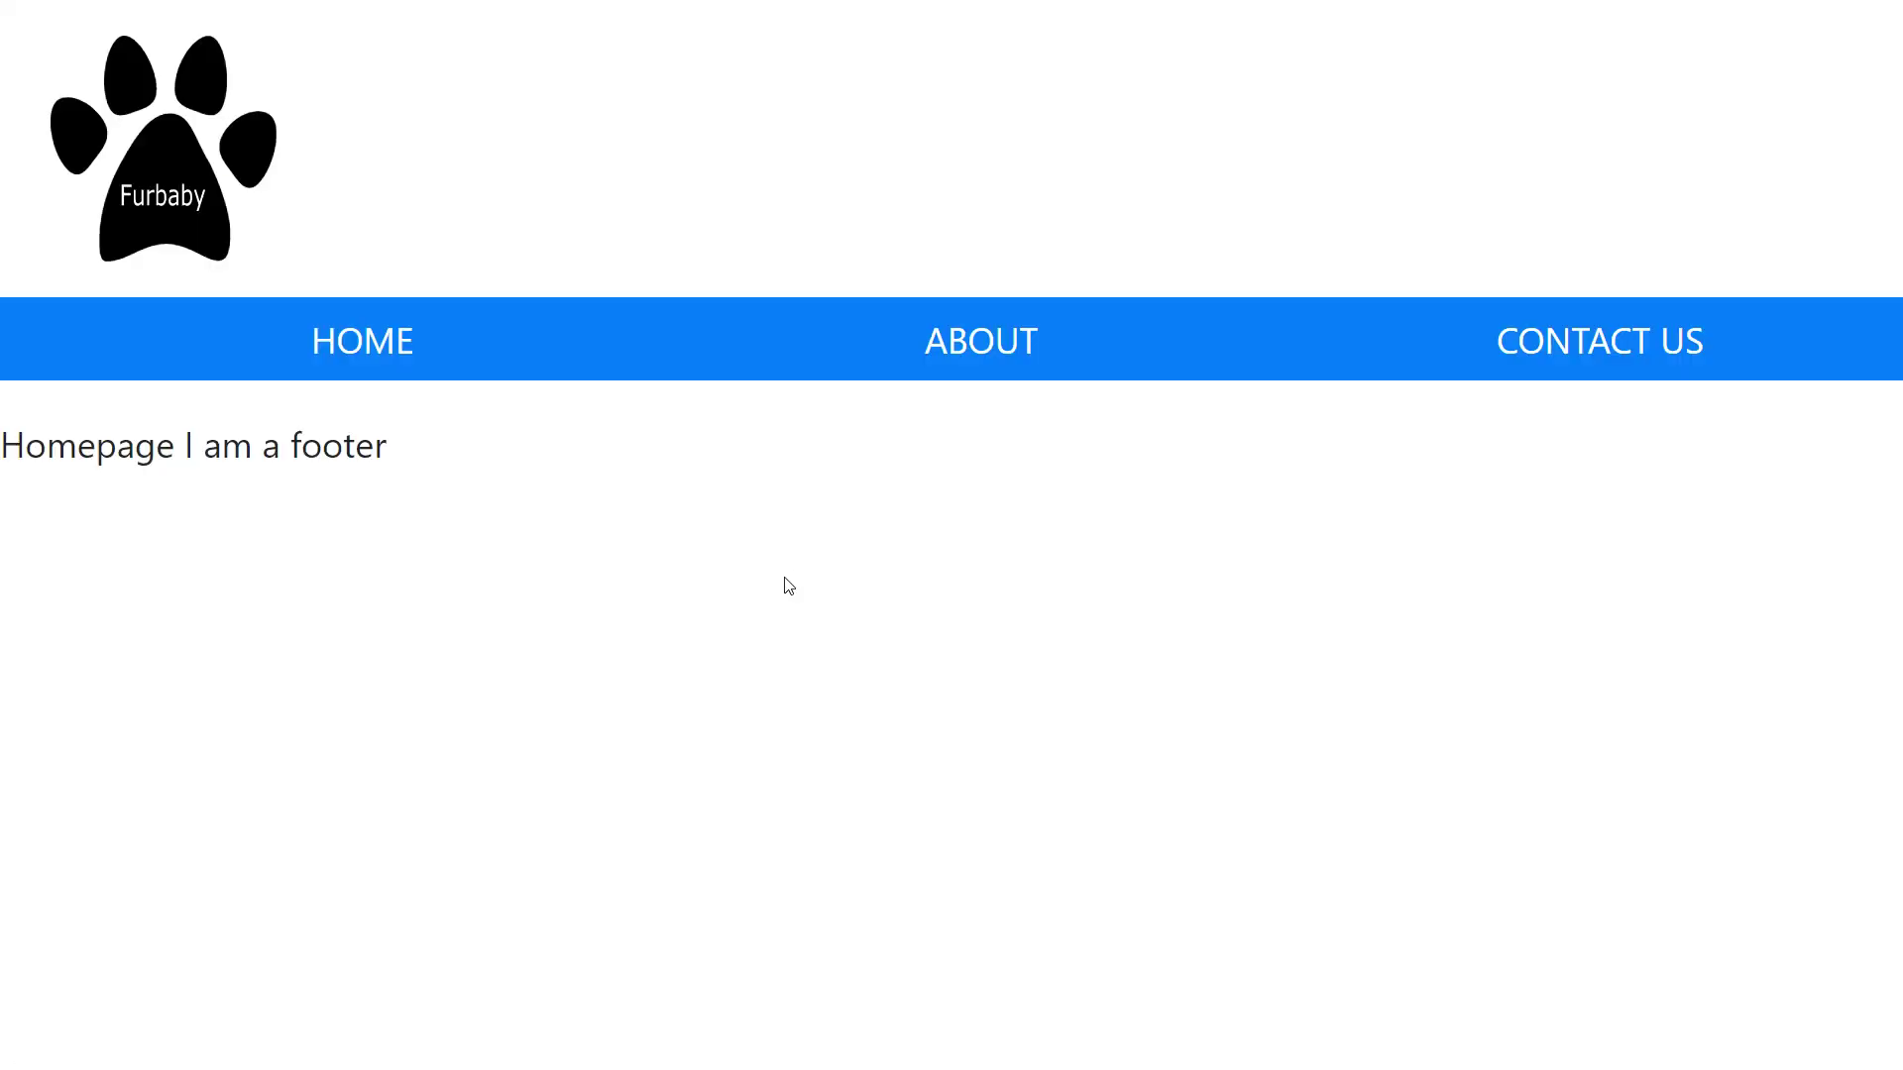
key("alt+Tab")
left_click_drag(426, 513, 185, 517)
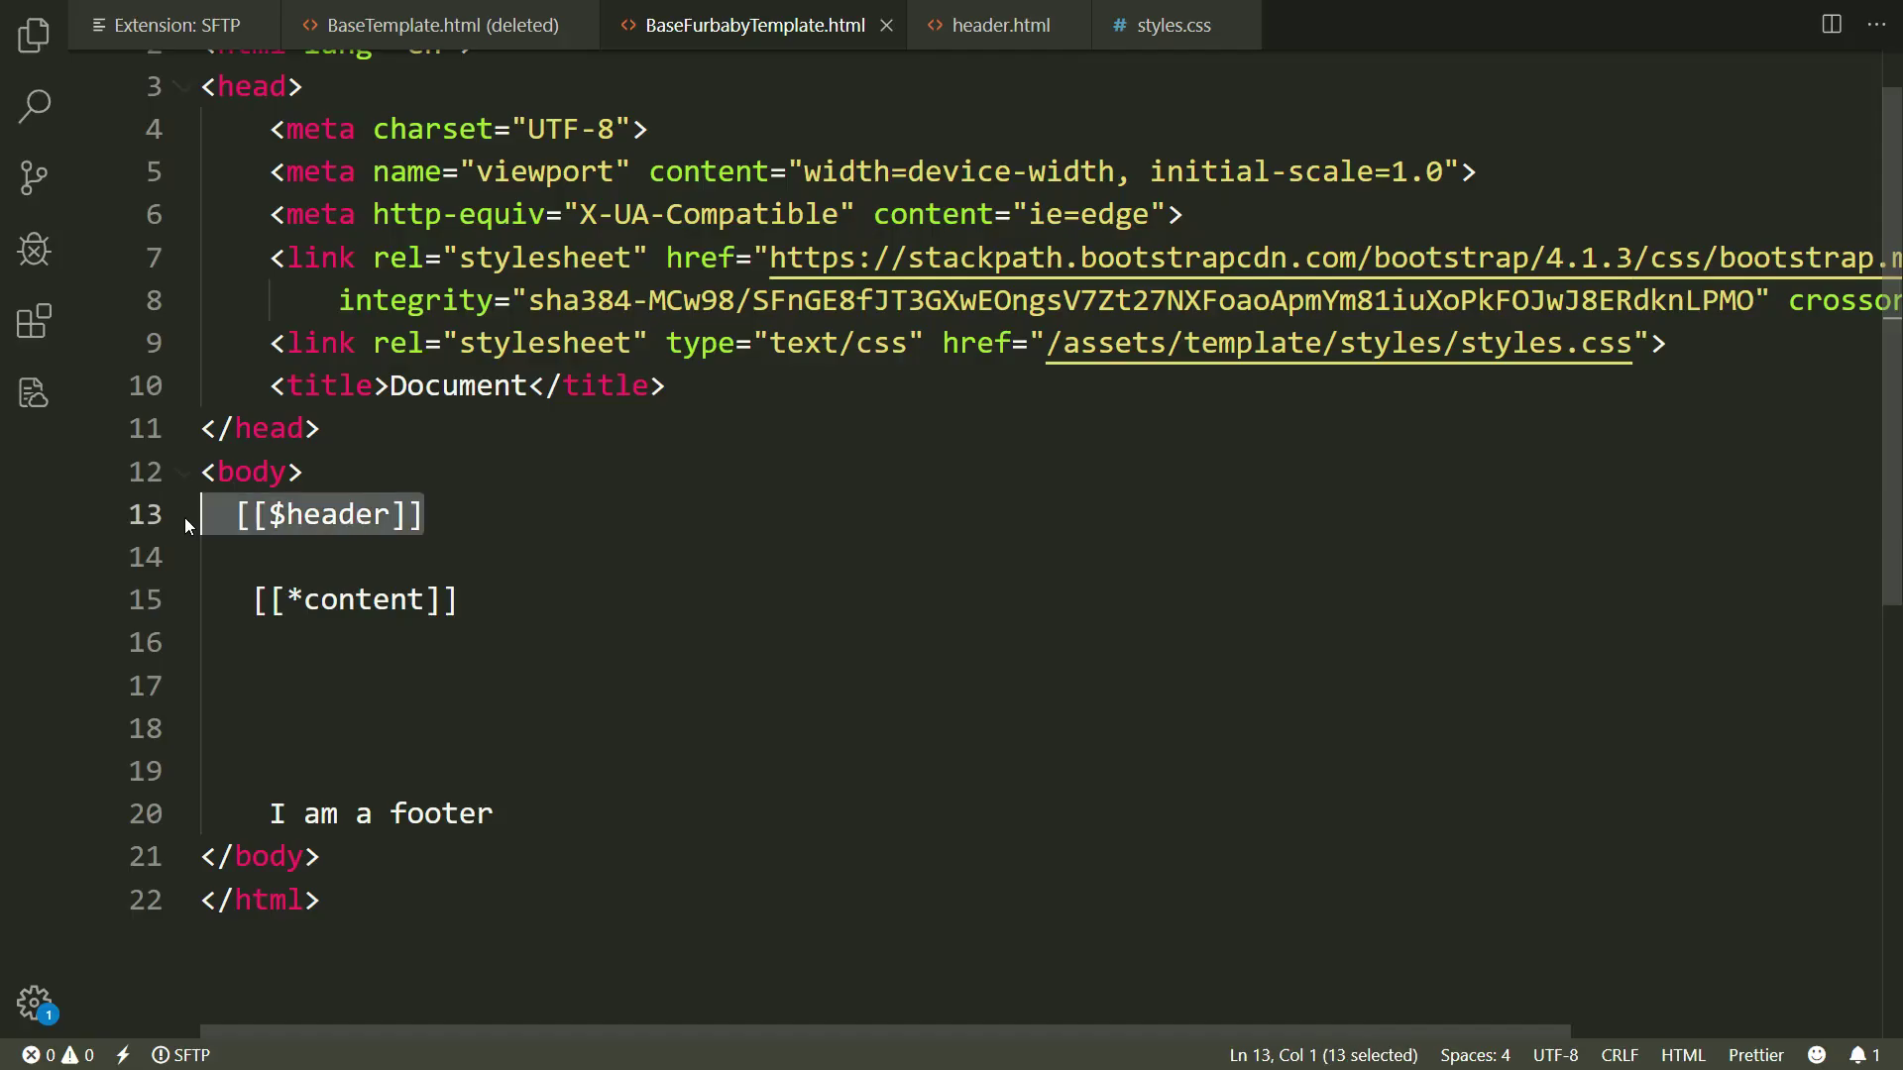
key("Delete")
key("ctrl+s")
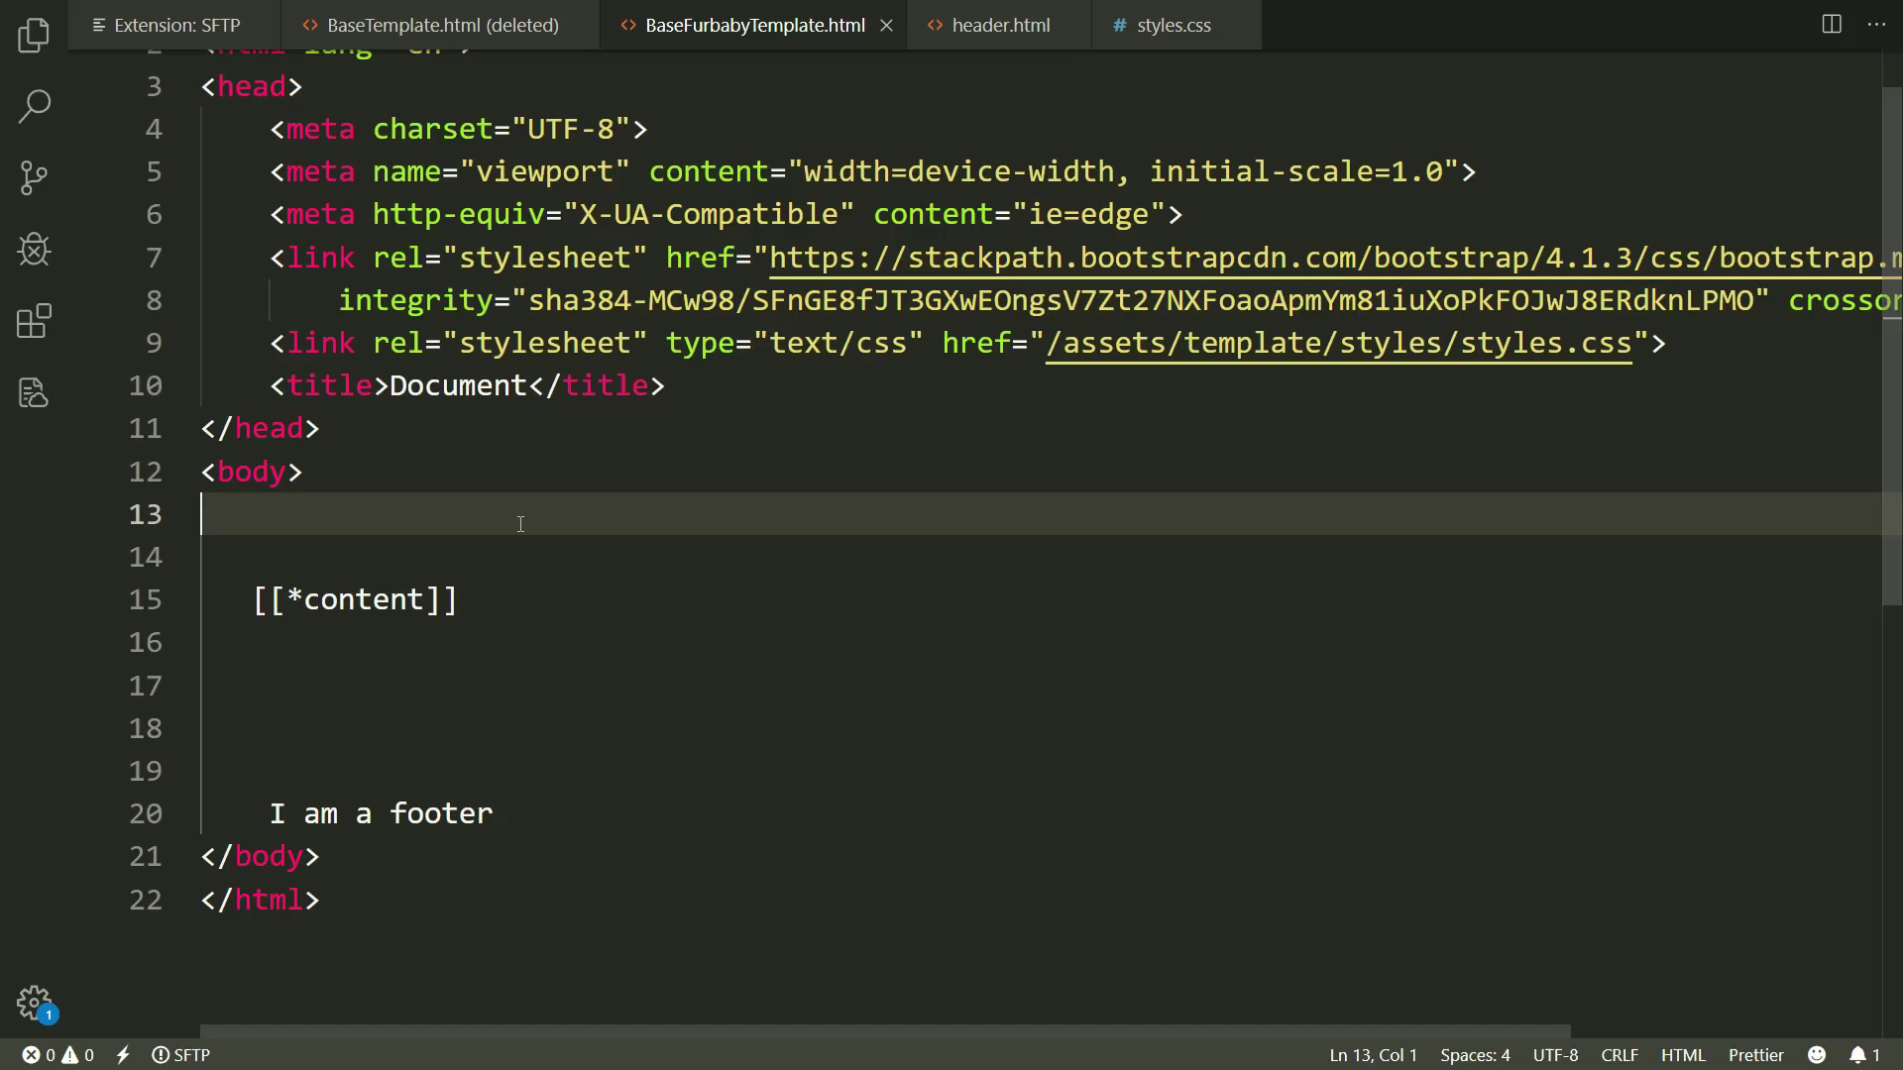
Undo to restore the [[$header]] tag and place the cursor at its line end
key("ctrl+z")
left_click(539, 517)
left_click(475, 566)
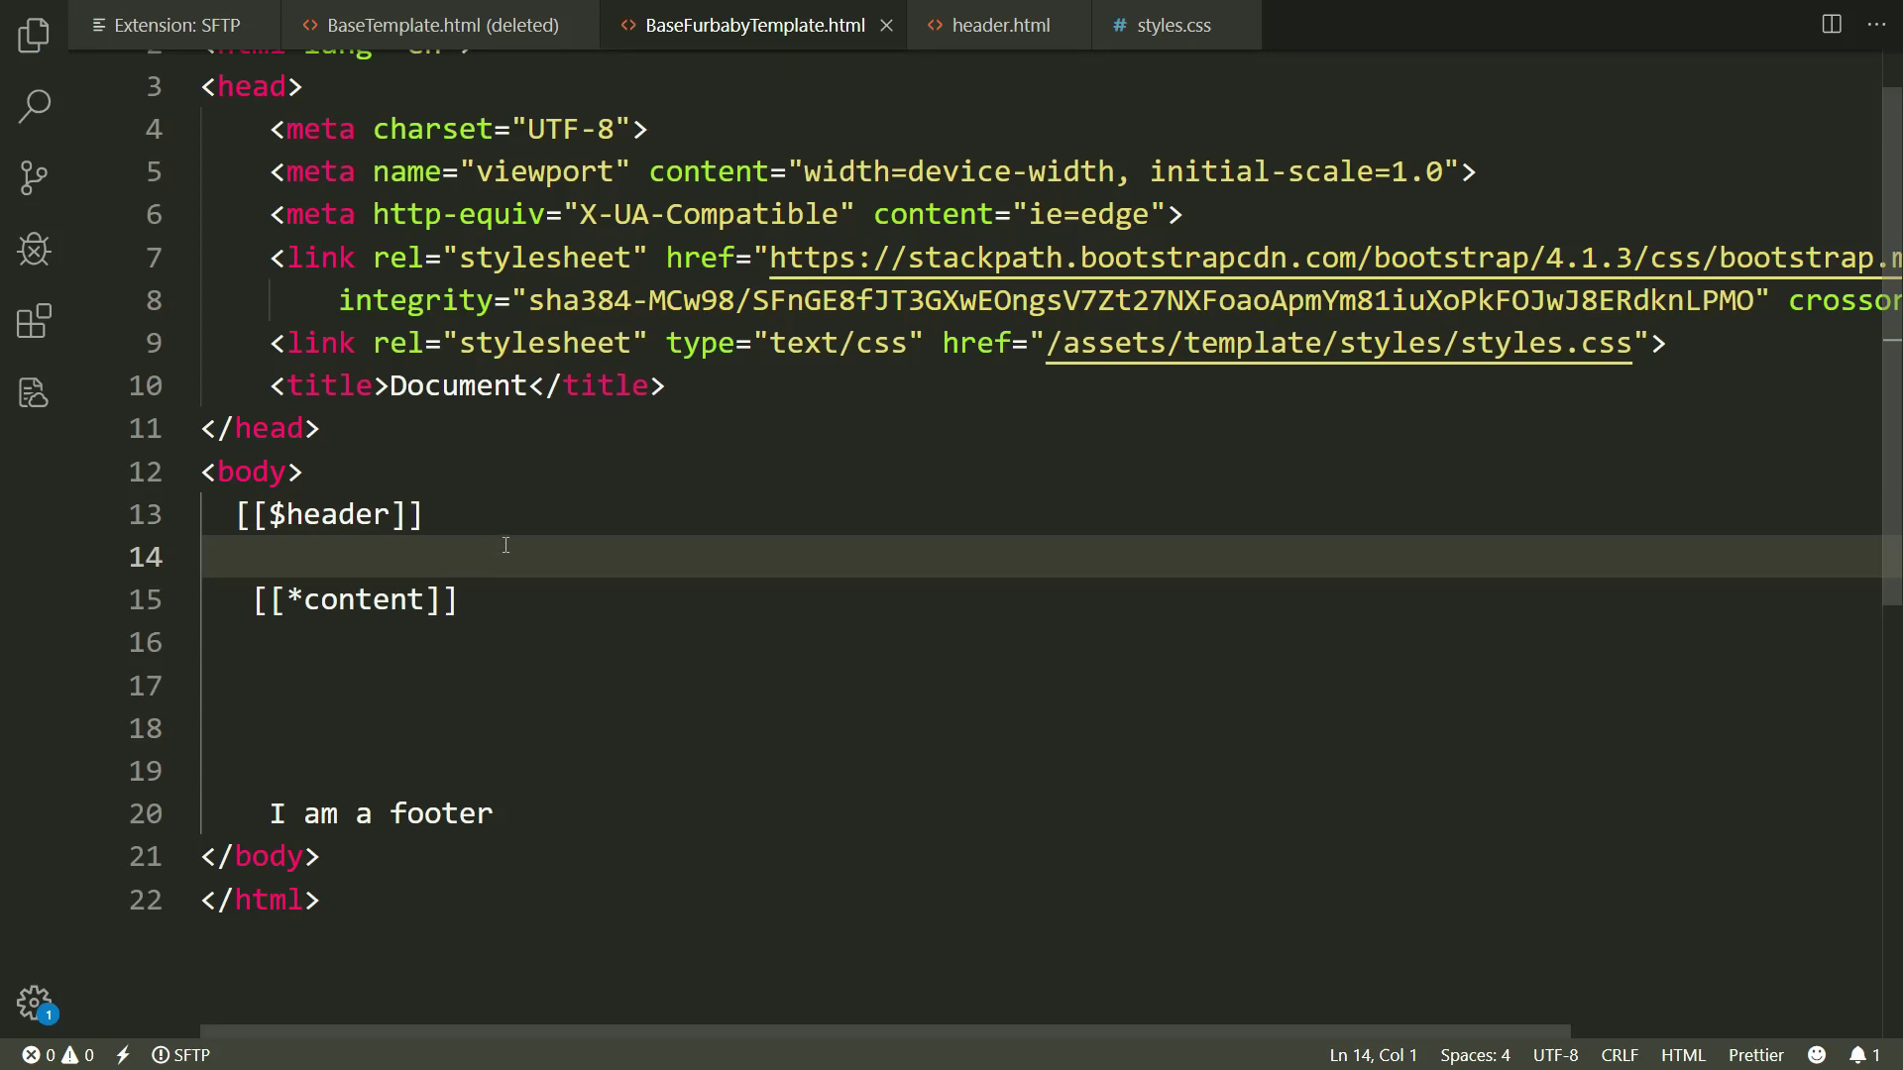
left_click(541, 533)
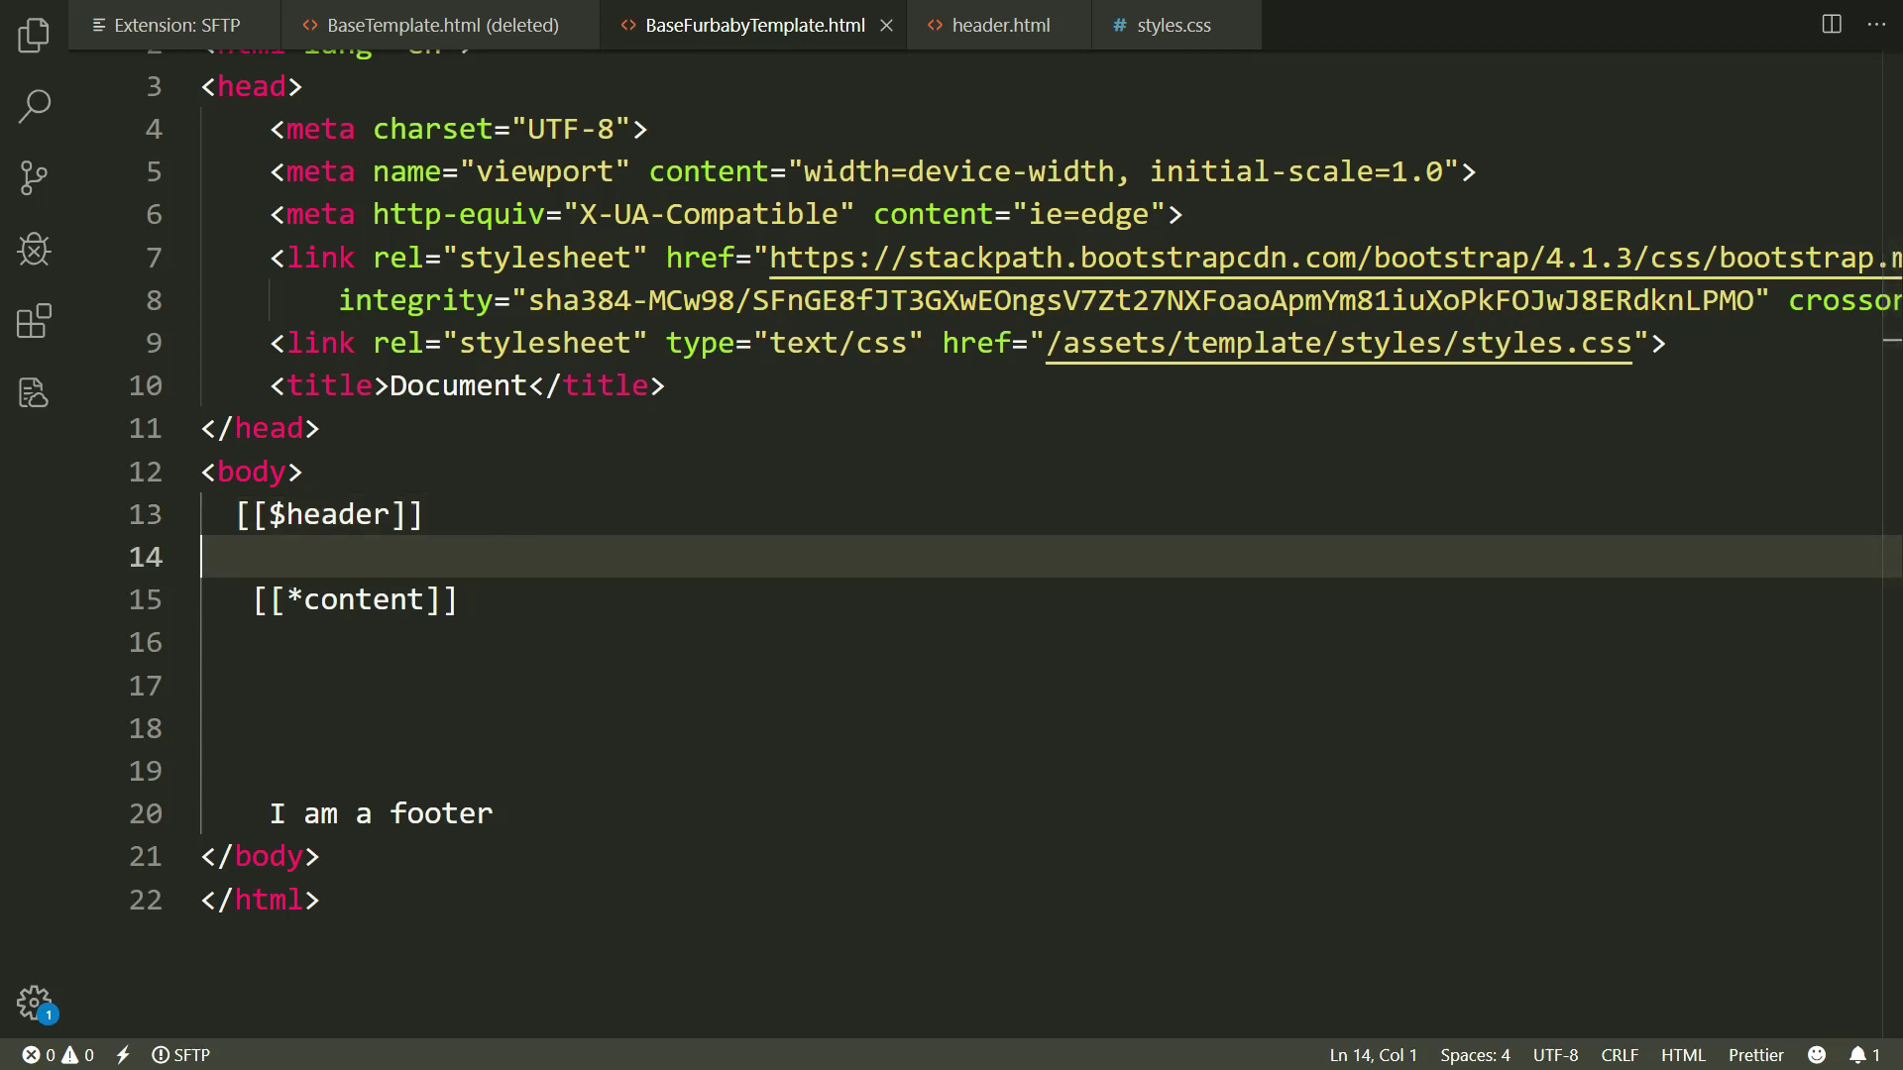
key("Left")
Remove the 'I am a footer' placeholder, split the footer tags onto separate lines, and save
left_click(658, 643)
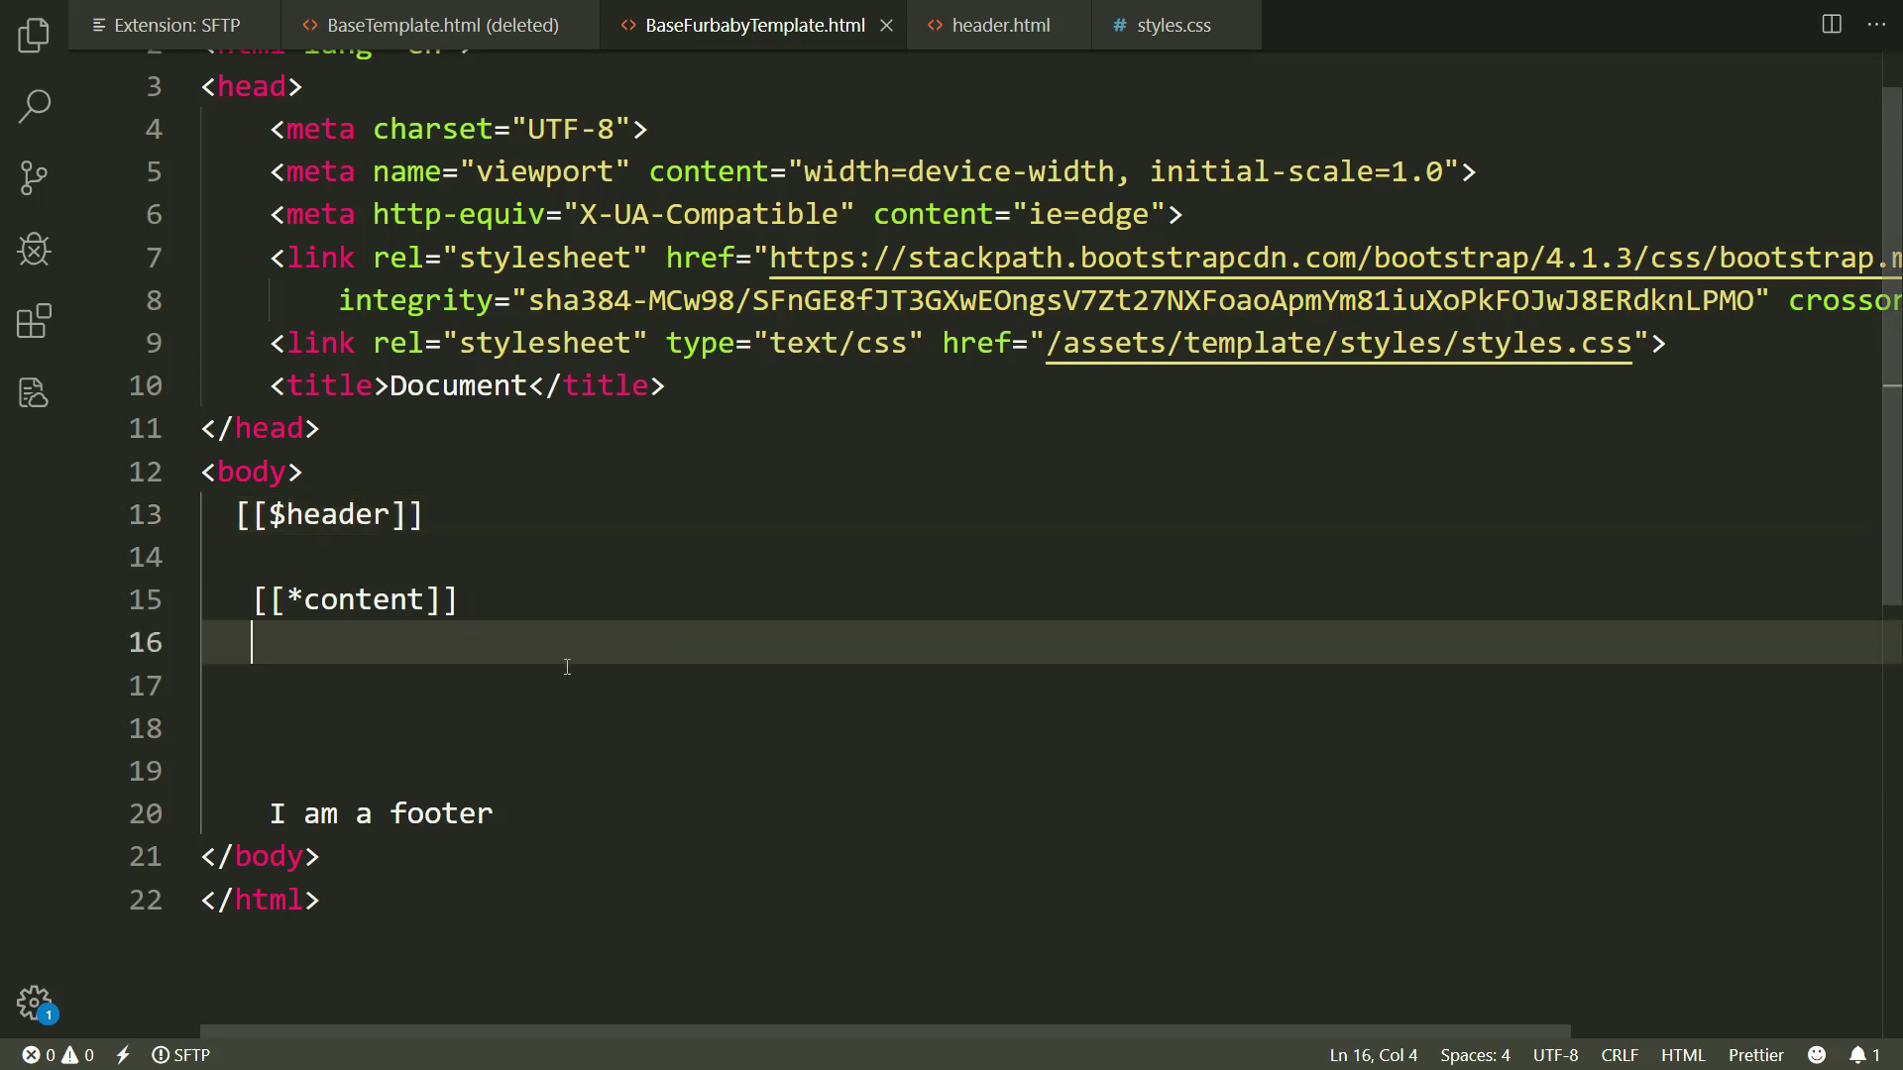
left_click_drag(268, 813, 511, 814)
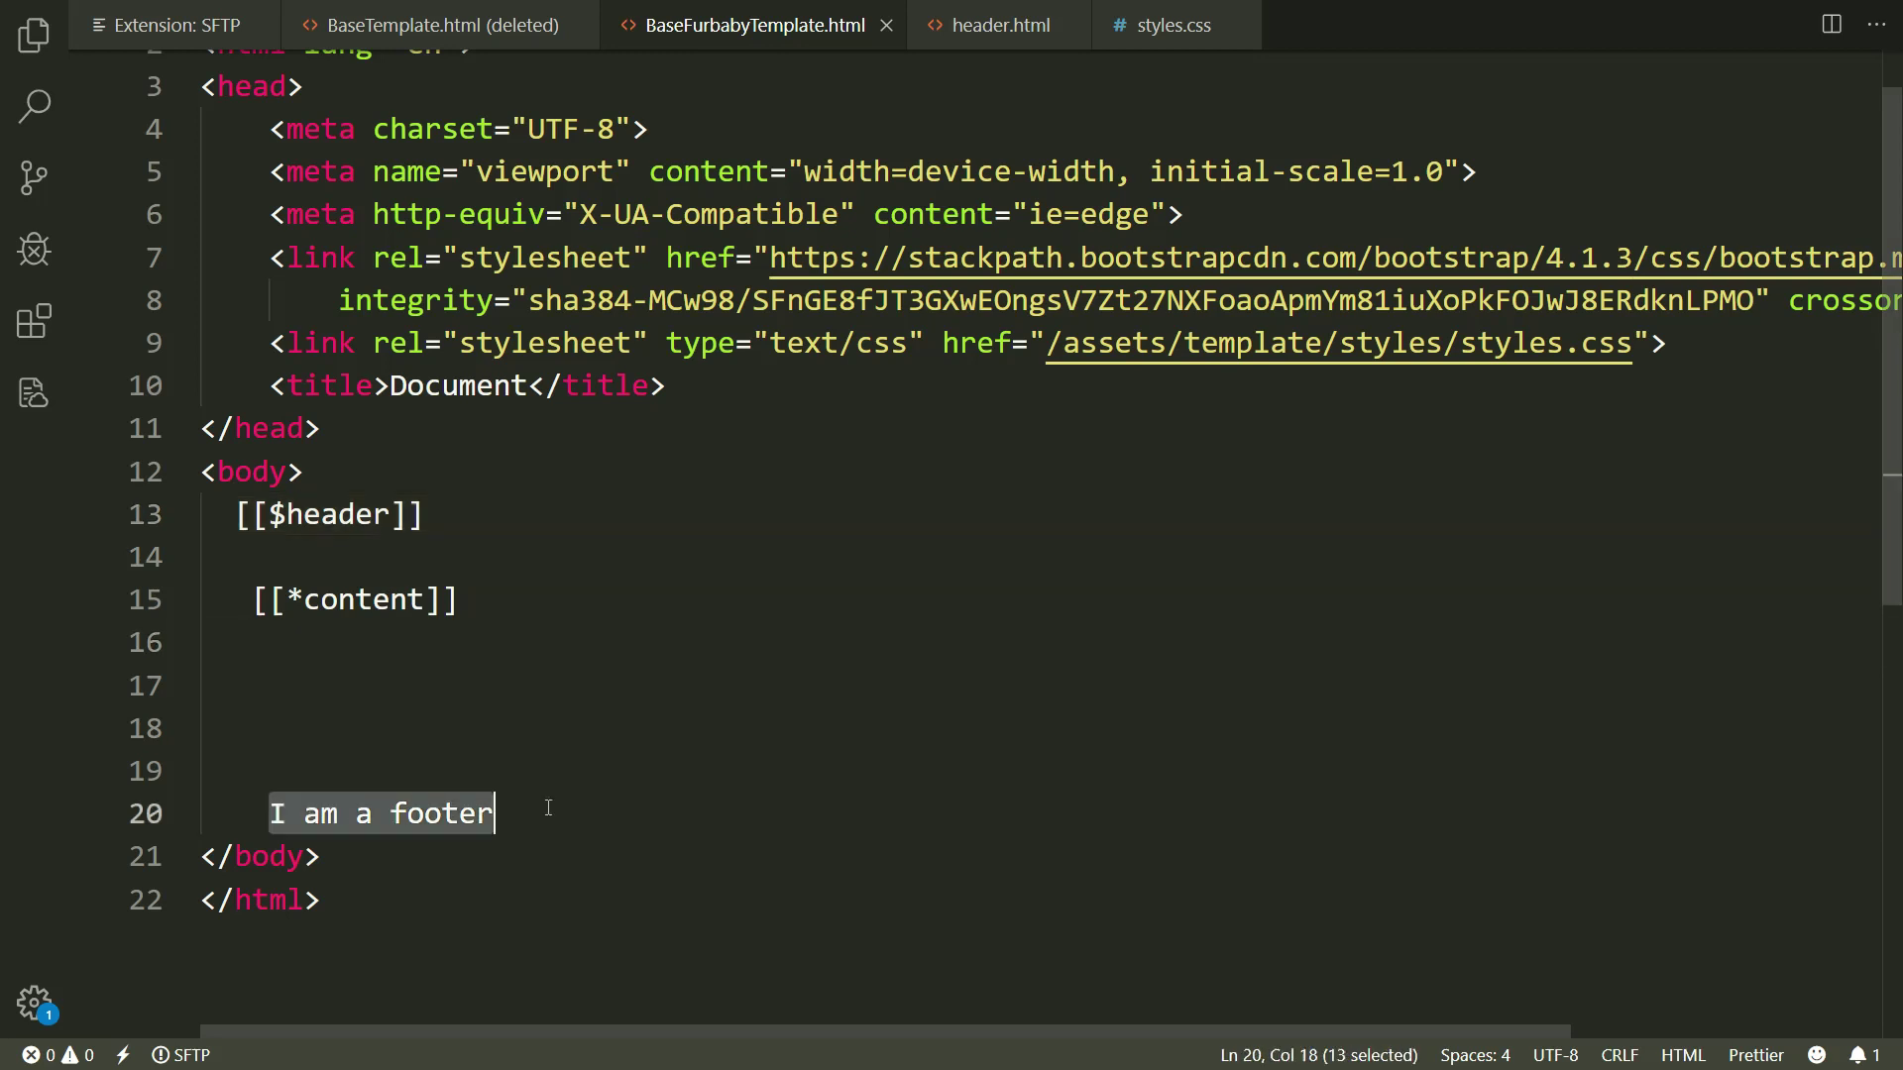
key("BackSpace")
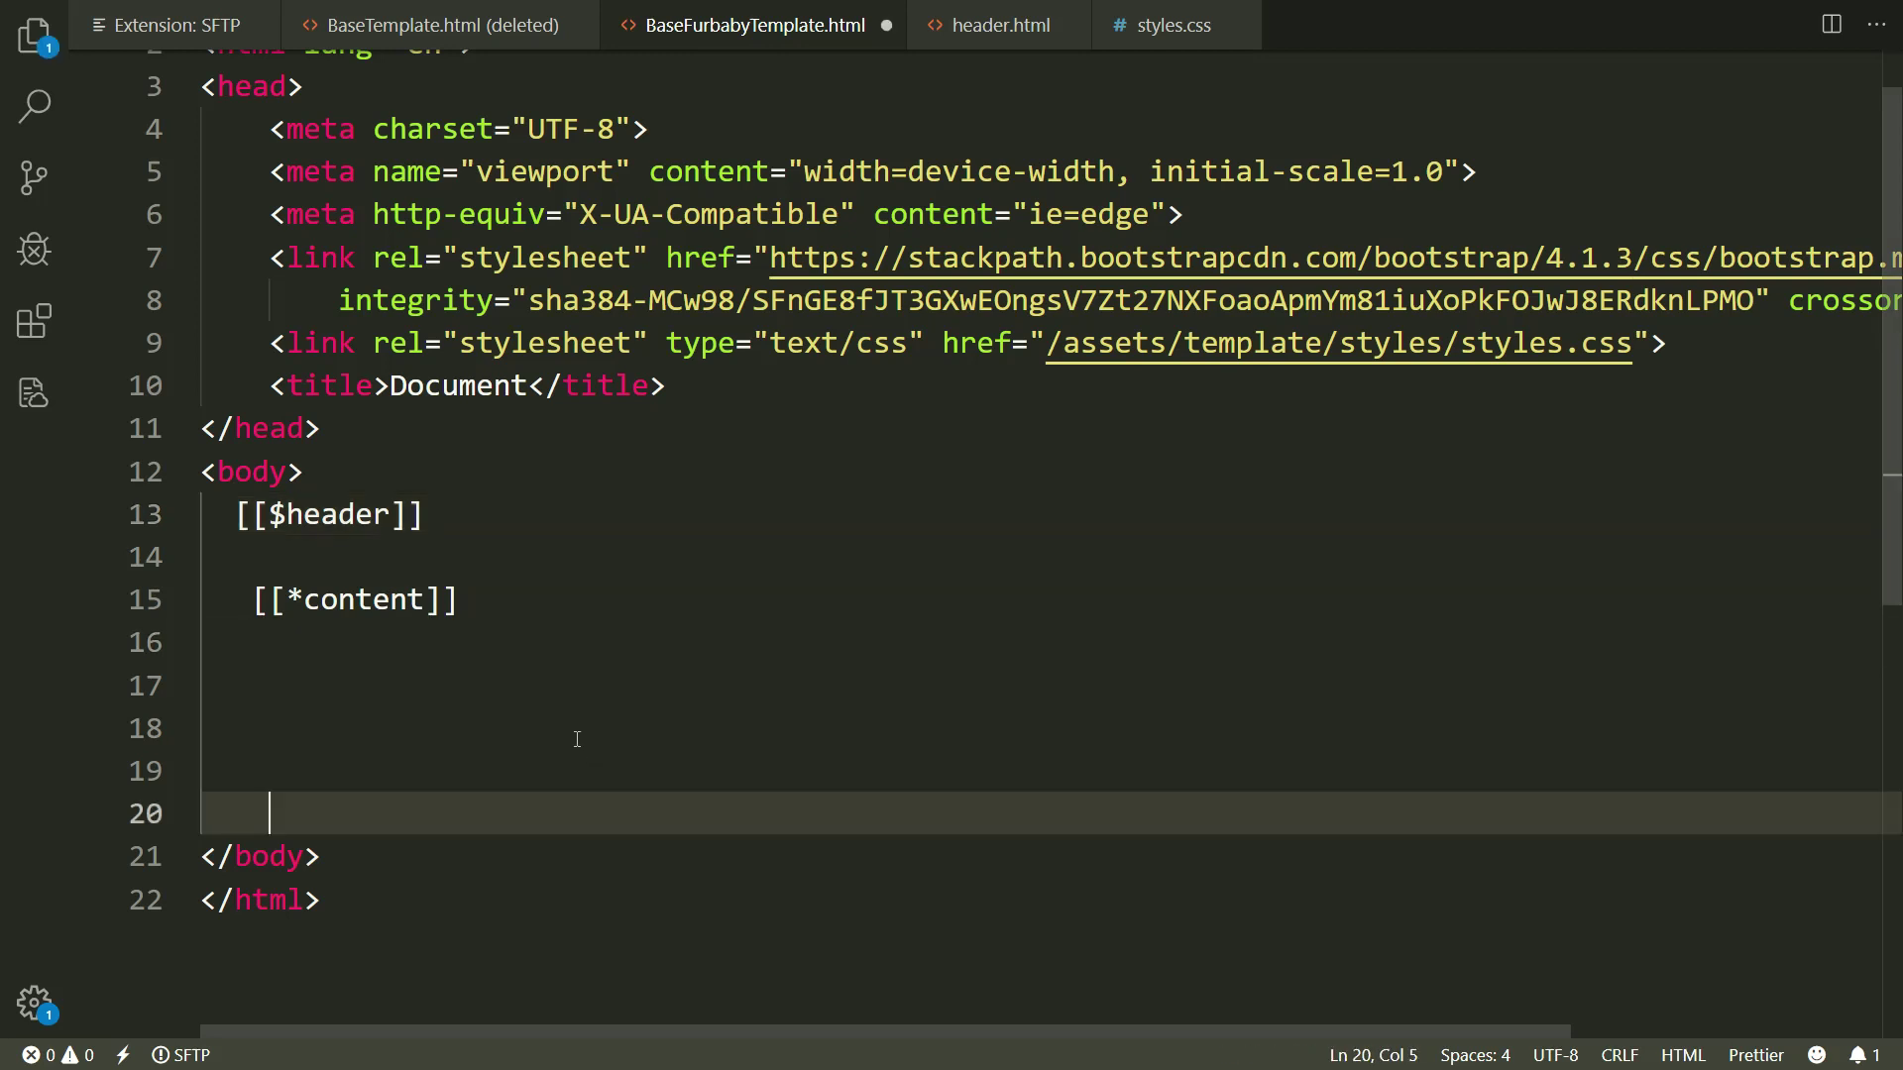
type("<fo")
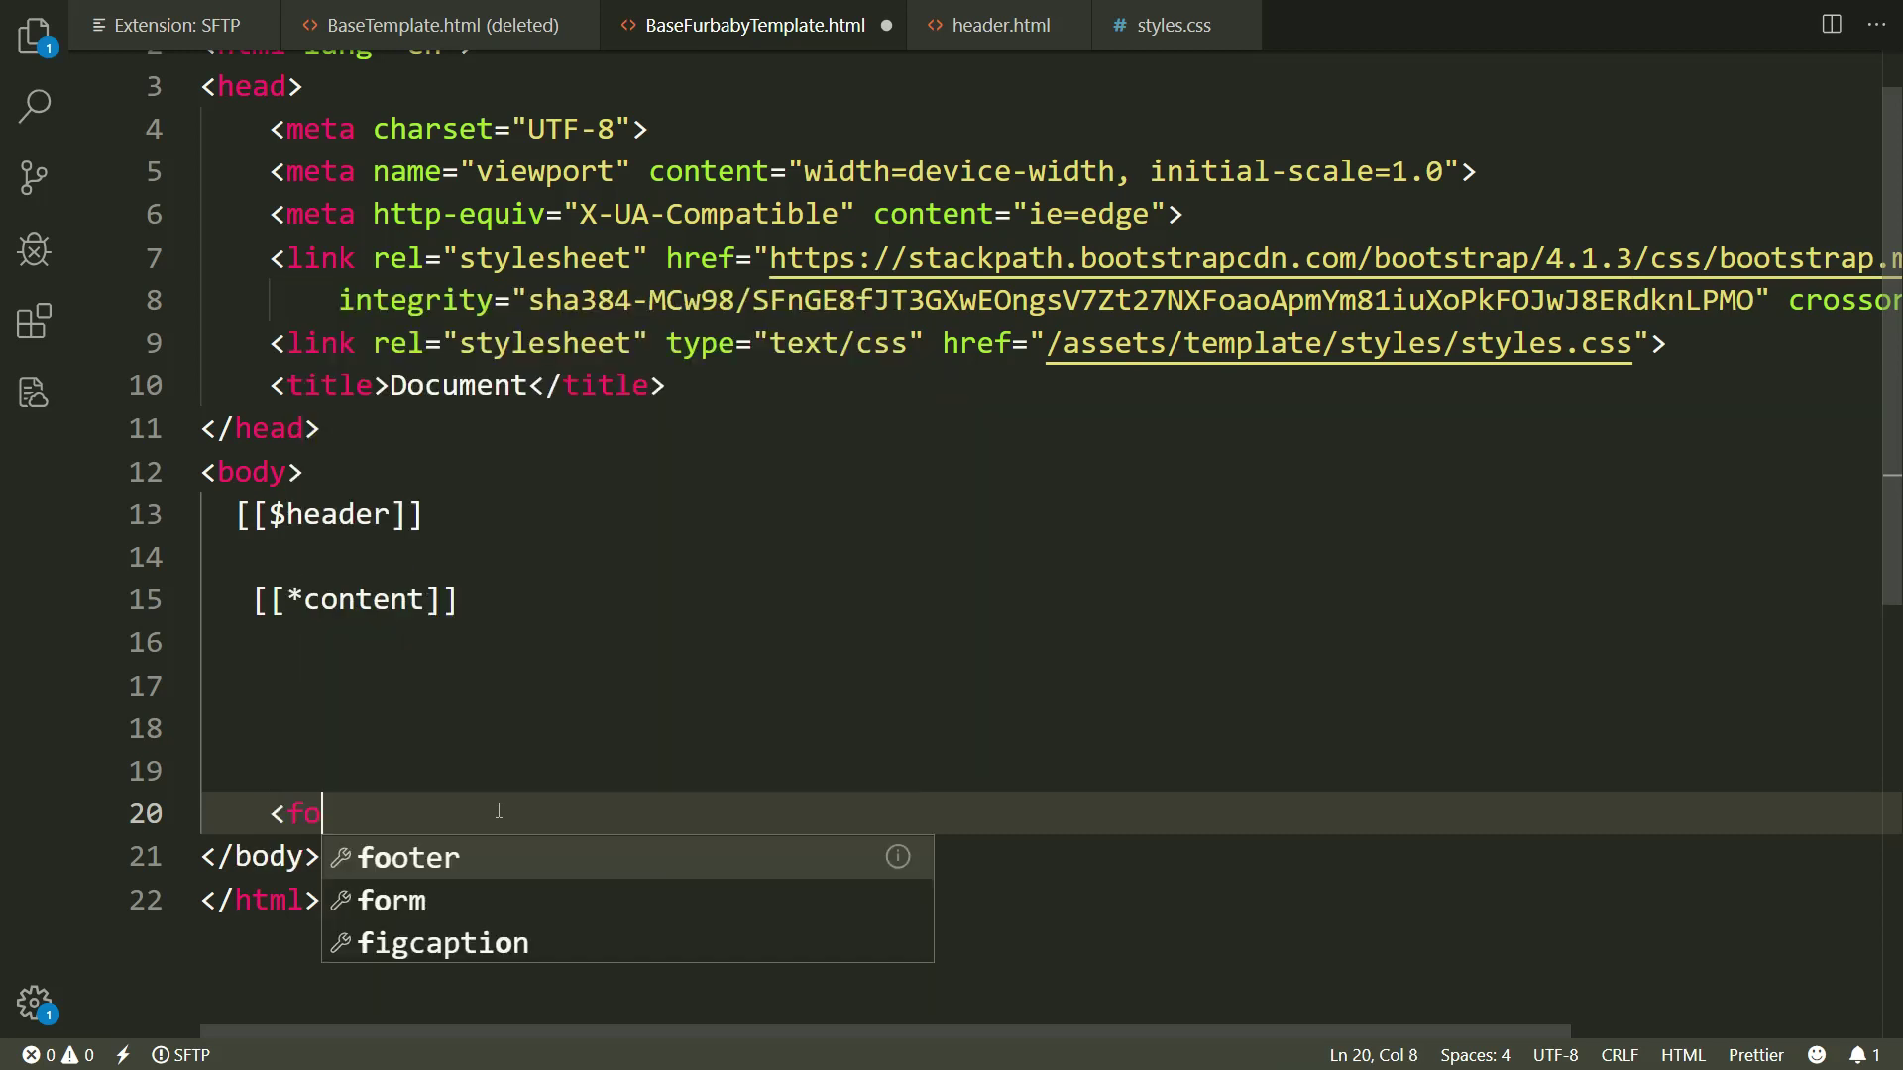
type("oter>")
key("Return")
type("I am a footer")
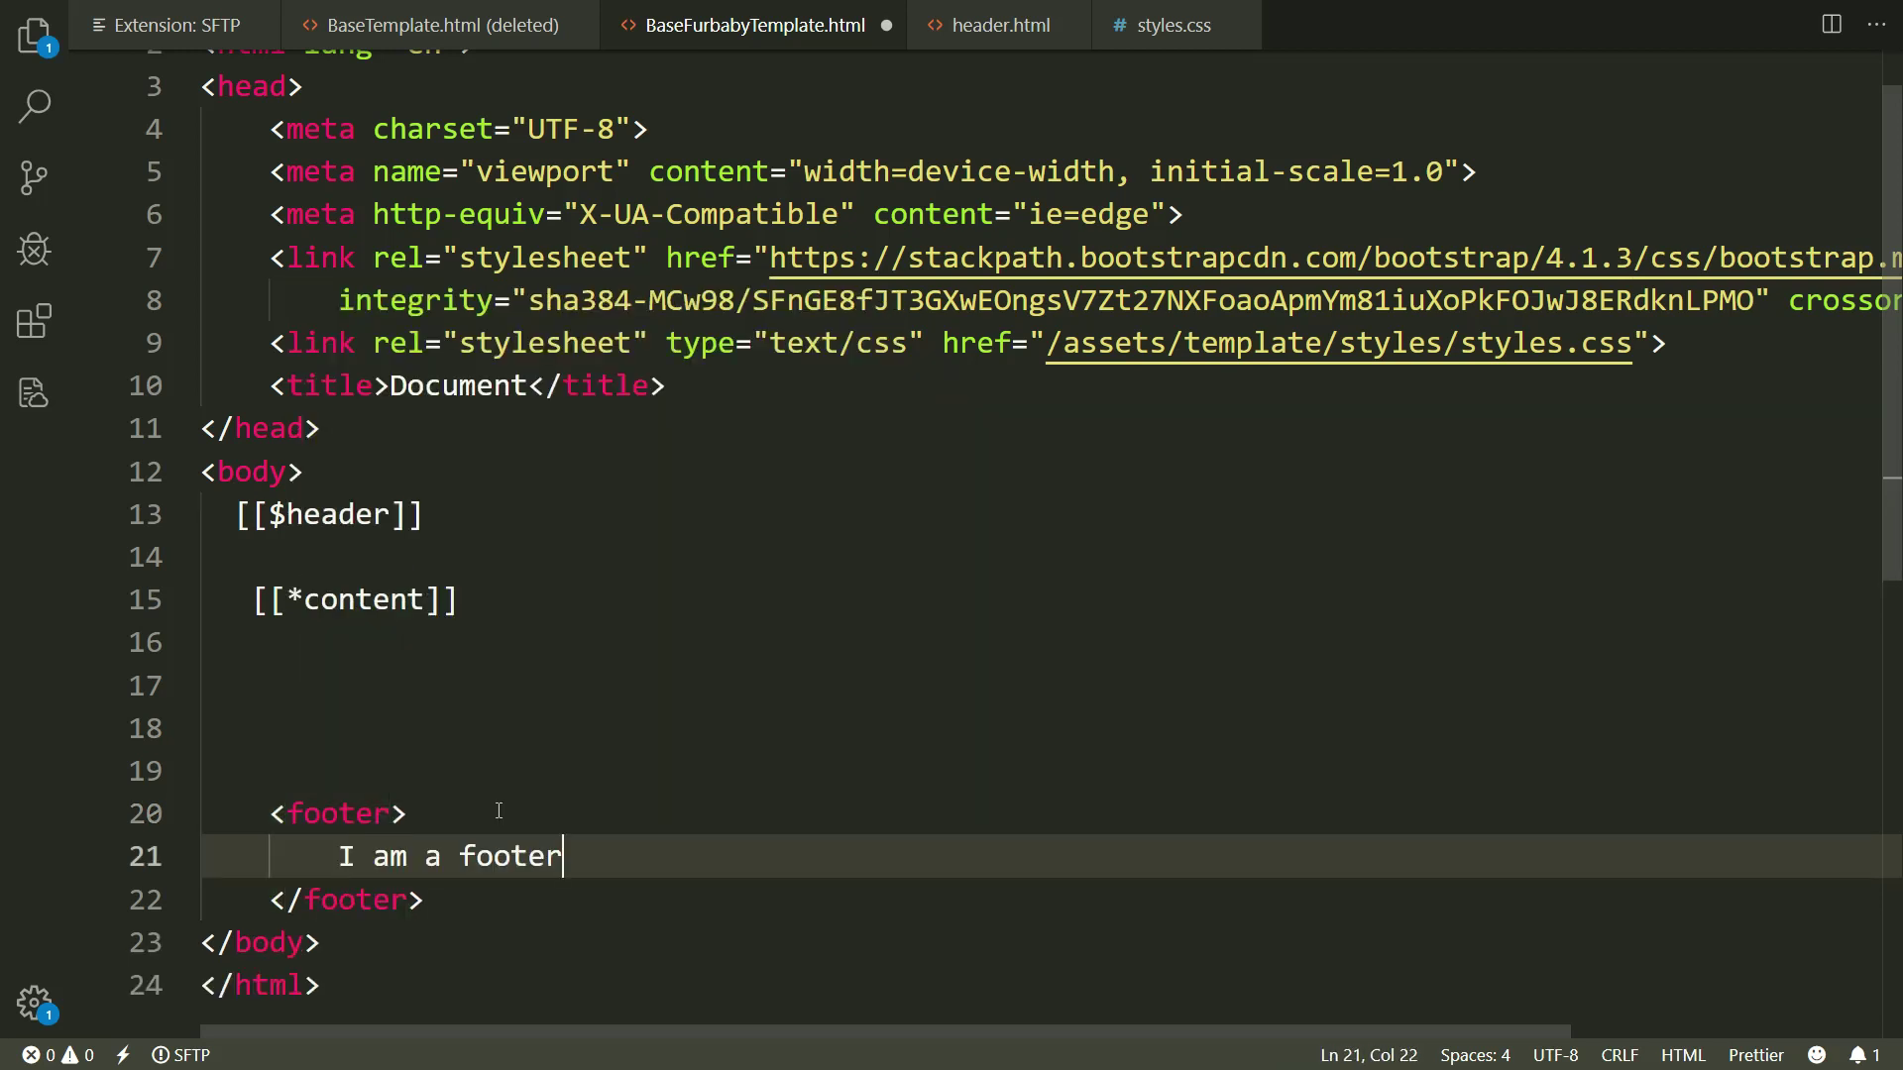
key("ctrl+s")
Cut the whole footer block from the template, save, and start an untitled file
left_click_drag(432, 900, 254, 814)
key("BackSpace")
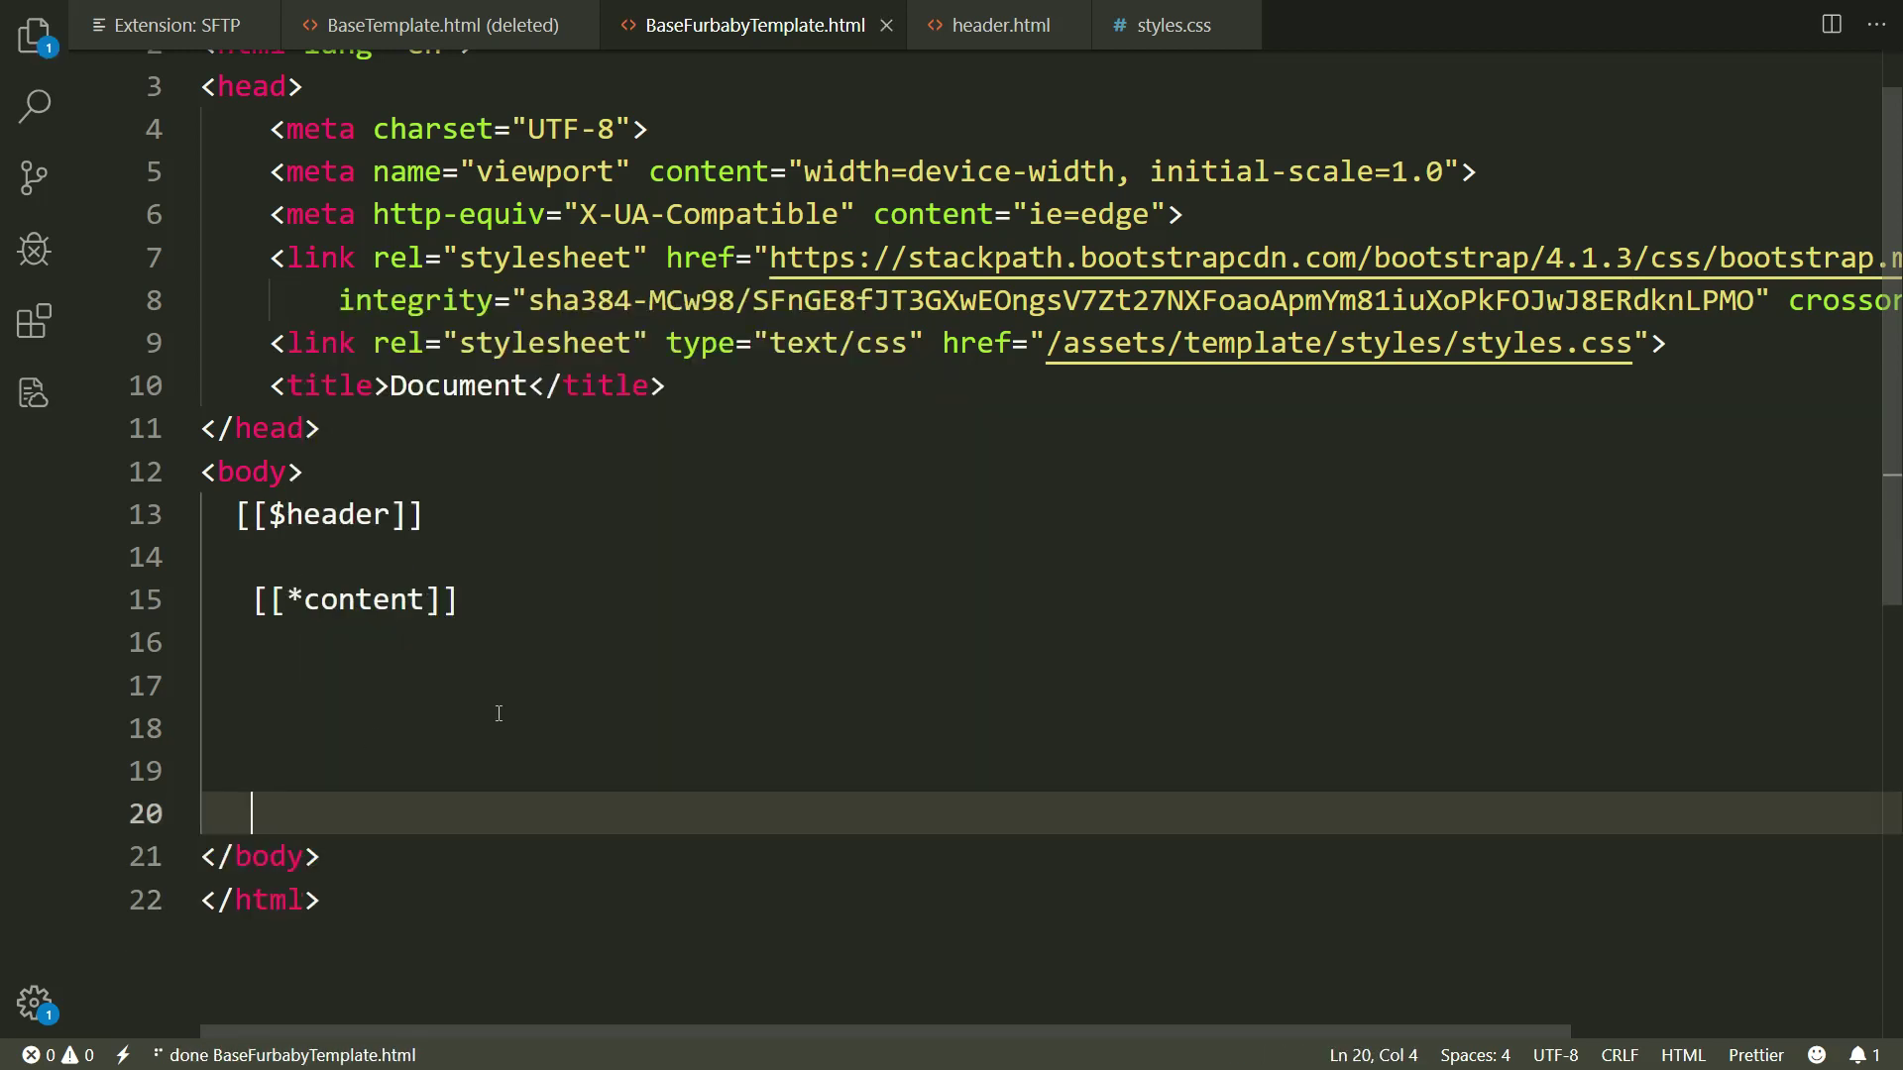
key("ctrl+s")
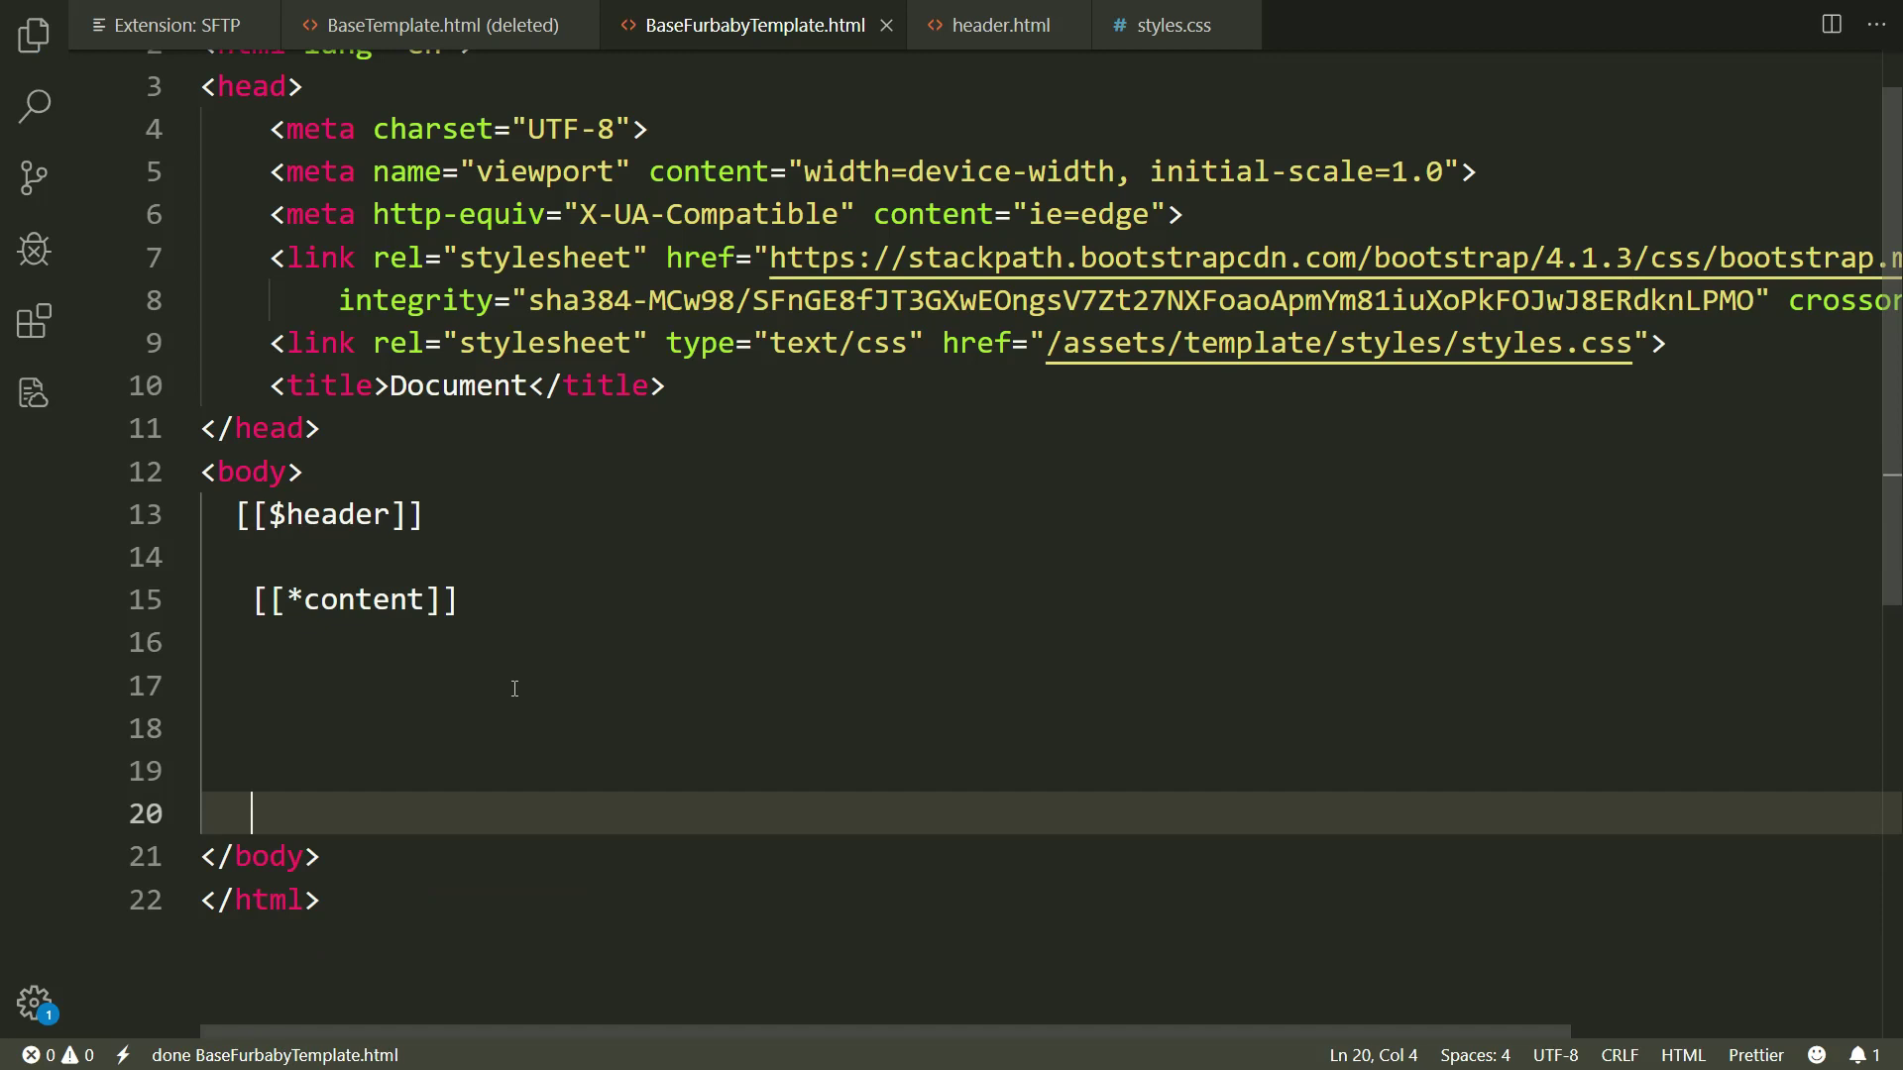
key("ctrl+n")
Paste the footer markup and save it as footer.html in chunks/template_includes
key("ctrl+v")
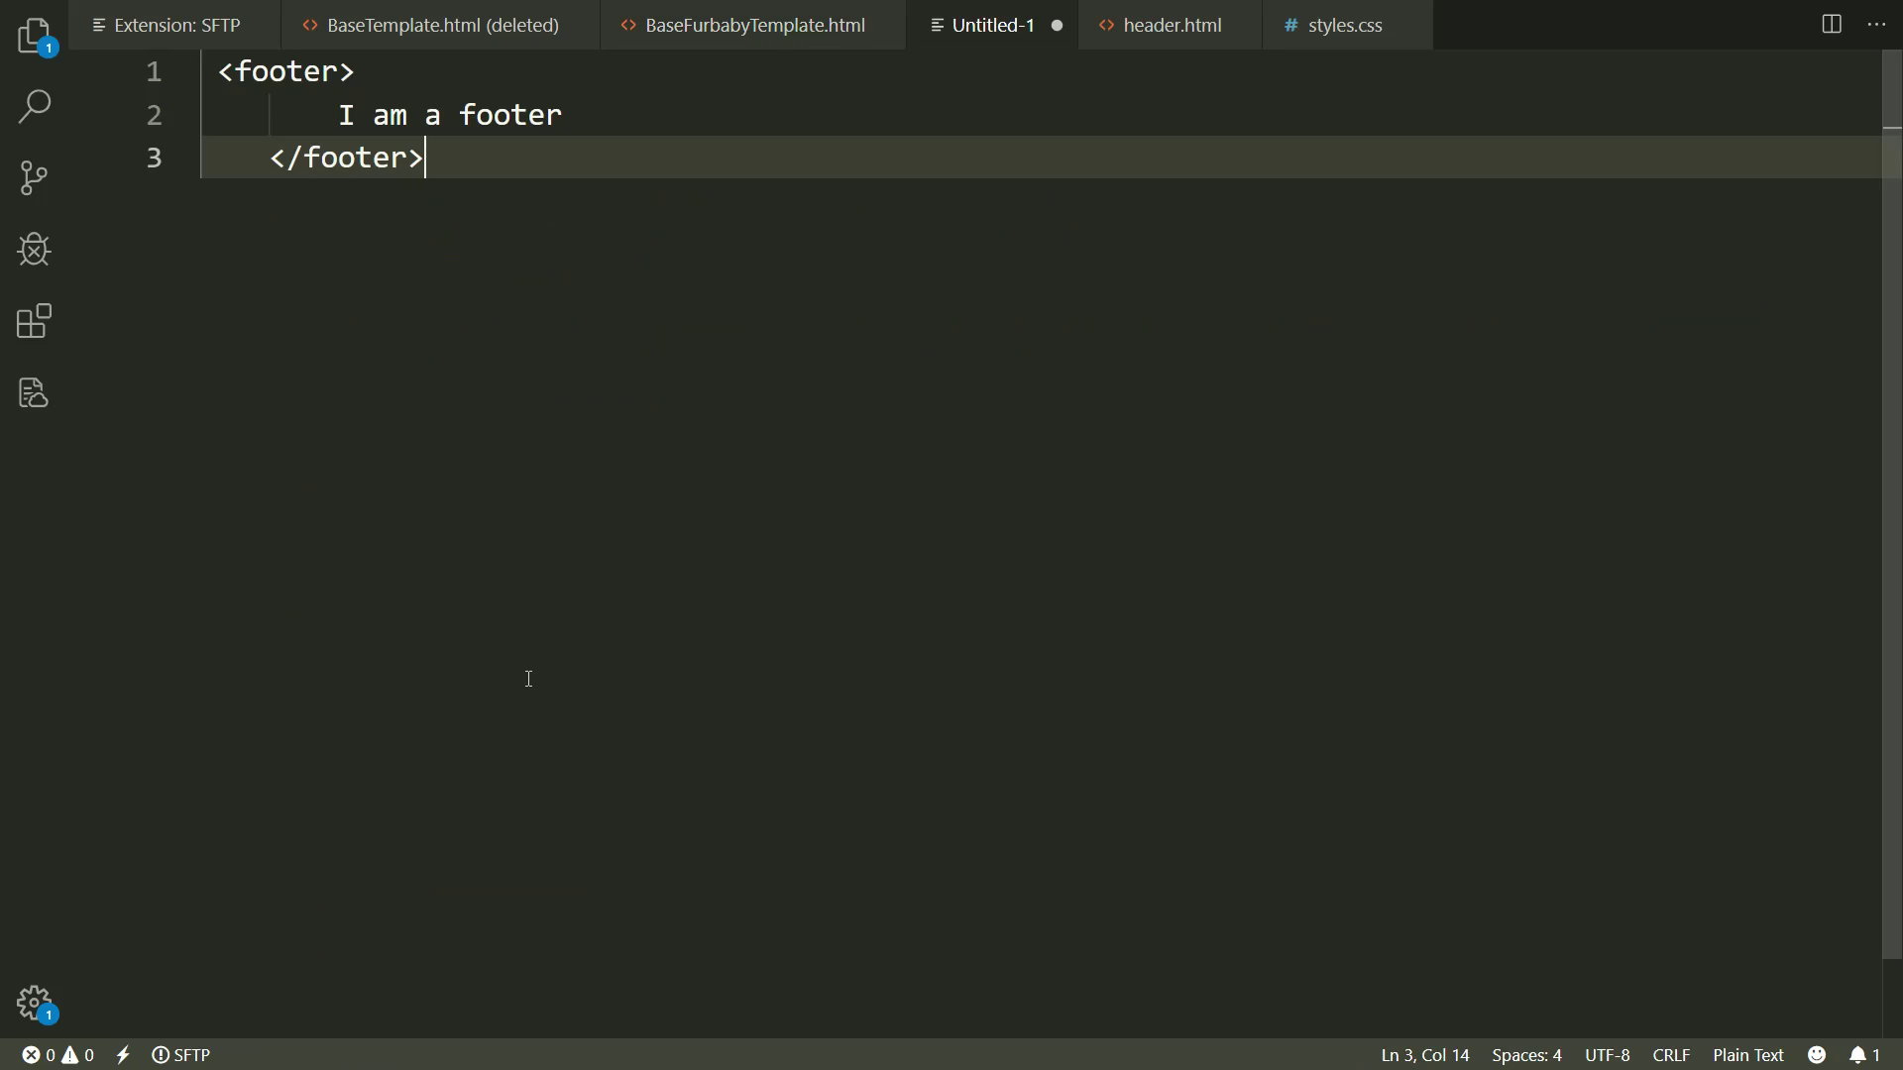
key("ctrl+s")
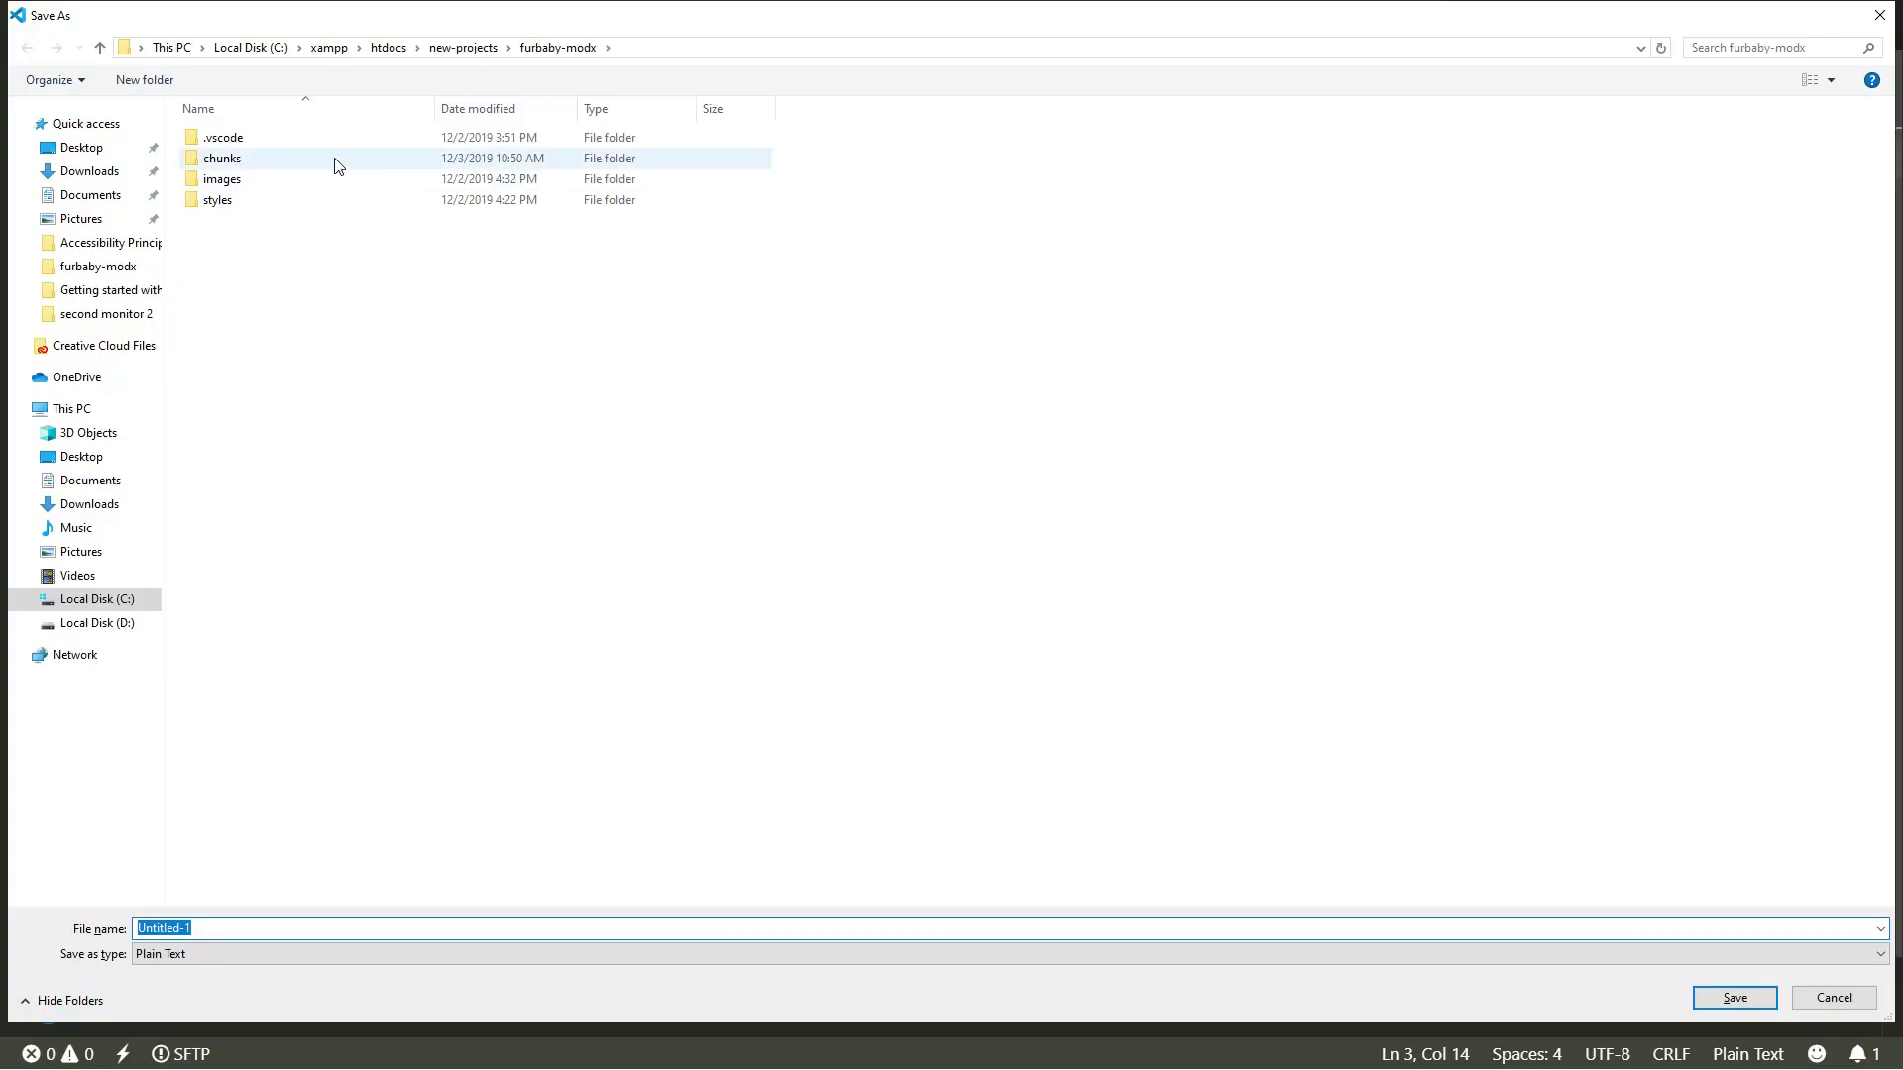
left_click(338, 161)
double_click(338, 162)
double_click(358, 159)
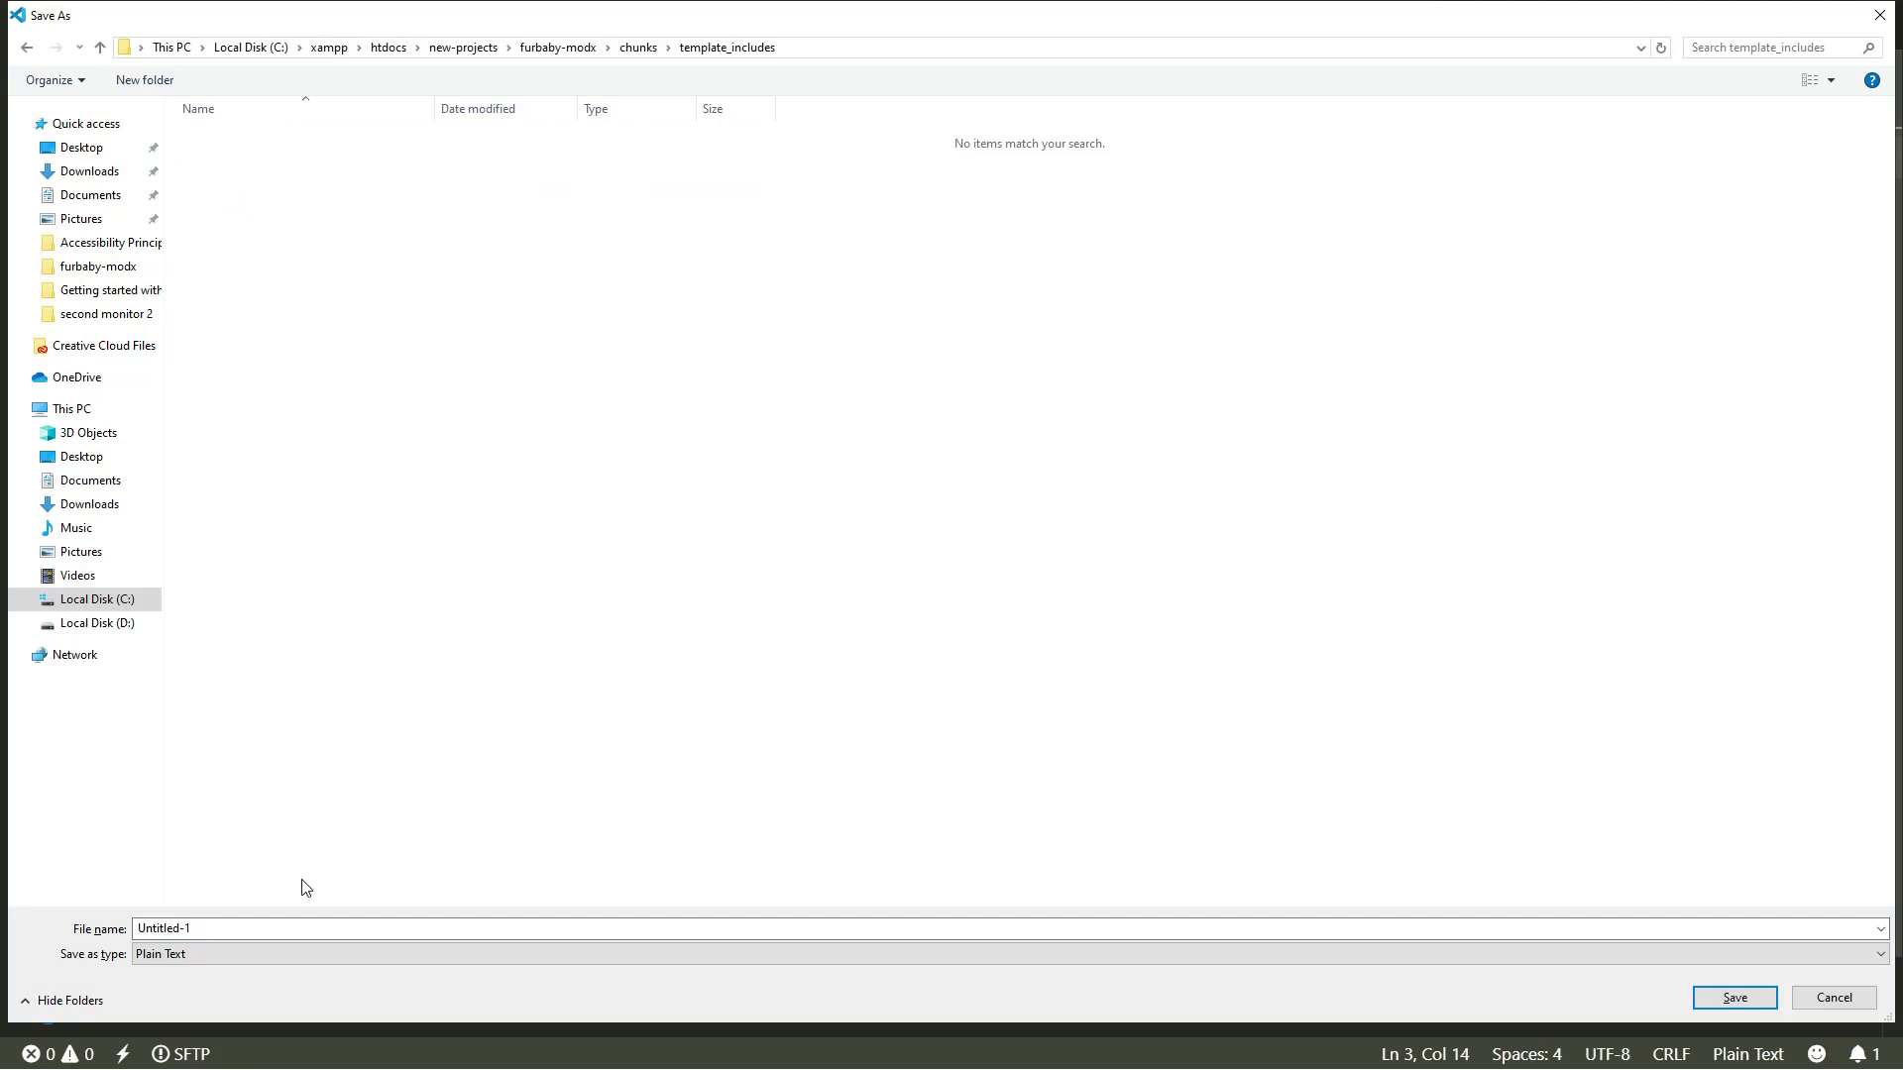
left_click(301, 930)
key("ctrl+a")
type("FO")
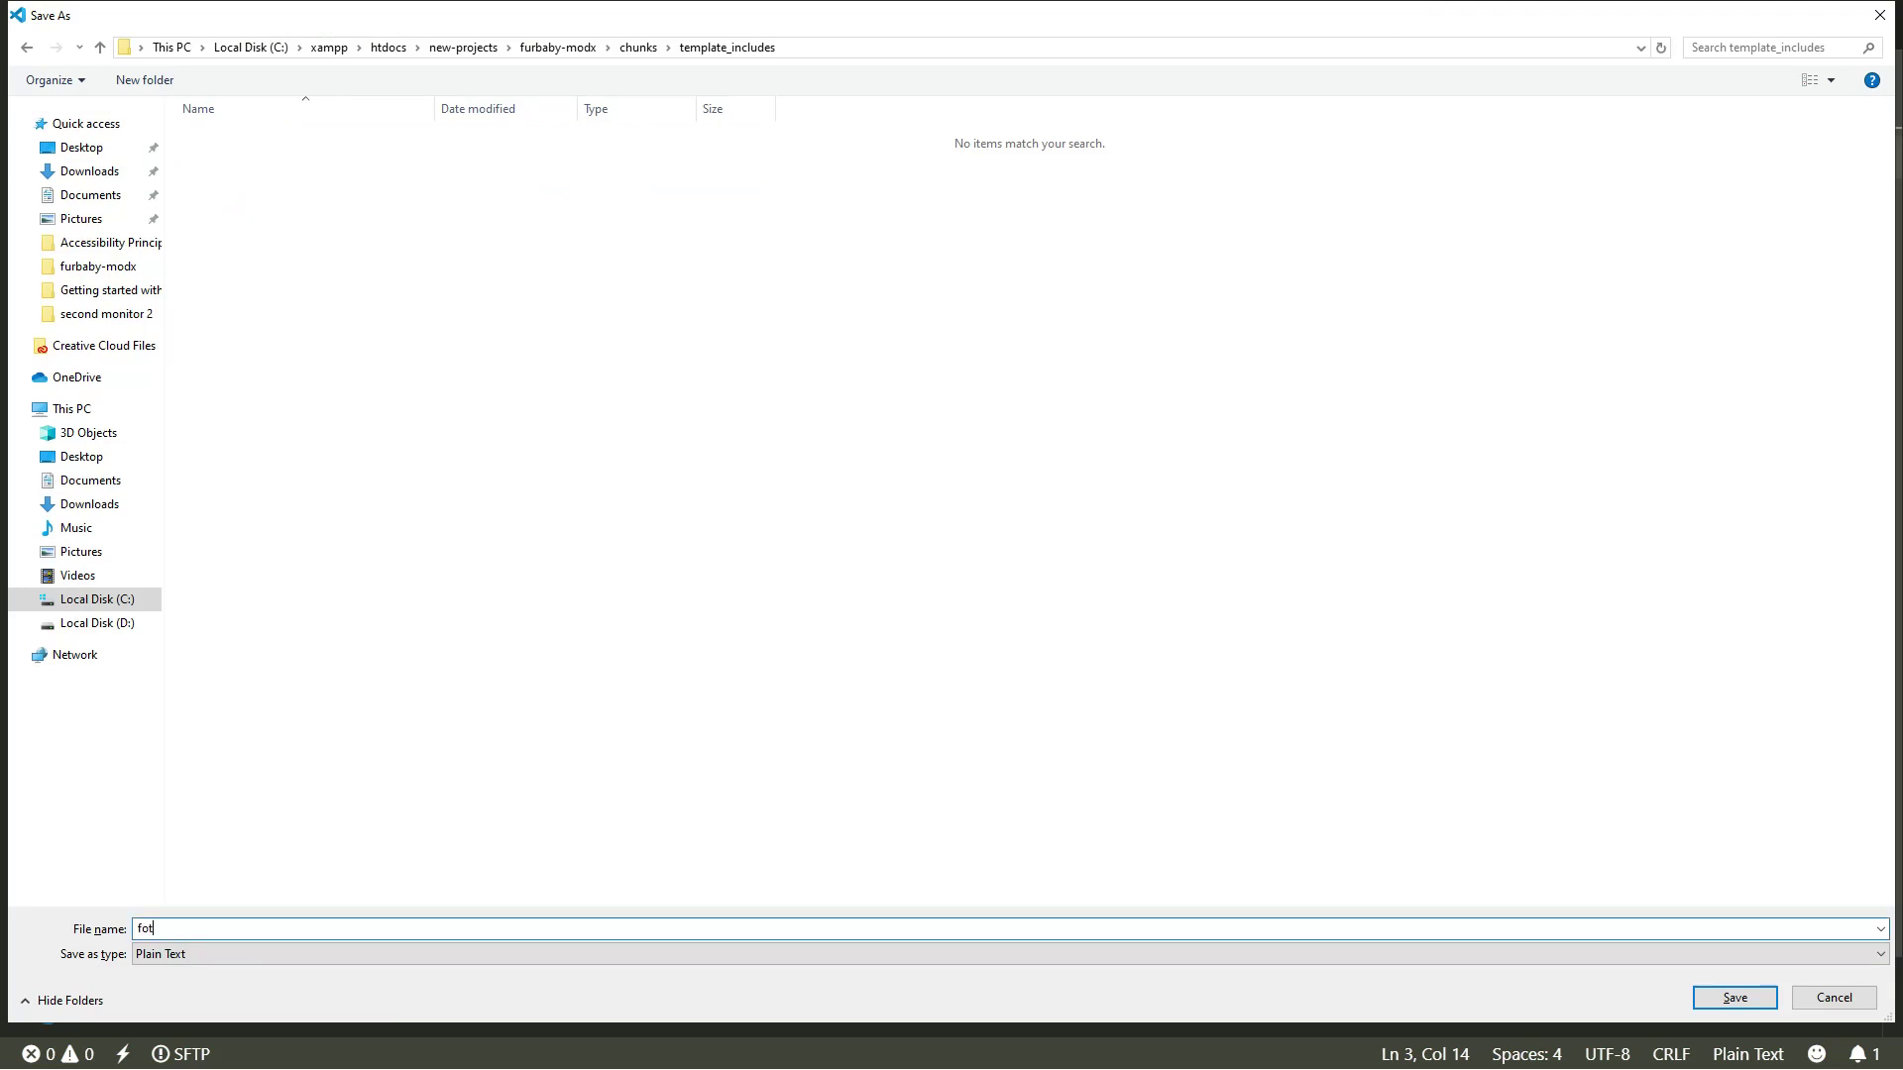
key("Return")
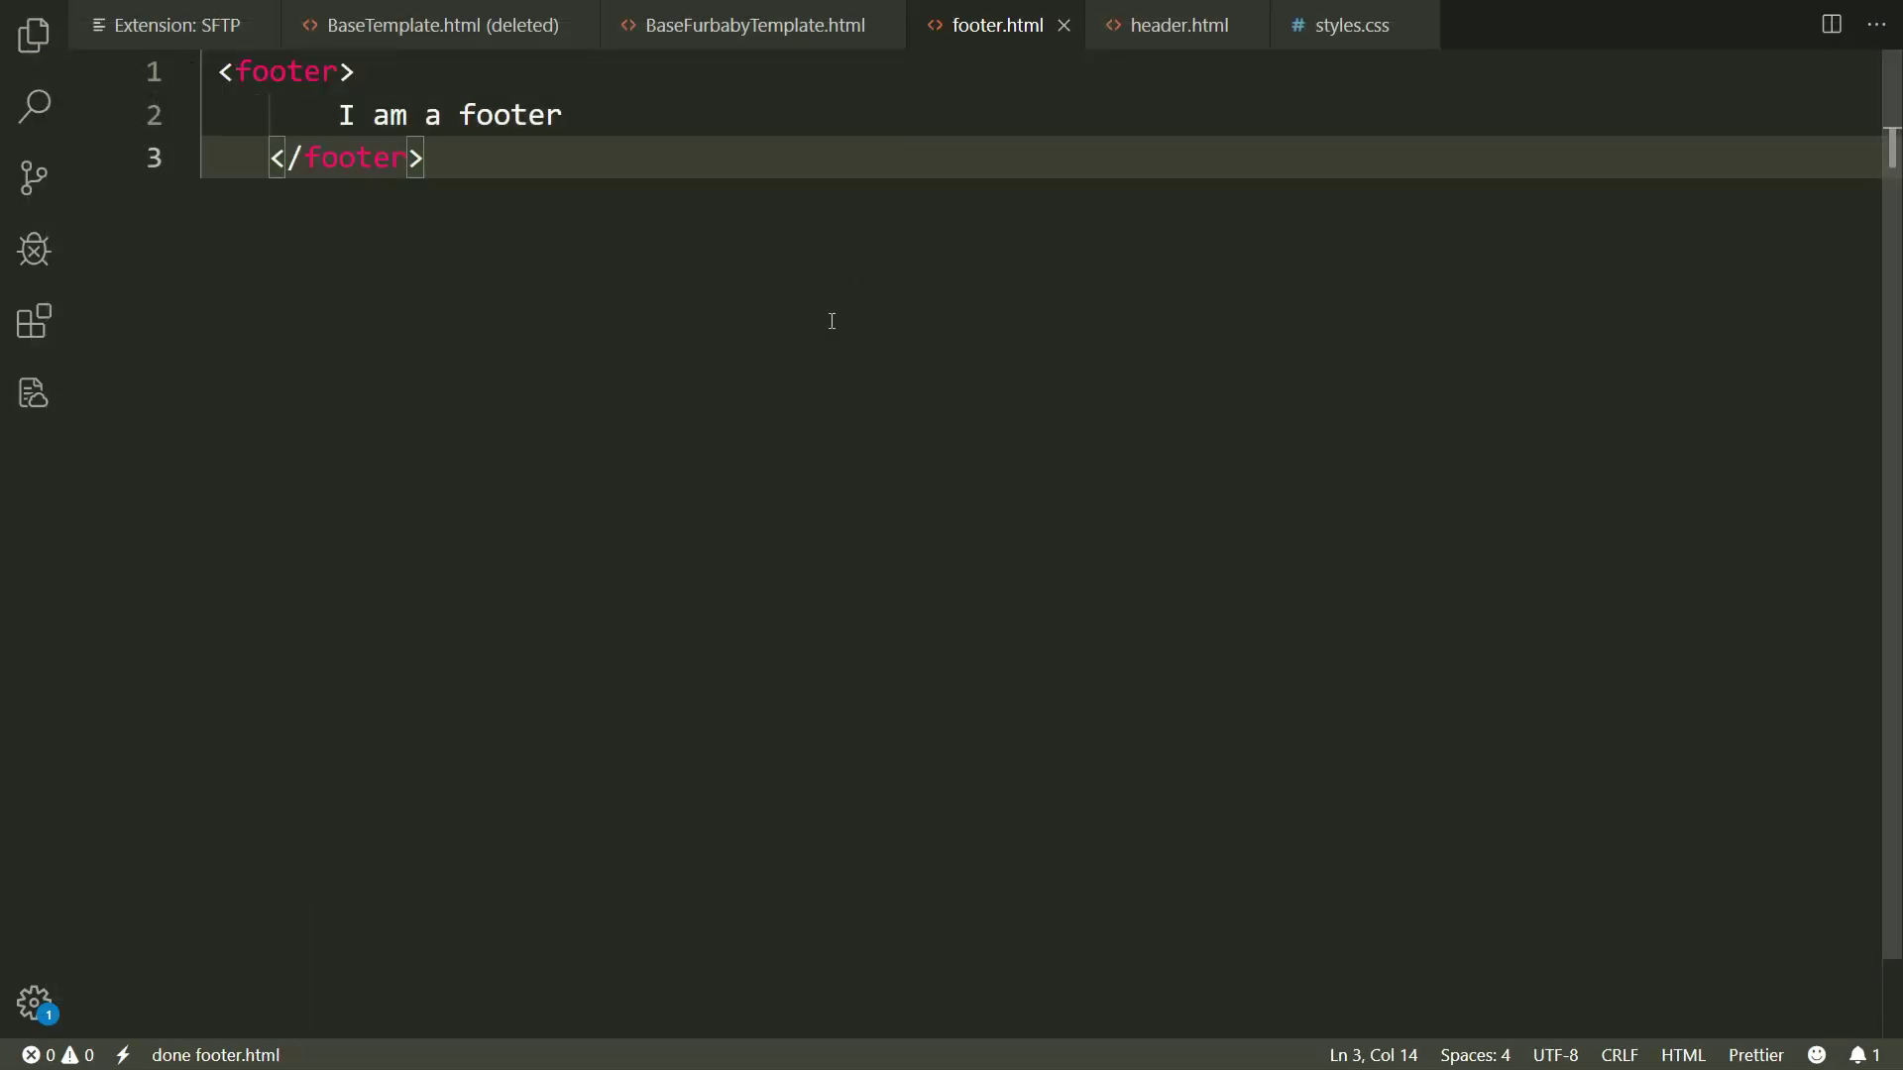
key("alt+Tab")
key("alt+Tab")
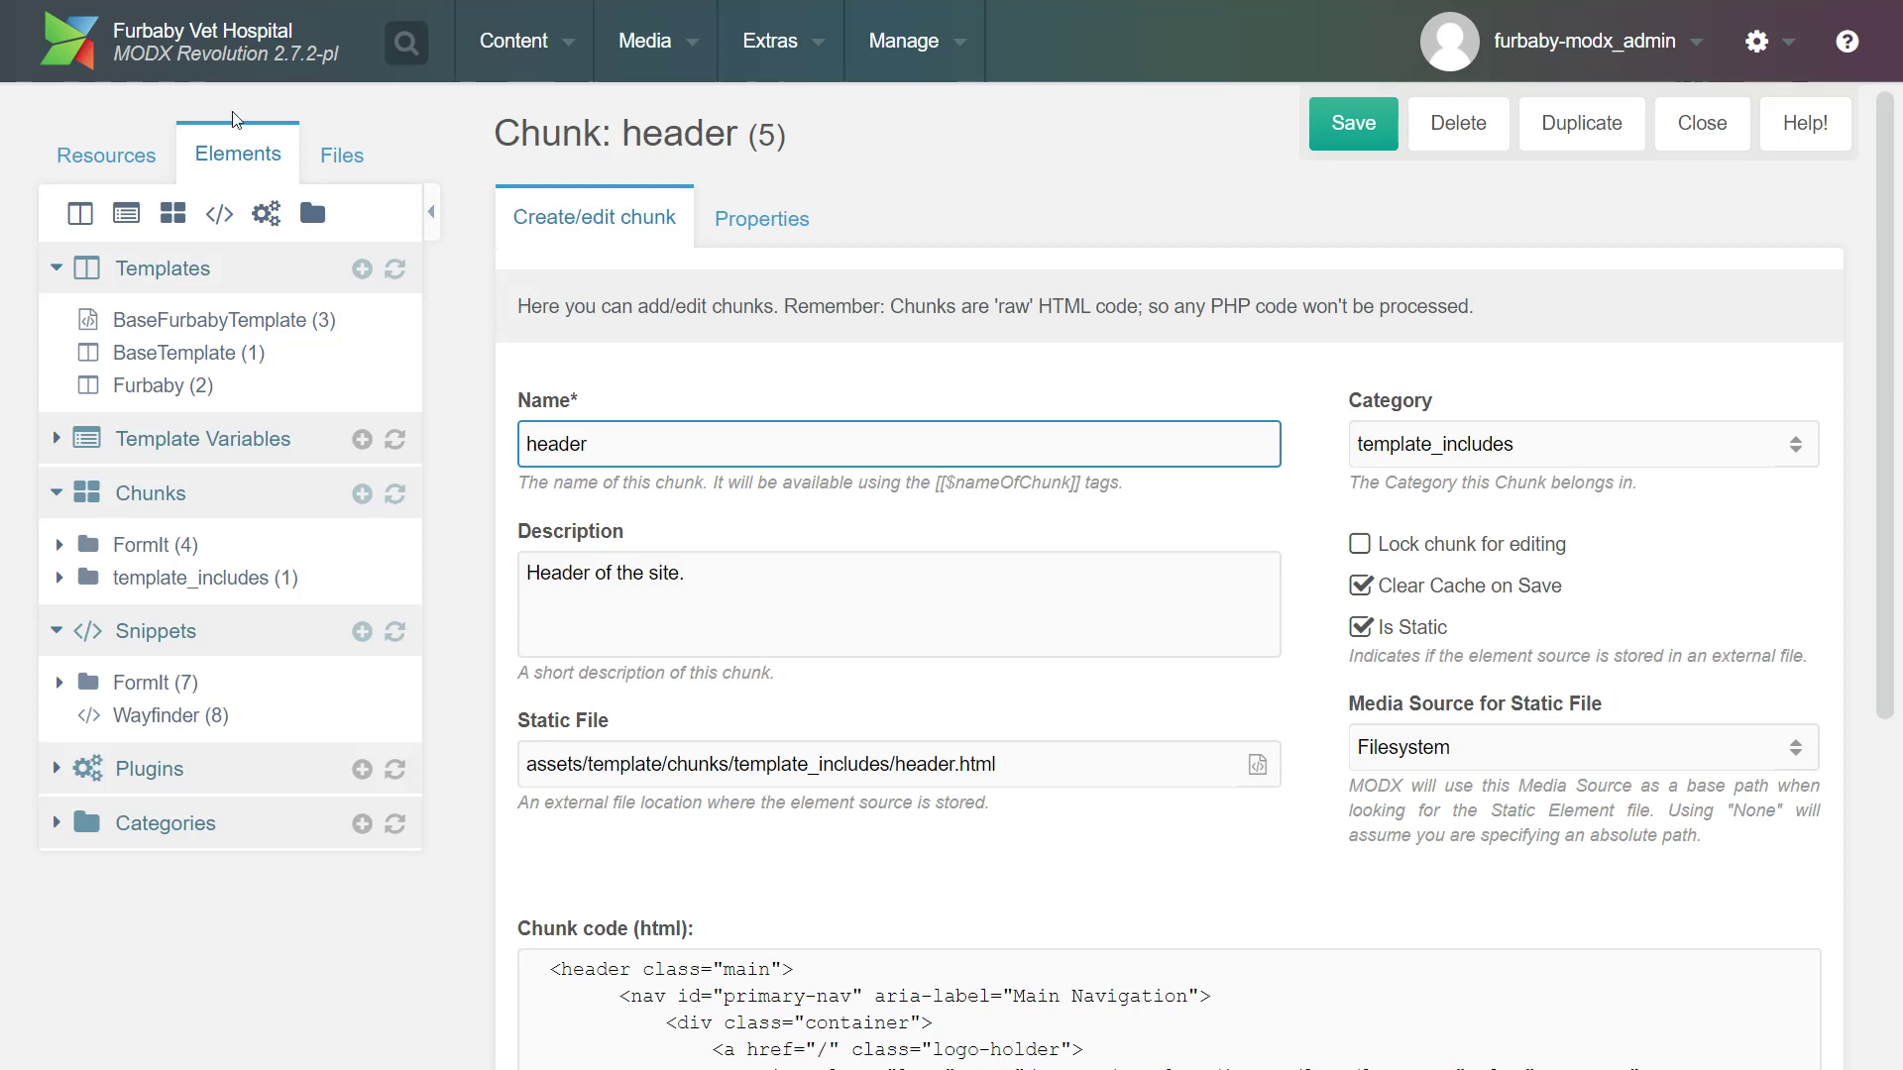
Expand Chunks and template_includes, then start a new chunk from that category's context menu
left_click(277, 495)
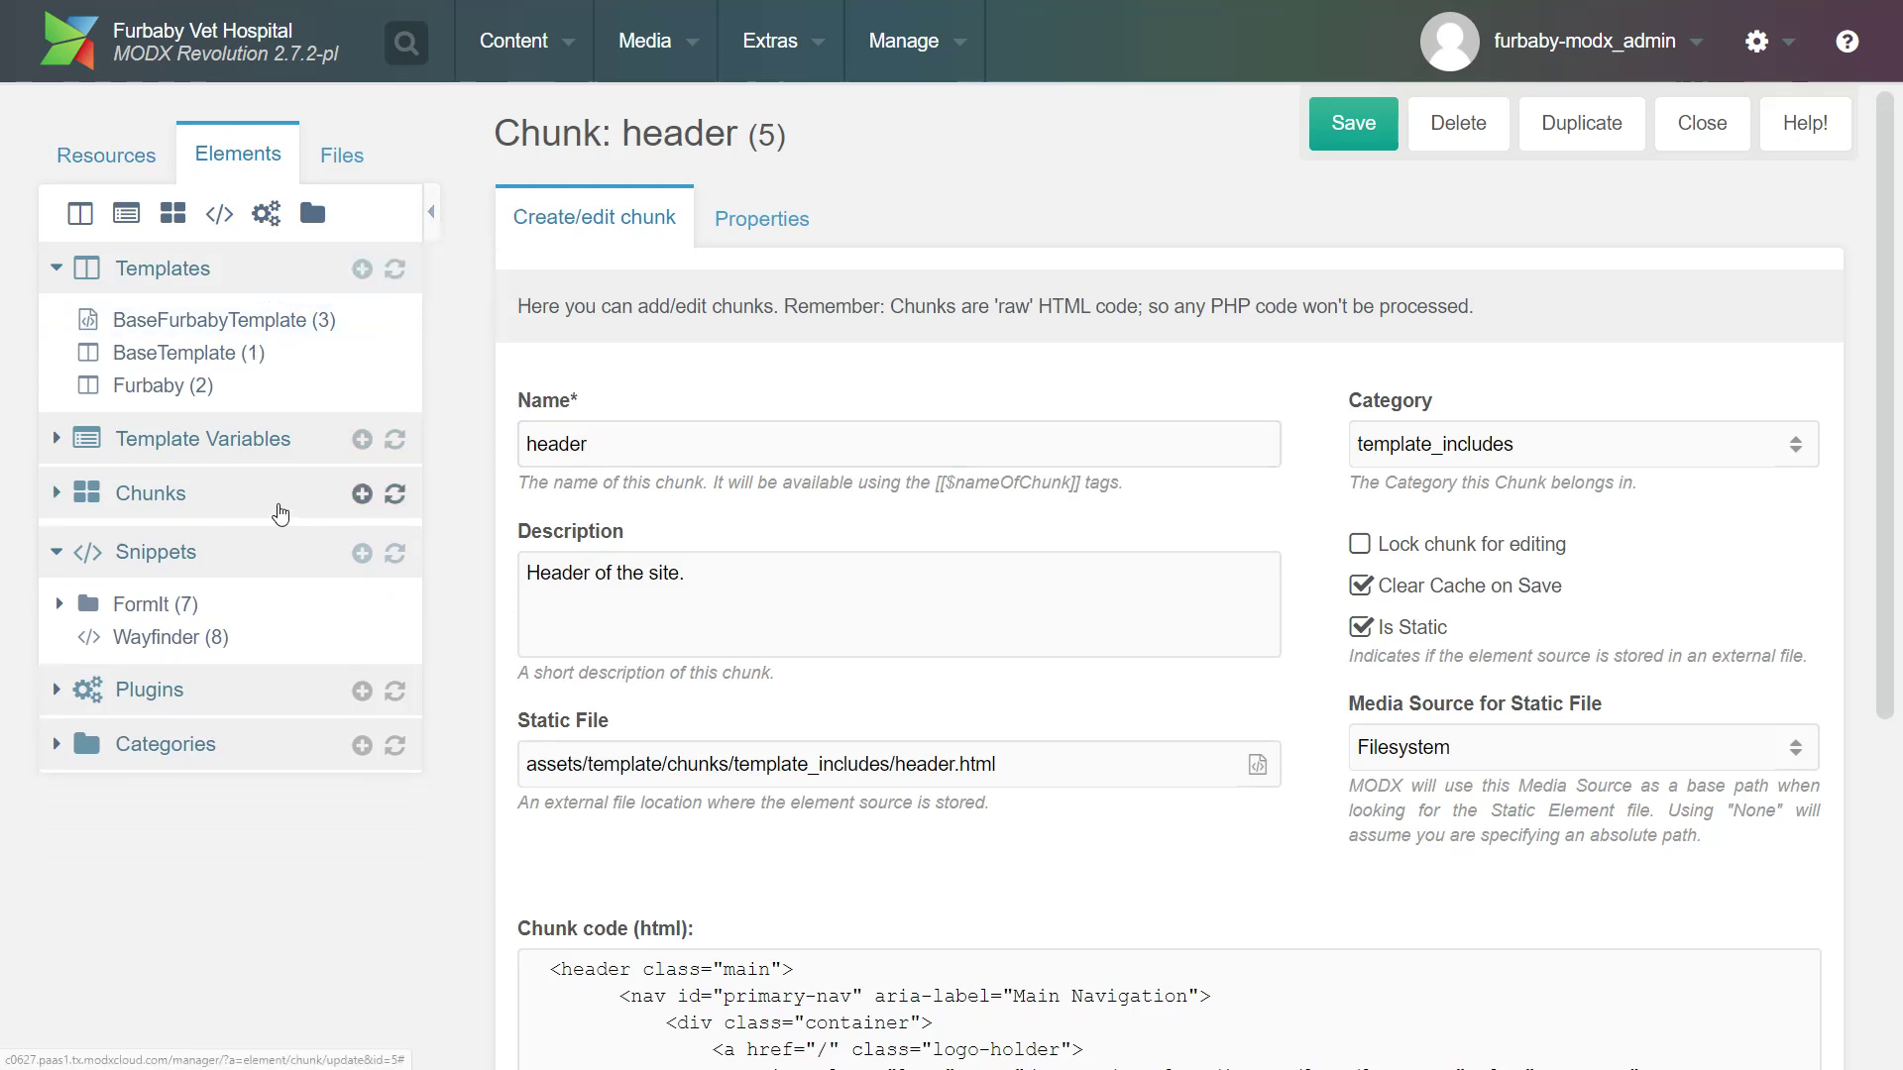
left_click(277, 496)
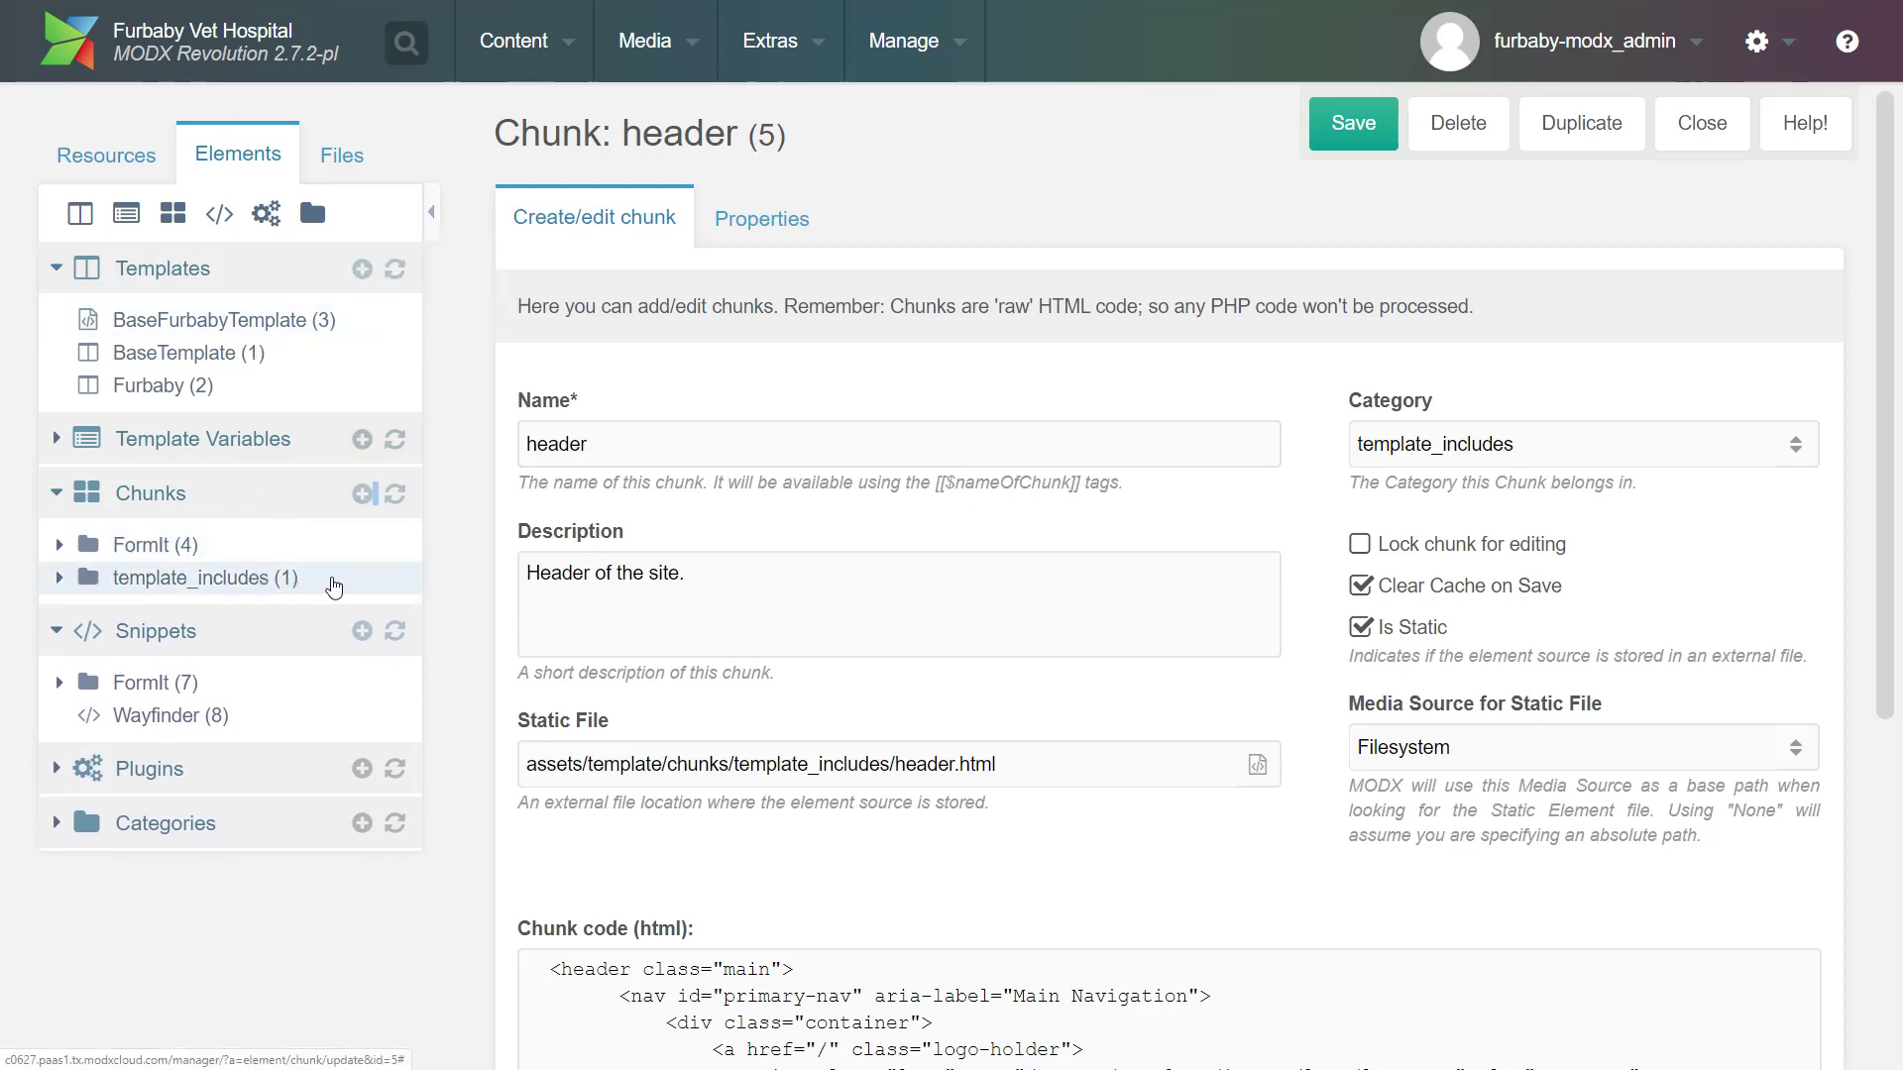
left_click(333, 586)
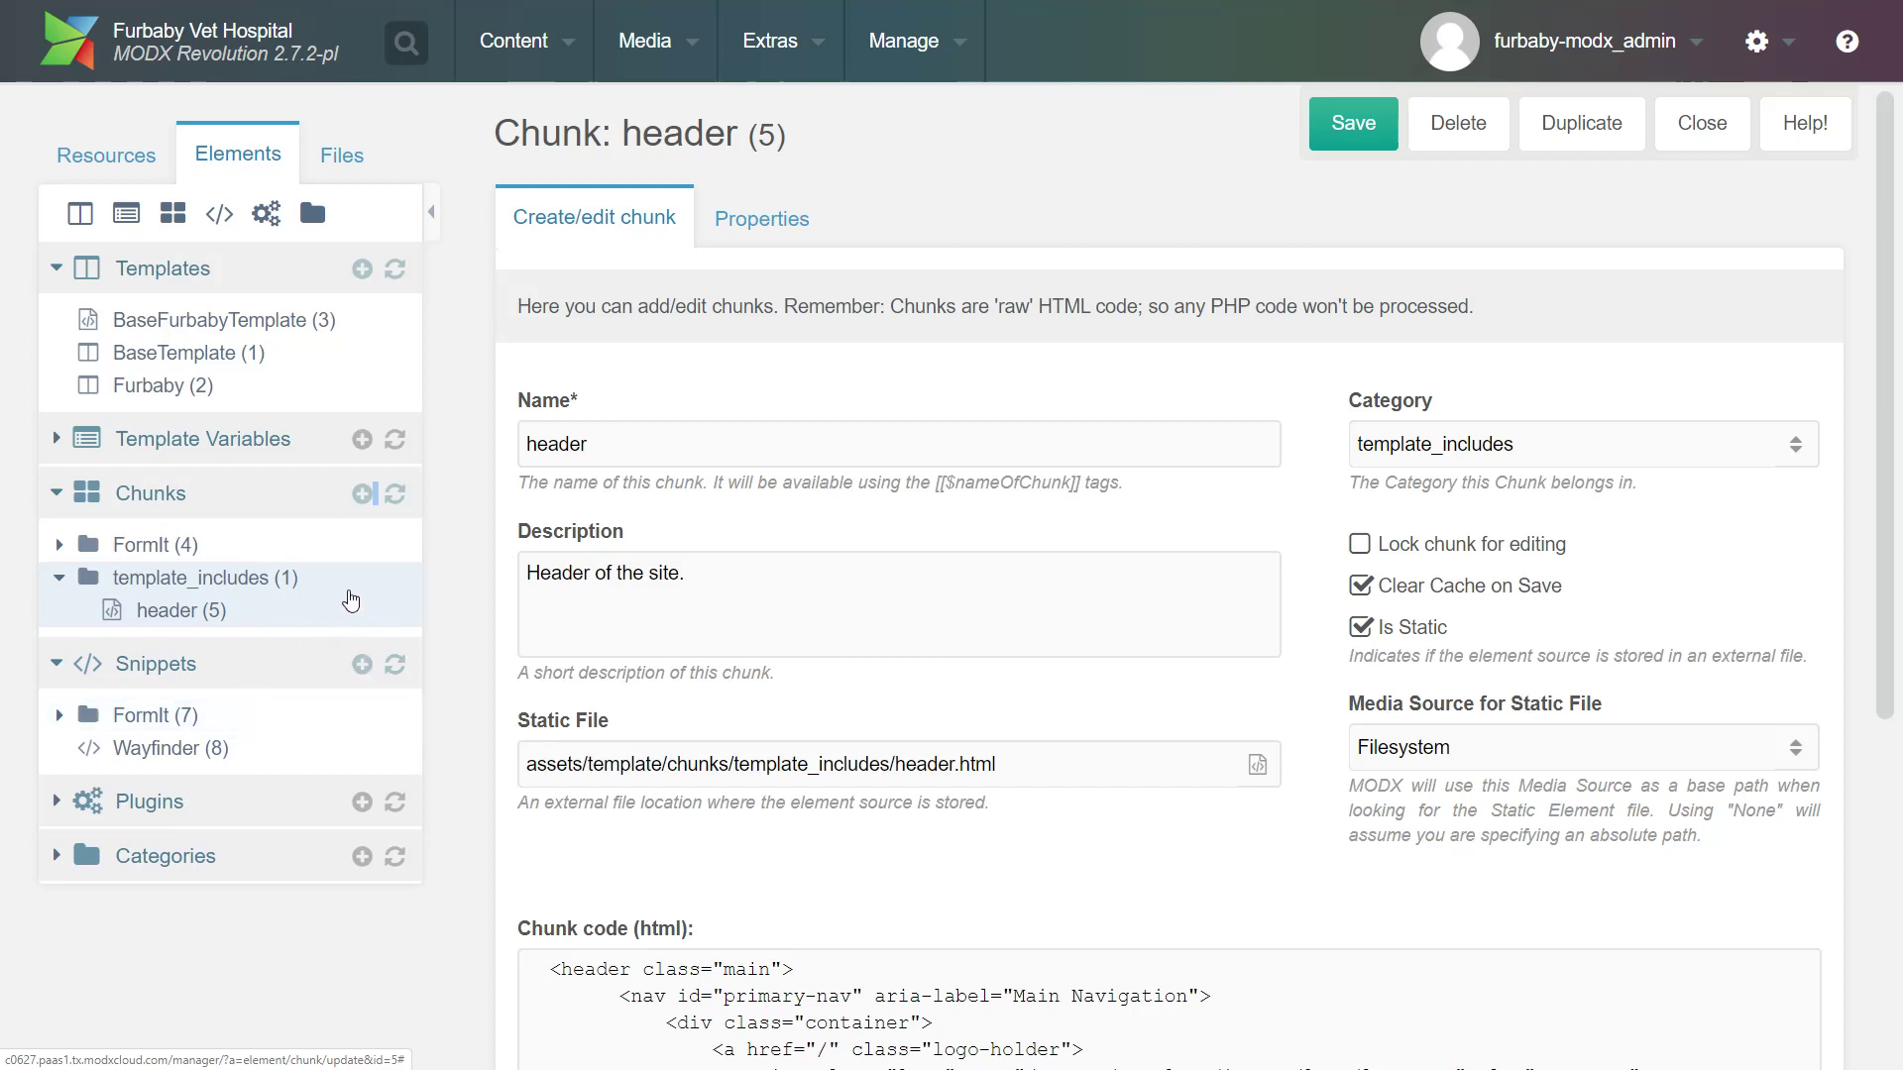
right_click(351, 583)
right_click(165, 585)
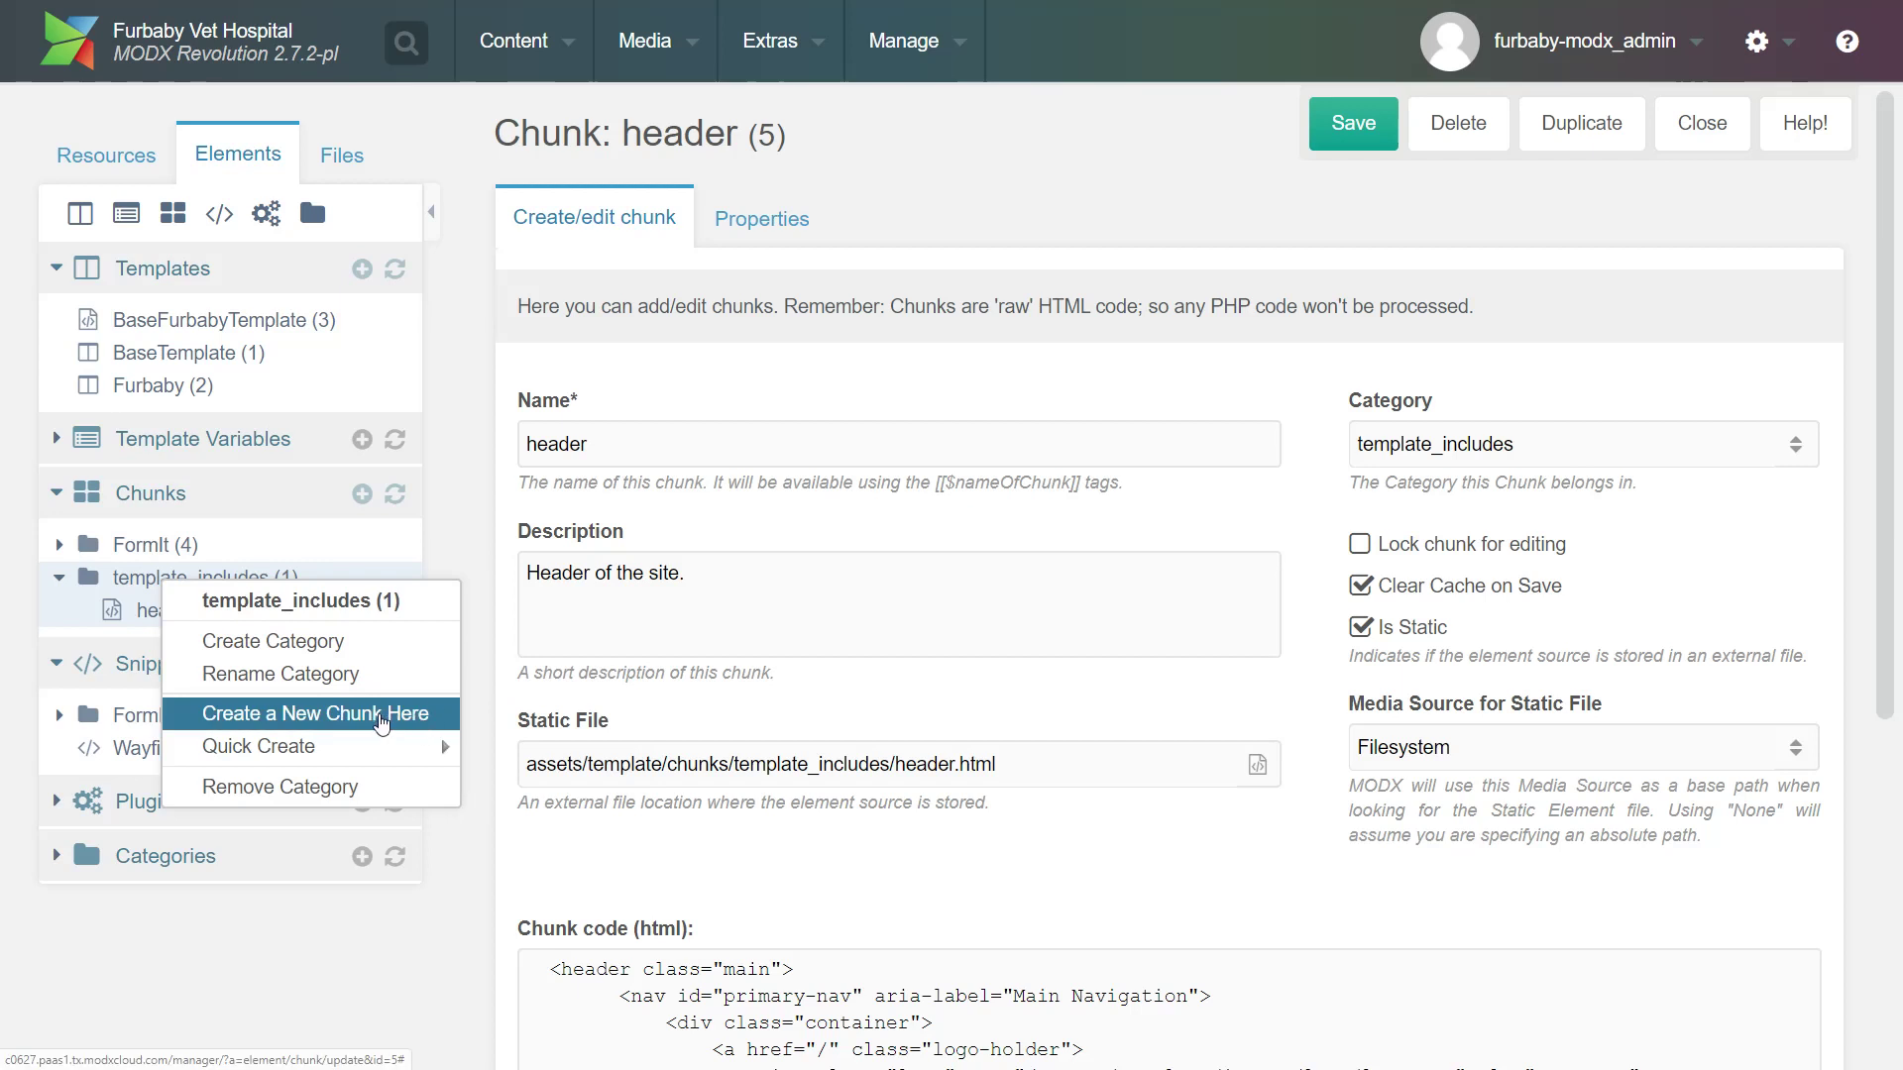
left_click(389, 717)
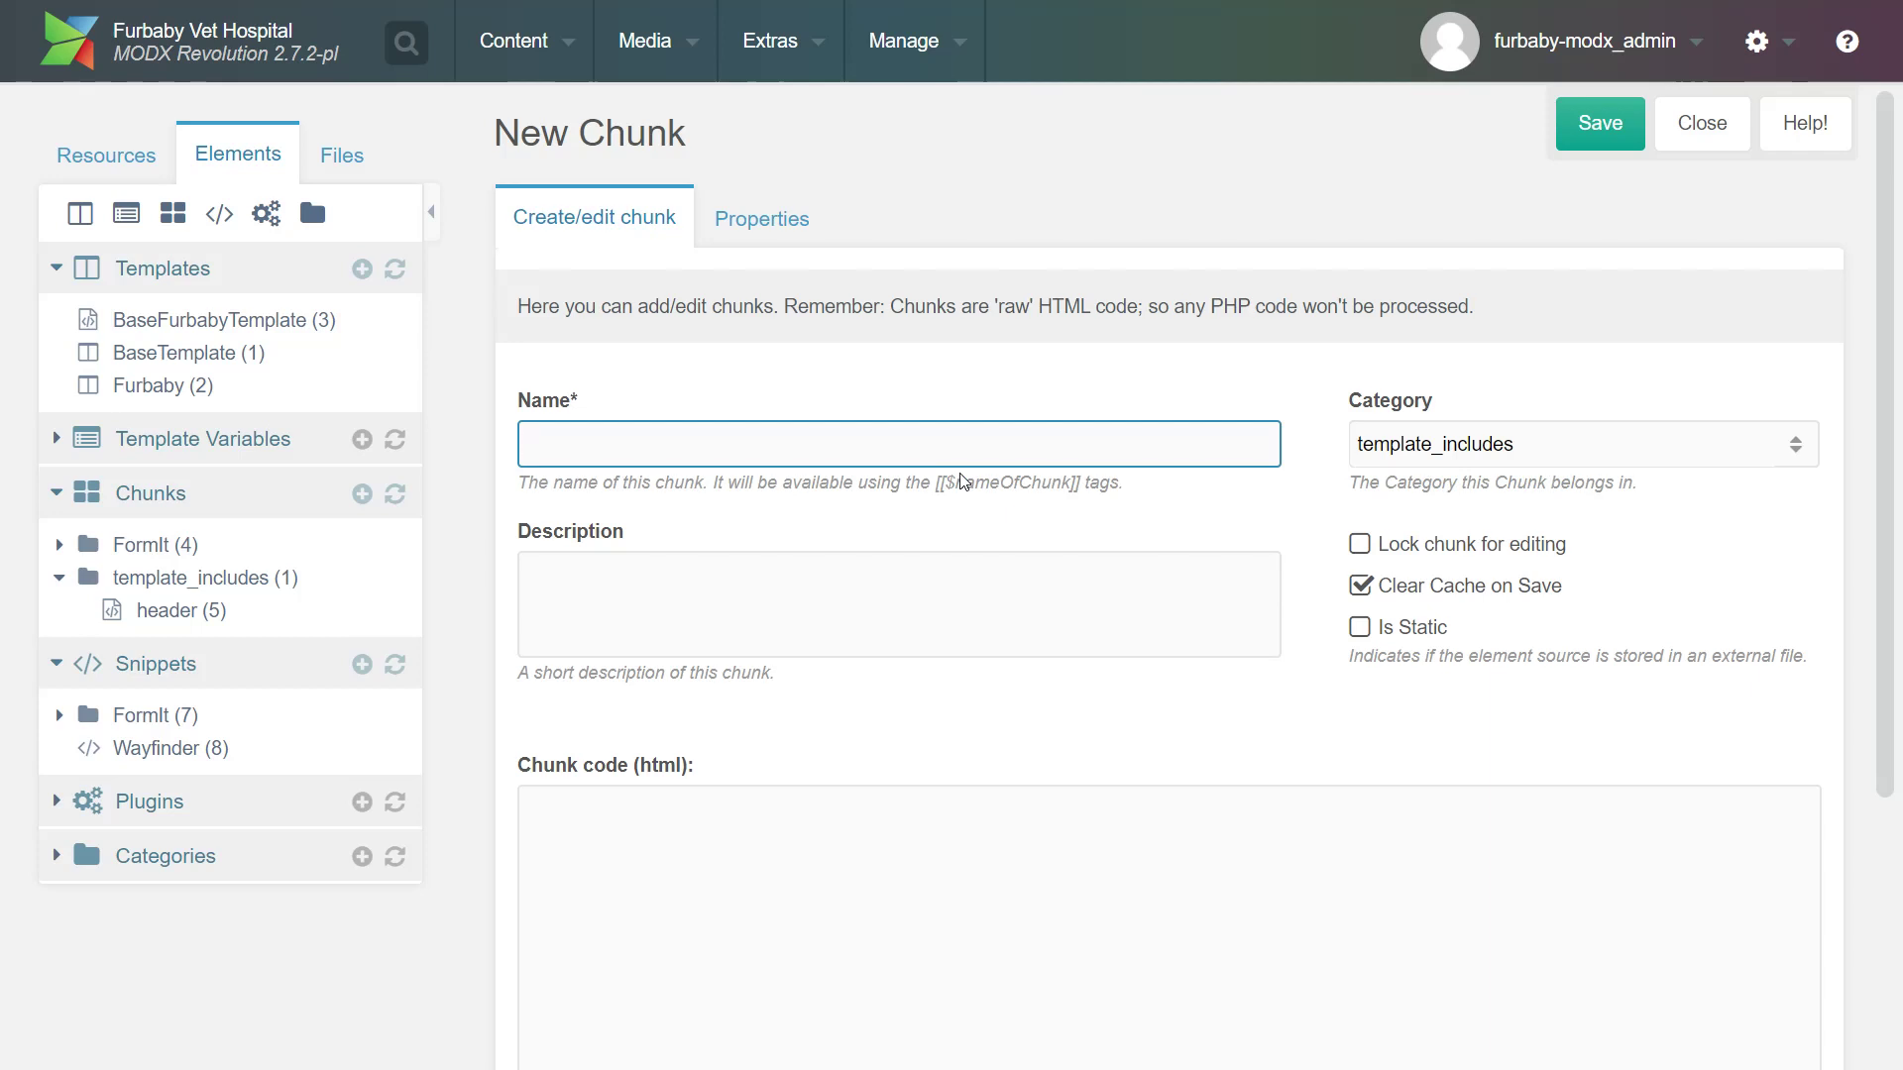
type("footer")
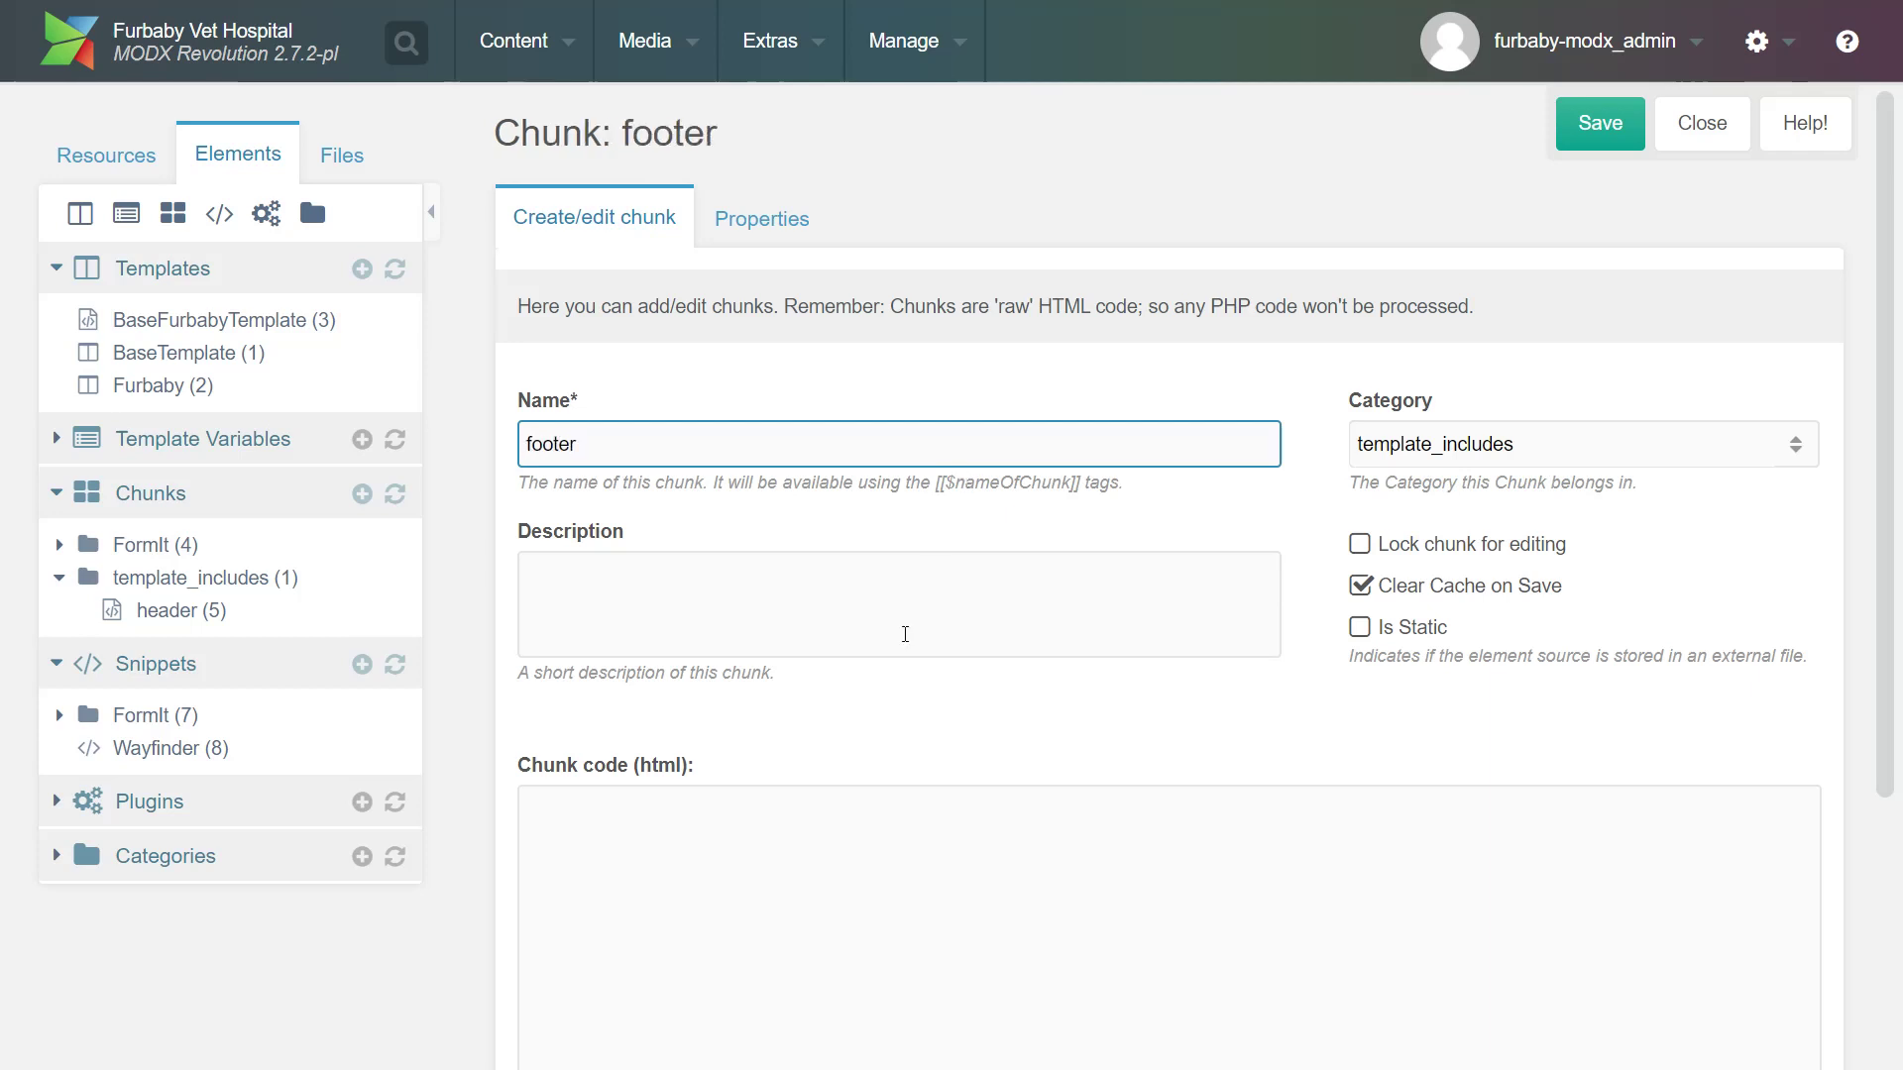
Name the chunk footer, describe it as 'Footer of the site', and make it static
left_click(903, 631)
type("Footer of ")
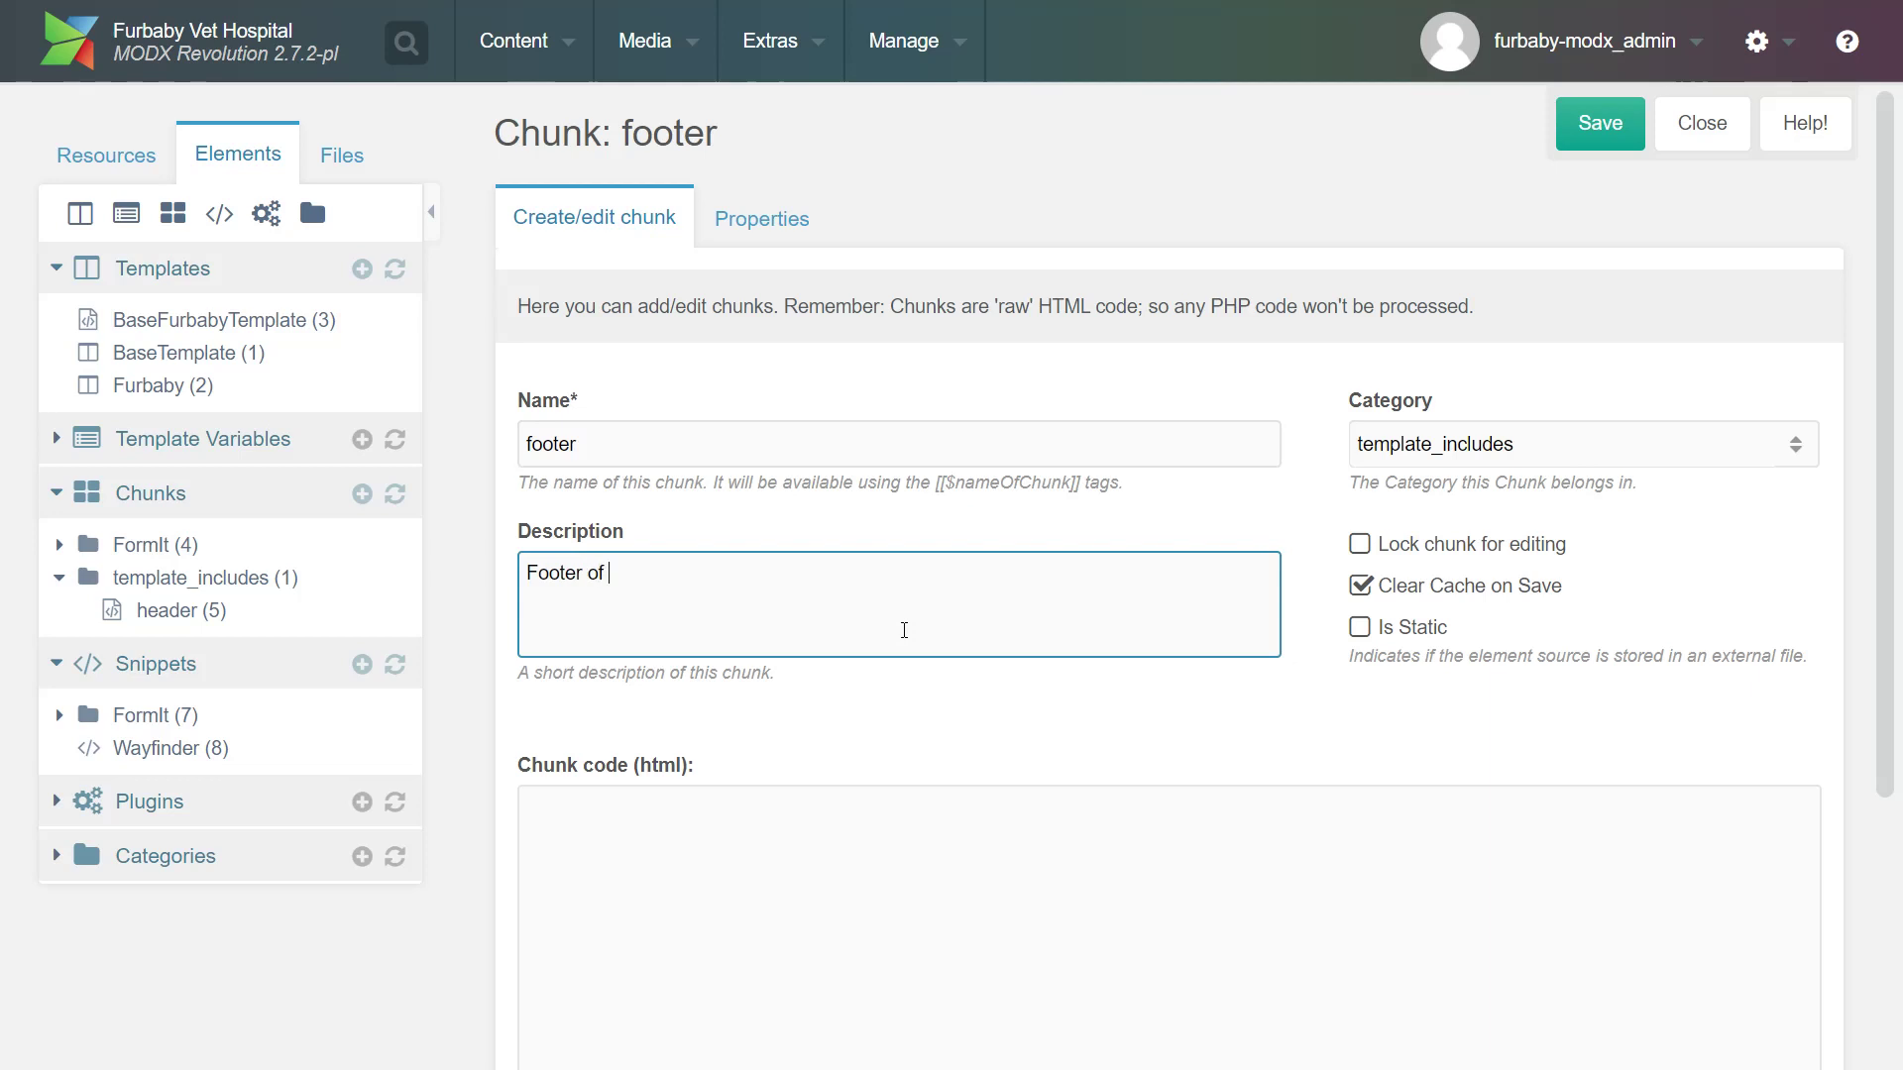
type("the site")
left_click(1359, 627)
left_click(1256, 766)
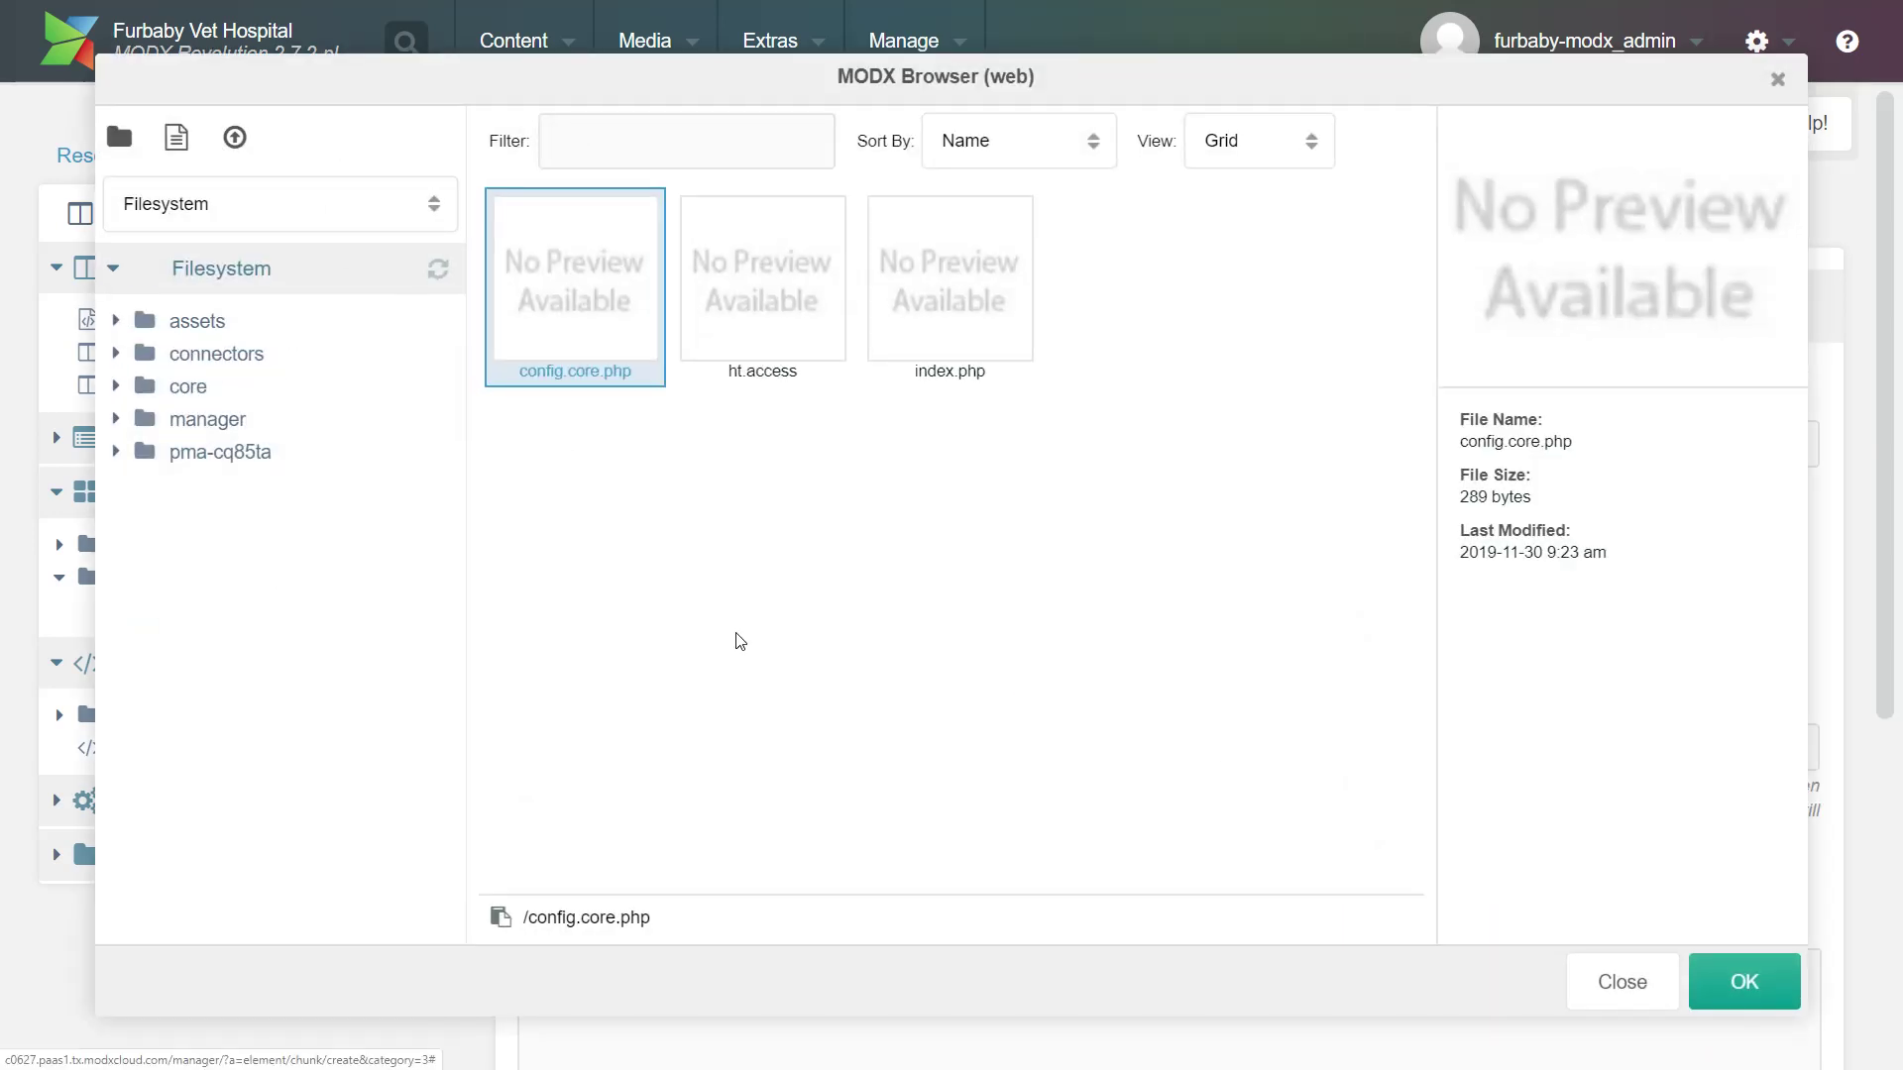
Link assets/template/chunks/template_includes/footer.html as the static file, save, and collapse template_includes
left_click(196, 320)
left_click(229, 384)
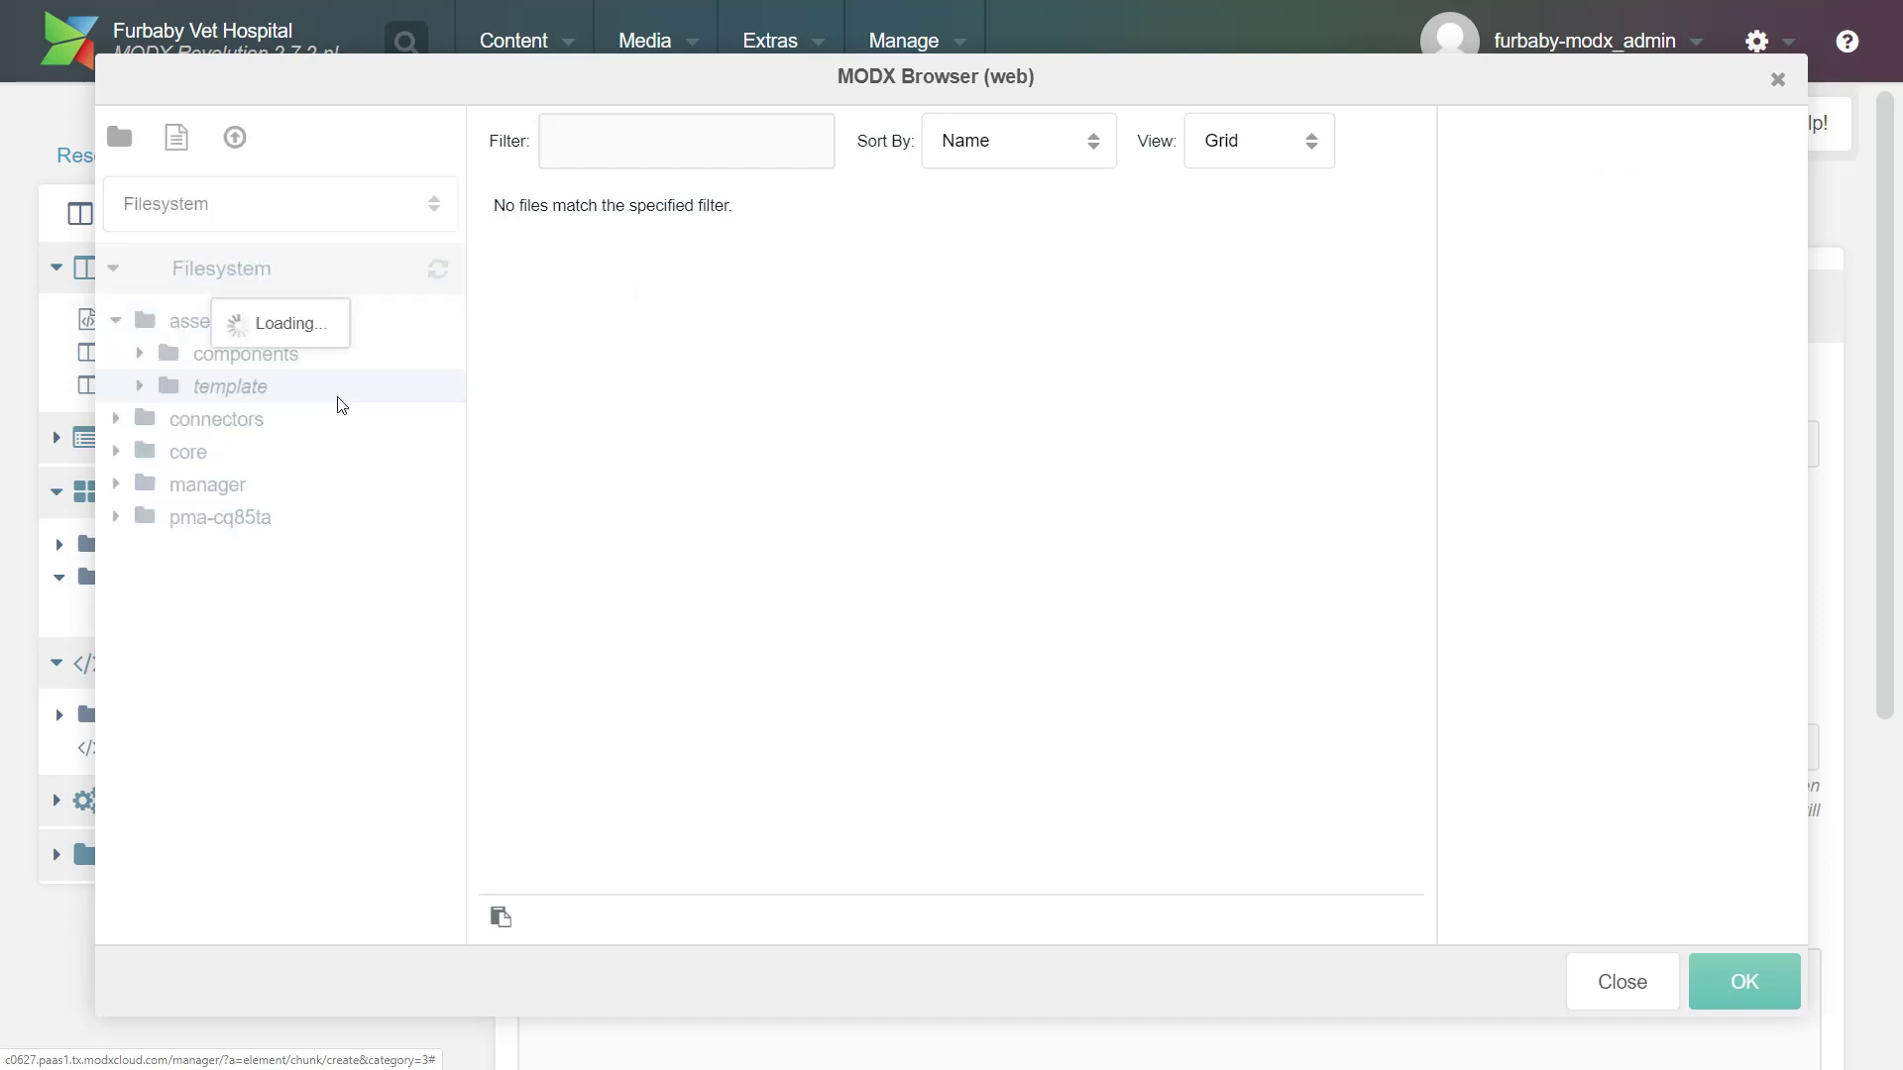
left_click(247, 419)
left_click(316, 451)
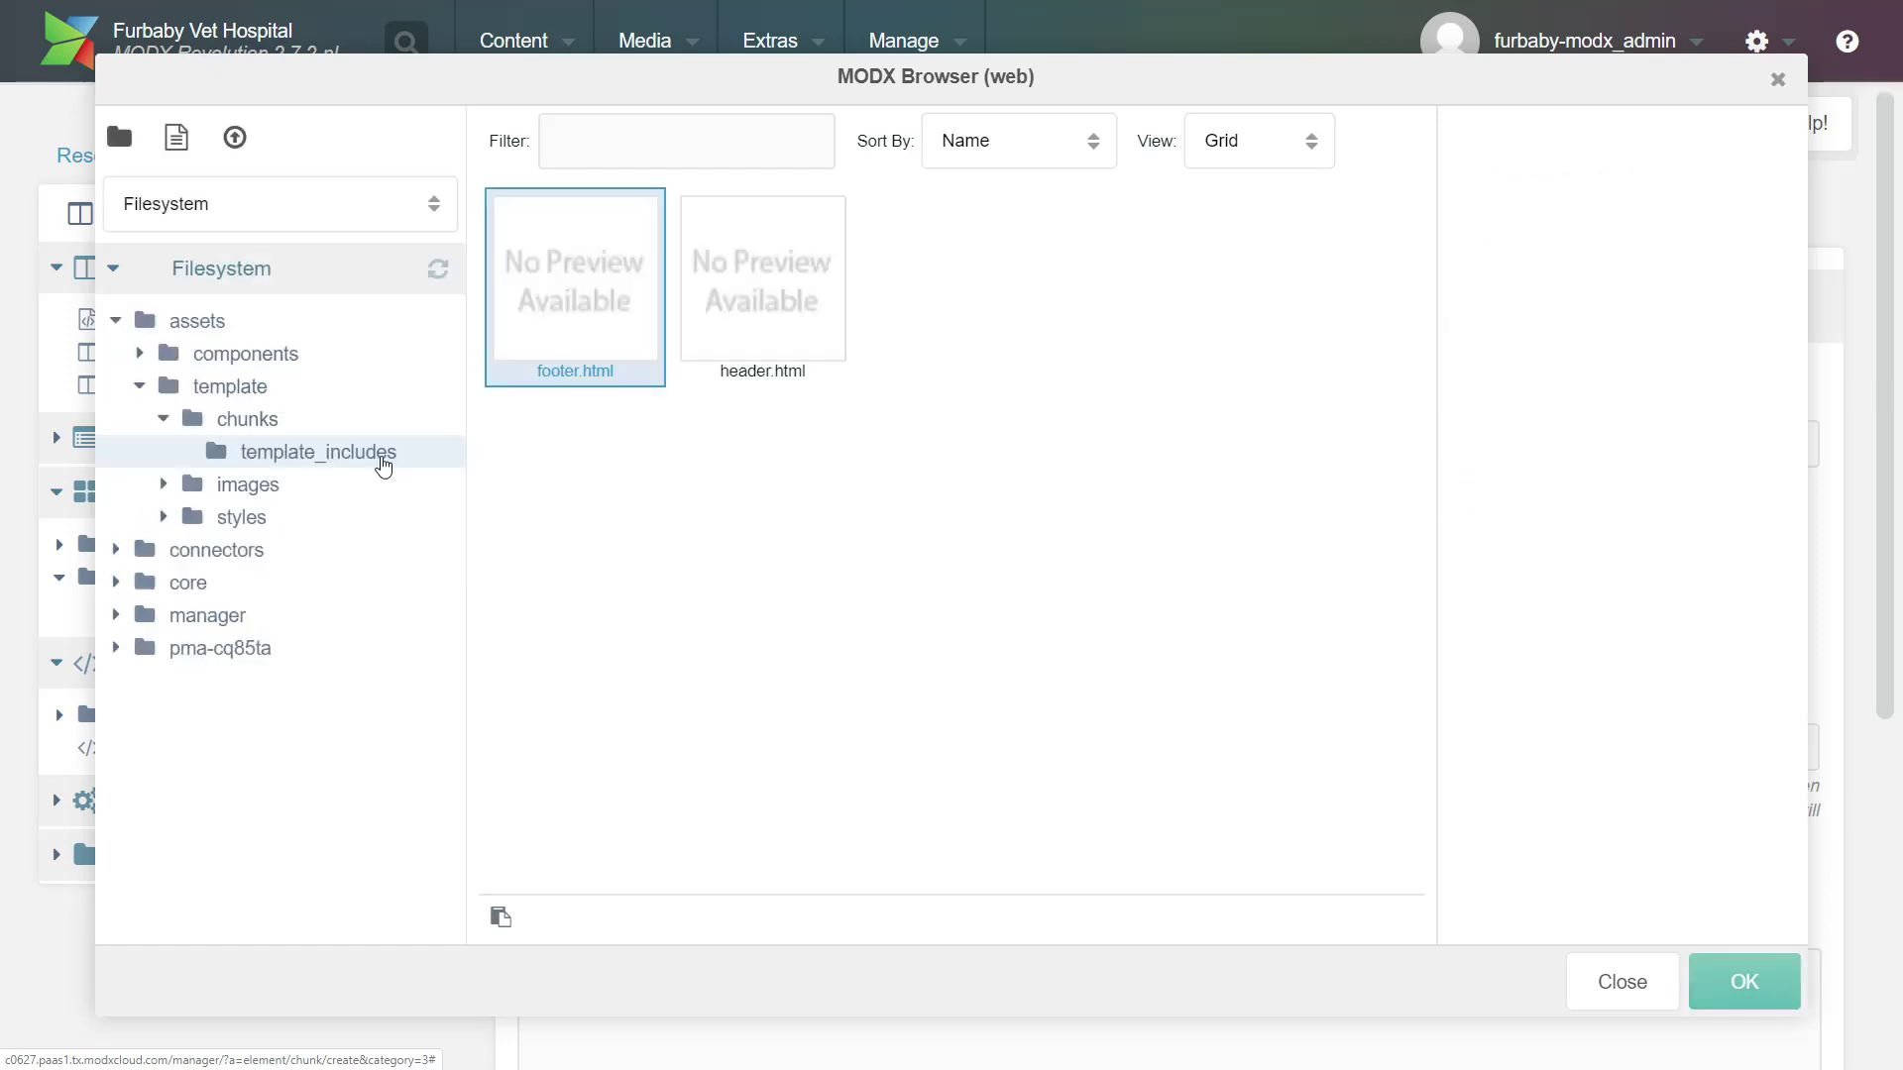
left_click(1743, 981)
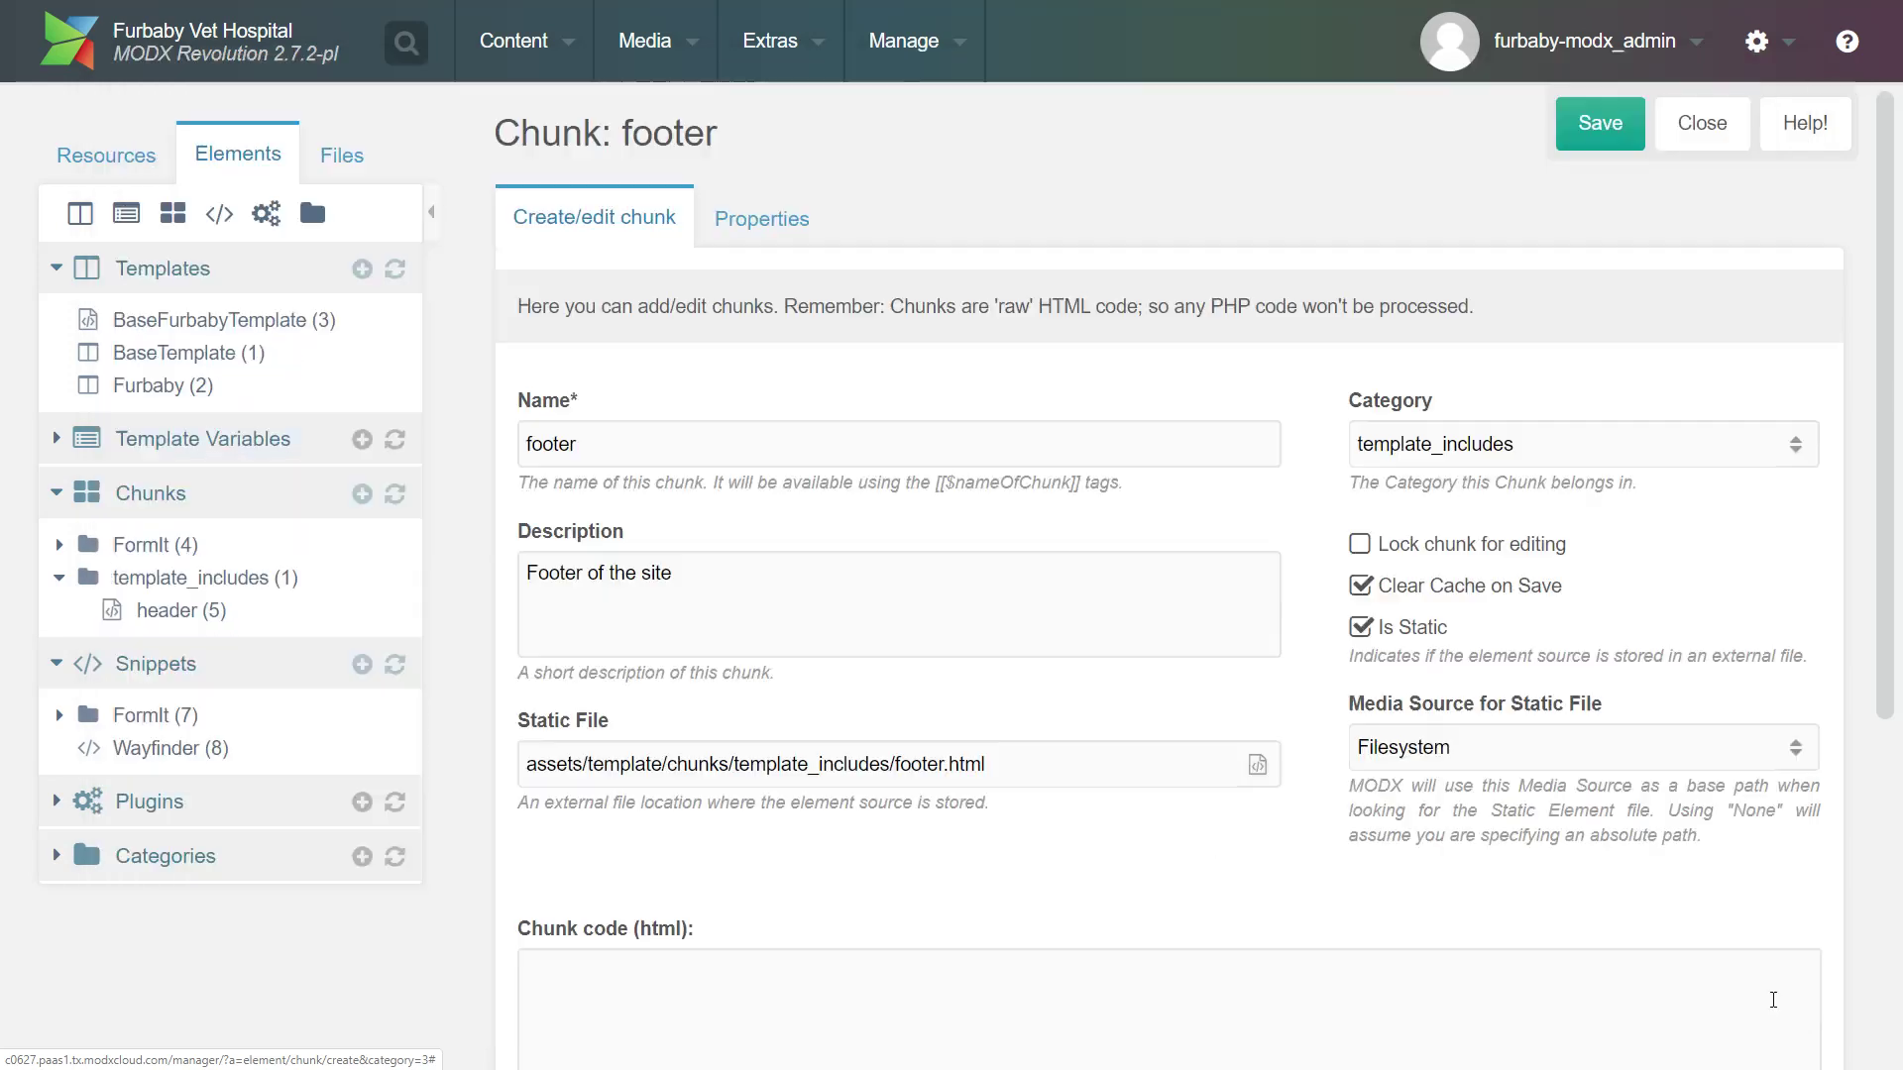
left_click(1594, 132)
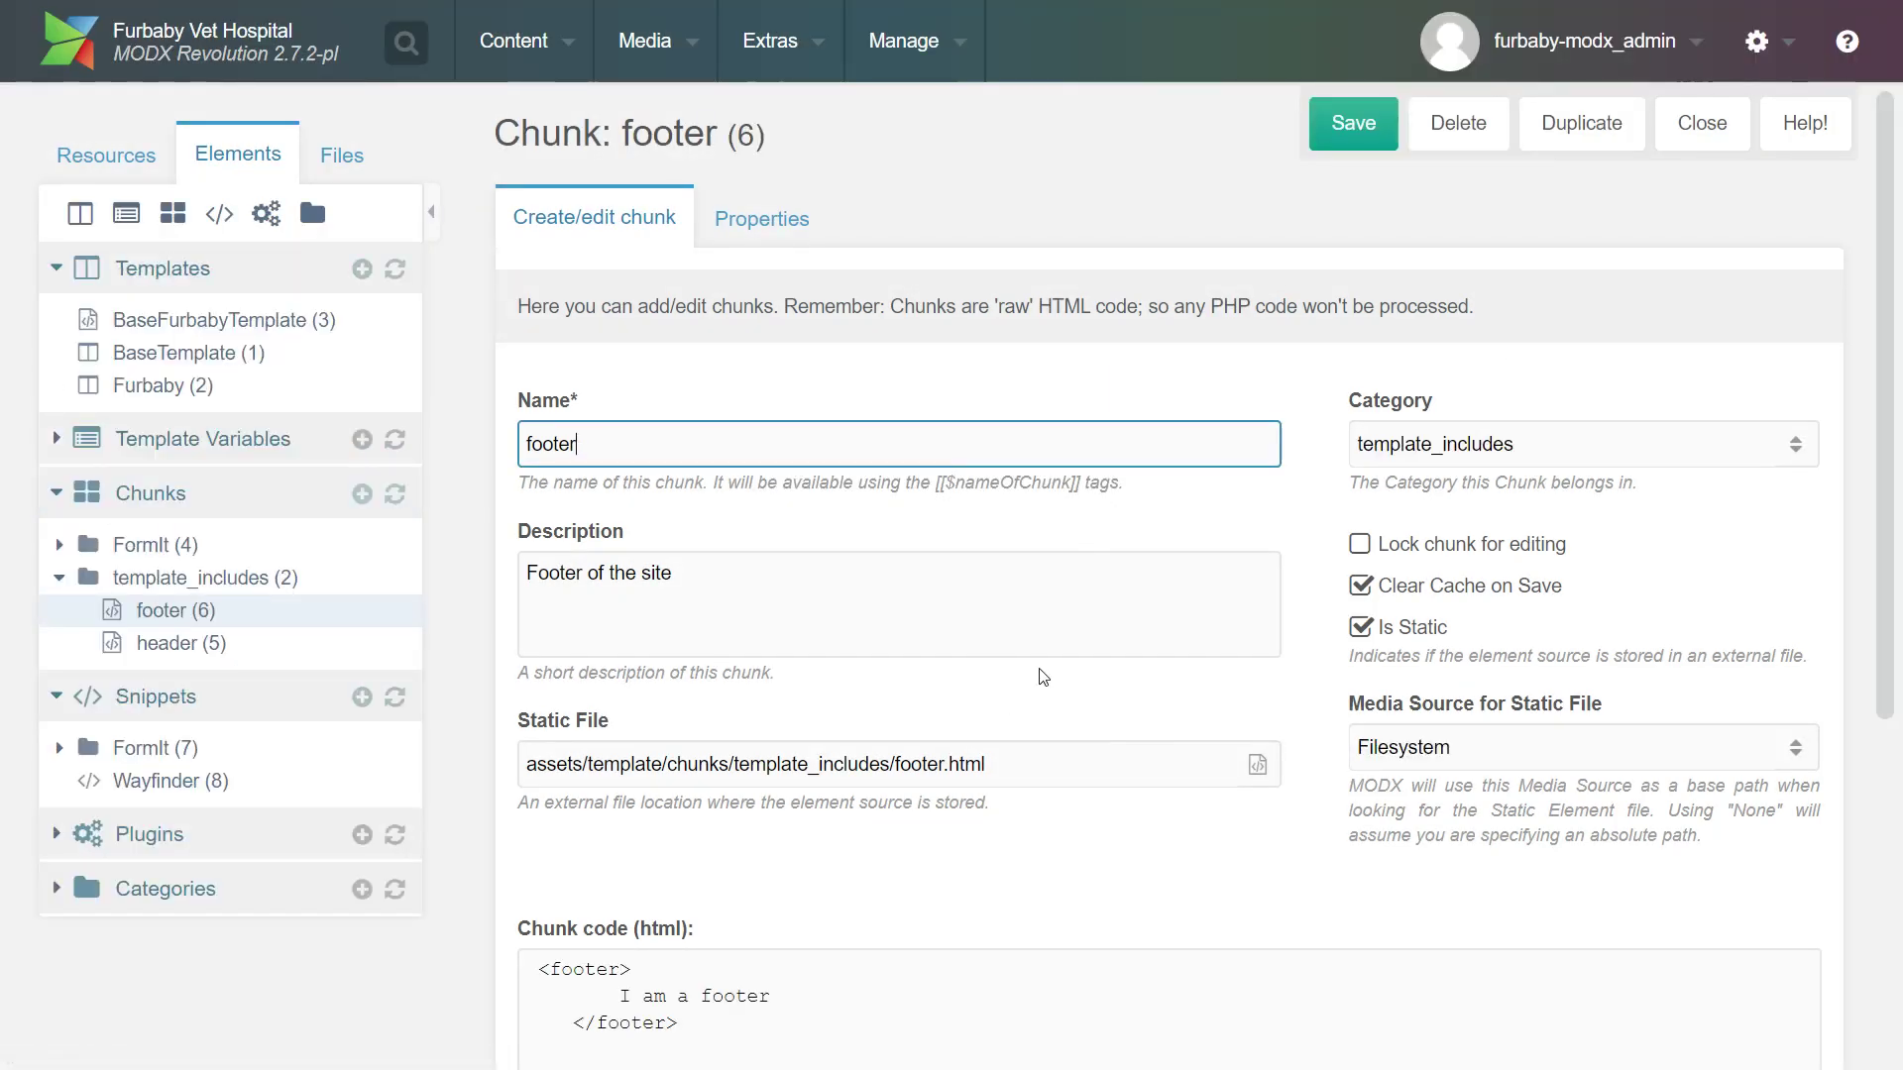
left_click(59, 577)
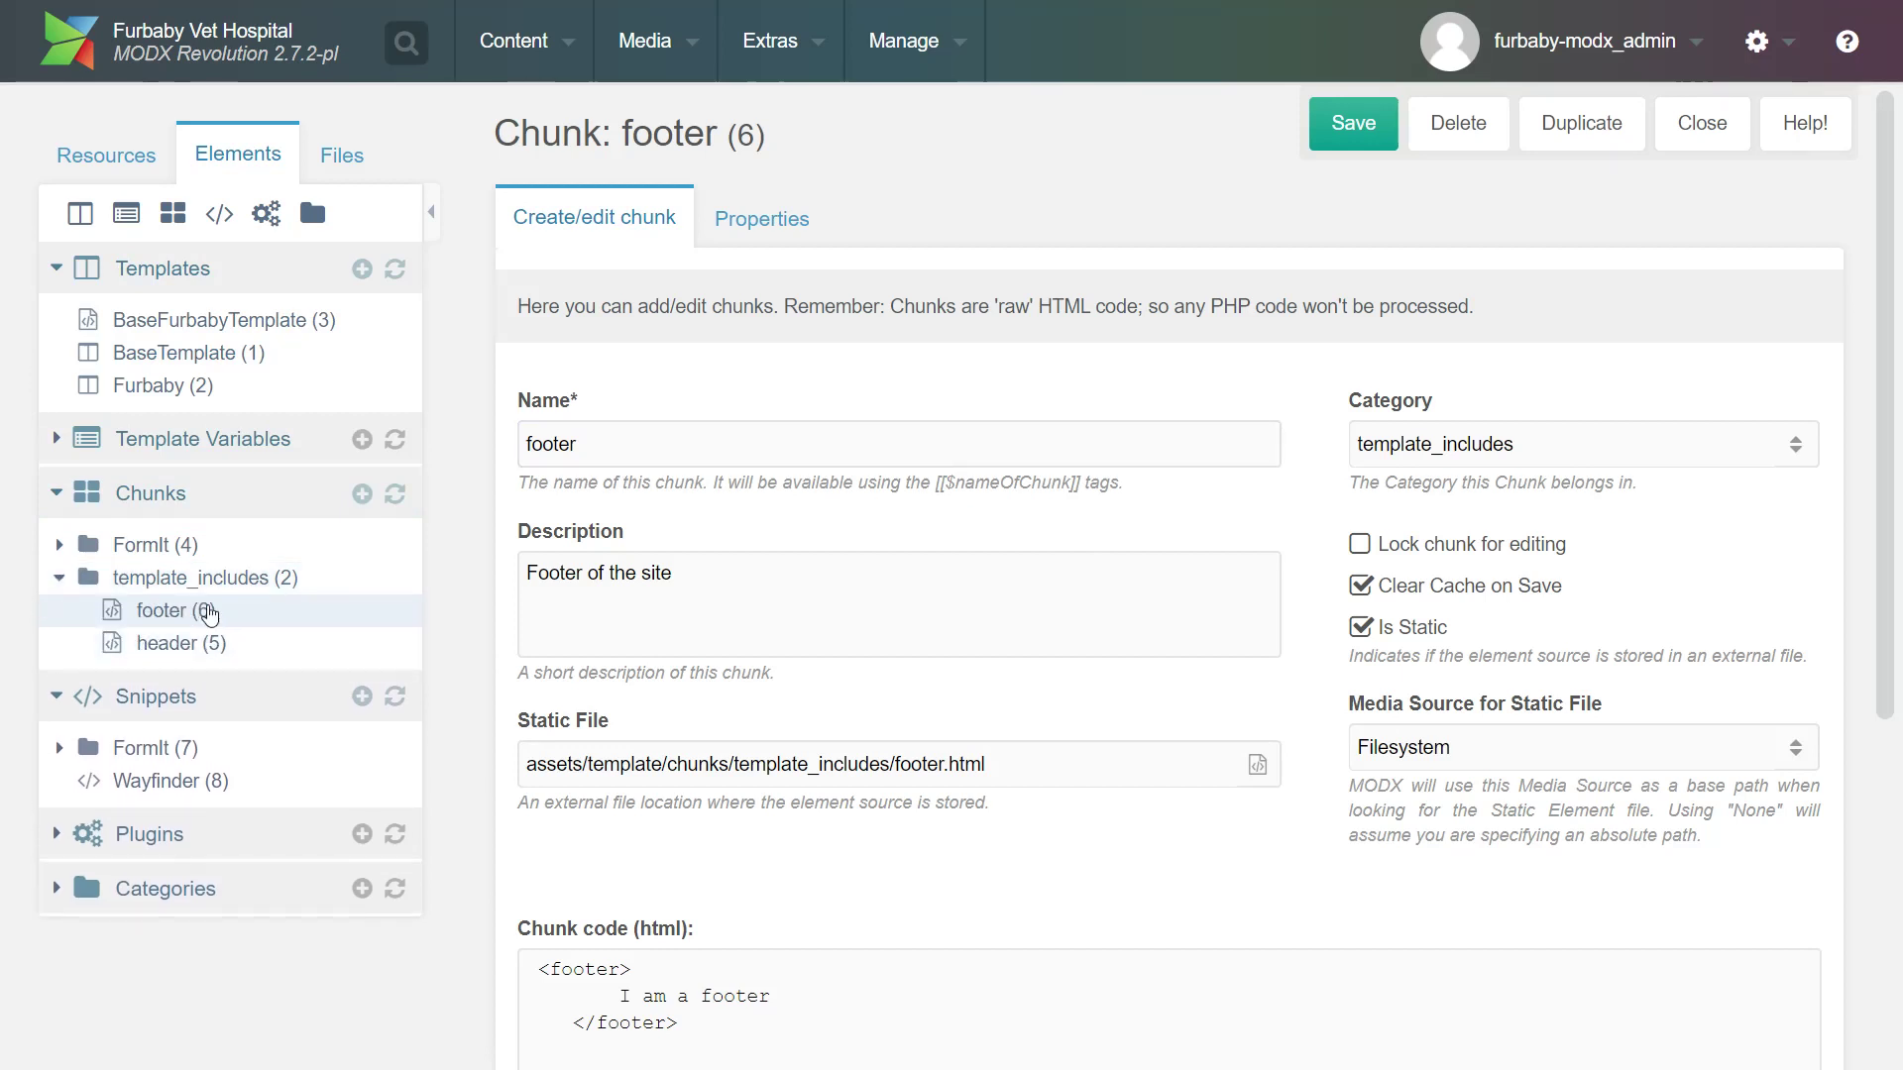
left_click(60, 577)
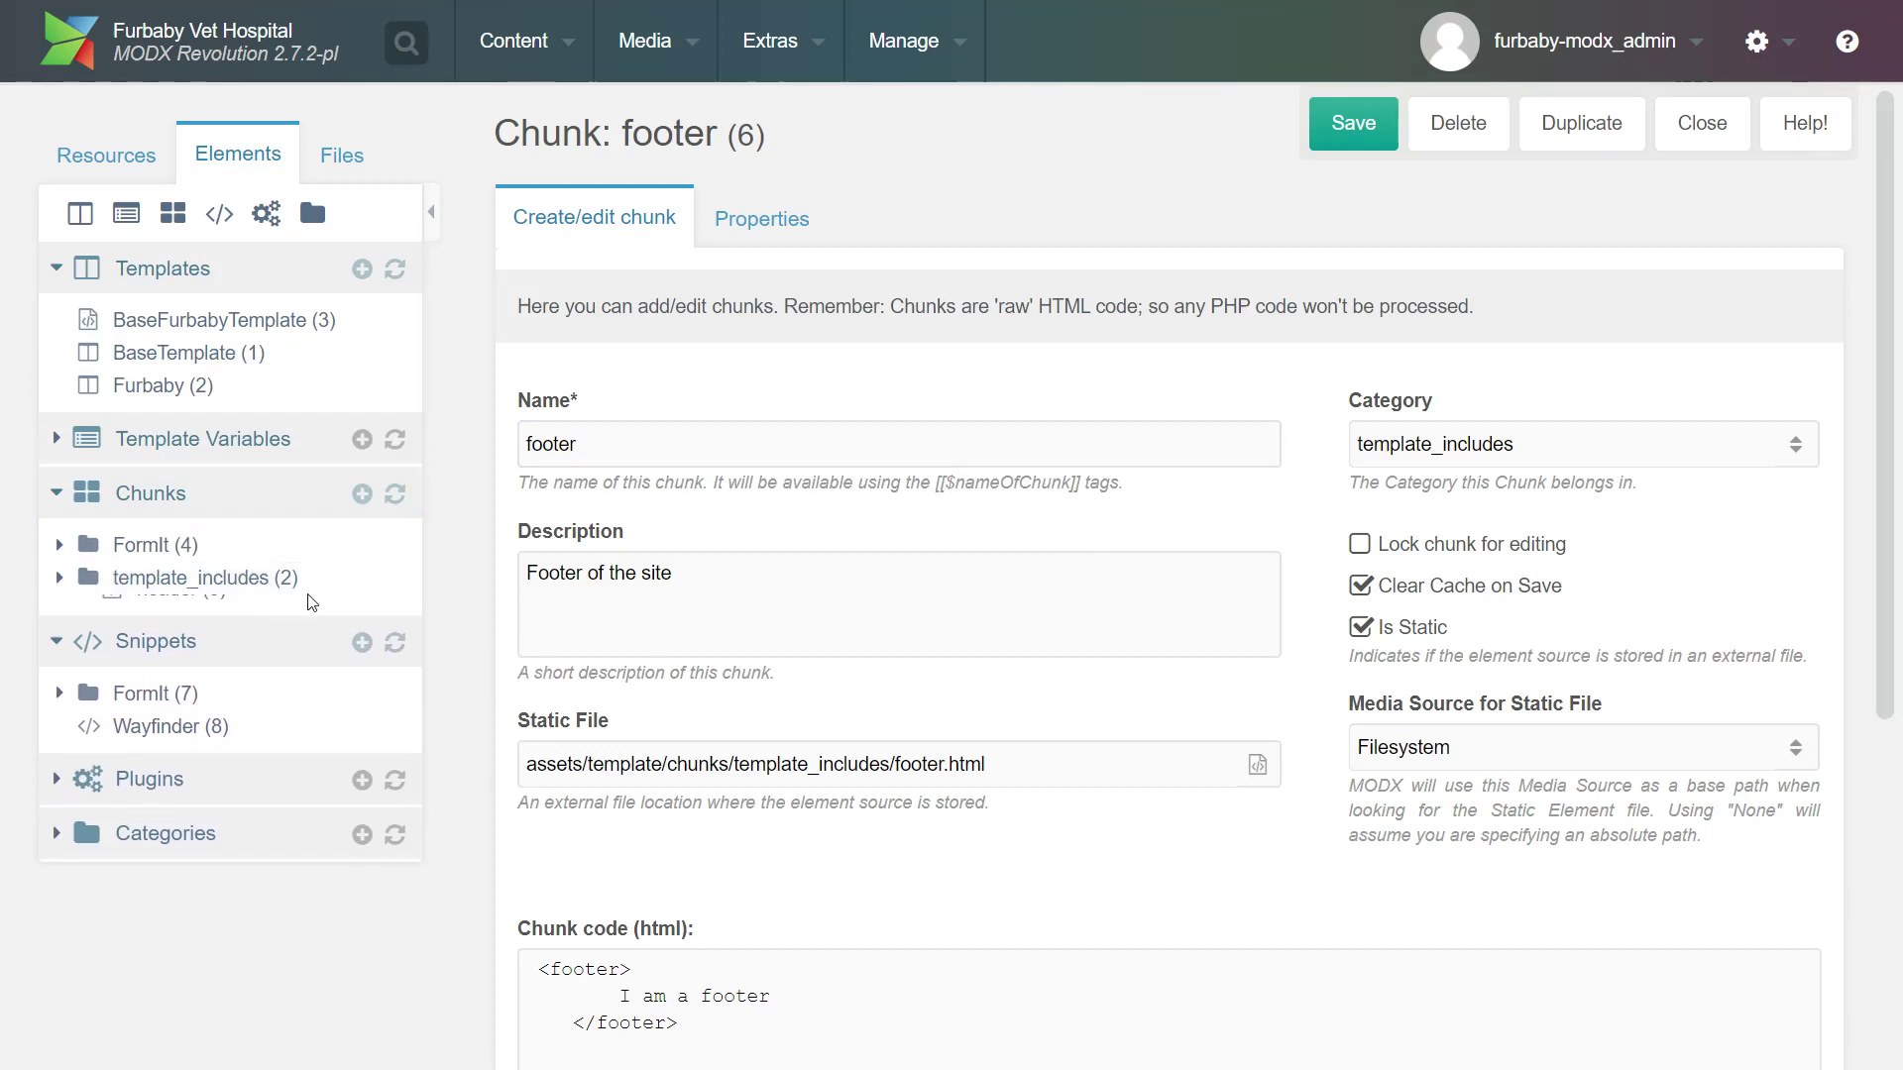
Add a [[$footer]] tag before the closing body tag in BaseFurbabyTemplate.html and save
key("alt+Tab")
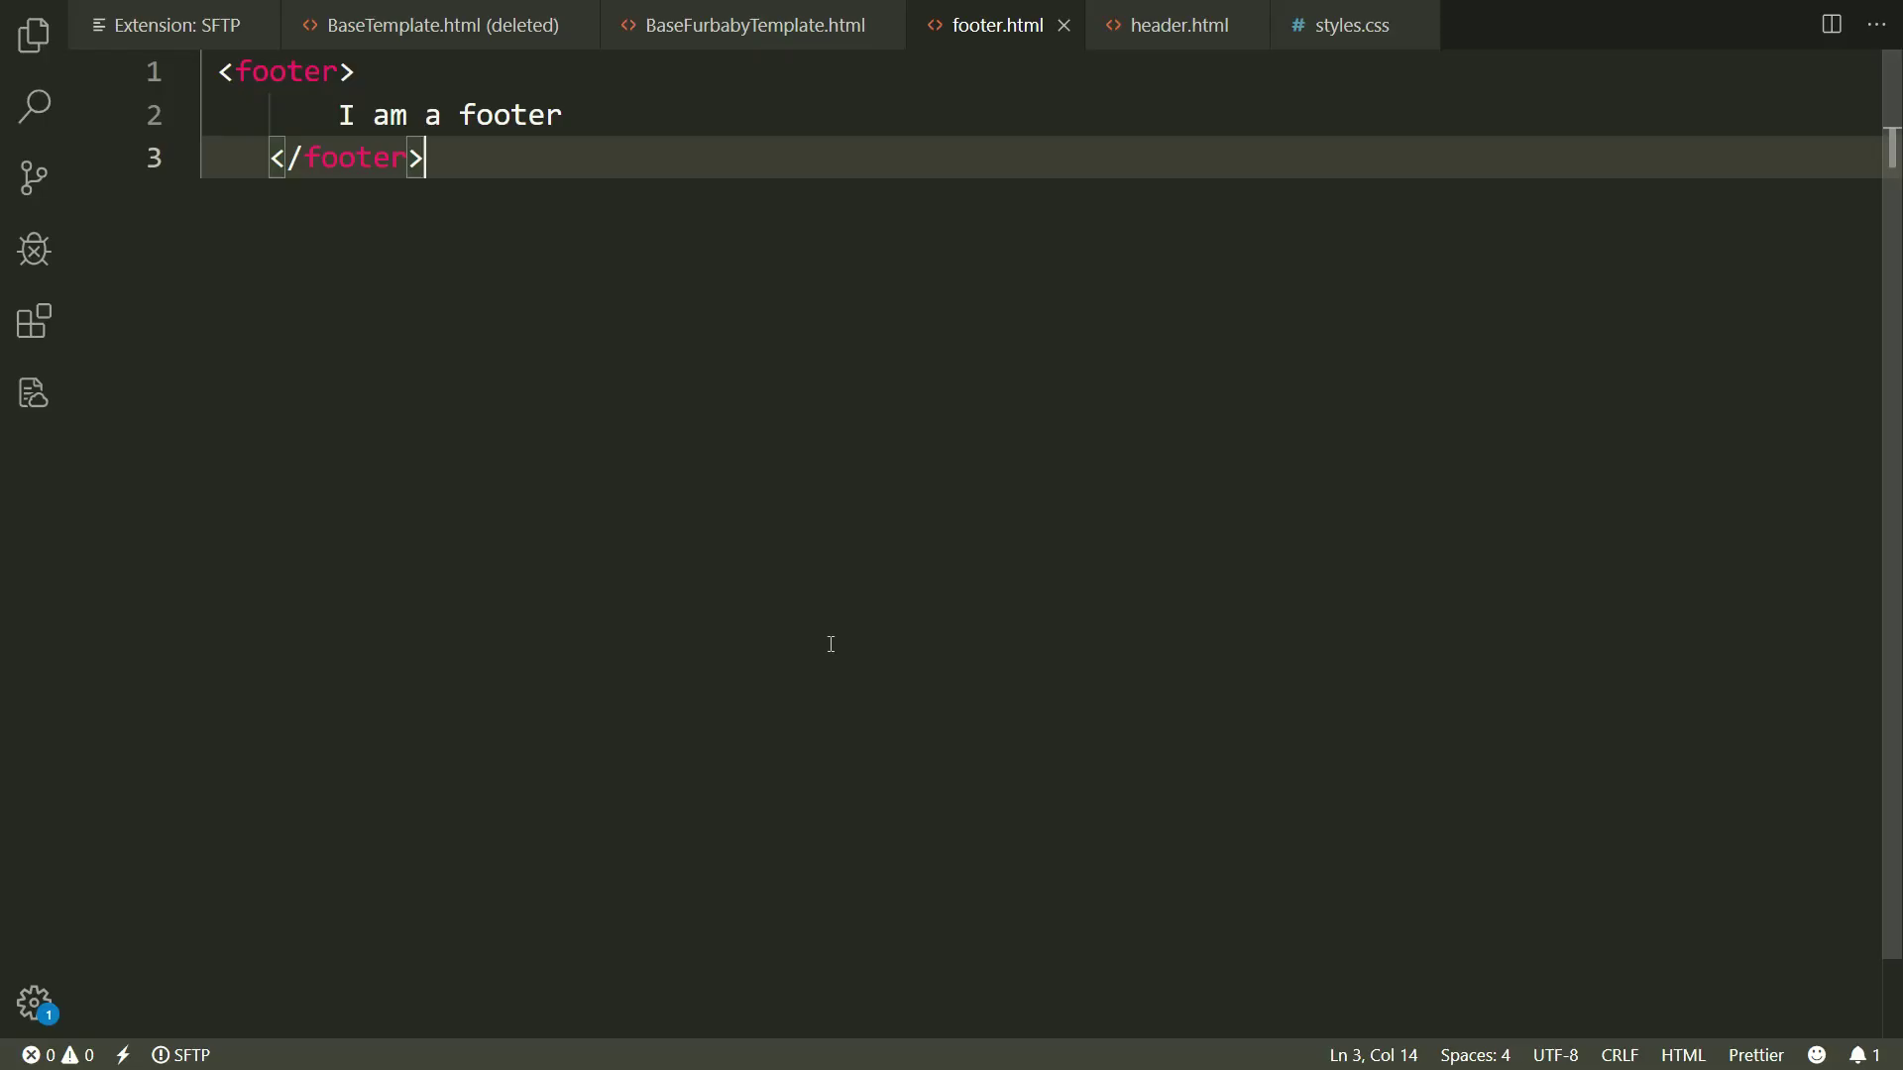
left_click(756, 26)
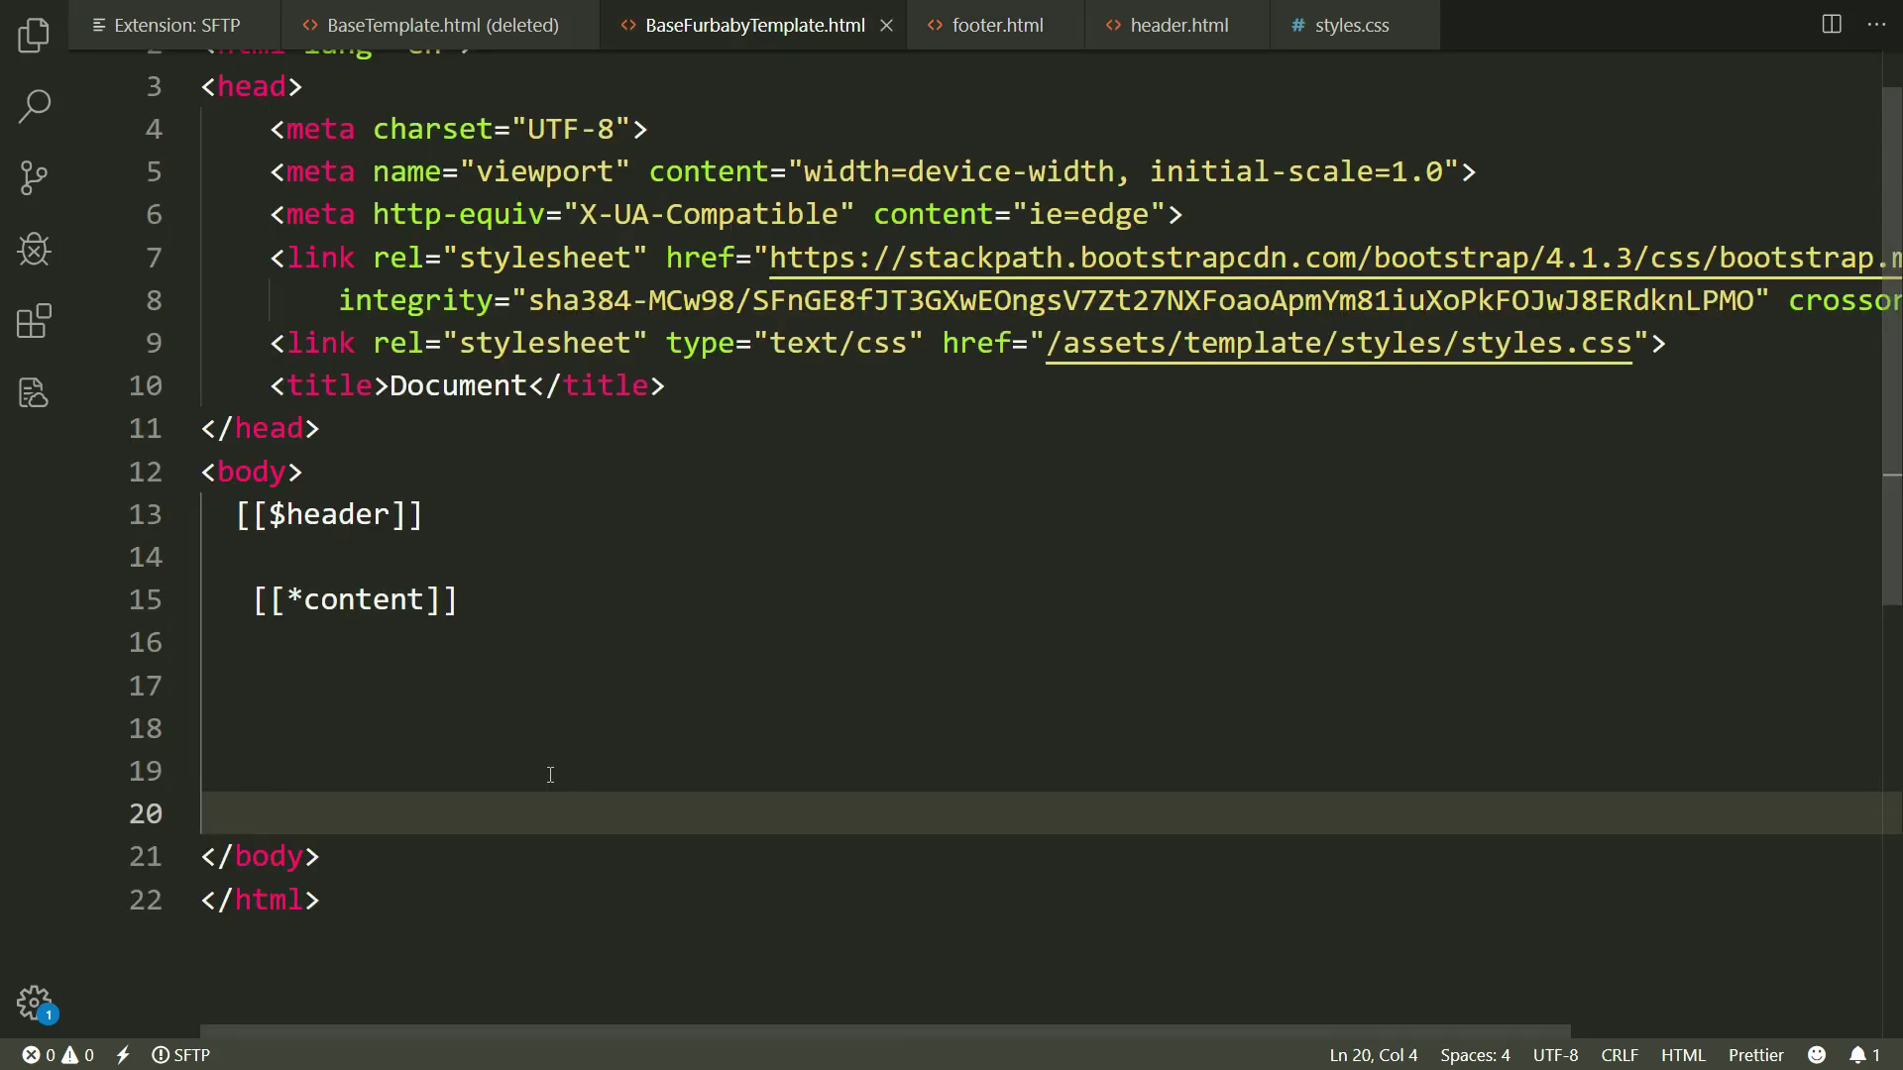
type("[[")
type("$")
type("head")
key("BackSpace")
key("BackSpace")
key("BackSpace")
type("foo")
key("ctrl+s")
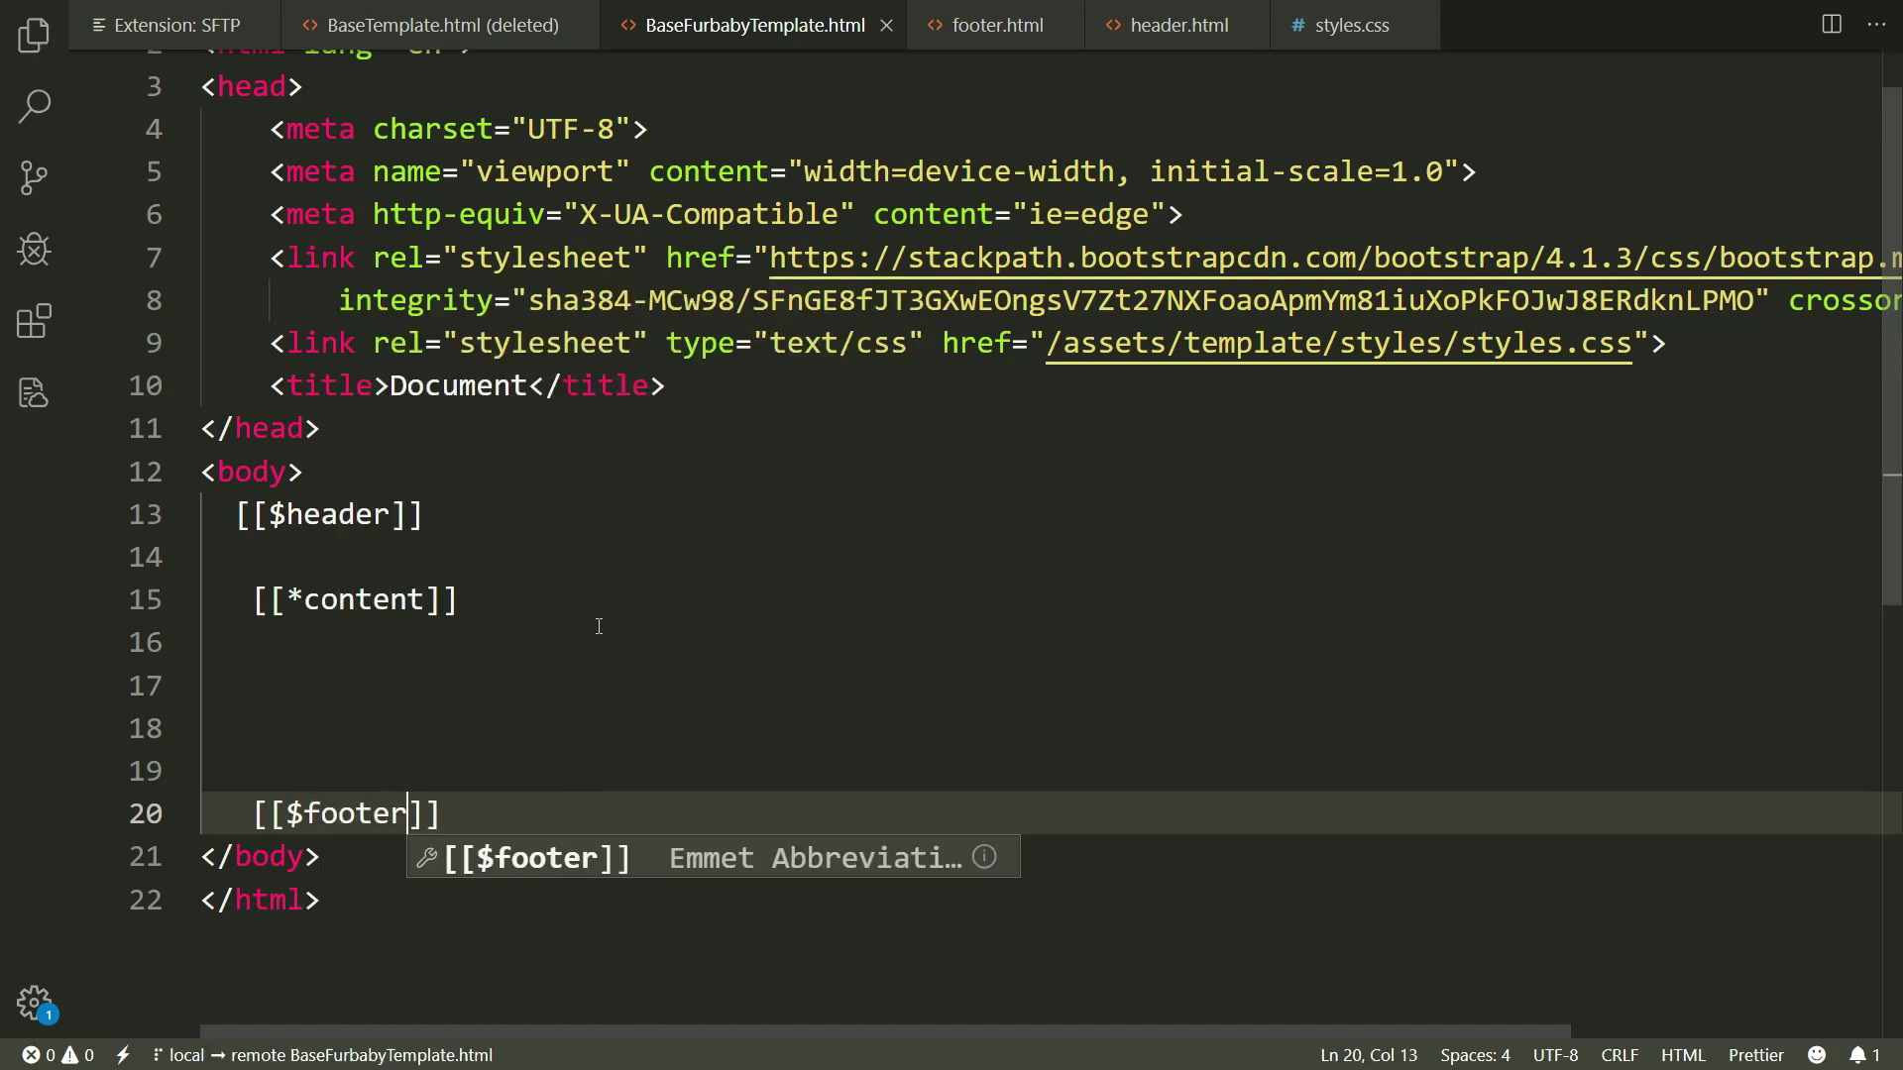
left_click(574, 675)
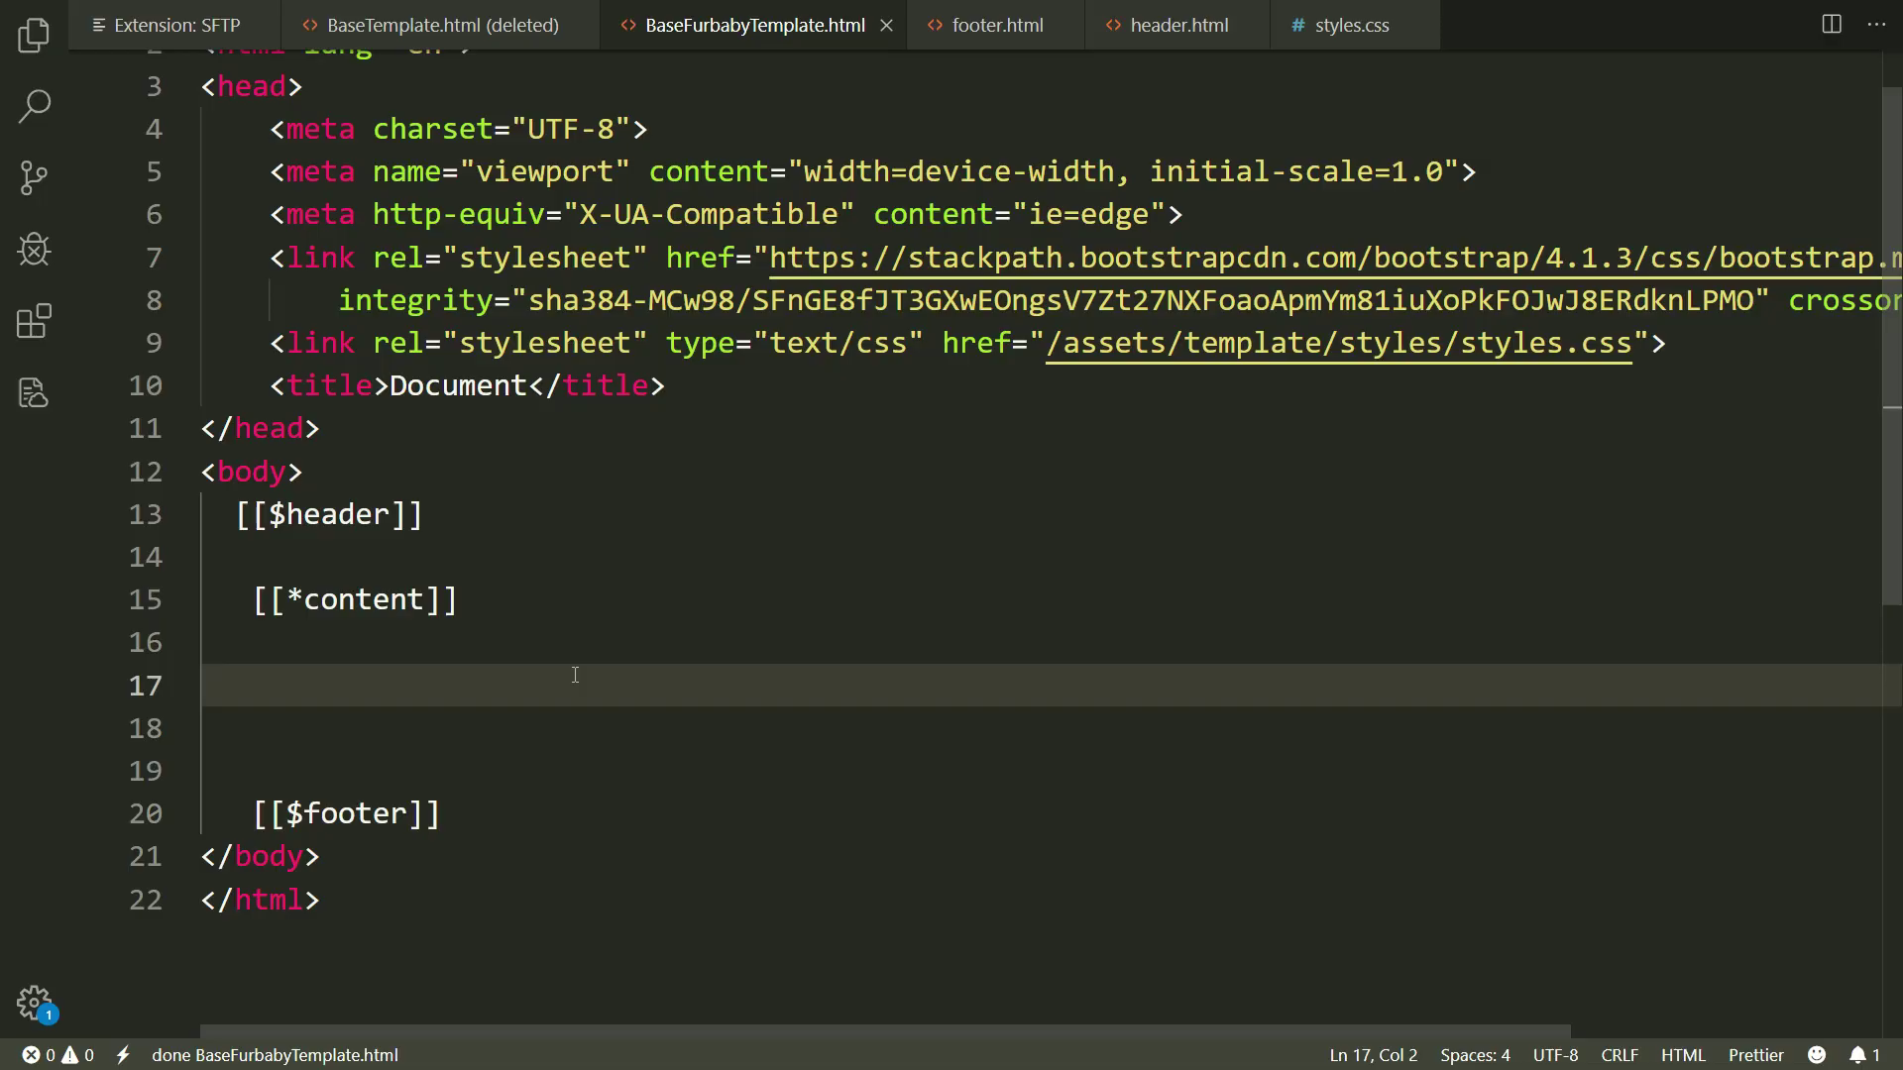